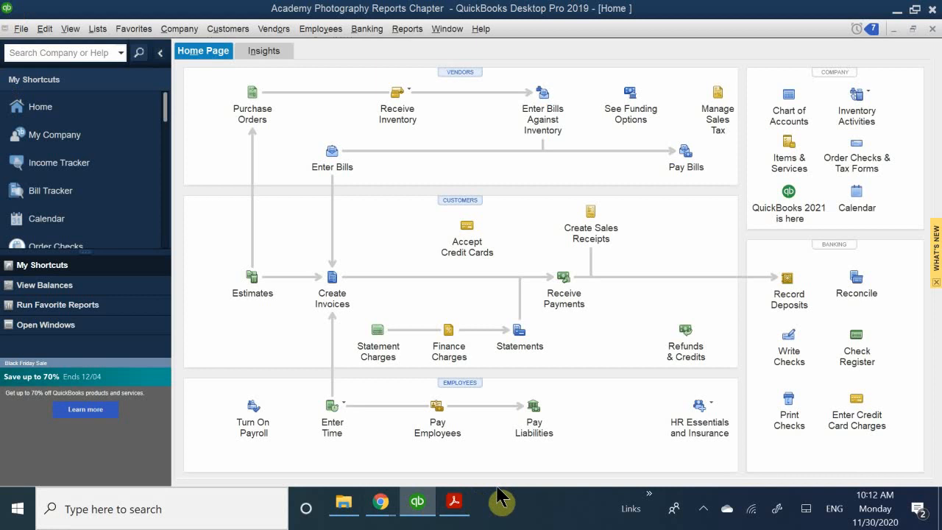
Look through the report categories available for the company file
click(407, 29)
mouse_move(410, 53)
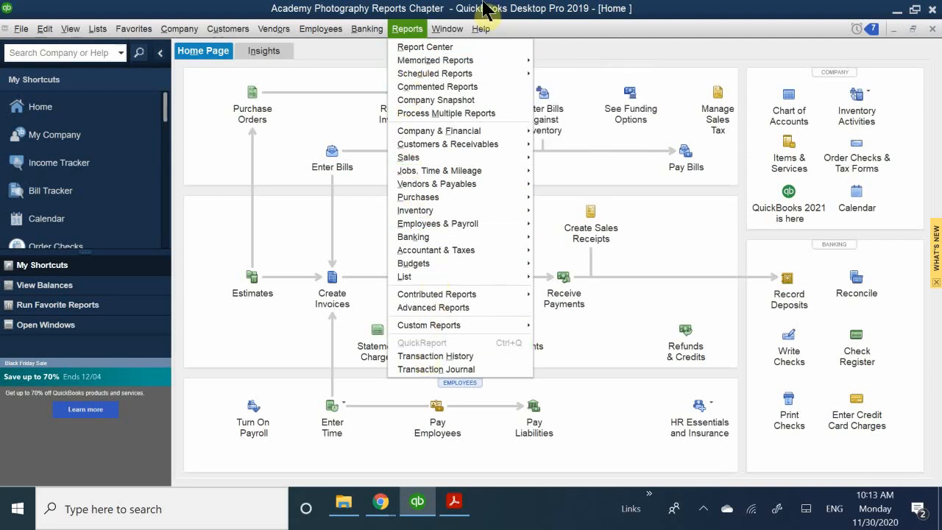
click(409, 28)
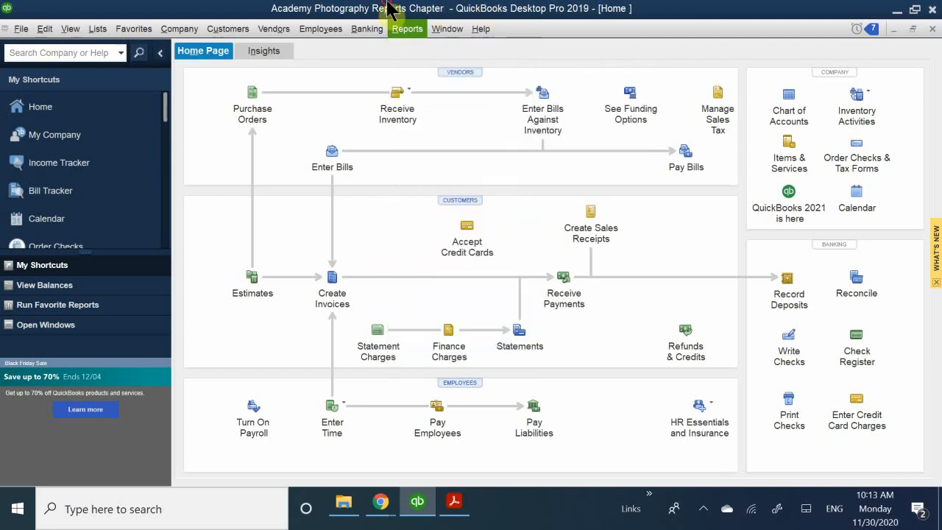
Switch to QB CH 6.pdf in Acrobat Reader and read the chapter topics, introduction and Types of Reports section
click(454, 503)
scroll(420, 392, down, 5)
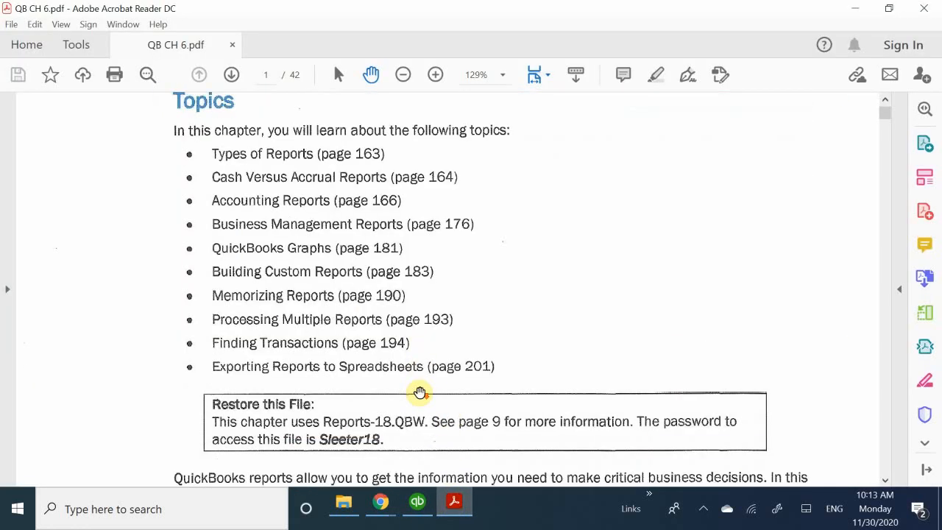
scroll(419, 392, down, 2)
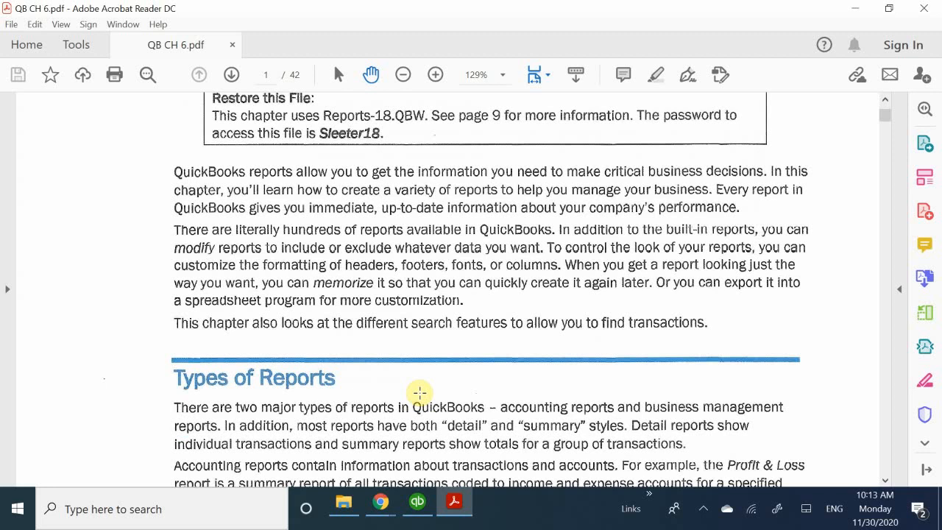
scroll(419, 392, down, 2)
scroll(419, 392, up, 1)
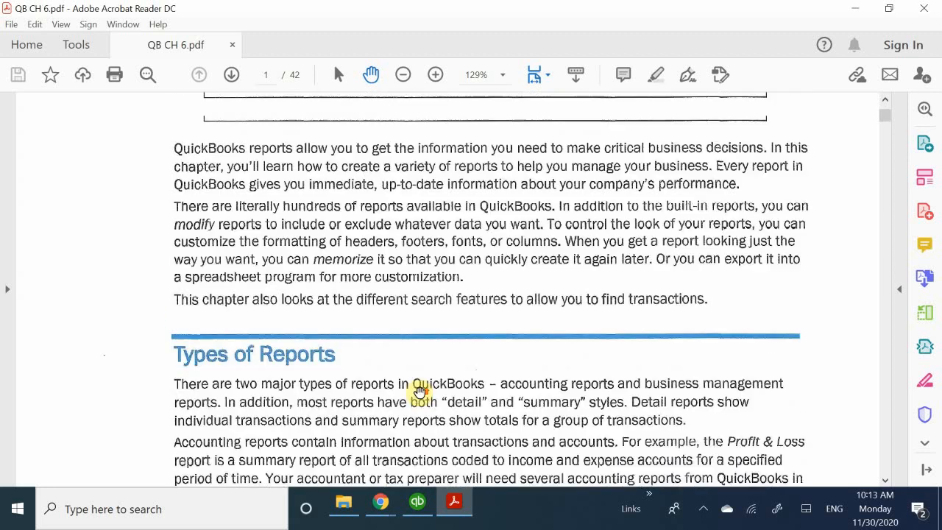
scroll(419, 392, up, 3)
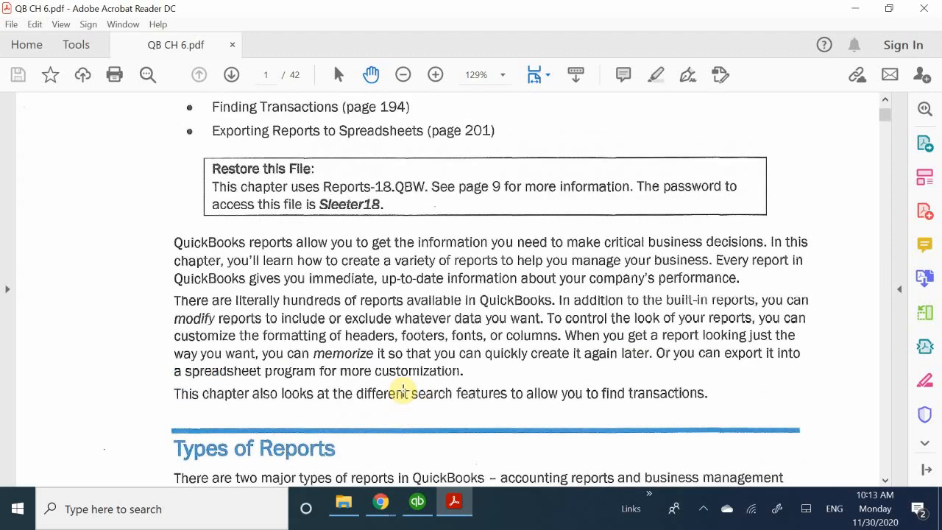
scroll(404, 393, down, 3)
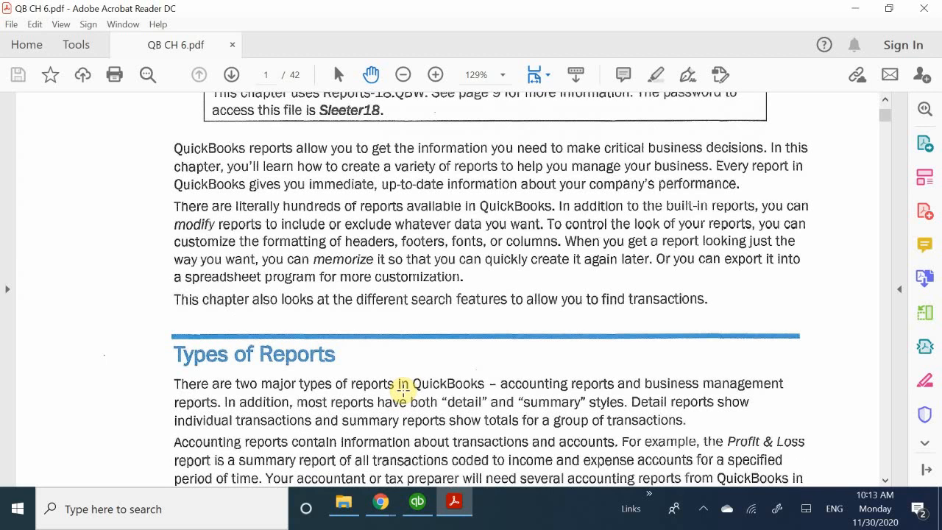
scroll(403, 389, down, 4)
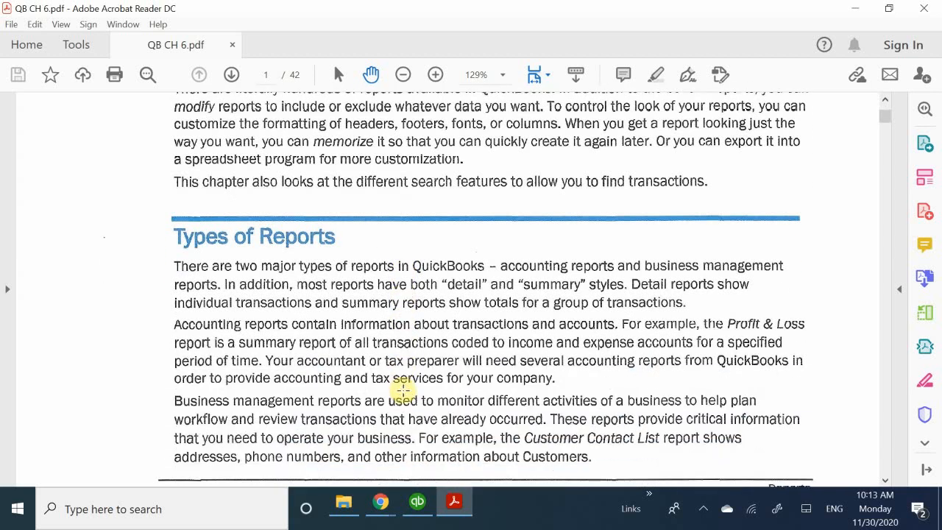
scroll(404, 390, down, 3)
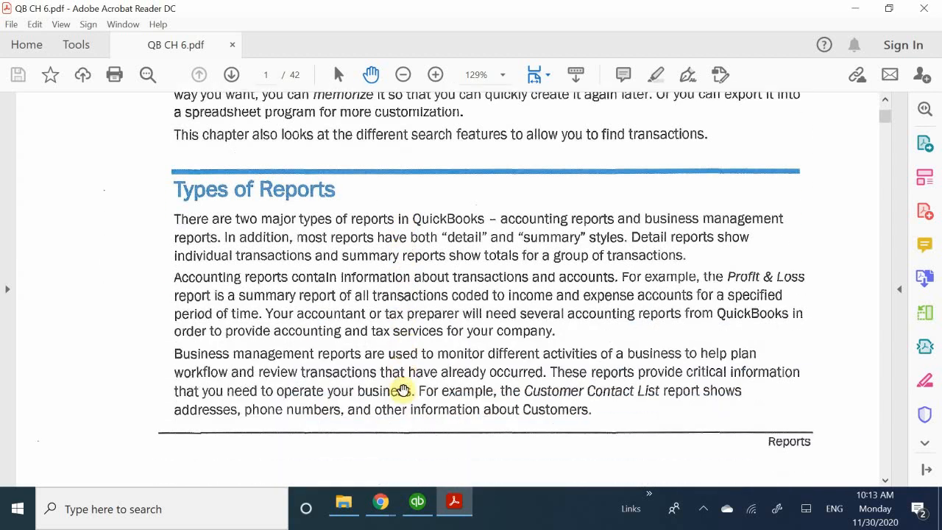
scroll(404, 391, down, 15)
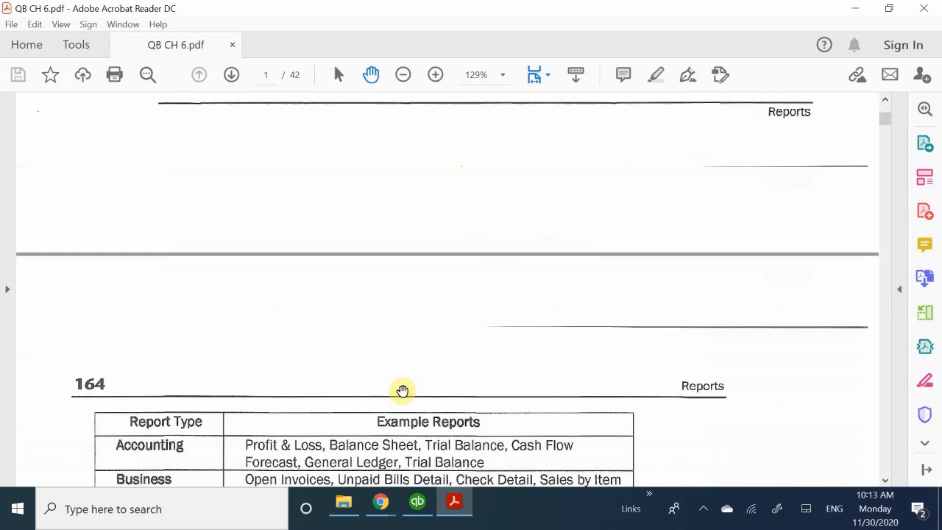
Review the Types of Reports explanation together with Table 6-1 of example accounting and business management reports on page 164
scroll(403, 390, up, 2)
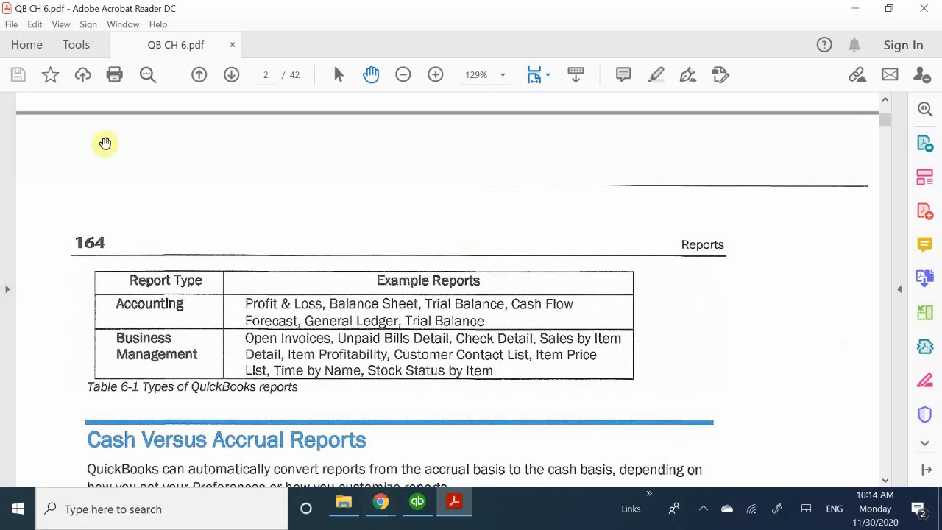
scroll(316, 287, up, 3)
scroll(315, 290, up, 6)
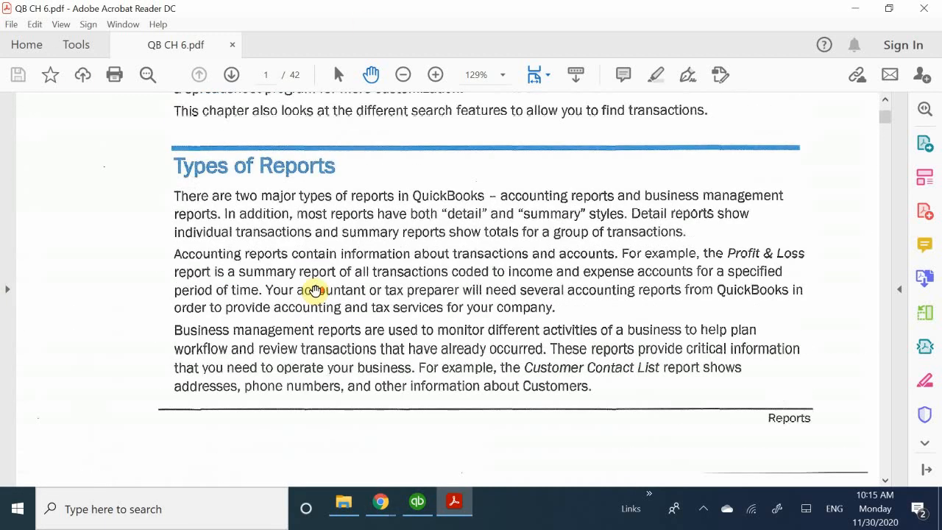
scroll(315, 291, up, 1)
scroll(314, 291, down, 2)
scroll(314, 291, up, 3)
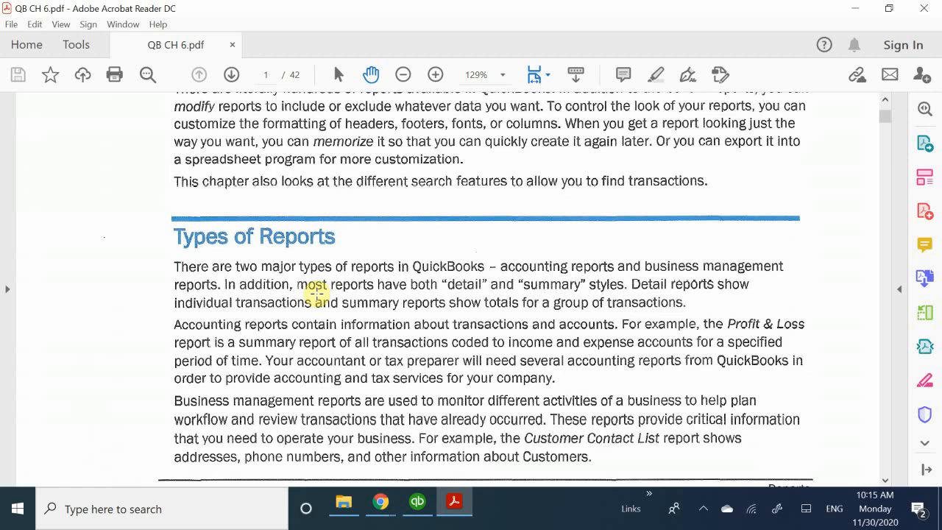
scroll(263, 302, down, 10)
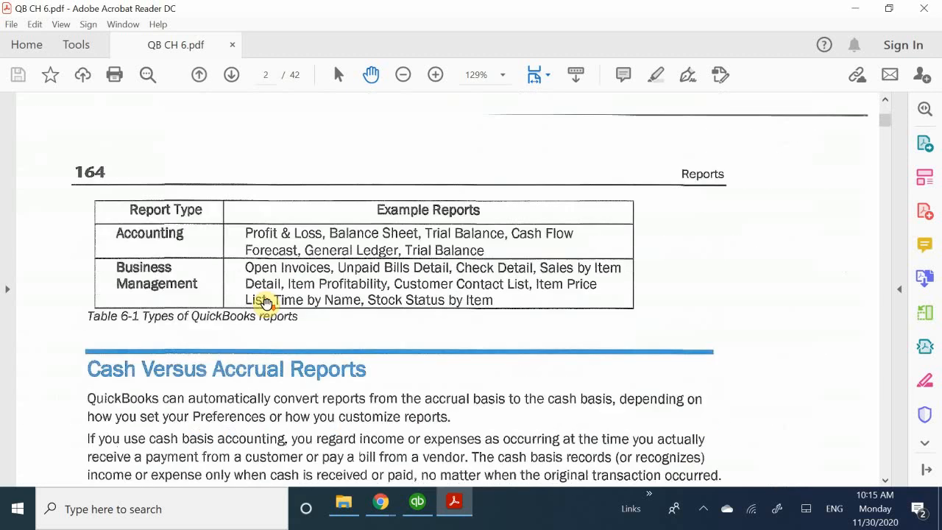
scroll(265, 302, down, 4)
scroll(267, 301, up, 1)
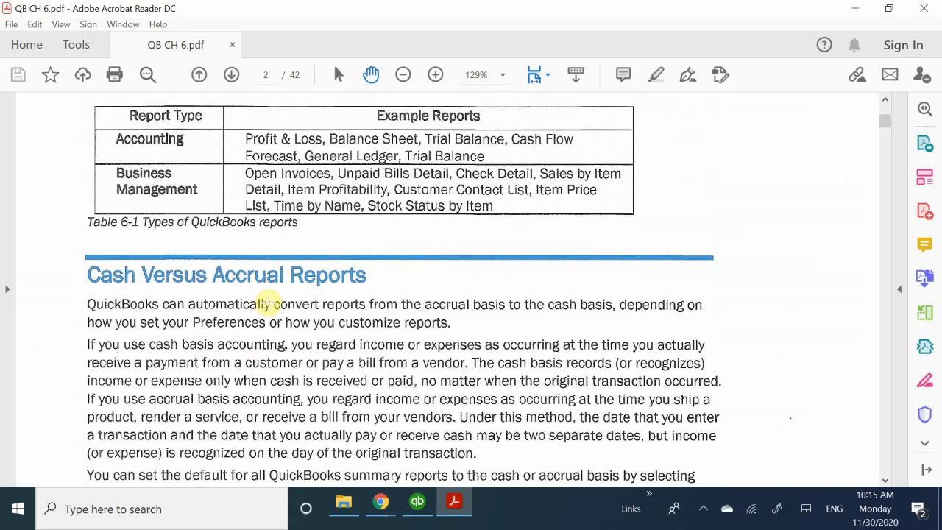
scroll(256, 294, up, 5)
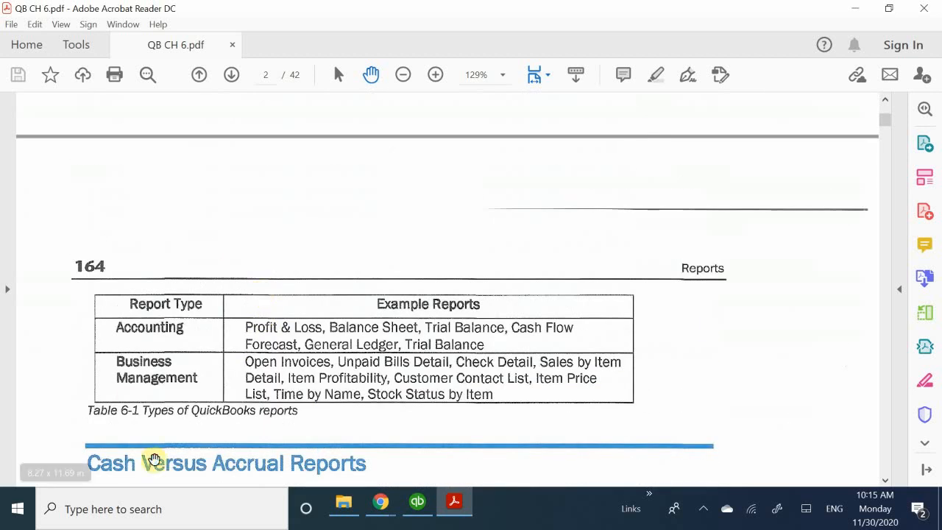
scroll(252, 309, down, 2)
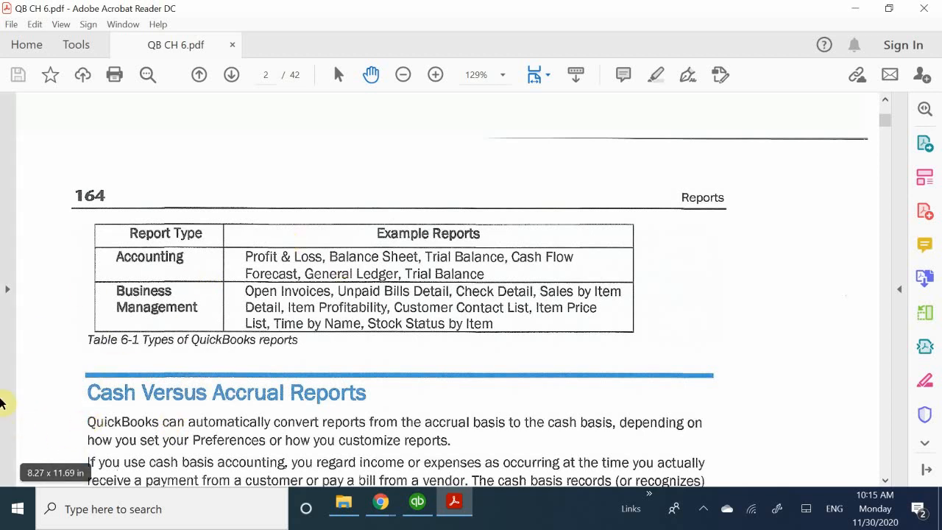
scroll(257, 440, down, 1)
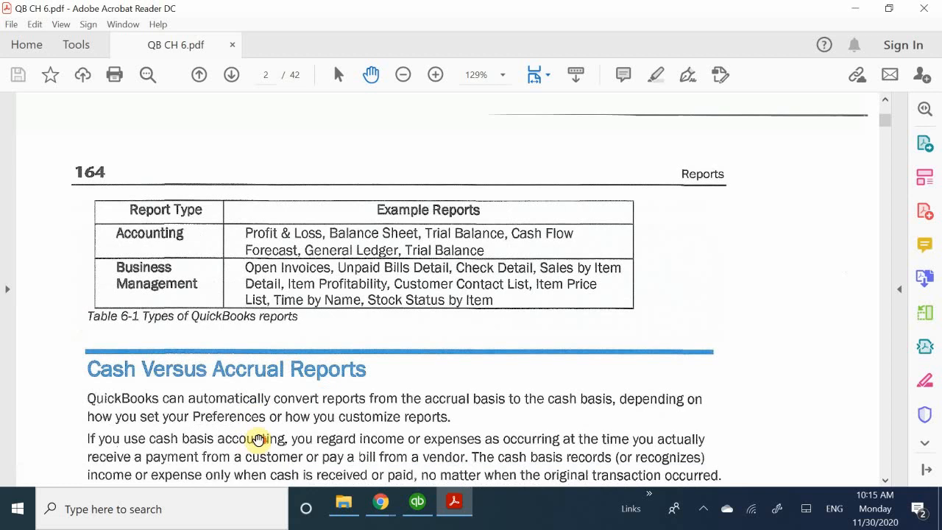
Read the Cash Versus Accrual Reports section and the Computer Practice steps for setting the default summary report basis
scroll(258, 438, down, 6)
scroll(247, 437, up, 1)
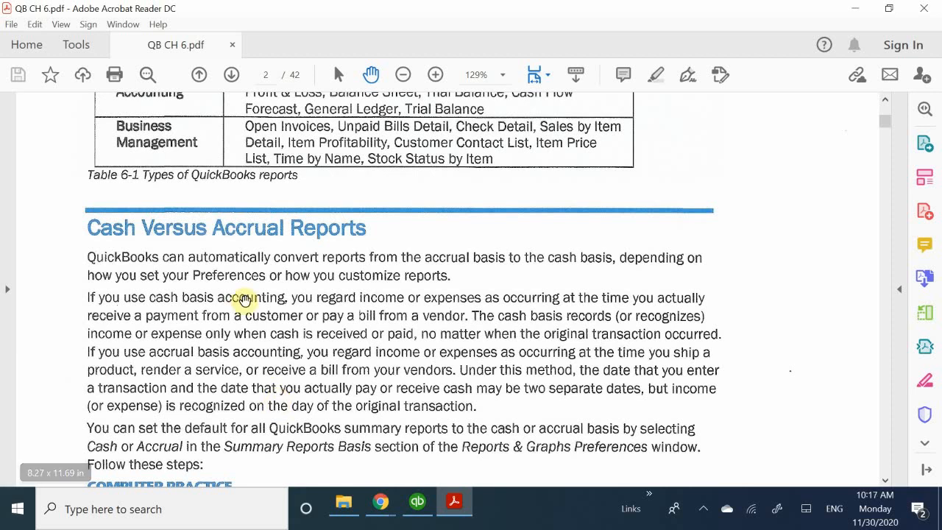
scroll(279, 157, down, 1)
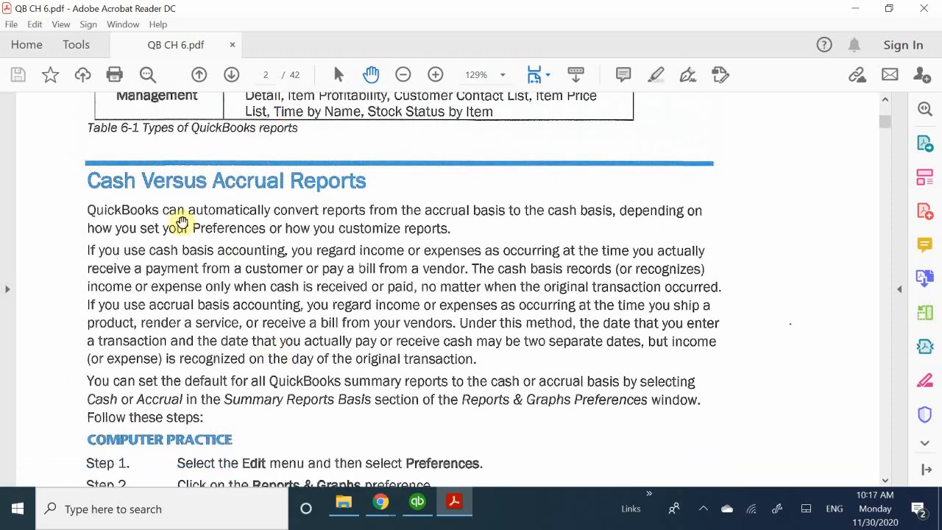
scroll(213, 263, down, 1)
scroll(218, 259, down, 2)
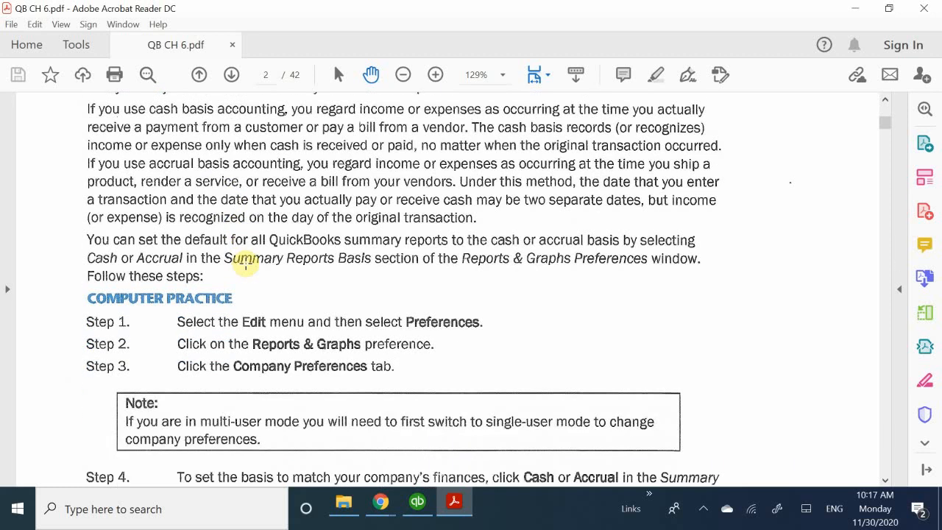
scroll(246, 263, up, 2)
scroll(246, 263, up, 1)
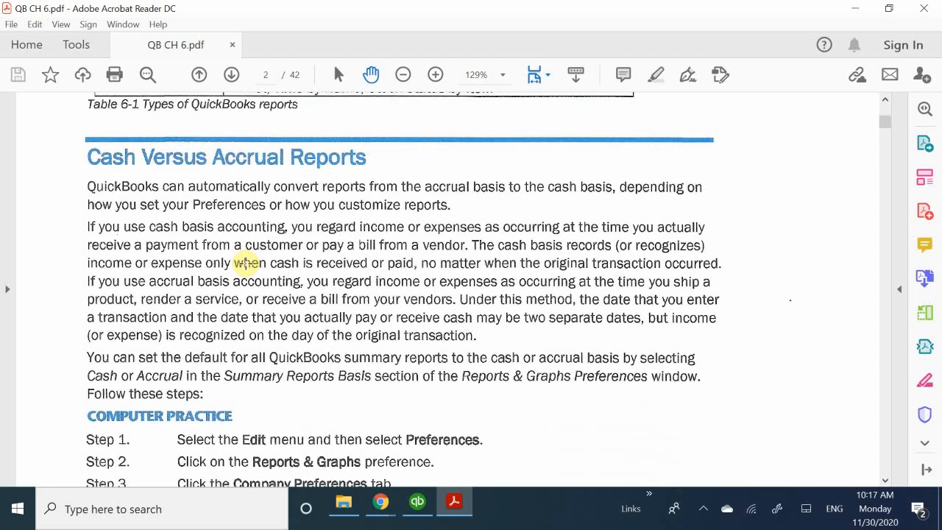
scroll(246, 263, down, 3)
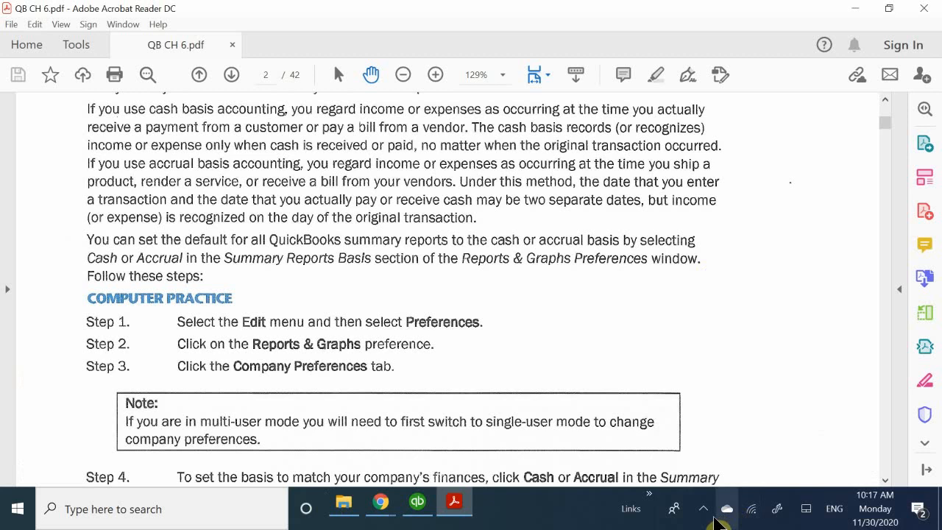
click(704, 509)
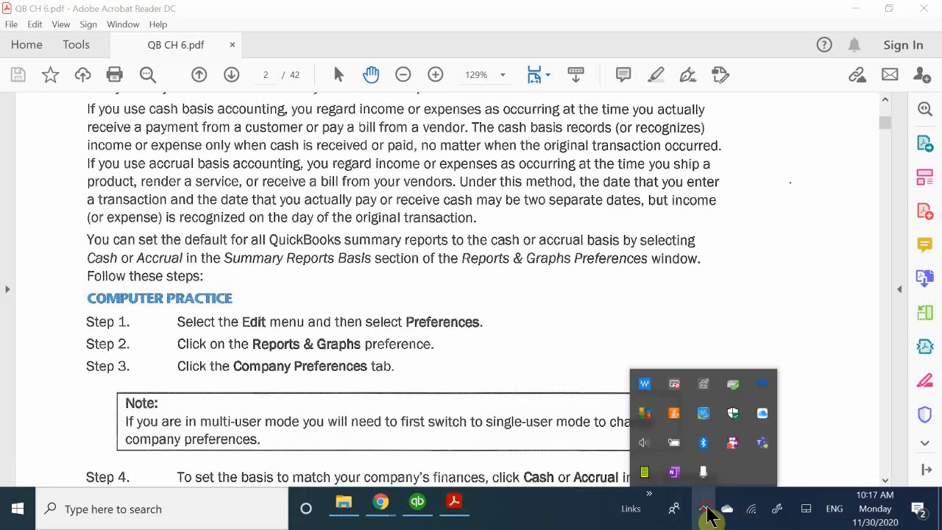
click(705, 509)
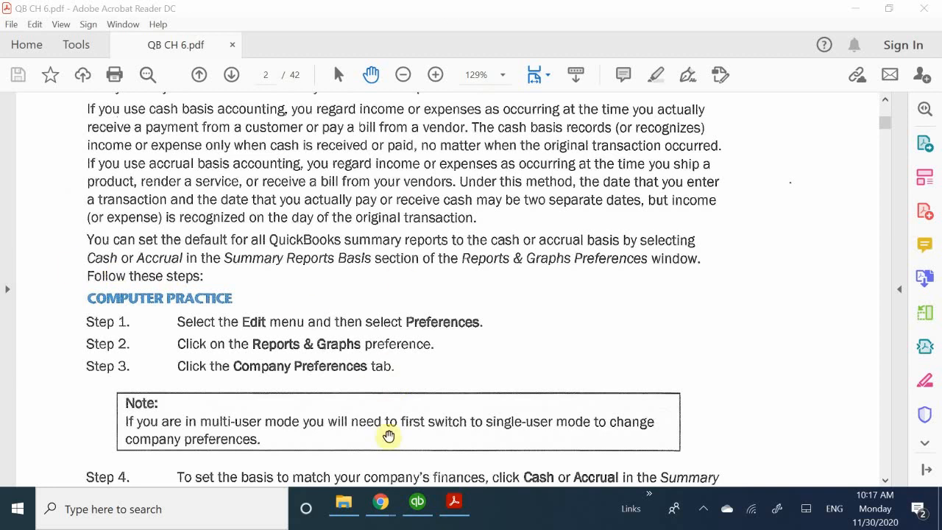
Switch to QuickBooks and open the company-level Reports & Graphs preferences, moving the Preferences window clear of the upper-left corner
mouse_move(421, 512)
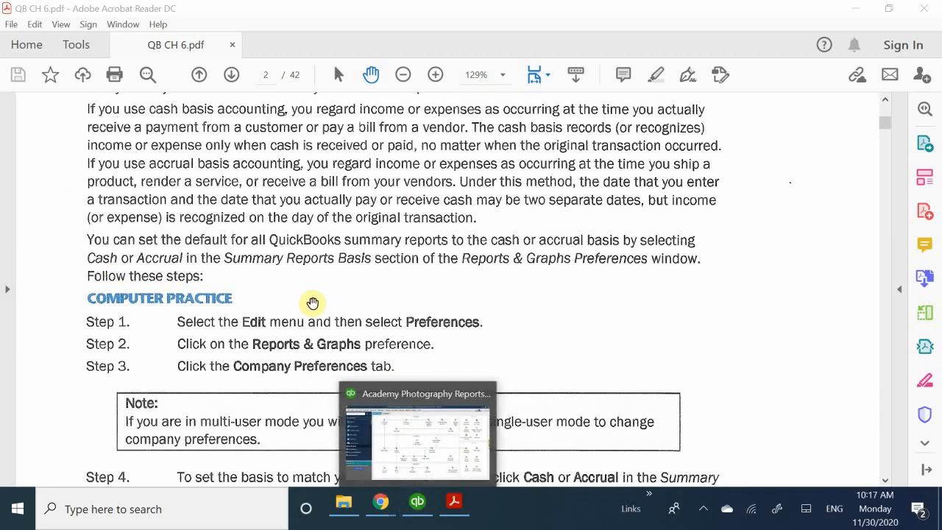
click(417, 507)
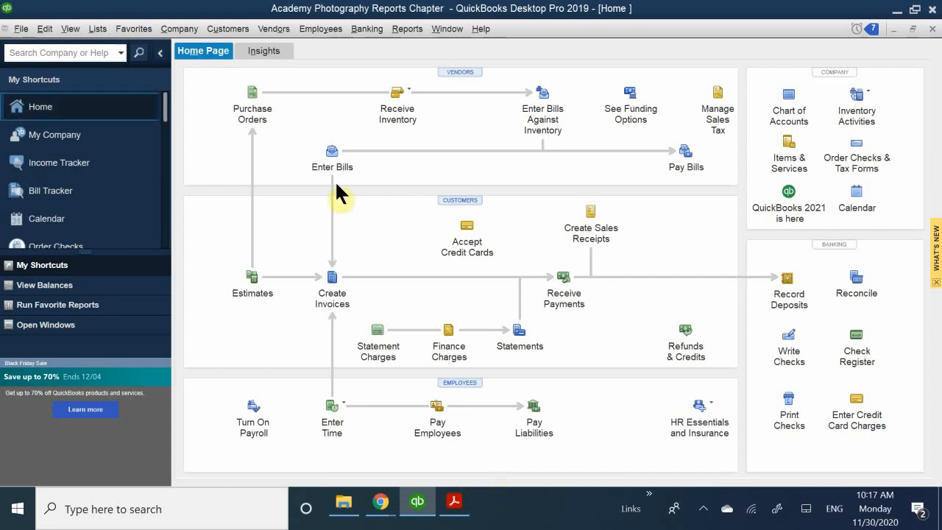
click(46, 31)
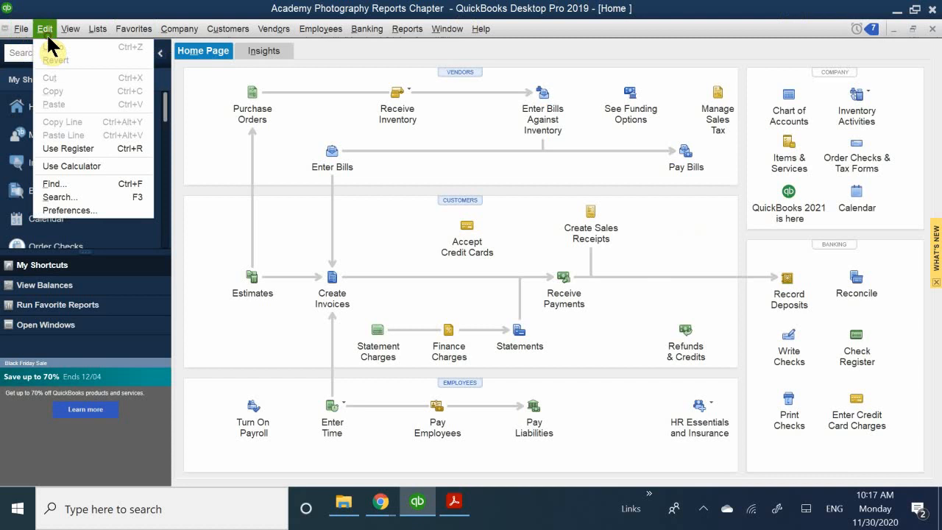
click(72, 211)
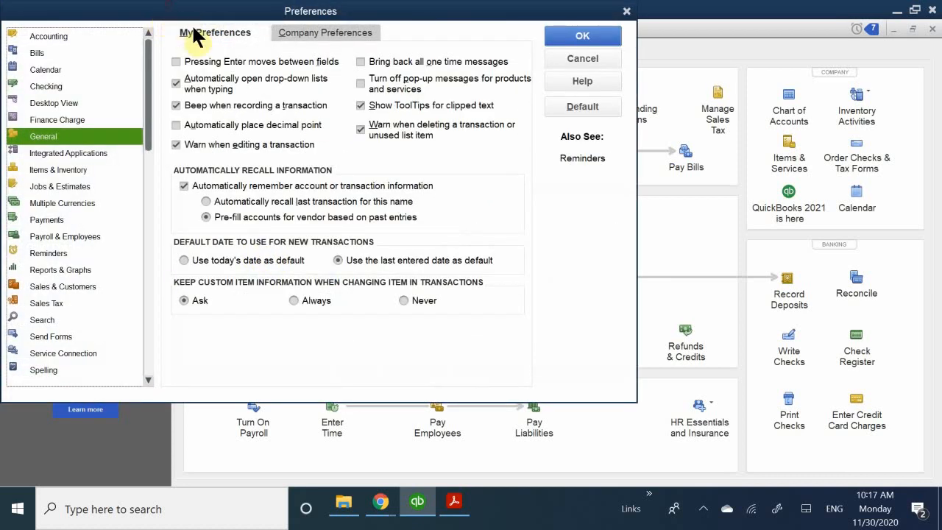
drag(245, 12, 431, 56)
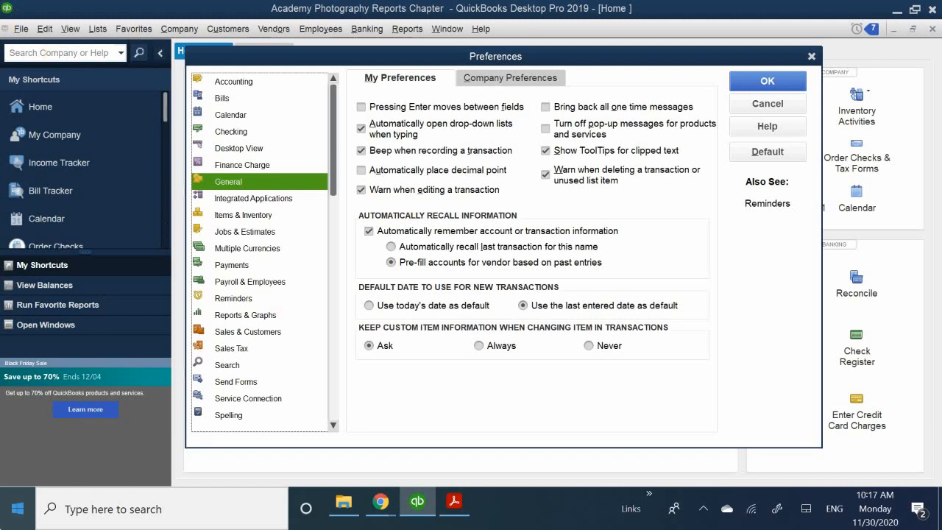
click(236, 314)
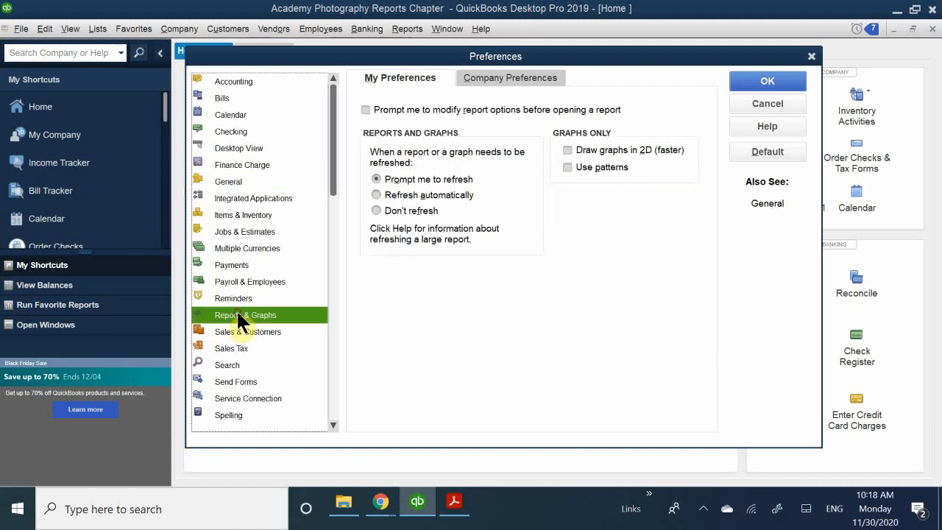
click(510, 79)
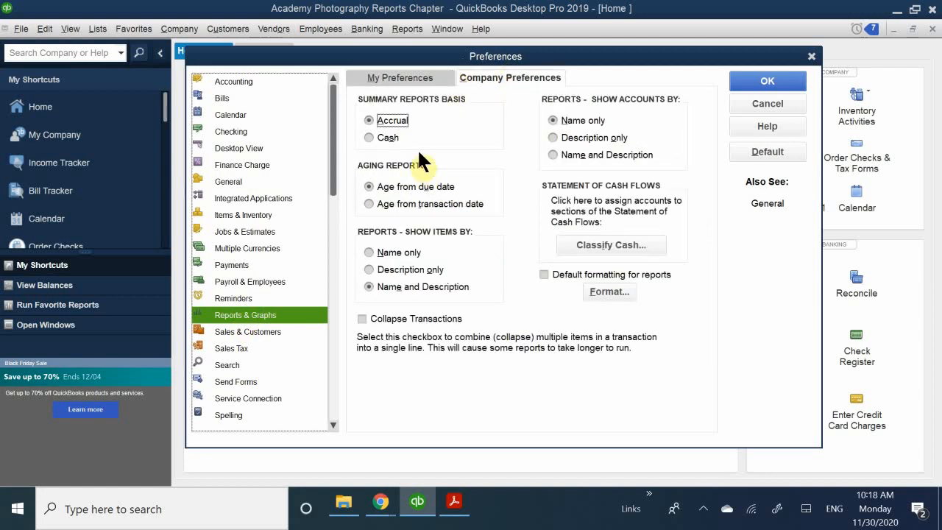
drag(441, 56, 459, 111)
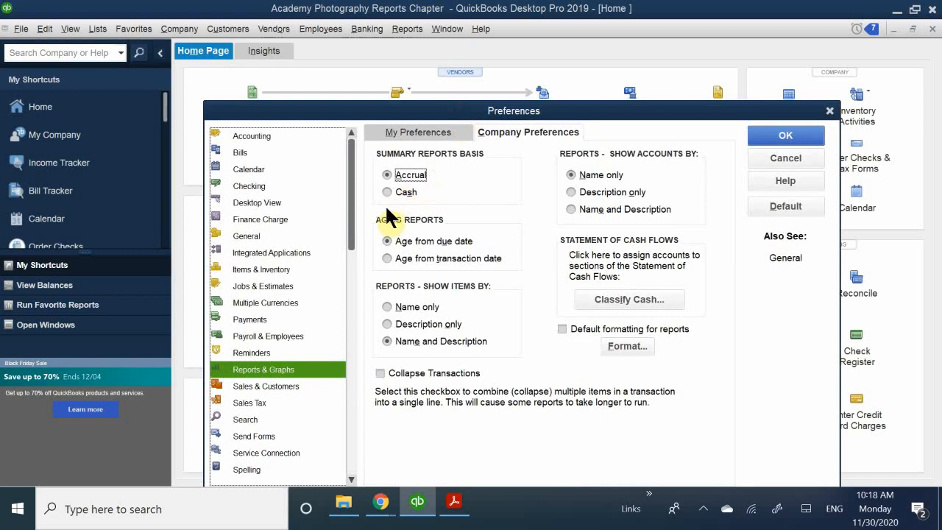
Try both Accrual and Cash as the summary reports basis, leaving Cash selected
click(404, 191)
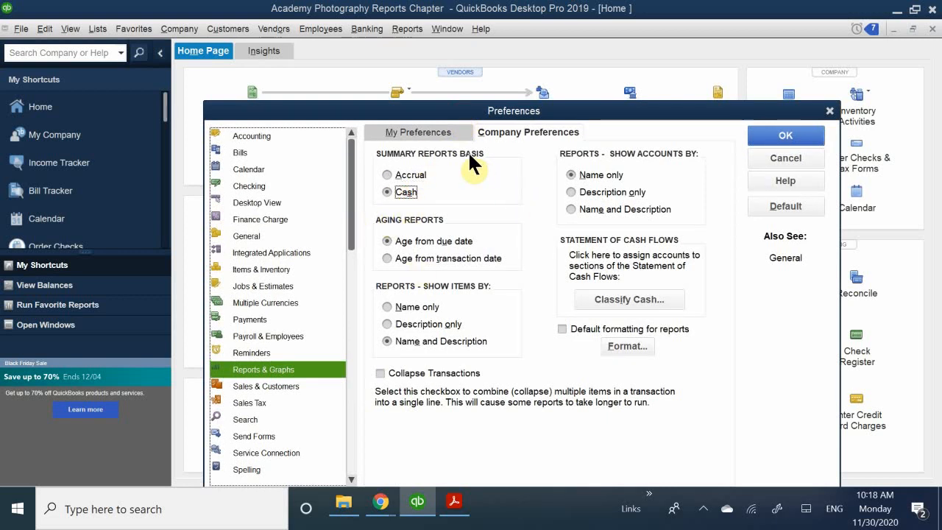
click(417, 177)
click(414, 191)
click(420, 171)
click(415, 190)
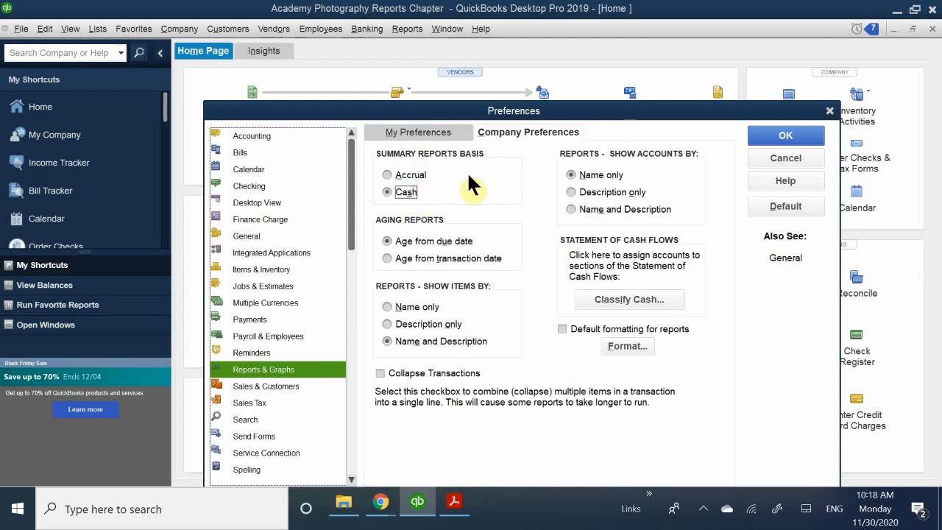
Set the summary reports basis to Accrual, keep the Preferences window fully in view, and save the preferences
click(412, 174)
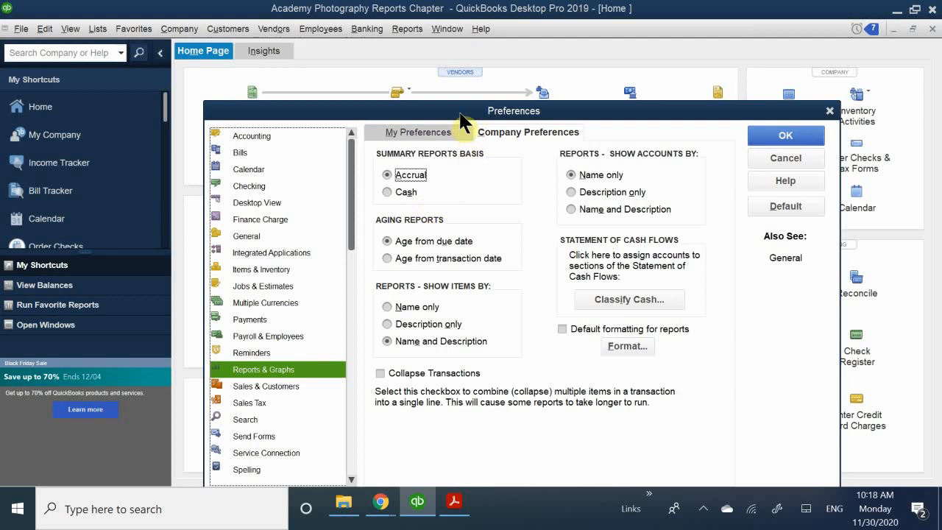
drag(458, 118, 449, 59)
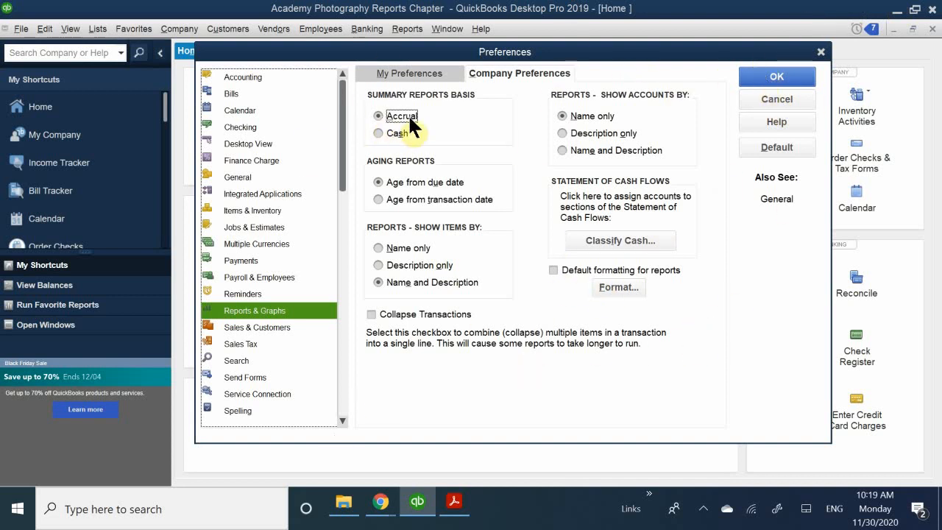
click(769, 77)
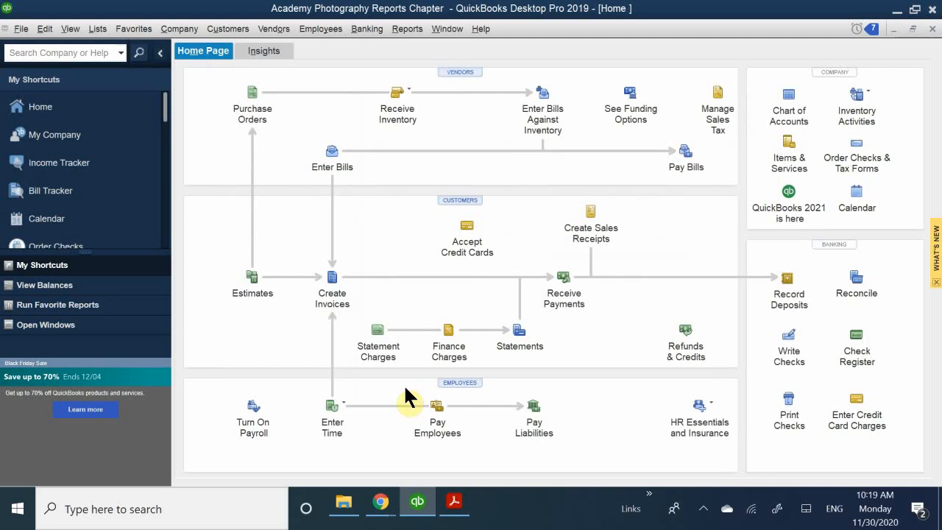
click(364, 33)
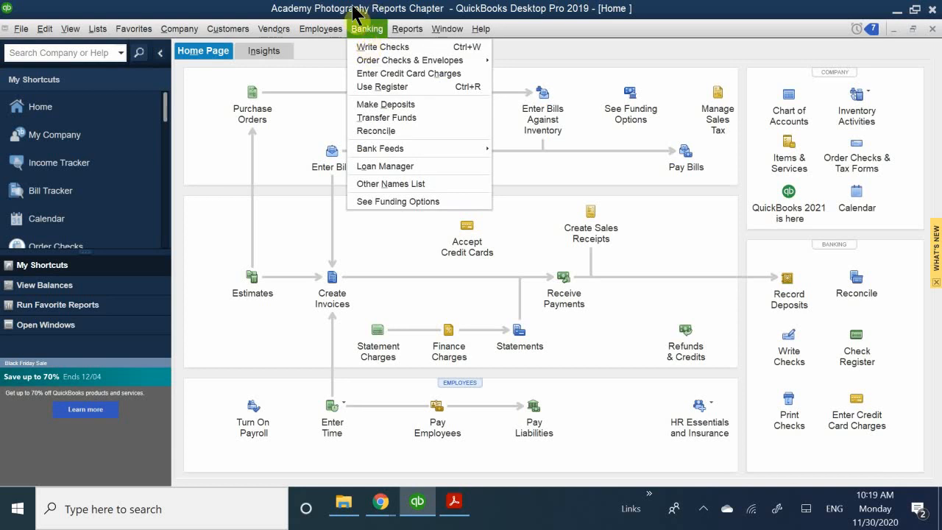
click(259, 8)
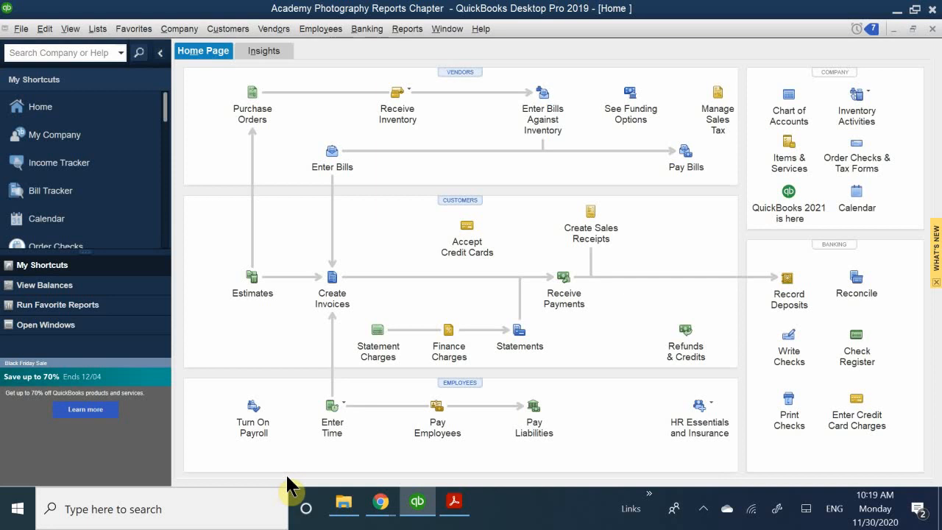
click(368, 29)
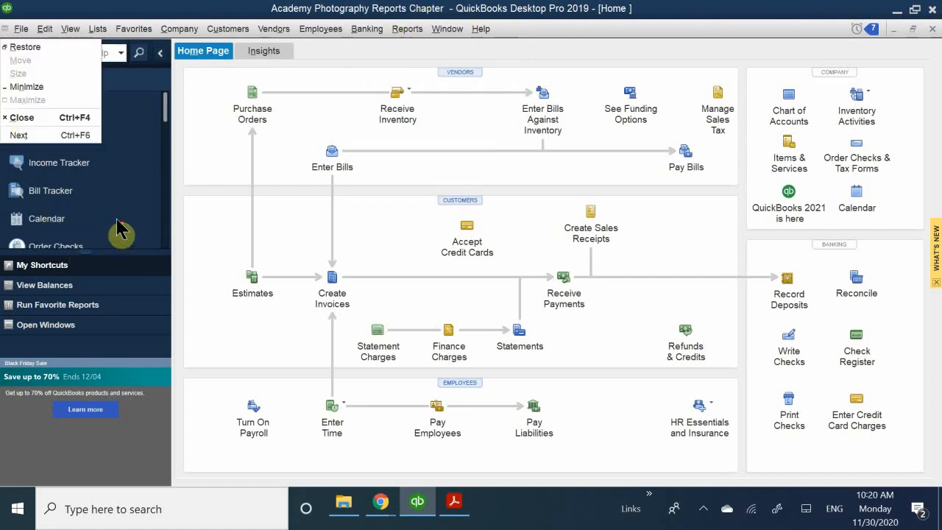
click(213, 185)
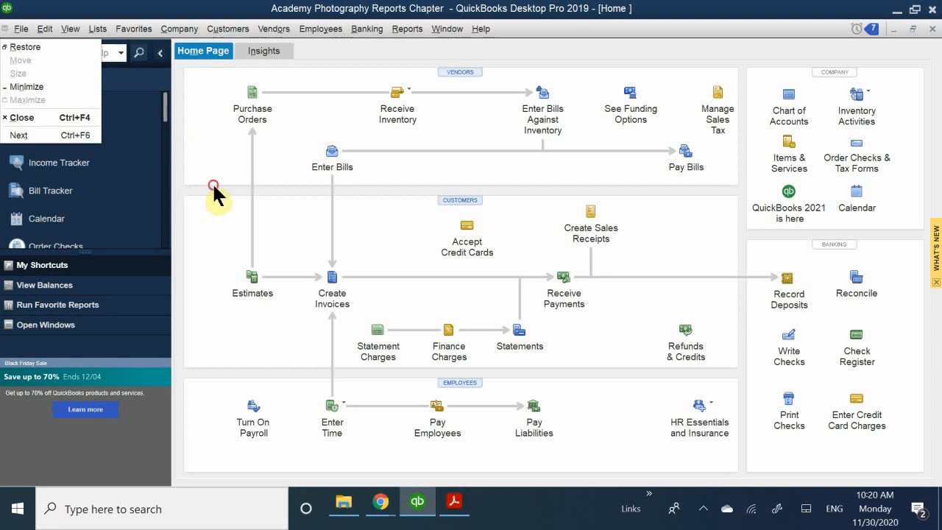
Open the Report Center from the shortcuts and maximize its window
scroll(127, 197, down, 3)
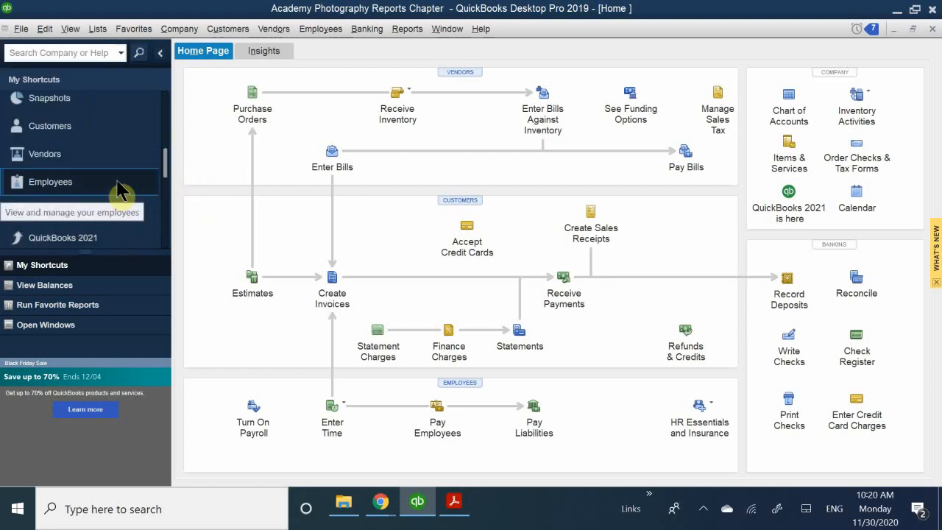
scroll(117, 190, down, 3)
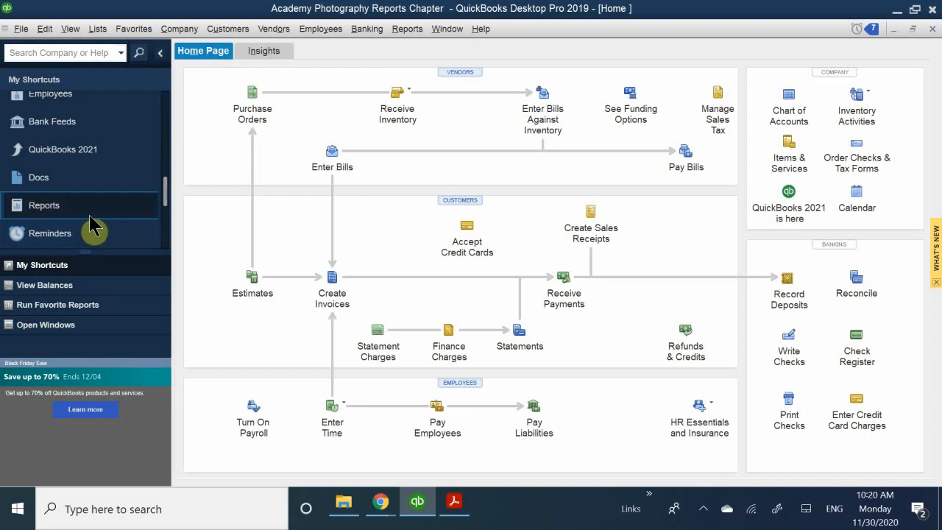
click(63, 206)
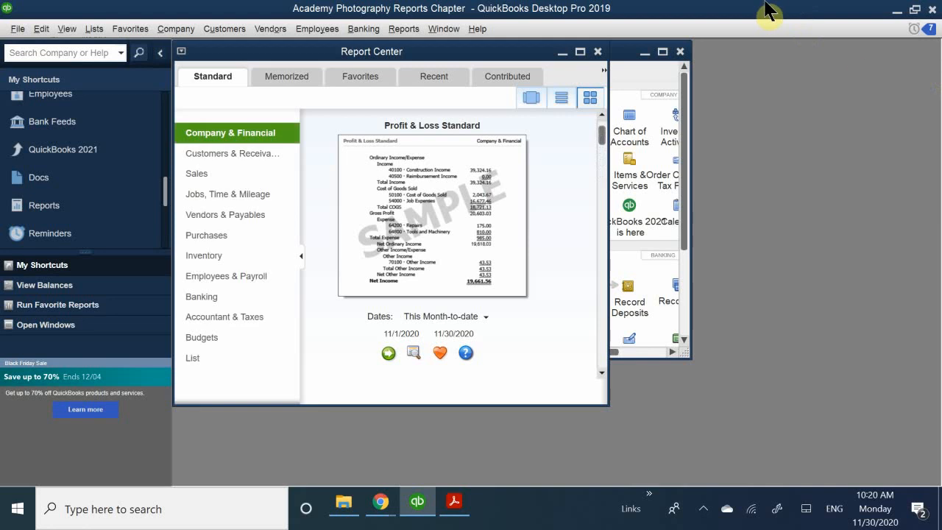
click(579, 51)
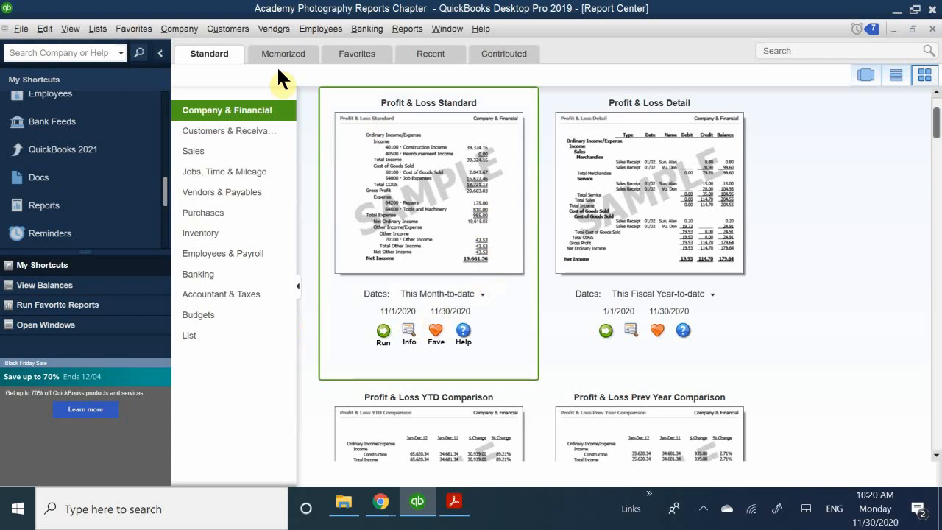
Review the available report categories and the Profit & Loss samples under Company & Financial in Grid View
click(409, 30)
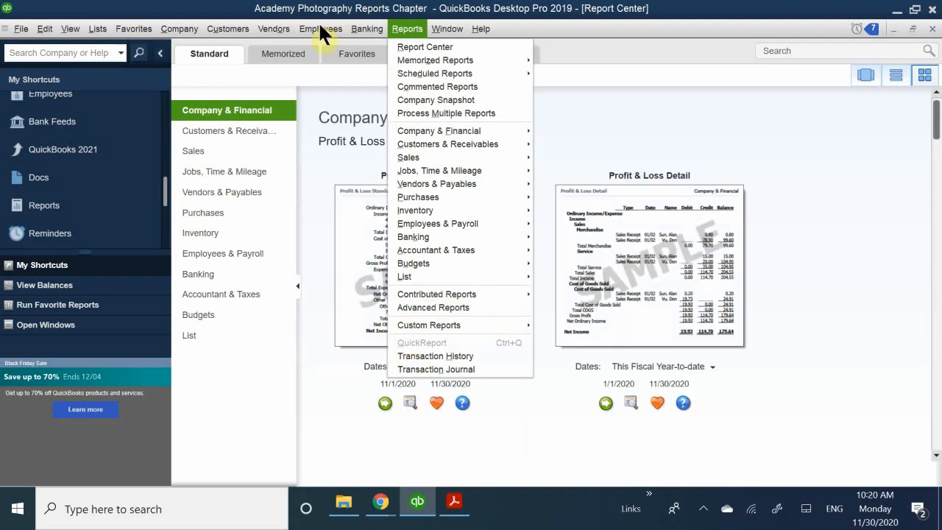
click(238, 398)
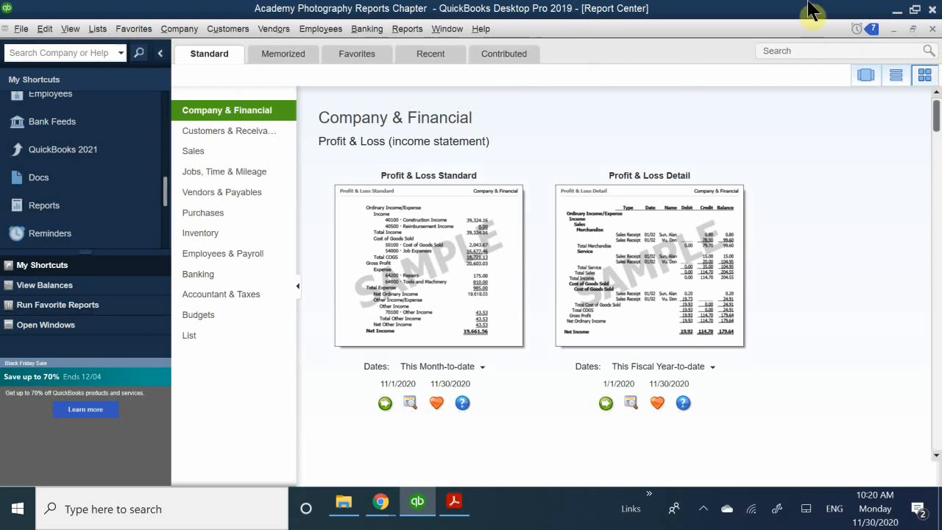
scroll(423, 235, down, 3)
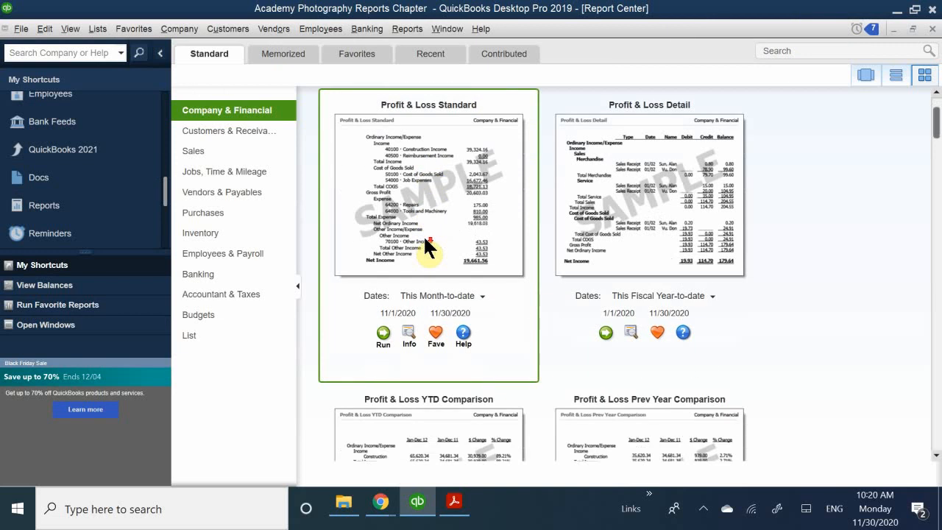
scroll(431, 254, down, 4)
scroll(434, 269, up, 8)
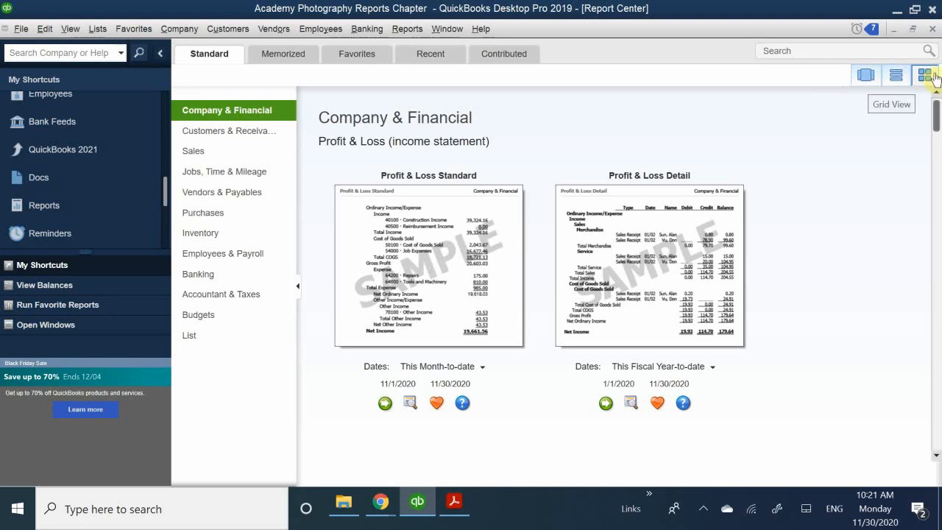
Show the Company & Financial reports as a carousel and look through the samples from Profit & Loss Standard to Cash Flow Forecast and back
click(864, 77)
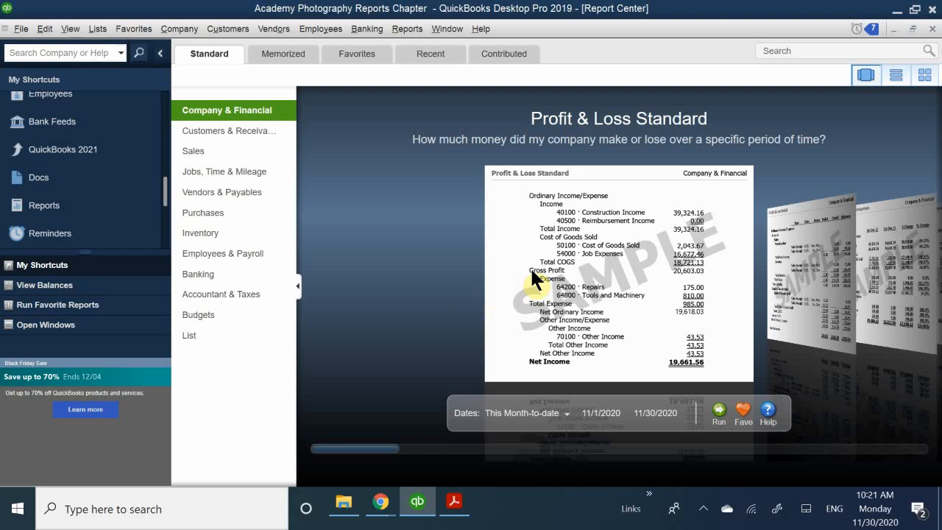
scroll(542, 273, down, 3)
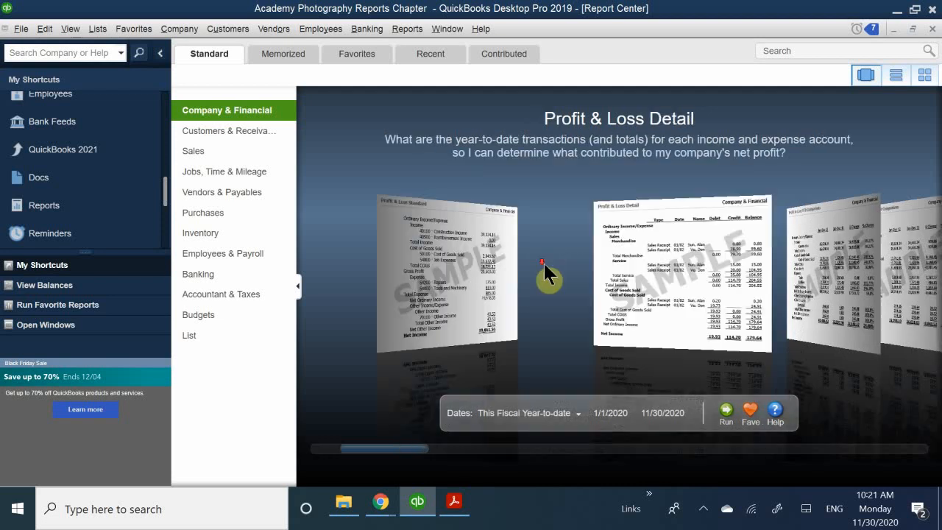
scroll(577, 272, down, 4)
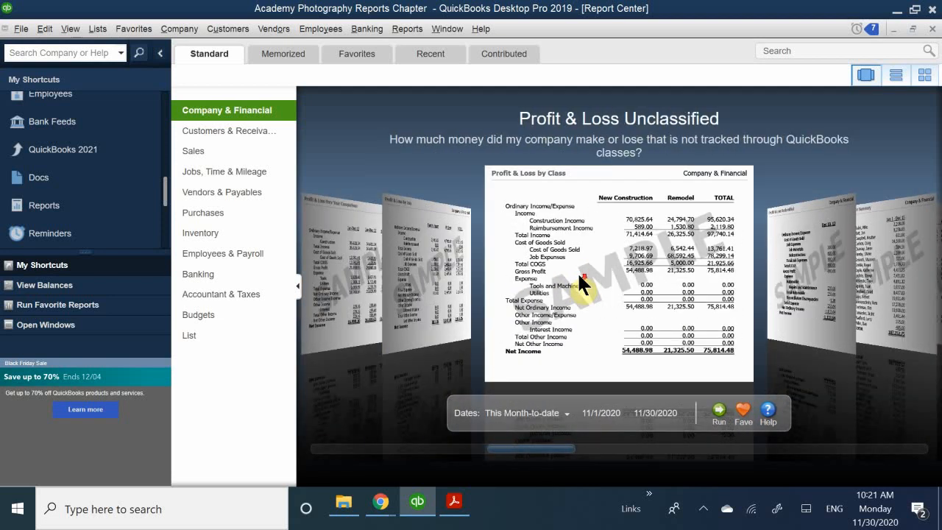
scroll(578, 275, down, 9)
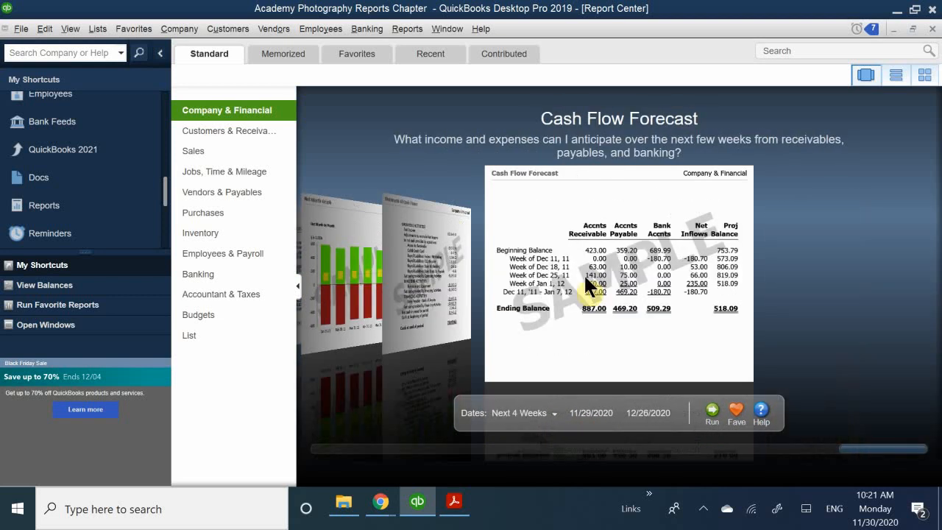
scroll(587, 279, up, 4)
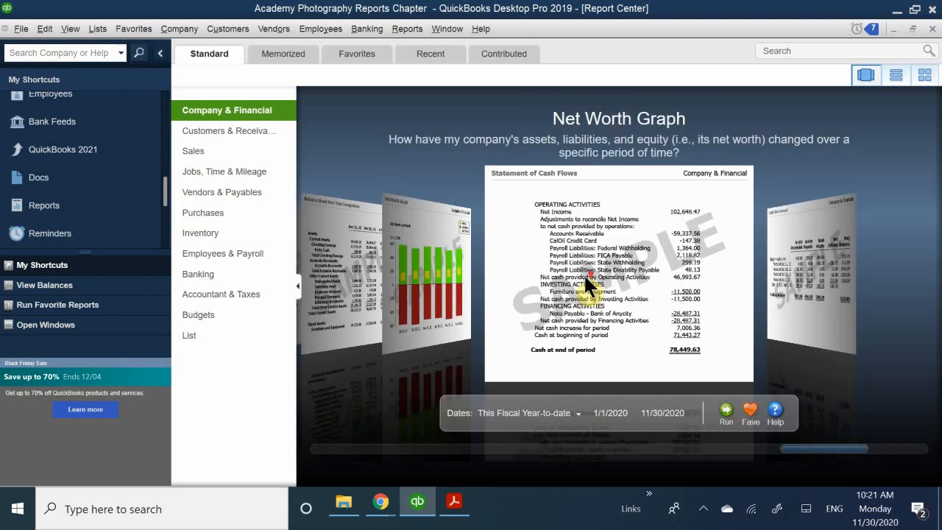
scroll(497, 195, up, 1)
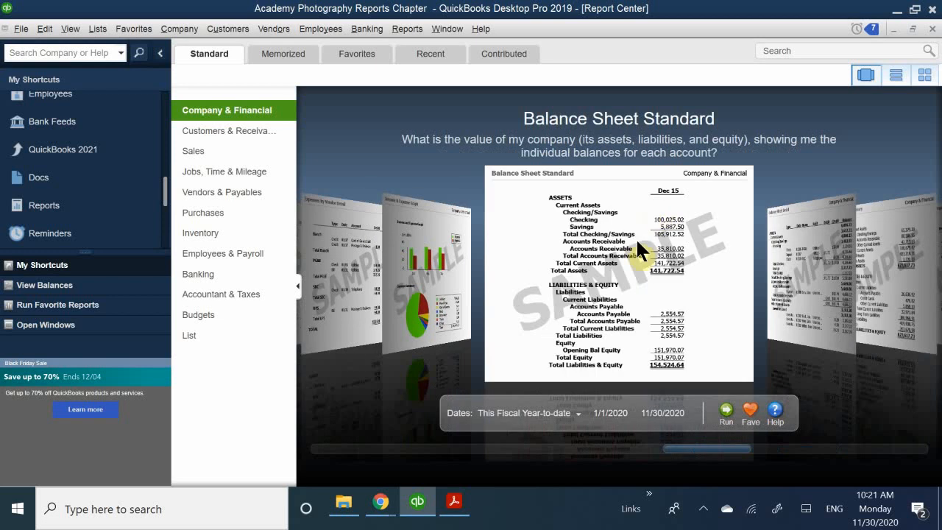
scroll(552, 250, up, 1)
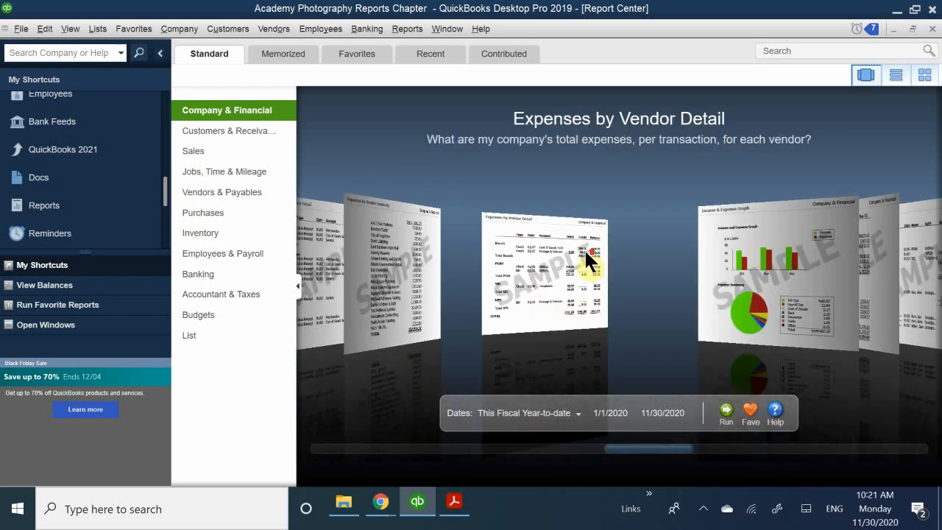
scroll(586, 252, up, 1)
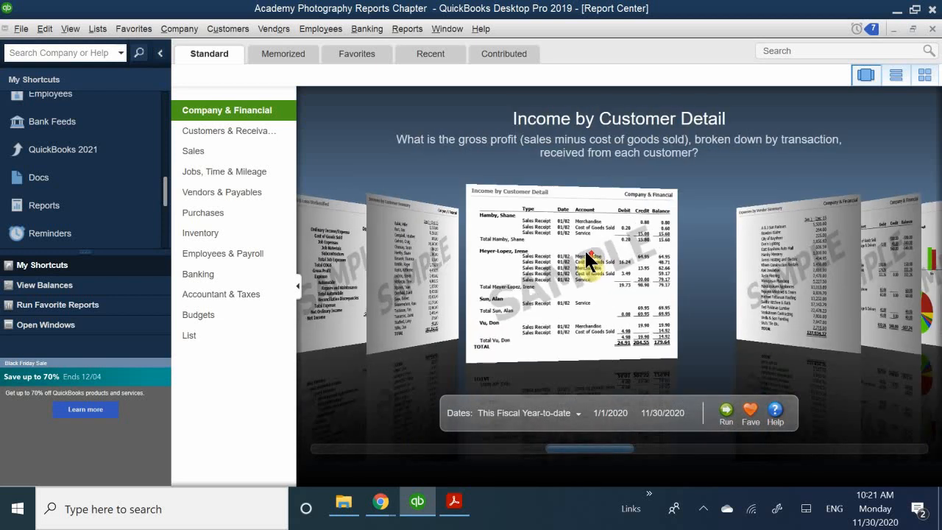
scroll(586, 252, up, 1)
scroll(584, 249, up, 2)
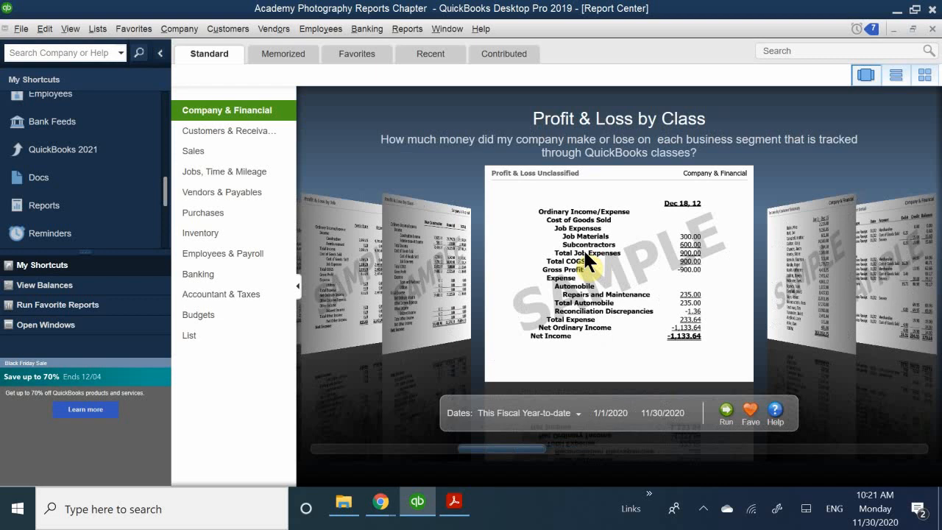
scroll(584, 252, up, 2)
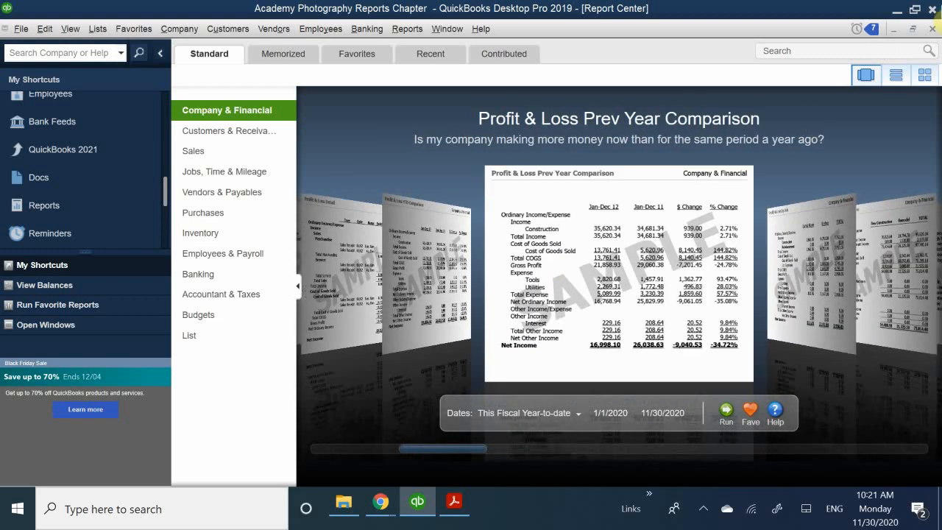
Show the Company & Financial reports as a list and read their descriptions through to Cash Flow Forecast
click(894, 79)
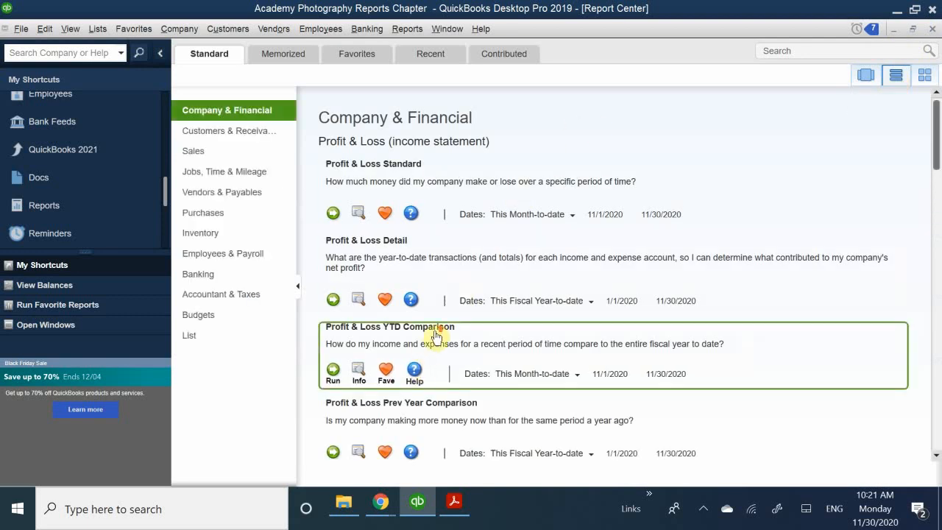
scroll(437, 337, down, 6)
scroll(442, 322, down, 20)
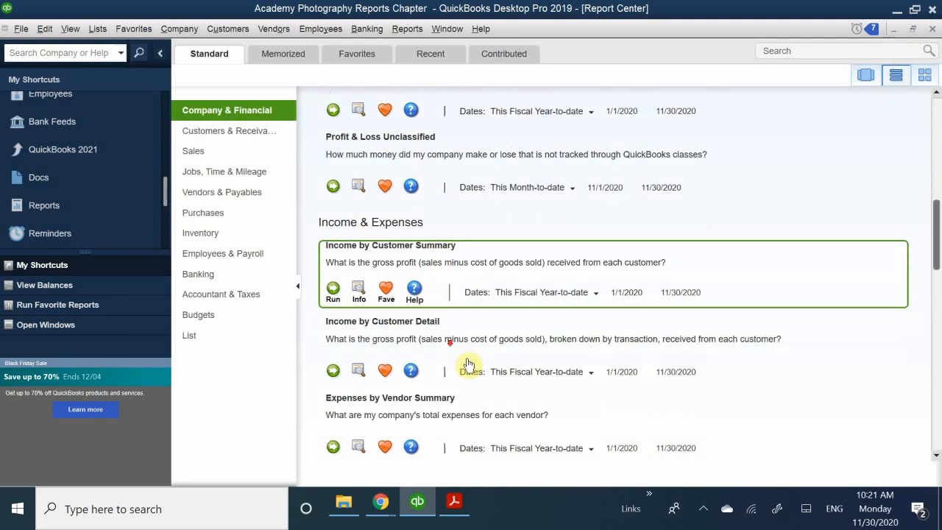
scroll(551, 367, down, 5)
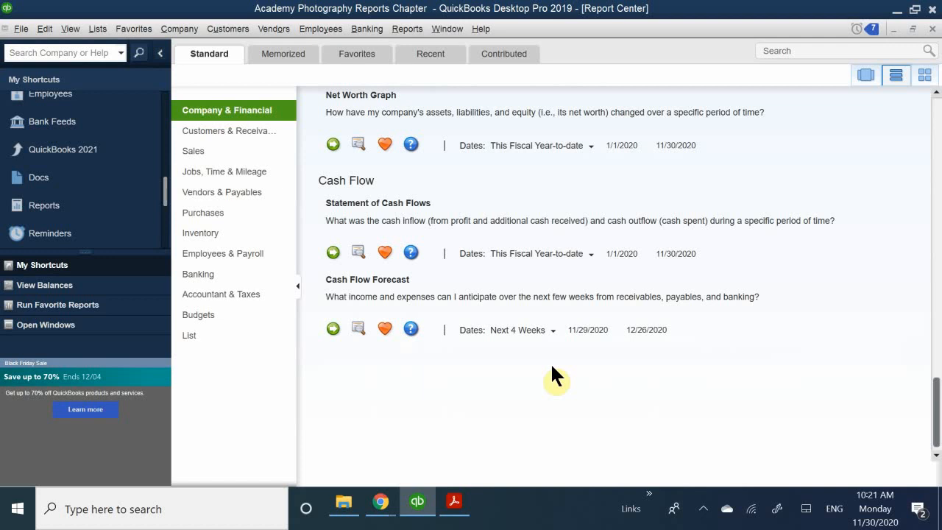
scroll(550, 364, up, 20)
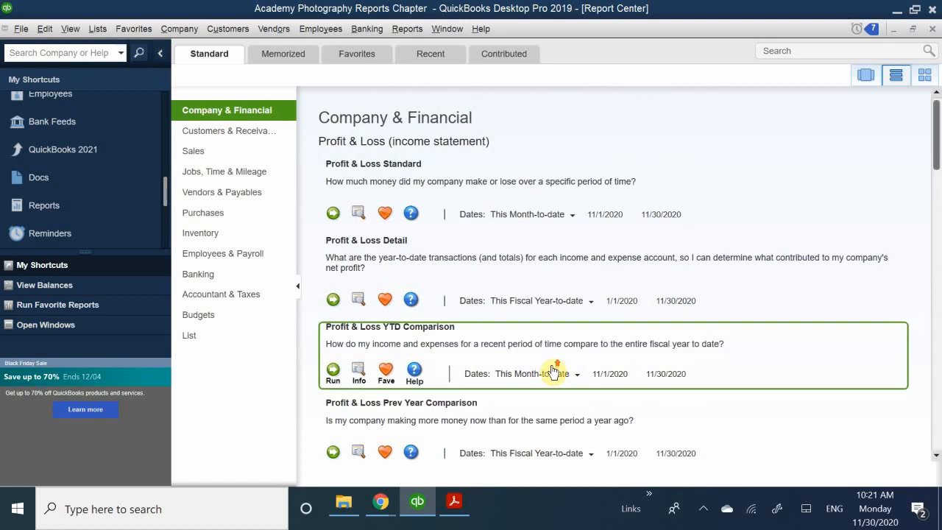
Return the Report Center to Grid View and examine the Company & Financial samples, including profit and loss, balance sheet and graph reports
click(923, 75)
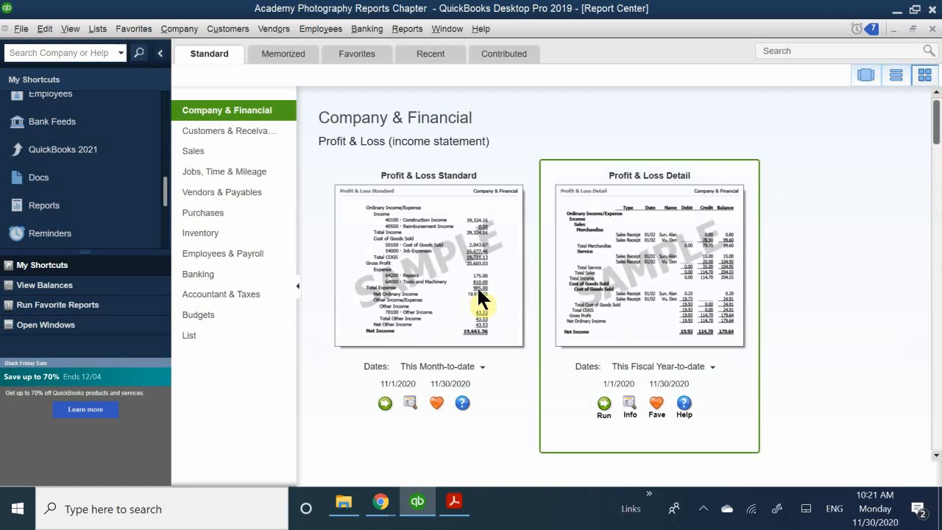
mouse_move(463, 216)
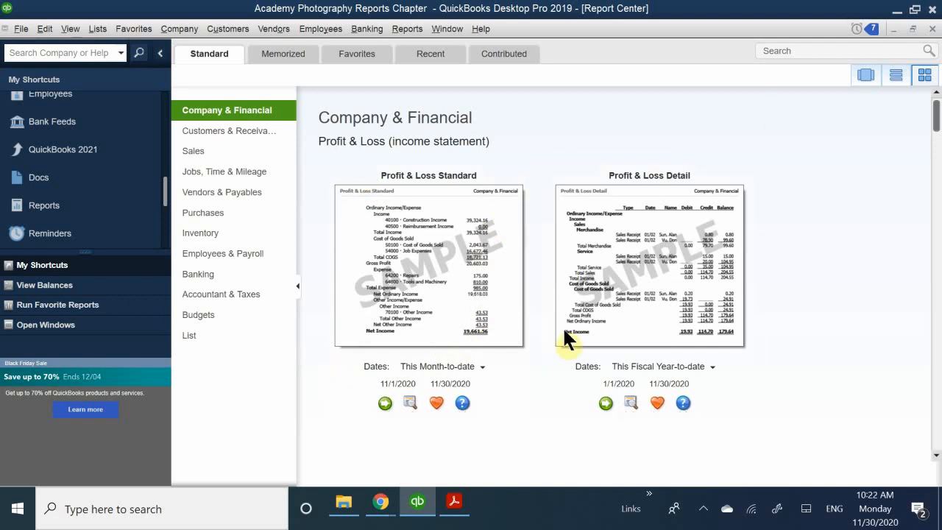
scroll(603, 241, down, 4)
scroll(601, 256, down, 10)
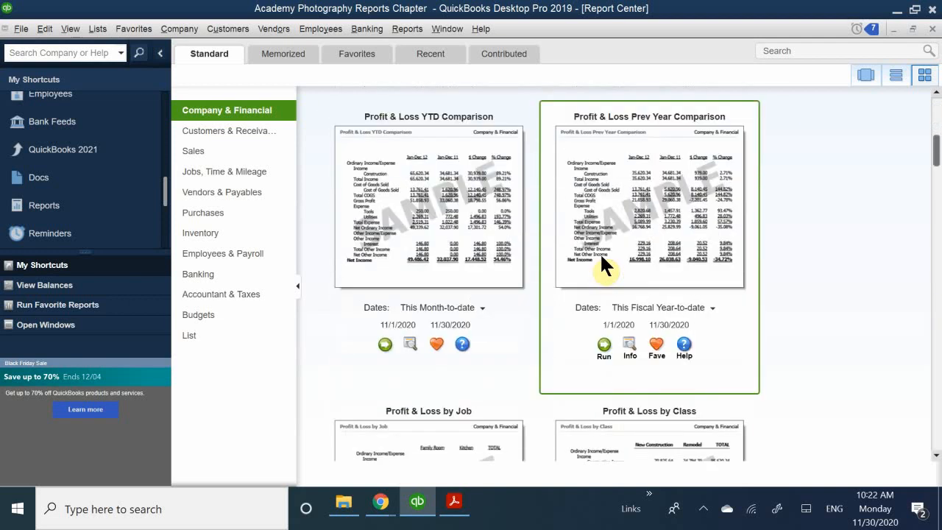
scroll(420, 289, down, 18)
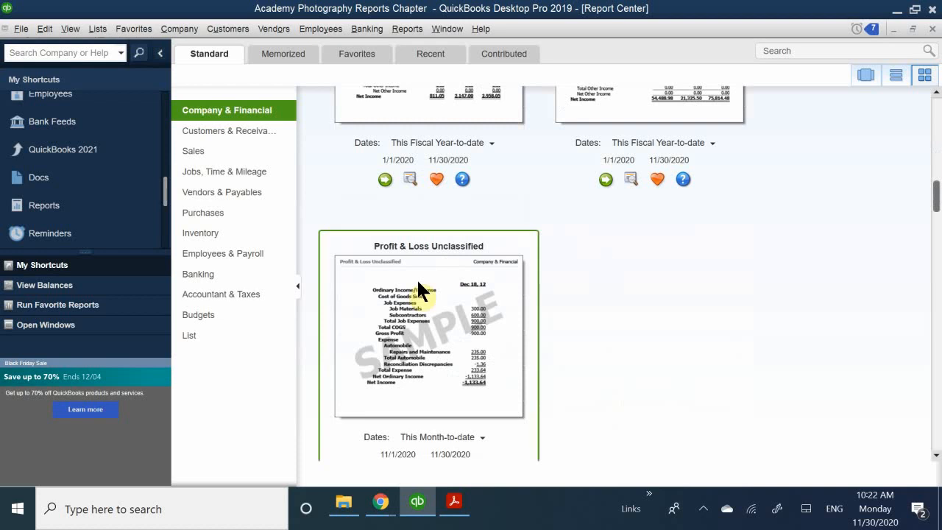
scroll(426, 300, down, 15)
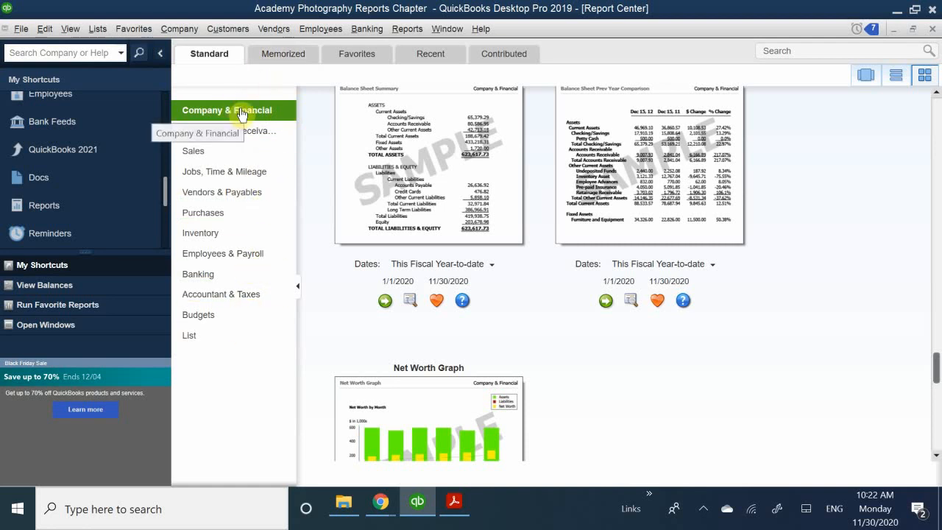
scroll(436, 289, up, 10)
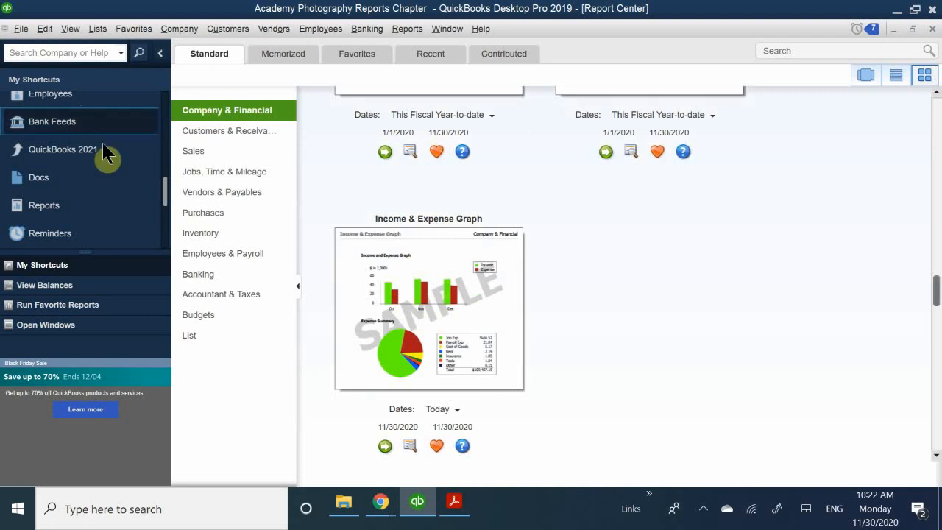
Look through the sample reports in the Sales, Customers & Receivables, and Vendors & Payables categories
click(213, 151)
scroll(568, 214, down, 3)
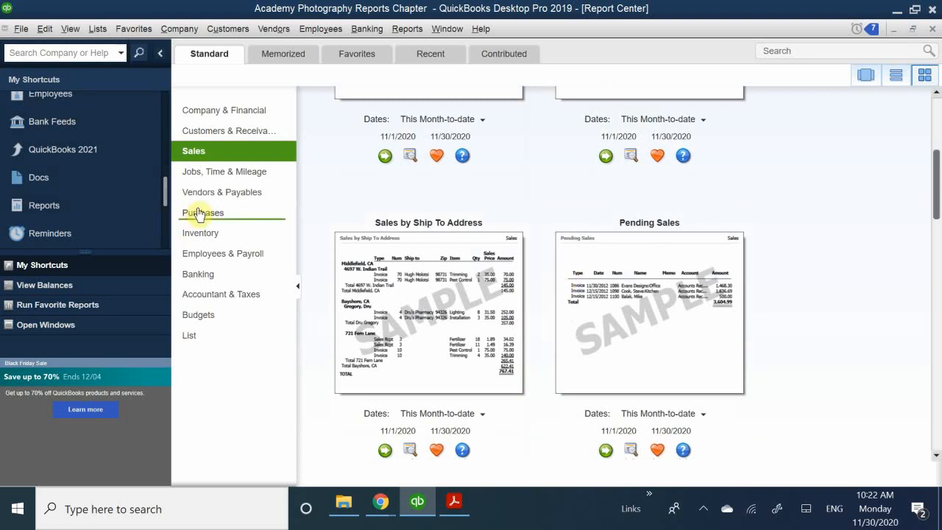
click(204, 134)
click(221, 196)
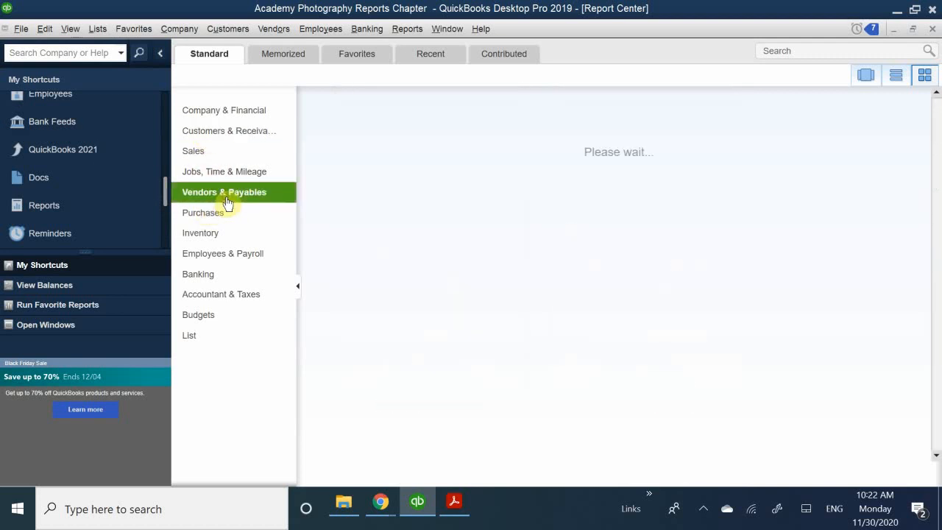
scroll(570, 261, down, 5)
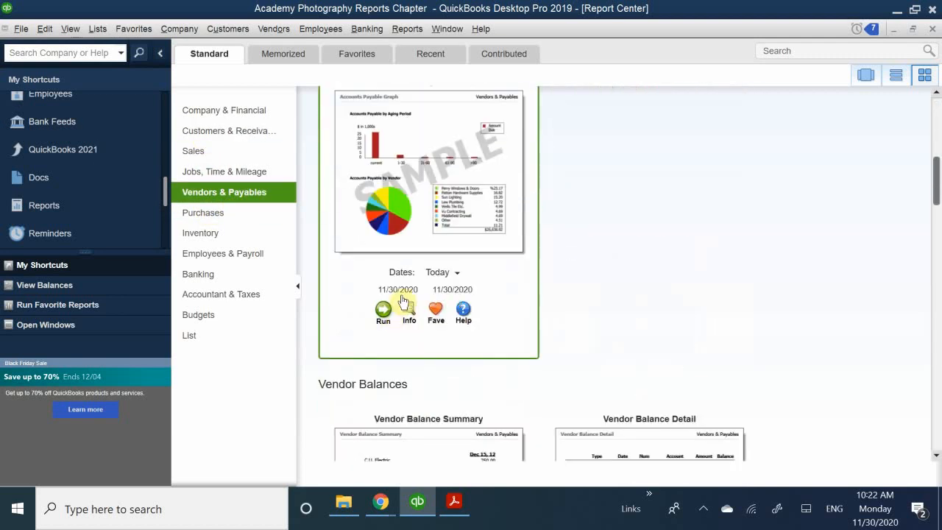
scroll(410, 287, up, 5)
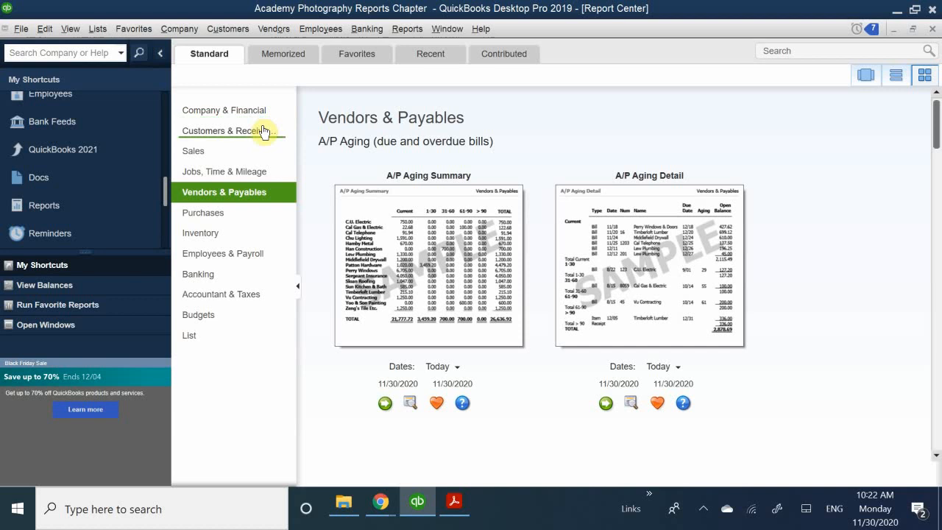
Return to the Company & Financial category and set the Profit & Loss Standard report's date range to Custom
click(228, 110)
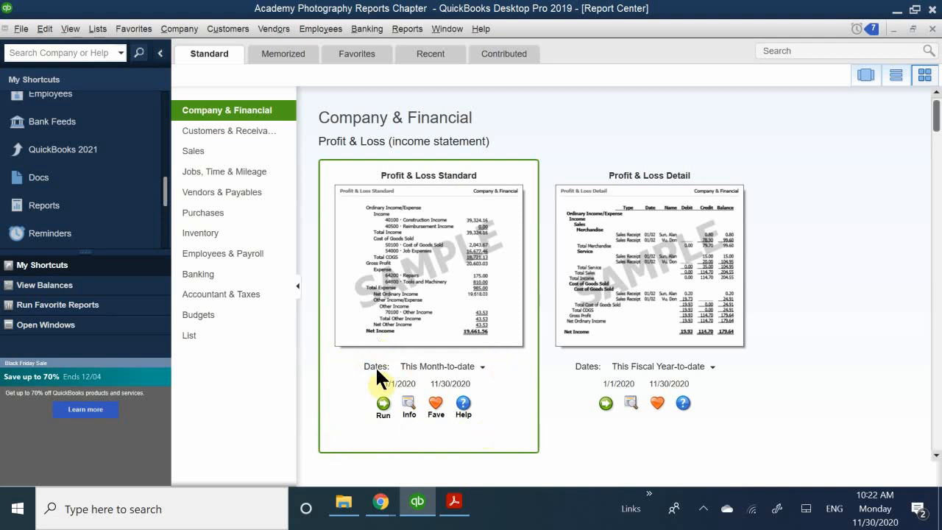
click(482, 367)
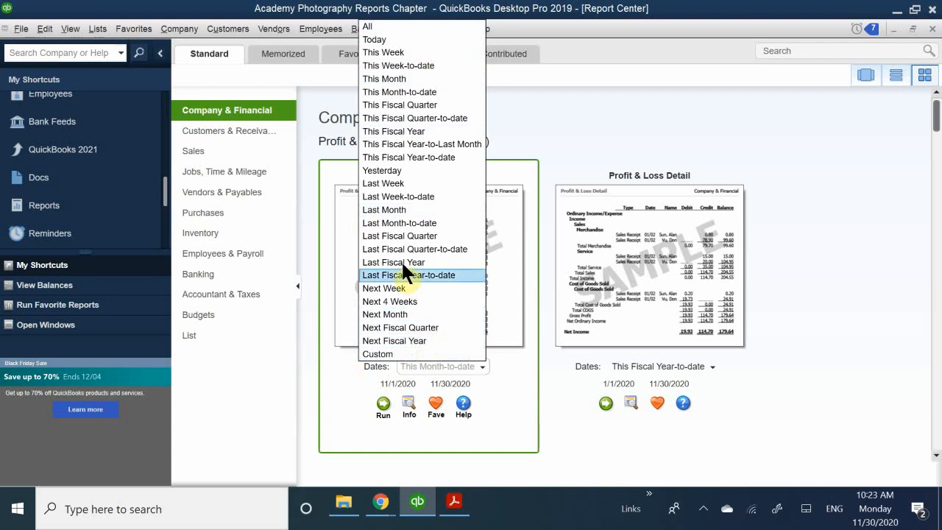
click(393, 354)
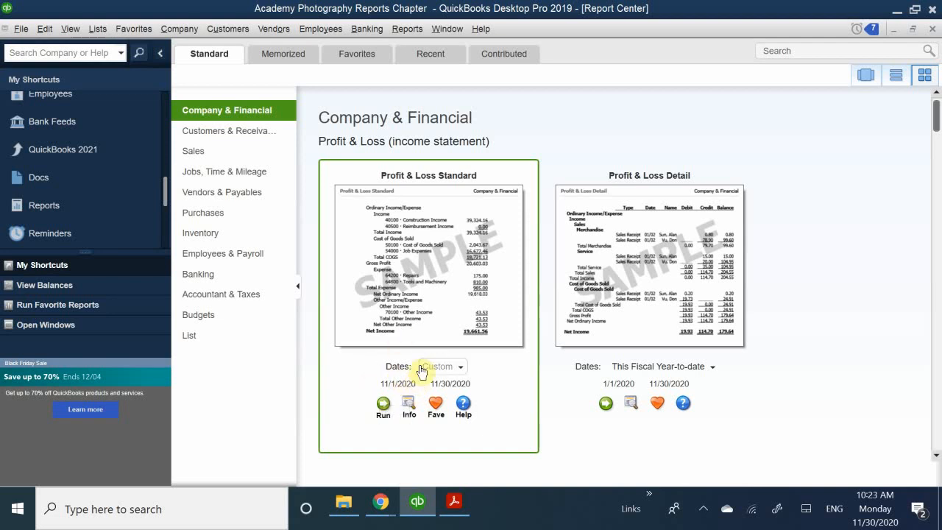
click(437, 369)
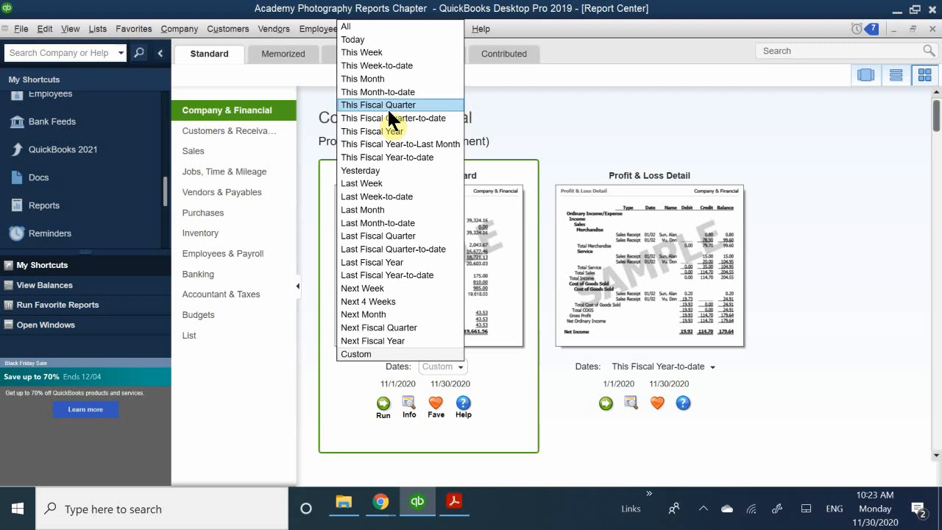
click(365, 351)
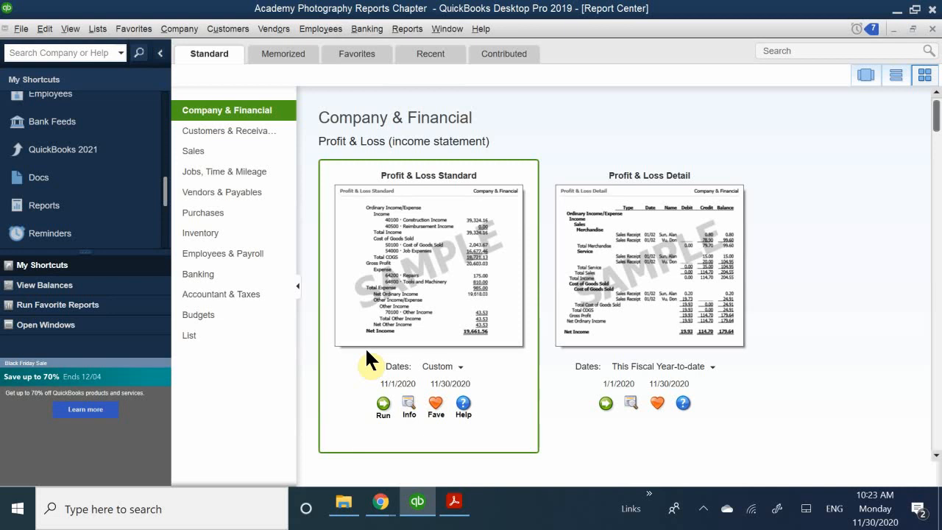
Set the Profit & Loss Standard report's start date to 1/1/2019
click(399, 384)
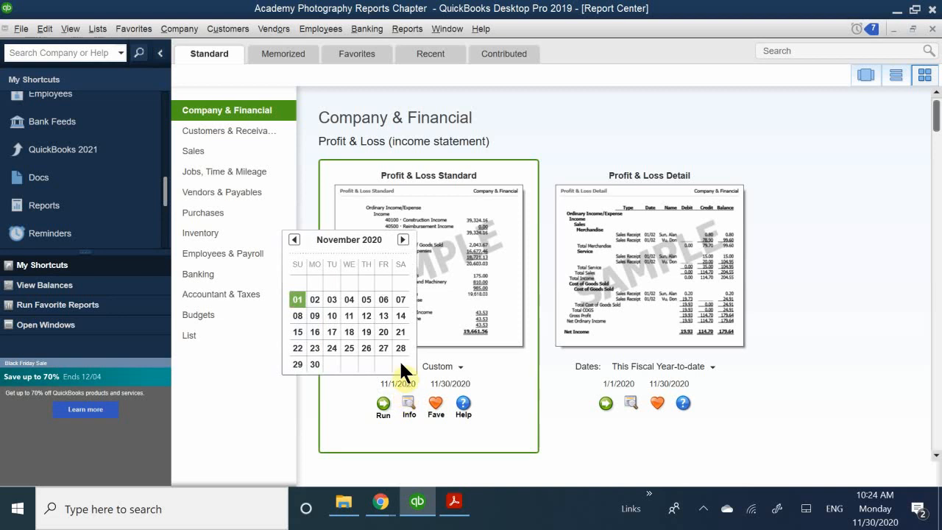
click(293, 241)
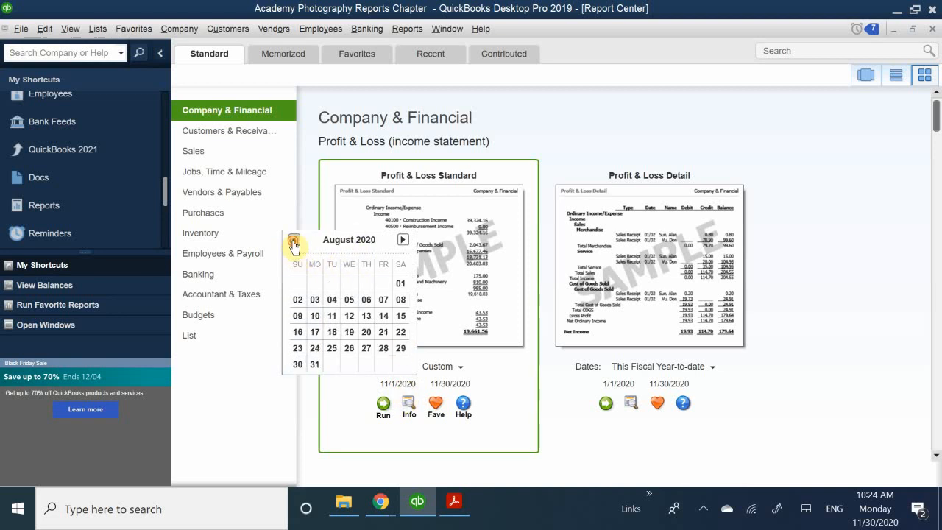
click(293, 241)
click(293, 241)
click(294, 241)
click(294, 240)
click(294, 241)
click(293, 241)
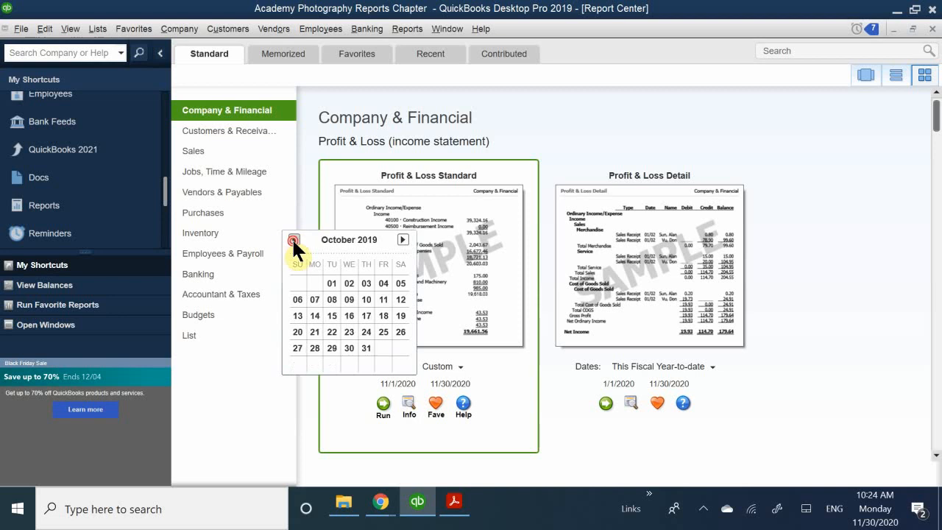
click(293, 241)
click(294, 241)
click(293, 240)
click(293, 241)
click(293, 241)
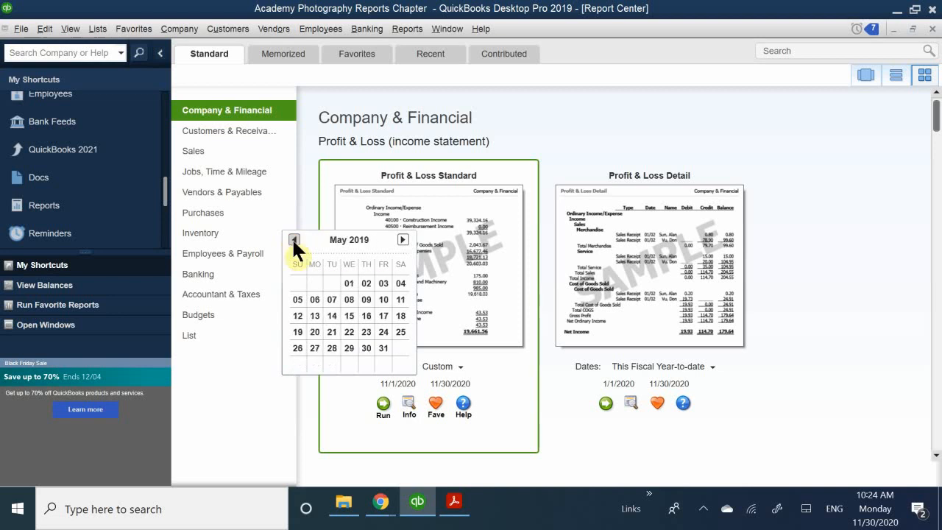
click(293, 241)
click(293, 241)
click(294, 241)
click(294, 240)
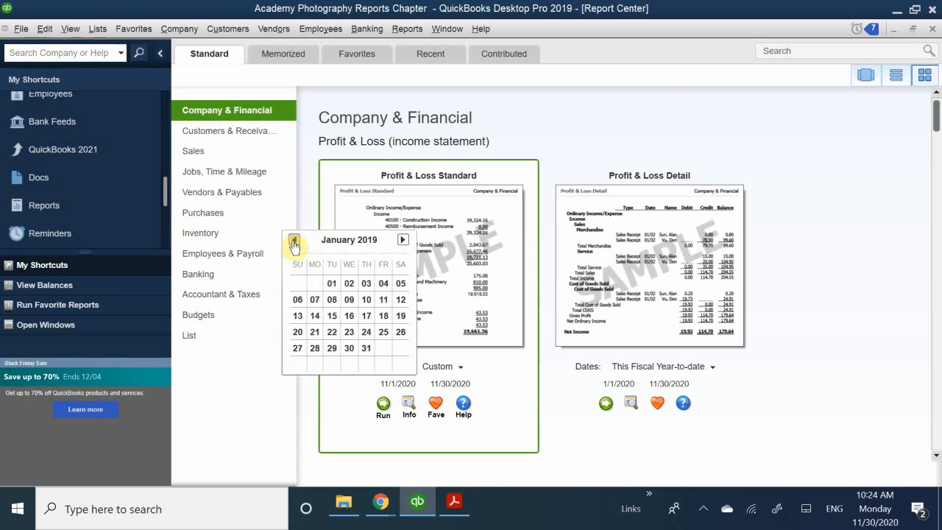
click(329, 284)
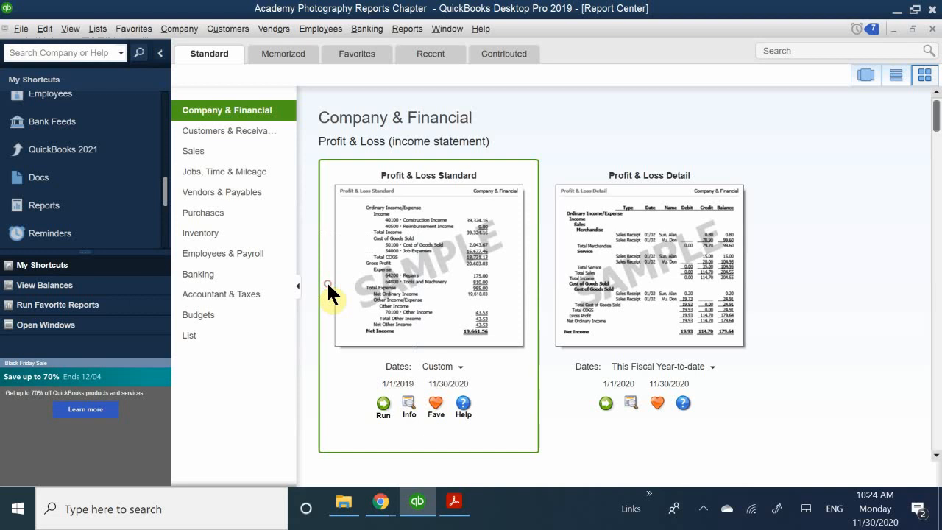
Set the Profit & Loss Standard report's end date to 1/31/2019
click(443, 383)
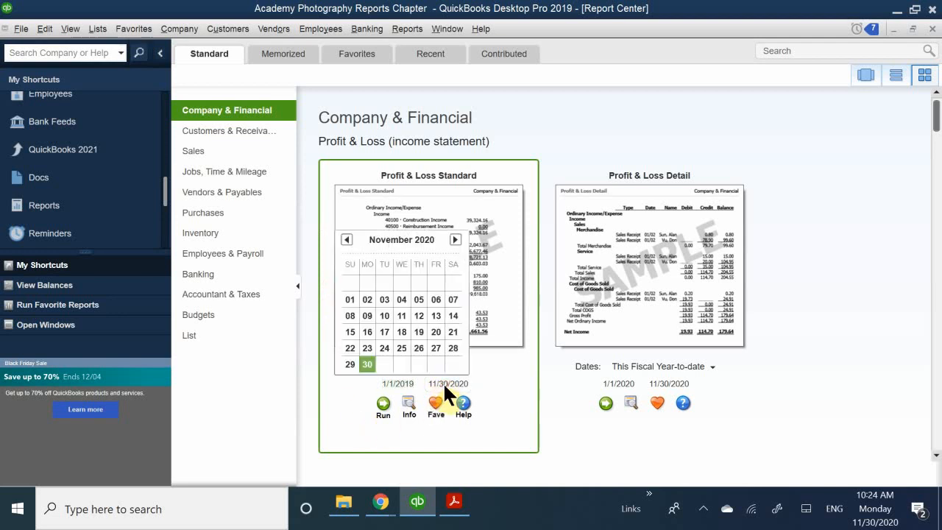
click(346, 239)
click(346, 239)
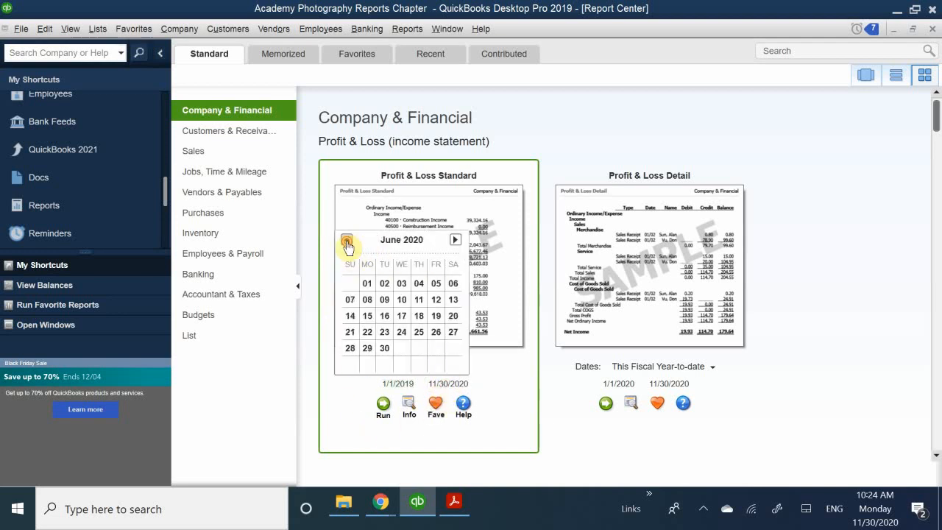
click(345, 239)
click(346, 239)
click(346, 240)
click(346, 239)
click(346, 240)
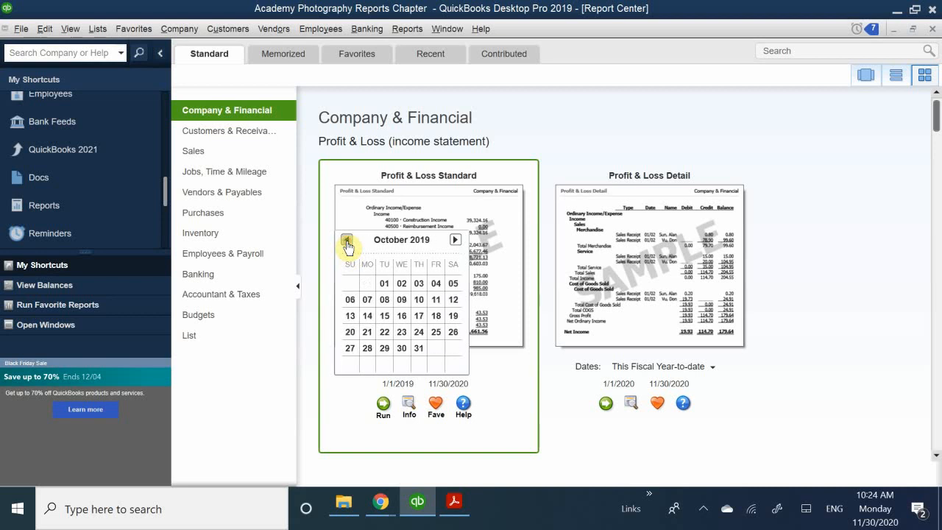
click(346, 241)
click(346, 242)
click(346, 242)
click(346, 241)
click(346, 241)
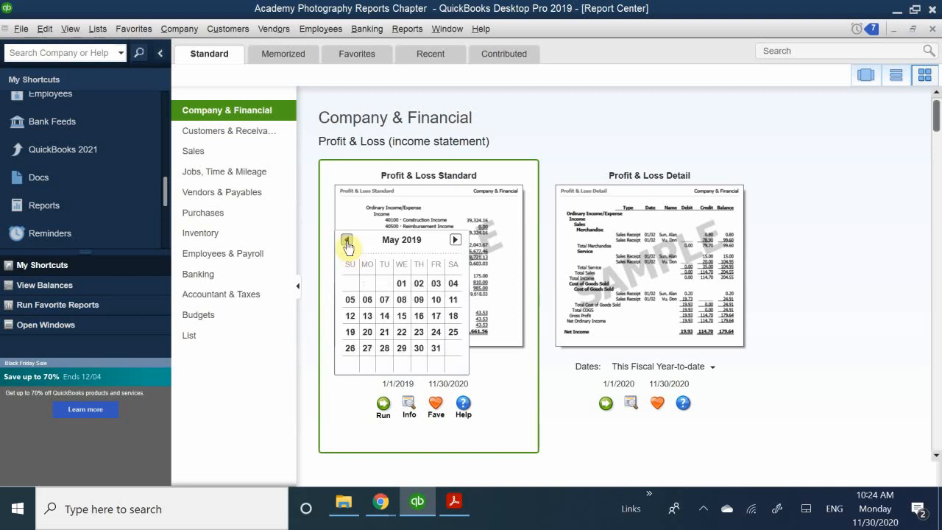
click(346, 241)
click(346, 241)
click(346, 241)
click(347, 240)
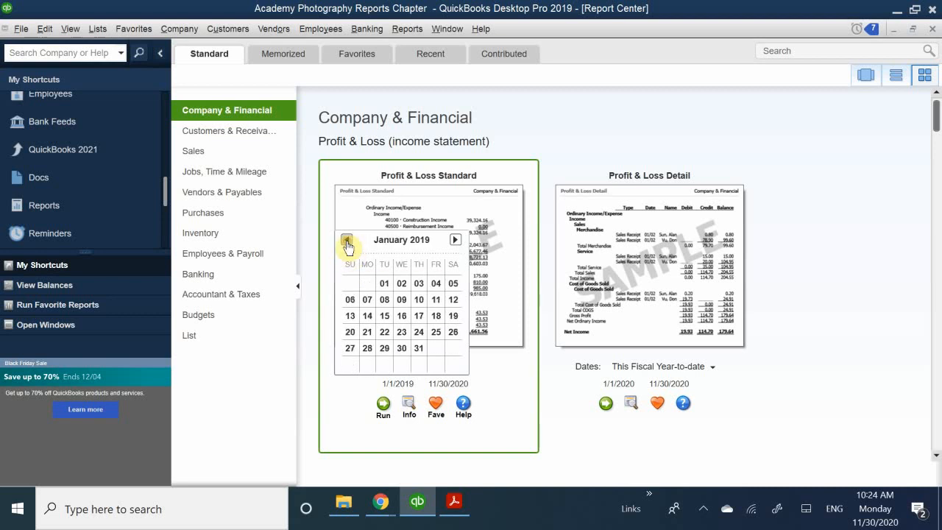
click(418, 348)
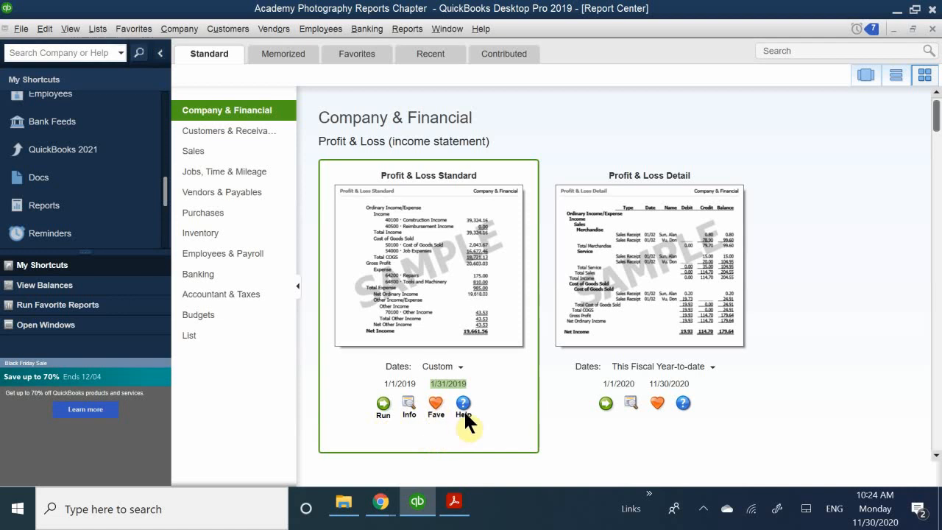
Run the Profit & Loss Standard report and compare its accrual and cash figures, leaving the report basis on Cash
click(383, 405)
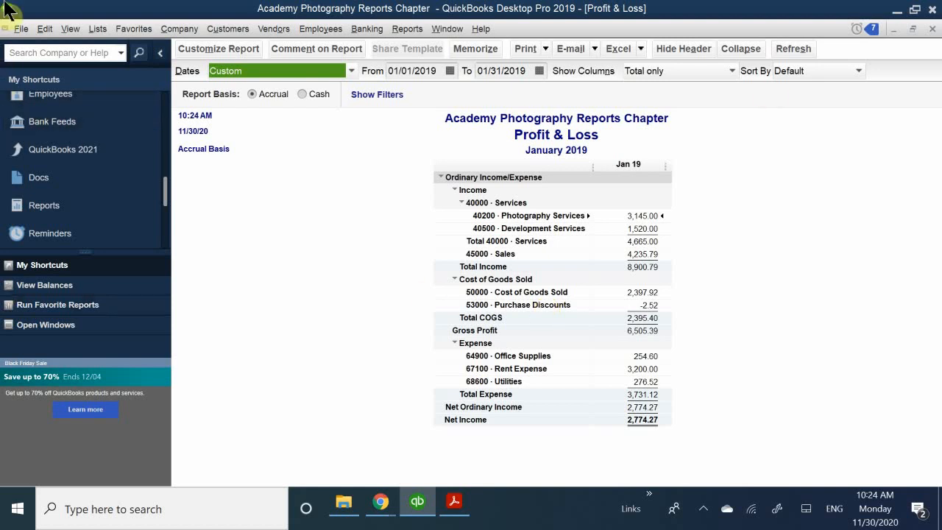
click(318, 94)
click(275, 95)
click(303, 94)
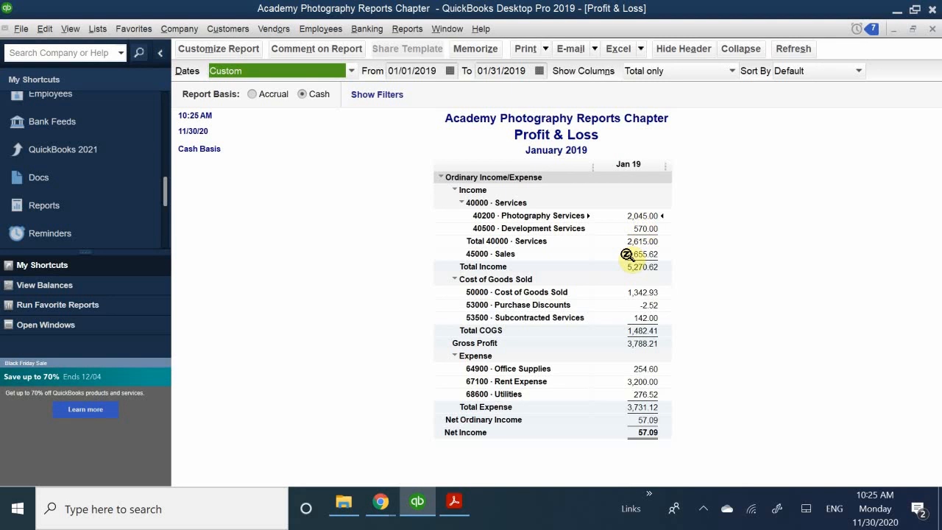
click(268, 94)
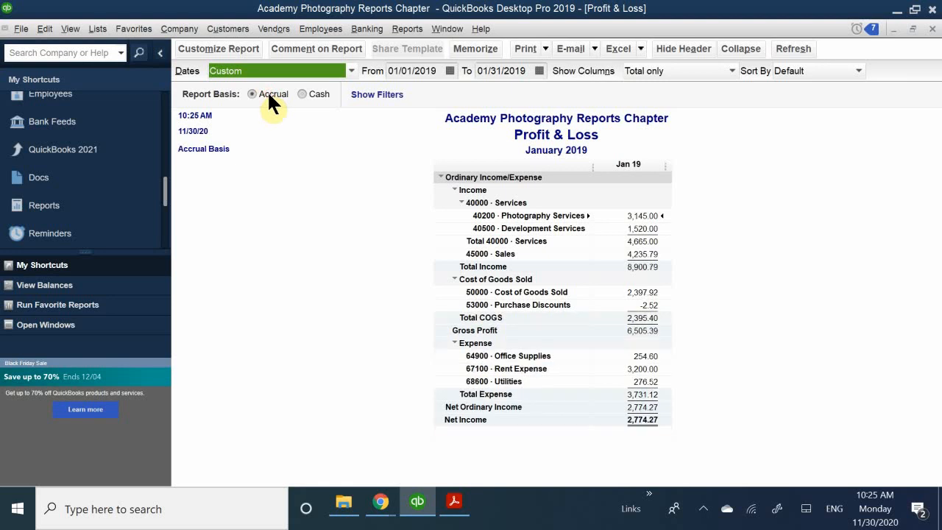
click(315, 92)
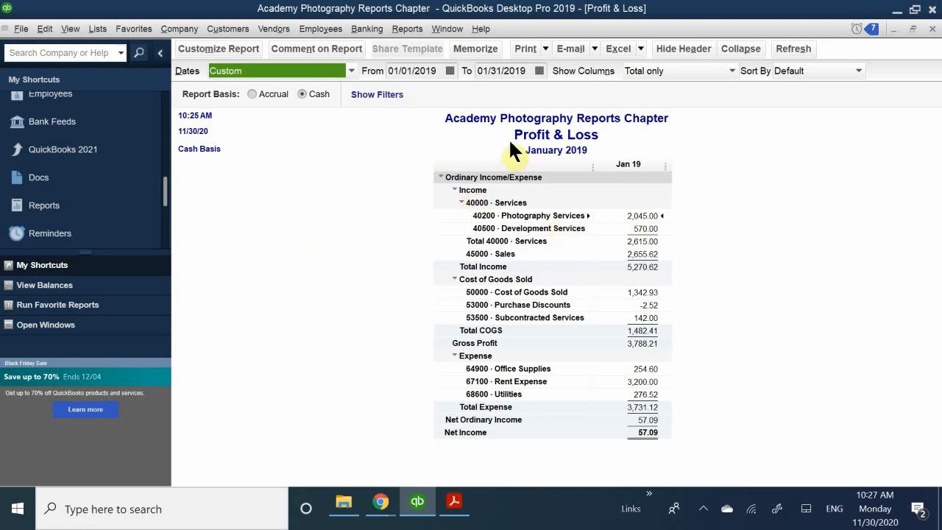
Change the Profit & Loss report's date range to All, review the figures and close the report
click(280, 71)
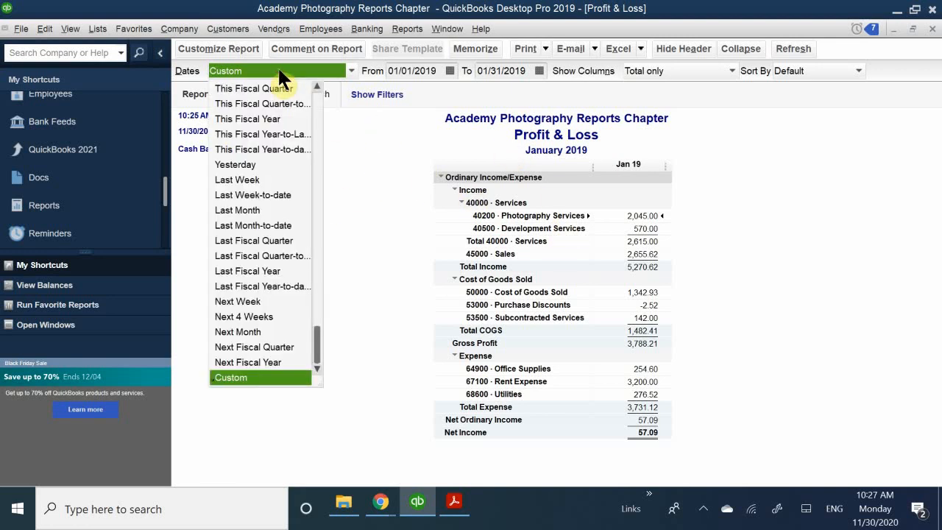
click(277, 65)
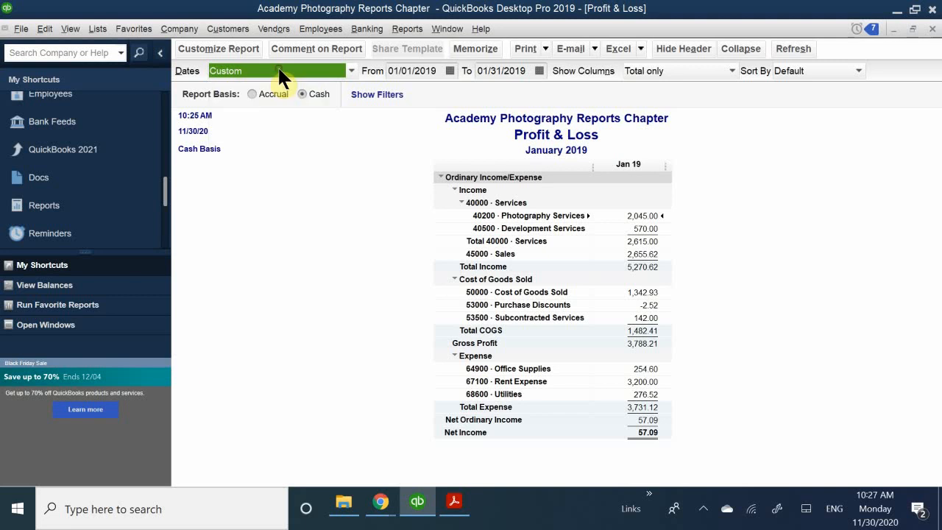
click(278, 66)
scroll(272, 125, up, 2)
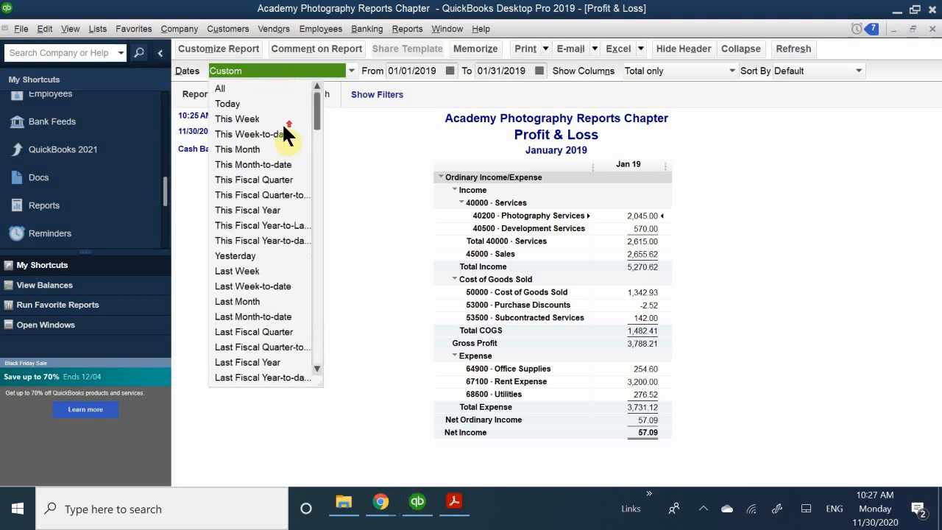
click(269, 86)
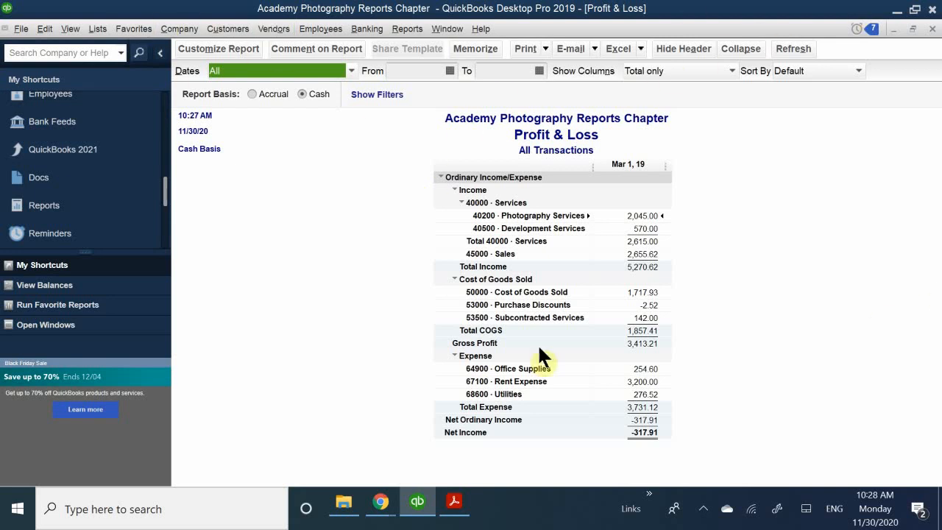
click(931, 29)
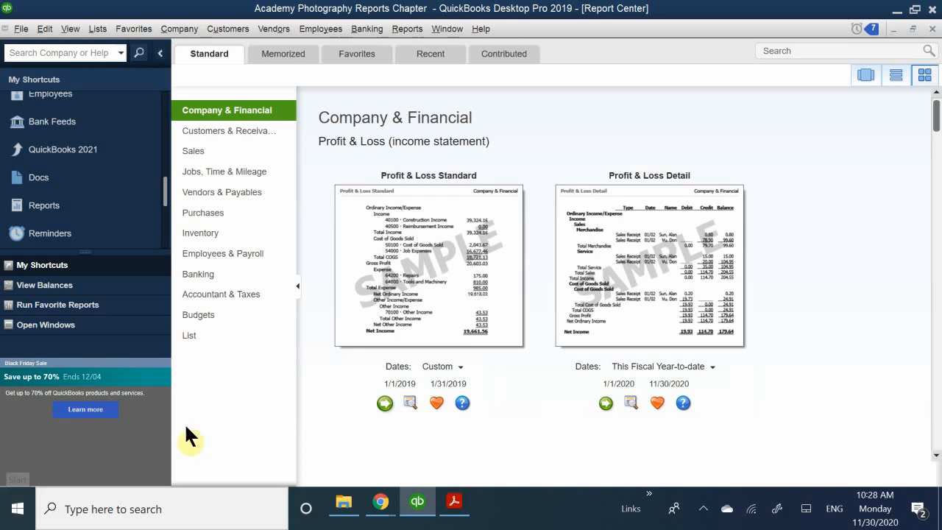
Switch to QB CH 6.pdf in Adobe Acrobat Reader and read on from report basis to the Profit & Loss practice on page 5
click(456, 499)
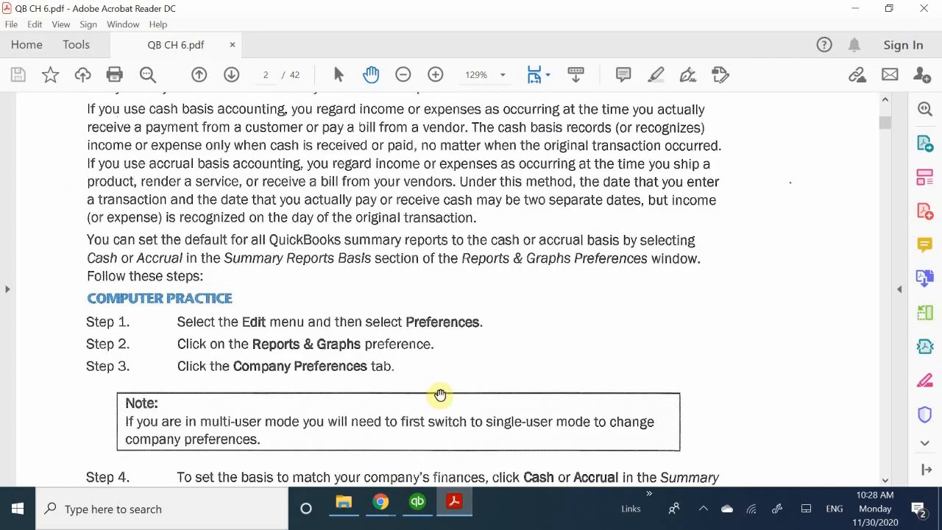
scroll(434, 382, down, 10)
scroll(434, 378, down, 20)
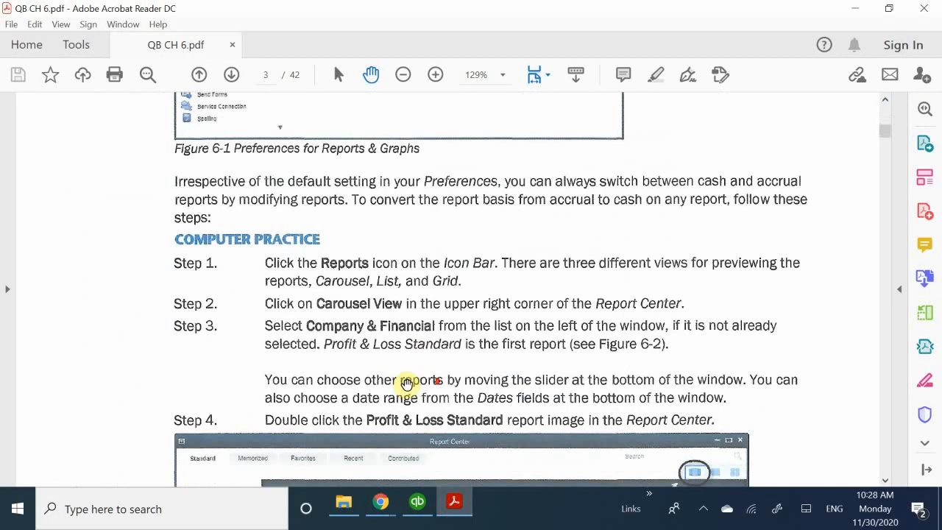
scroll(400, 368, down, 20)
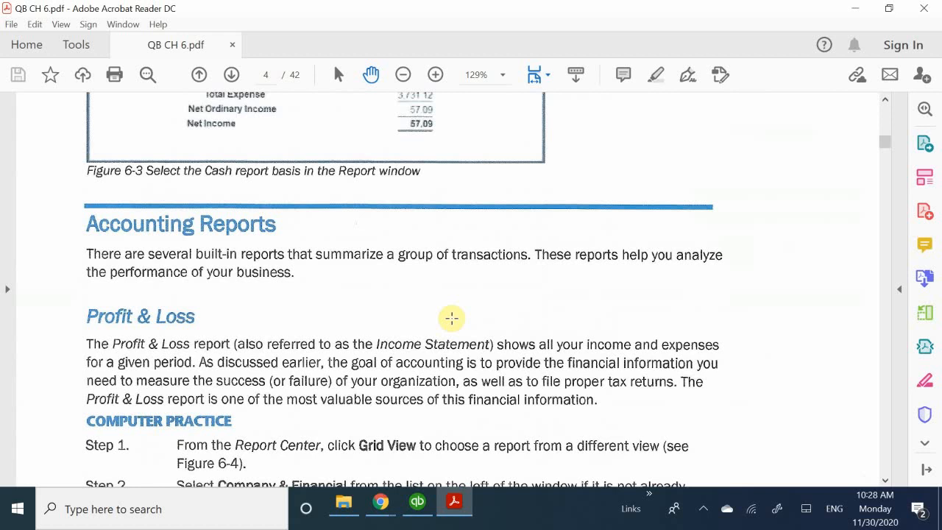
scroll(452, 317, up, 10)
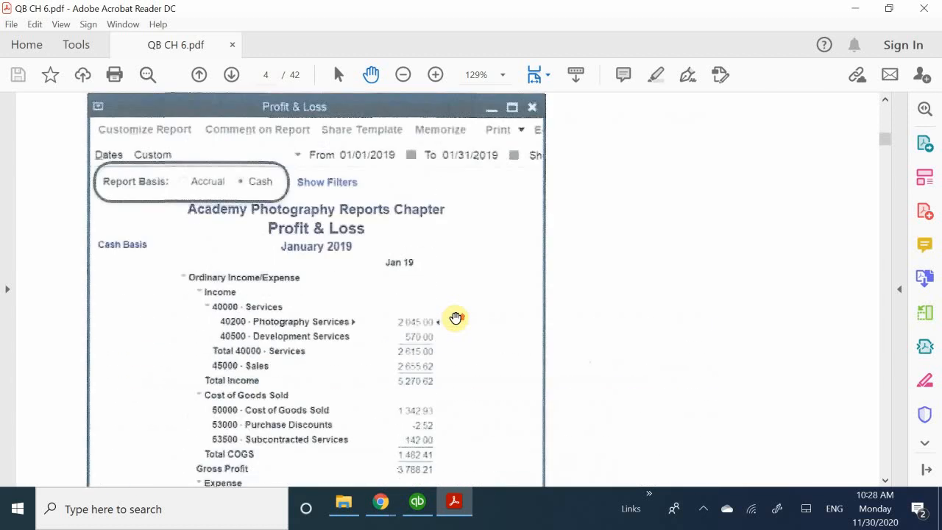
scroll(455, 317, down, 15)
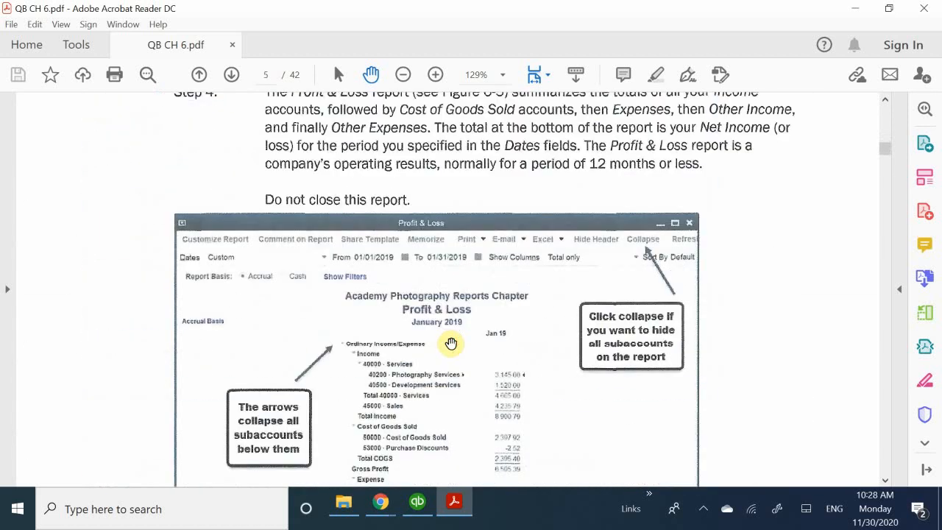
Read the Accounting Reports and Profit & Loss sections with their computer practice steps on pages 4 to 6 of QB CH 6.pdf
scroll(450, 343, down, 15)
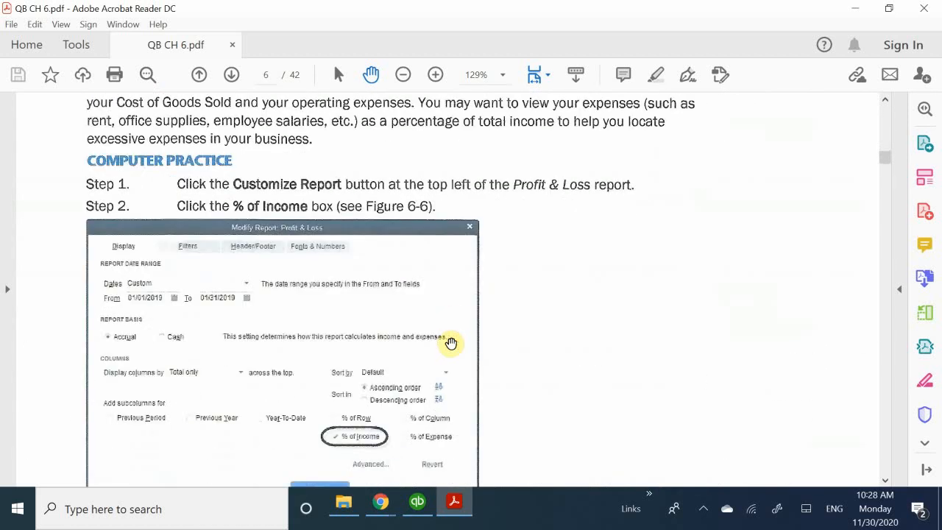
scroll(451, 343, down, 3)
scroll(451, 343, up, 15)
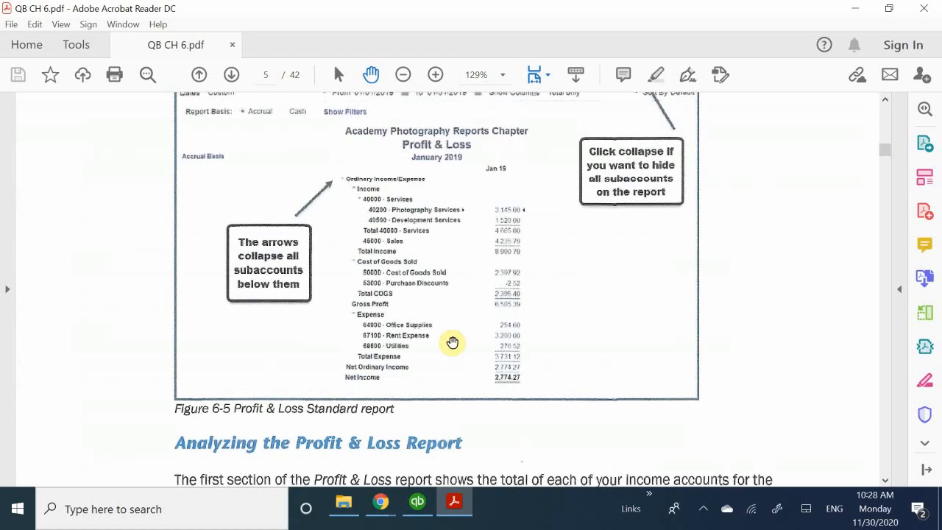
scroll(452, 342, down, 2)
scroll(453, 342, up, 8)
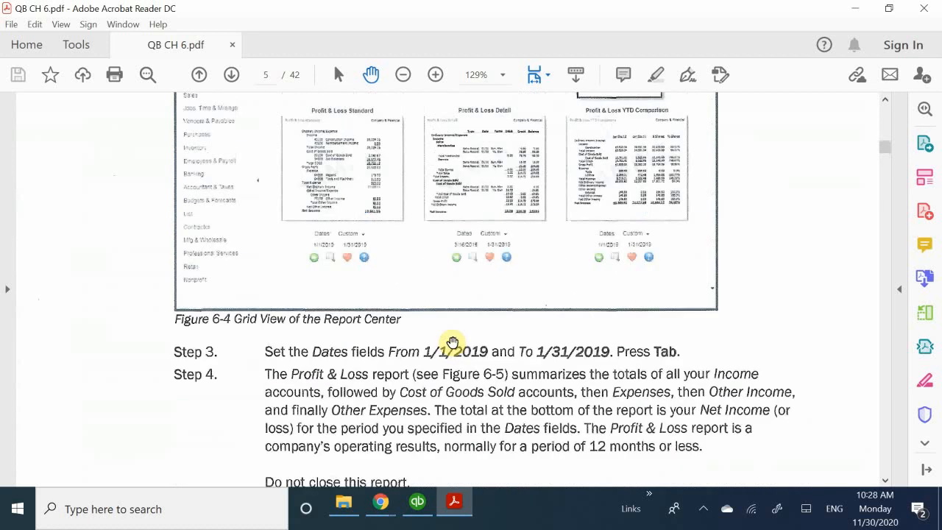
scroll(453, 342, up, 15)
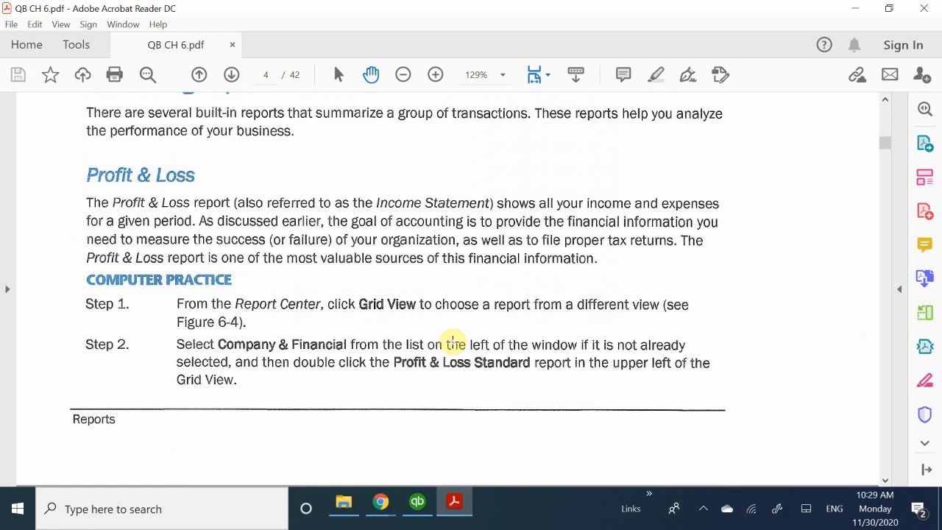
scroll(452, 340, up, 5)
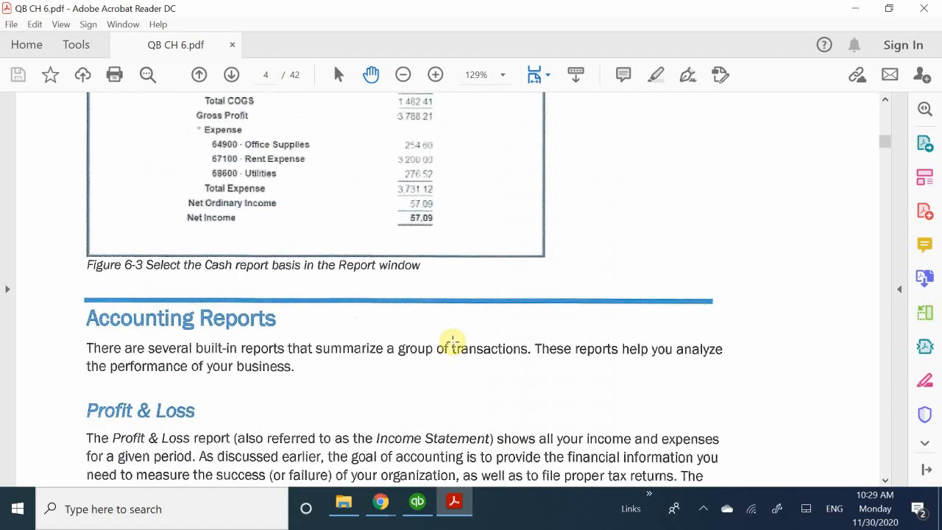
scroll(453, 342, down, 1)
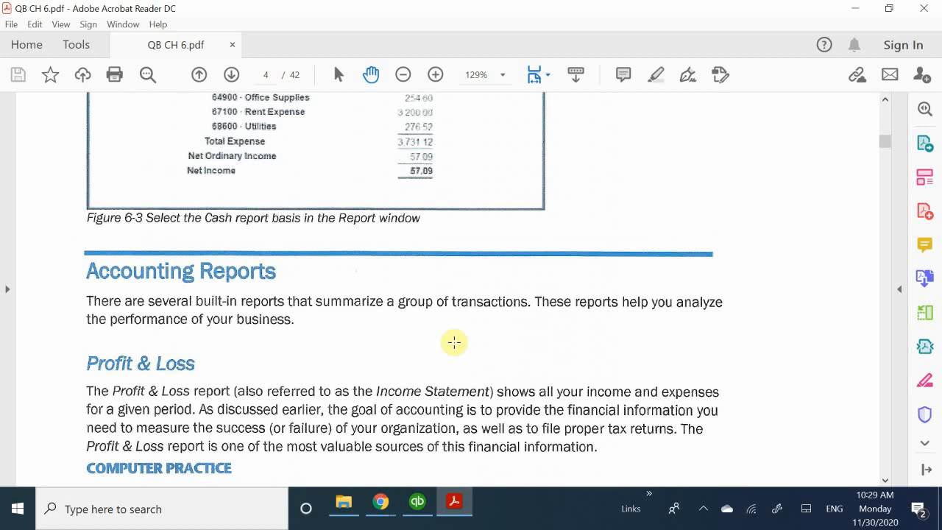
scroll(454, 342, down, 2)
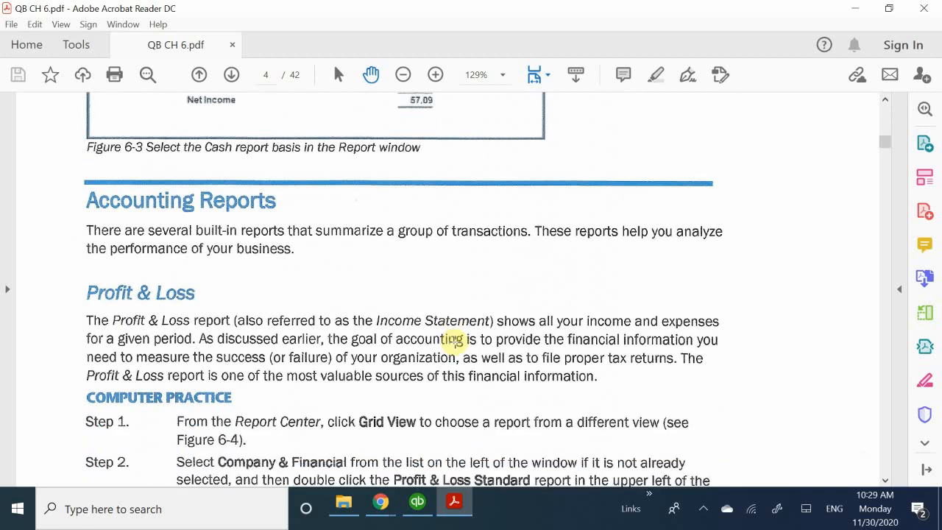
scroll(453, 342, down, 2)
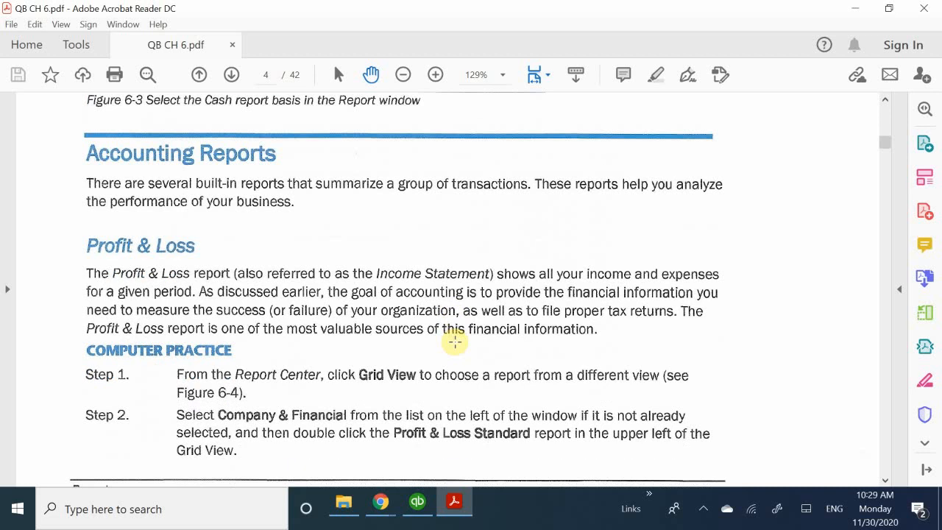
scroll(453, 342, up, 1)
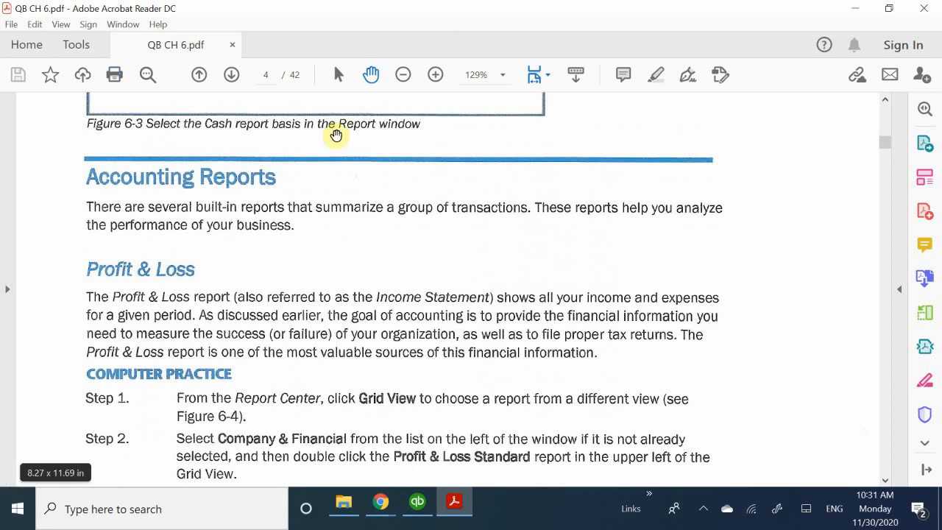
scroll(152, 319, down, 3)
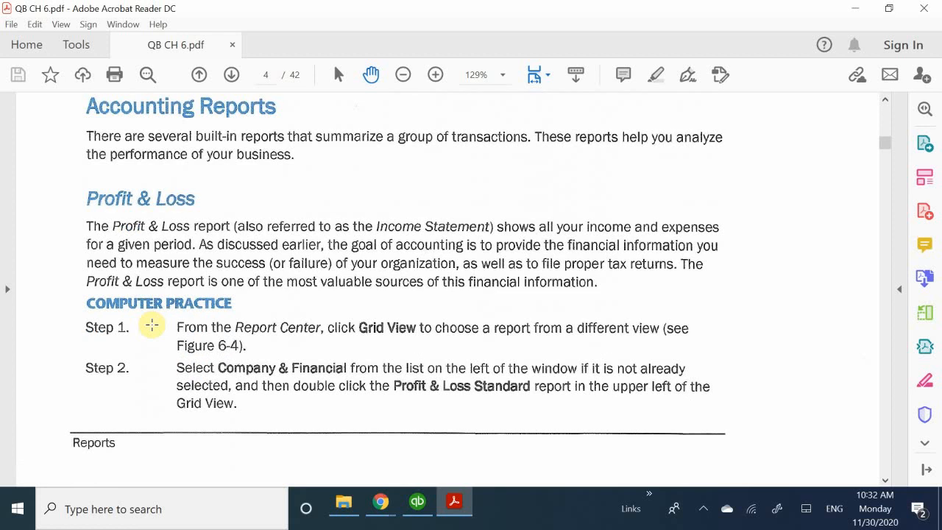
scroll(152, 324, up, 1)
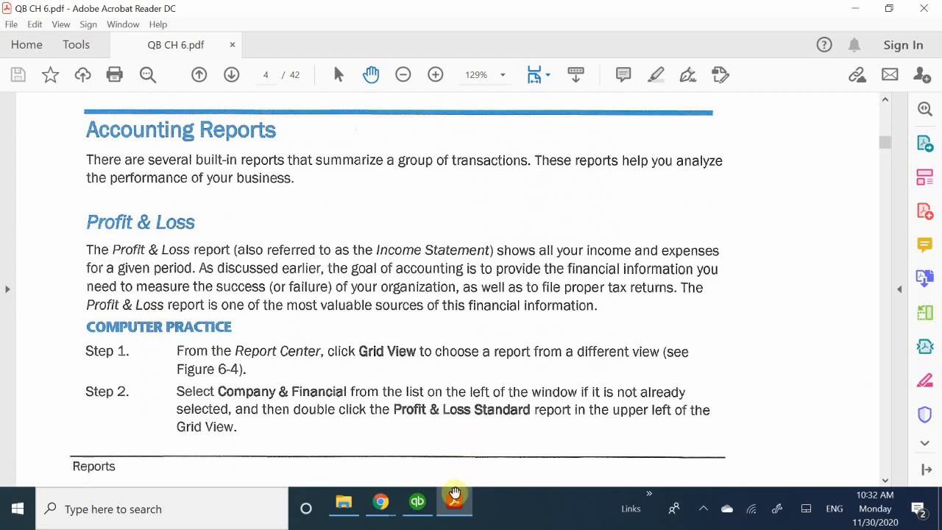
Switch to QuickBooks and look through the Profit & Loss report variants in the Report Center's Company & Financial category
click(418, 503)
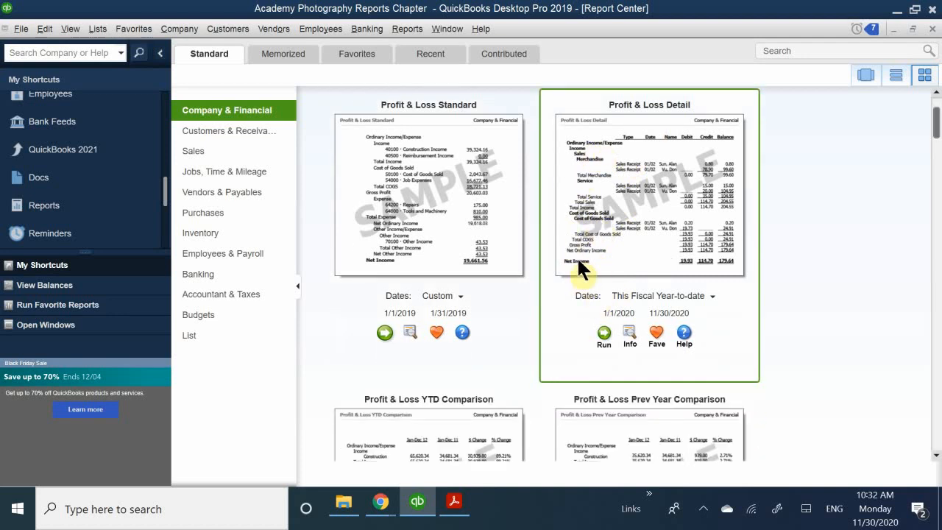
scroll(581, 269, down, 4)
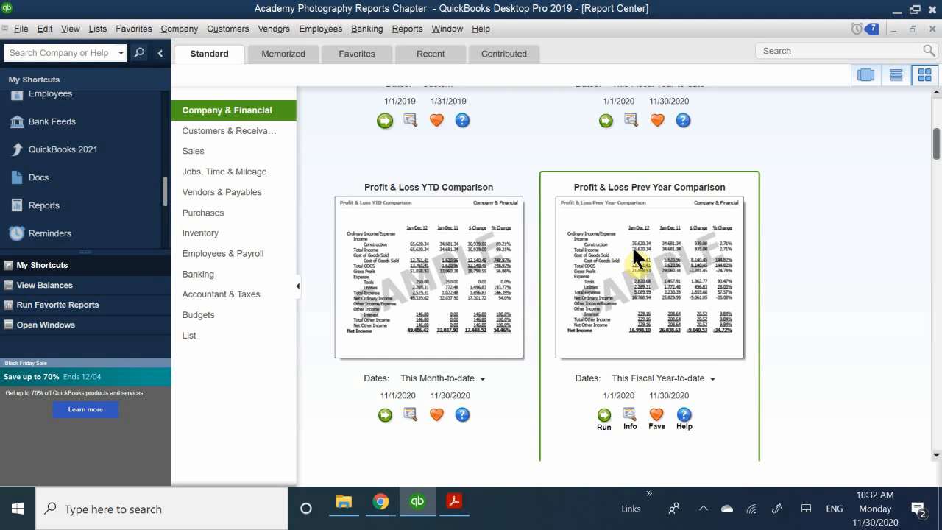
scroll(631, 245, down, 4)
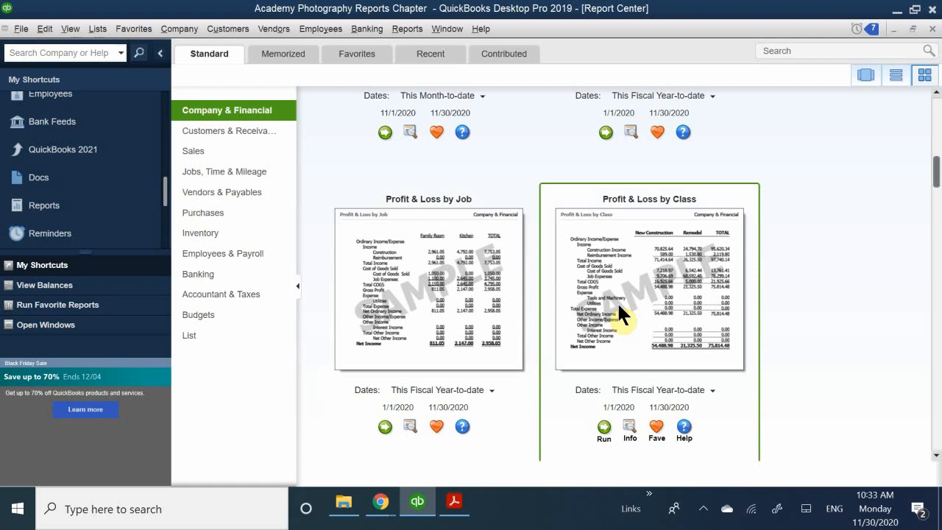
scroll(590, 320, down, 3)
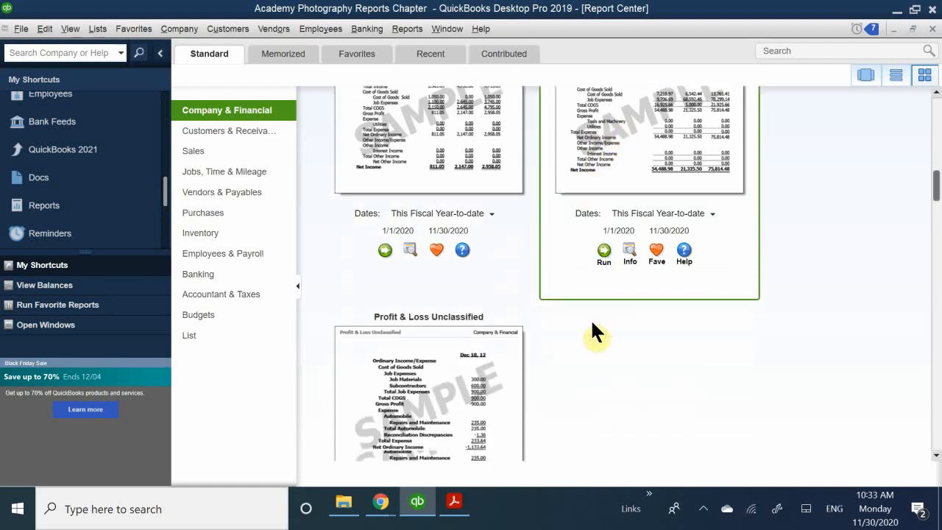
scroll(592, 323, down, 2)
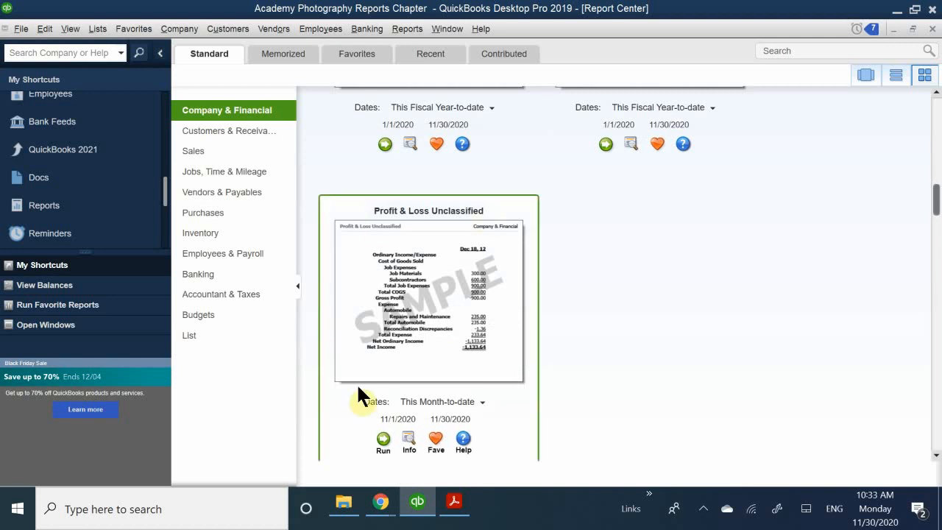
scroll(762, 220, down, 5)
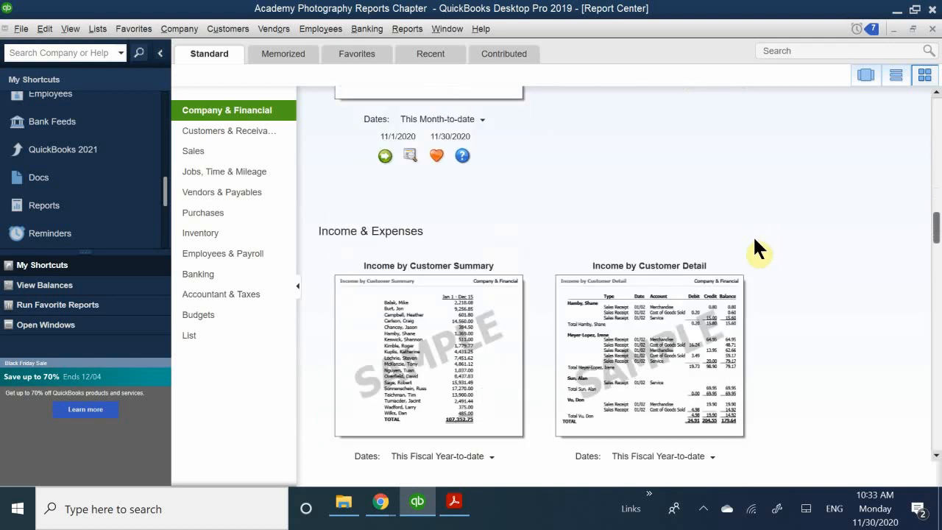
scroll(752, 235, up, 4)
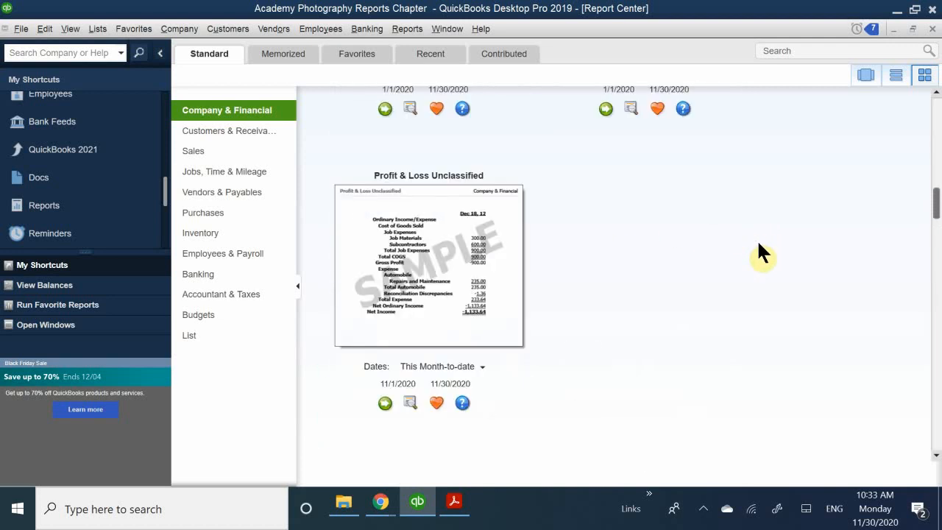
scroll(758, 246, up, 4)
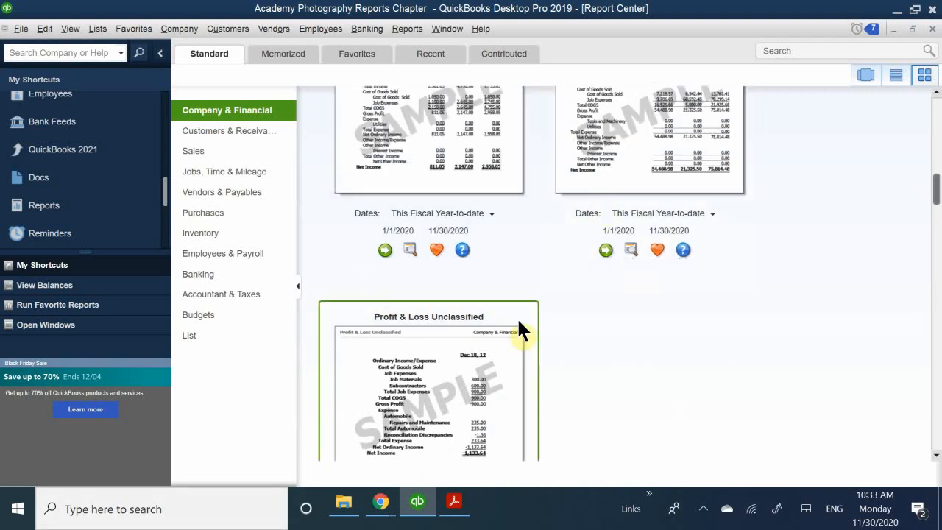
scroll(518, 329, down, 3)
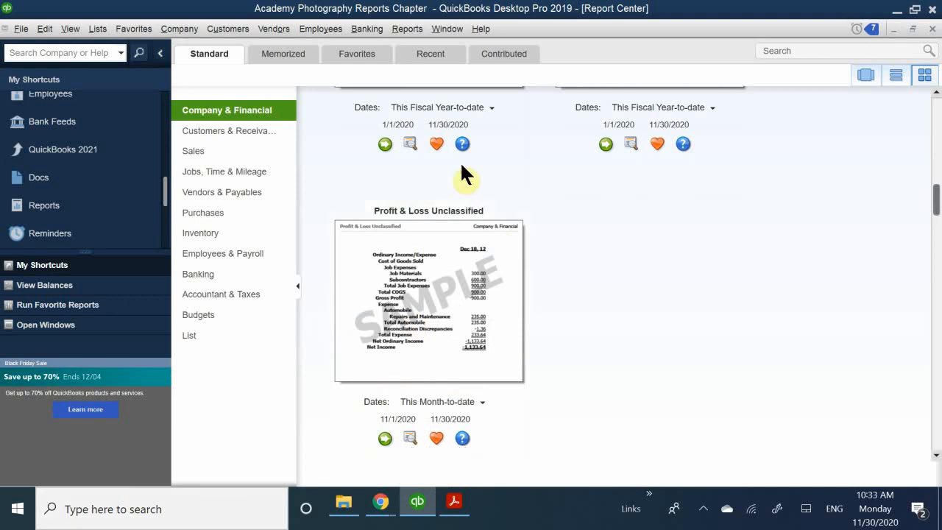
scroll(370, 307, down, 13)
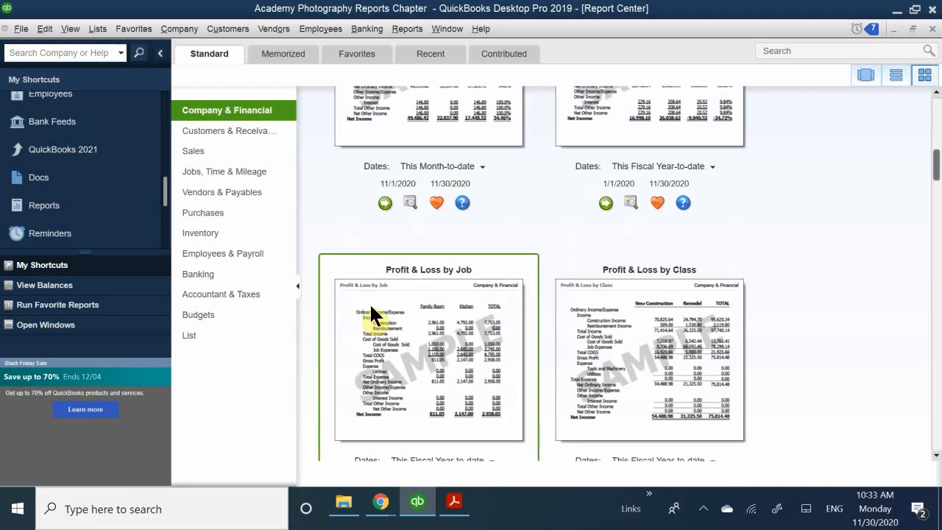
scroll(369, 302, up, 5)
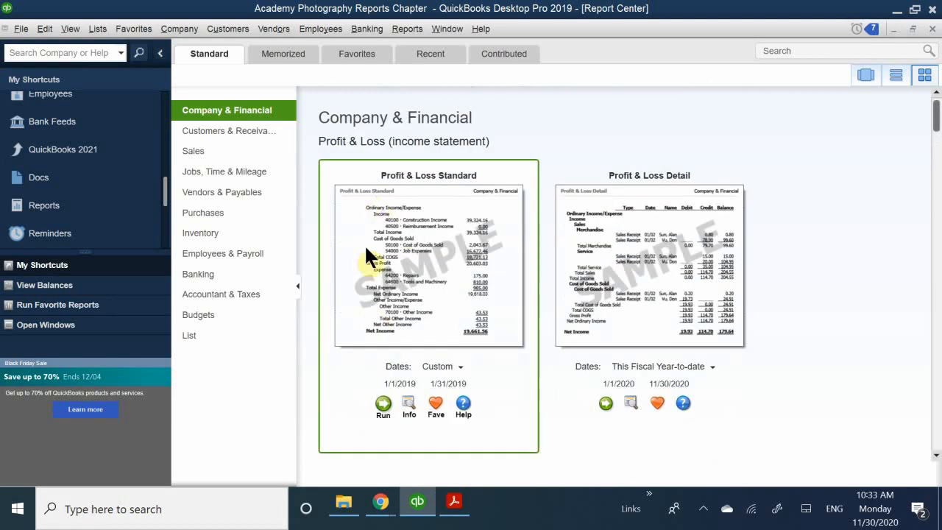
scroll(745, 327, down, 3)
scroll(744, 319, down, 10)
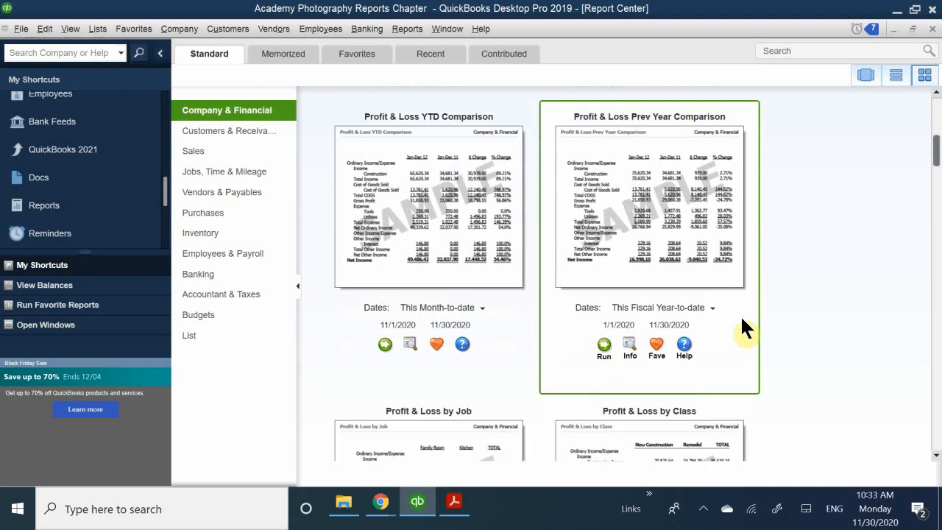
scroll(695, 320, up, 1)
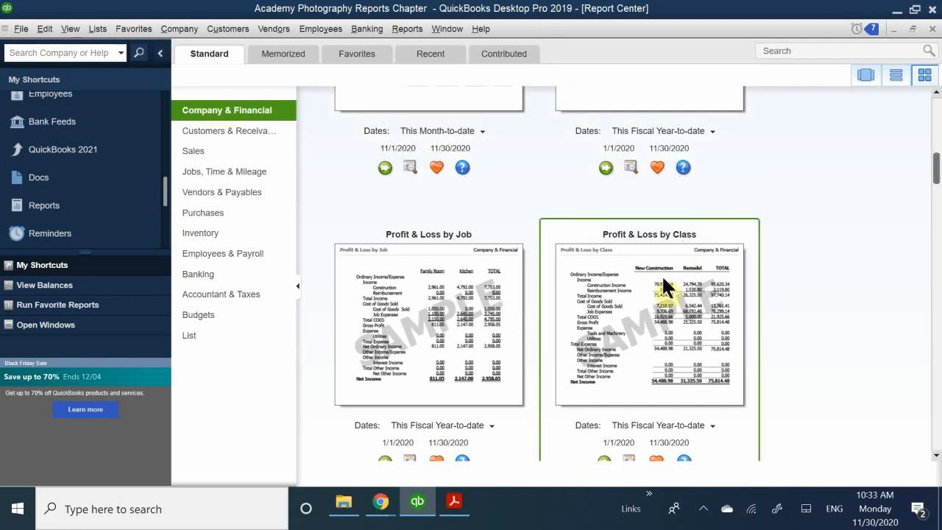
scroll(650, 326, down, 1)
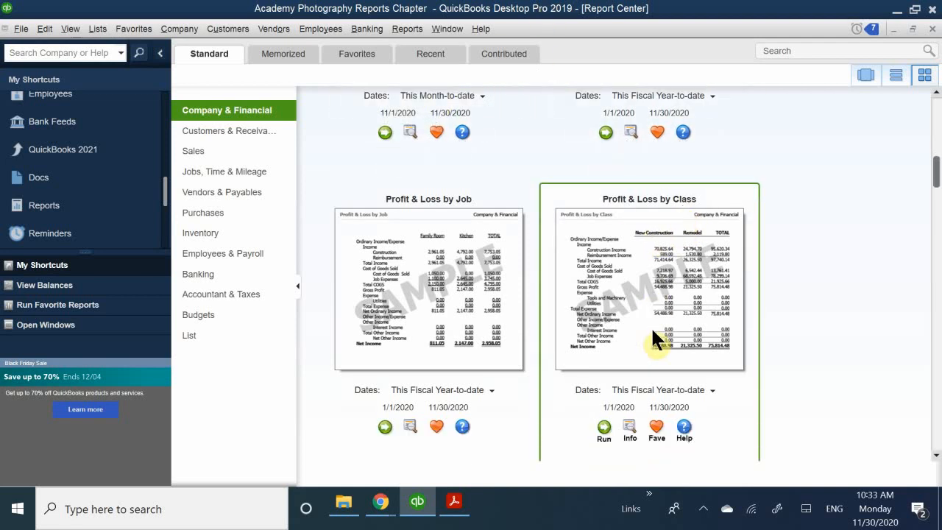
Set the Profit & Loss by Class report to a Custom date range starting 1/1/2019
click(662, 390)
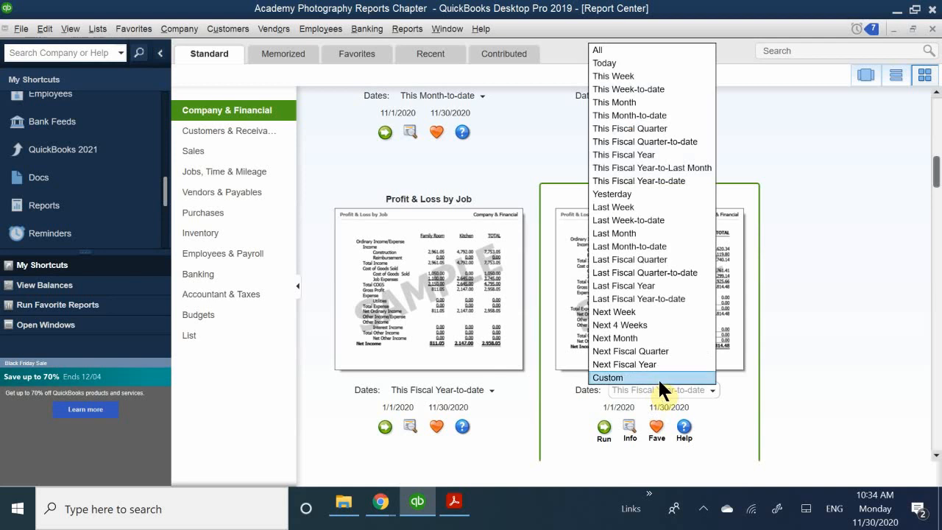
click(622, 378)
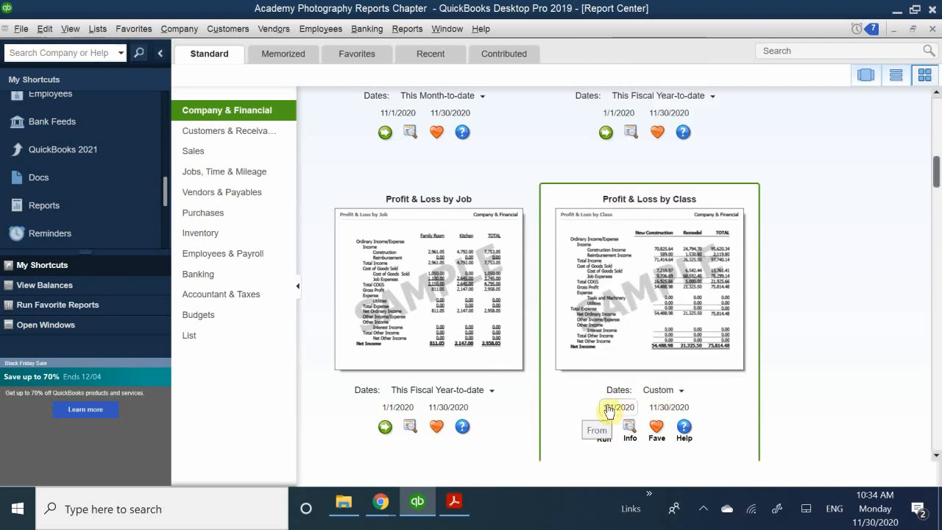
click(615, 409)
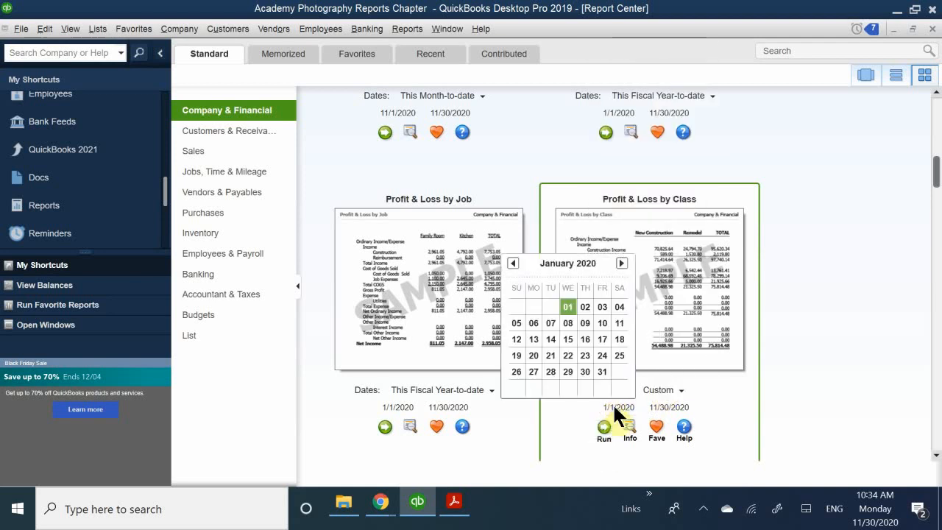
click(512, 263)
click(512, 263)
click(512, 263)
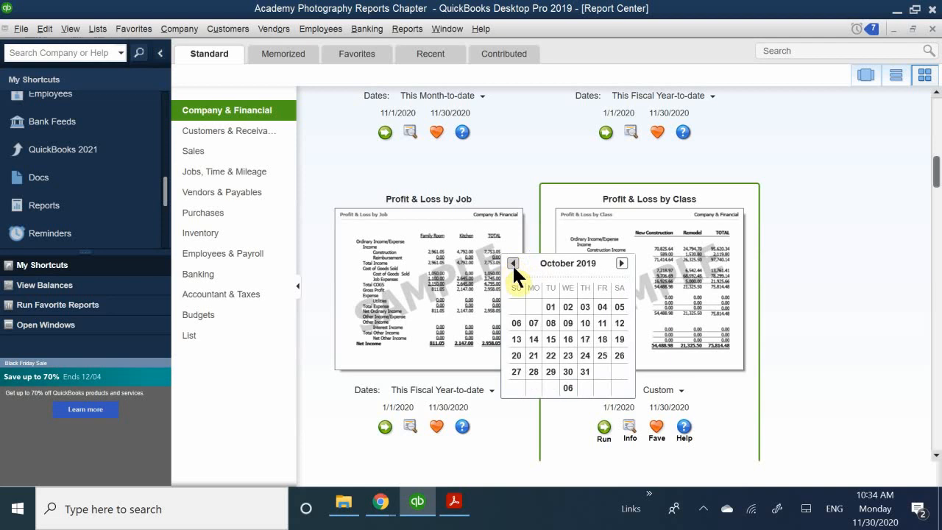
click(512, 264)
click(512, 263)
click(512, 263)
click(512, 263)
click(512, 263)
click(511, 263)
click(512, 263)
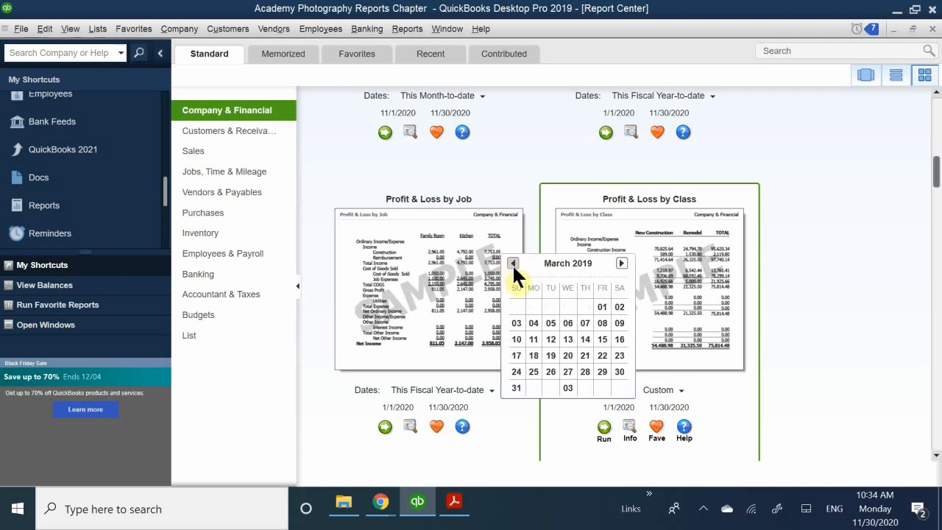
click(512, 264)
click(512, 263)
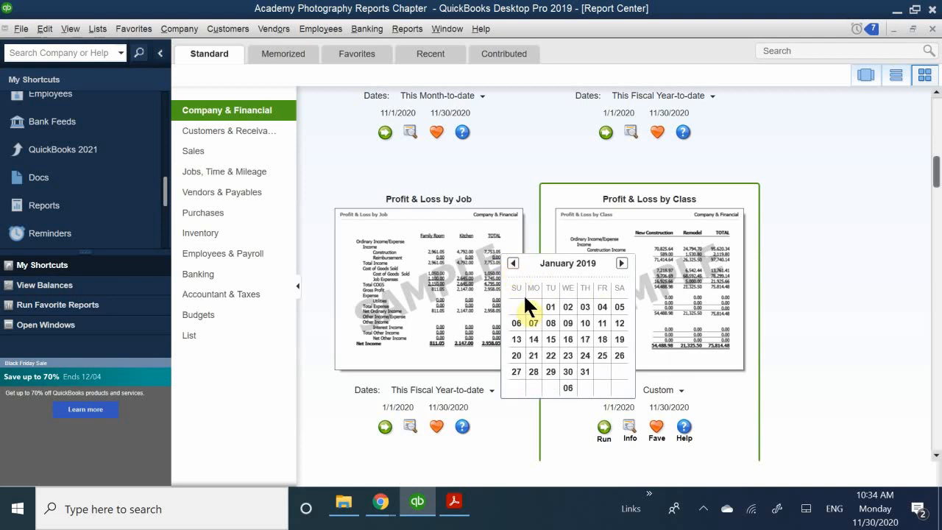
click(550, 308)
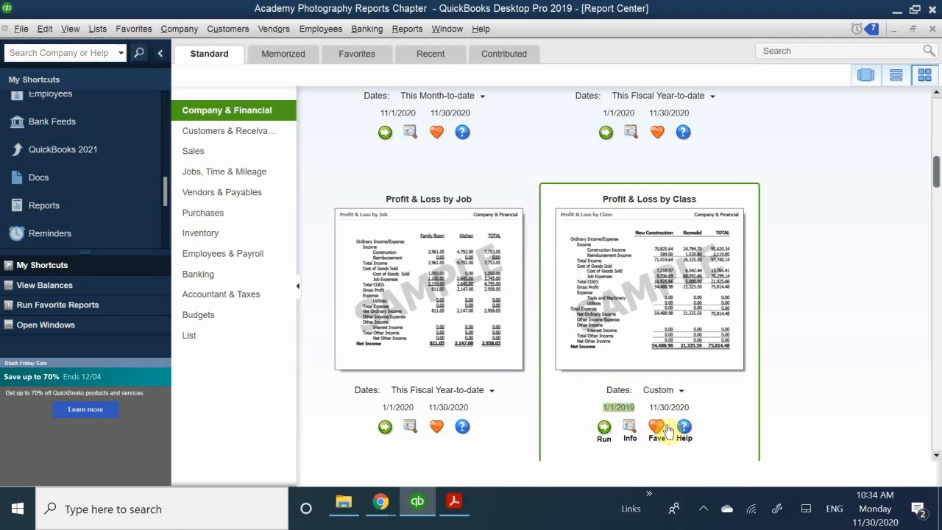
Set the Profit & Loss by Class report's end date to 1/31/2019 and run the report
click(658, 404)
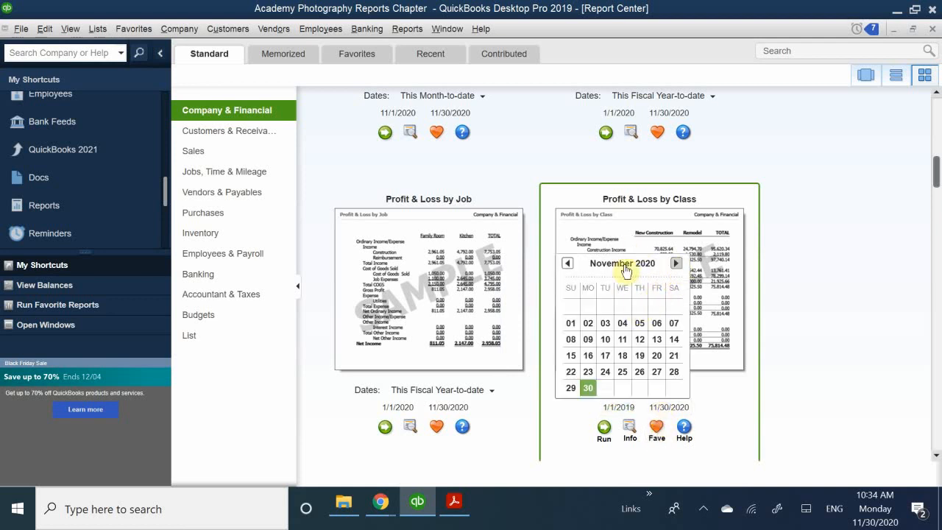
click(566, 263)
click(565, 264)
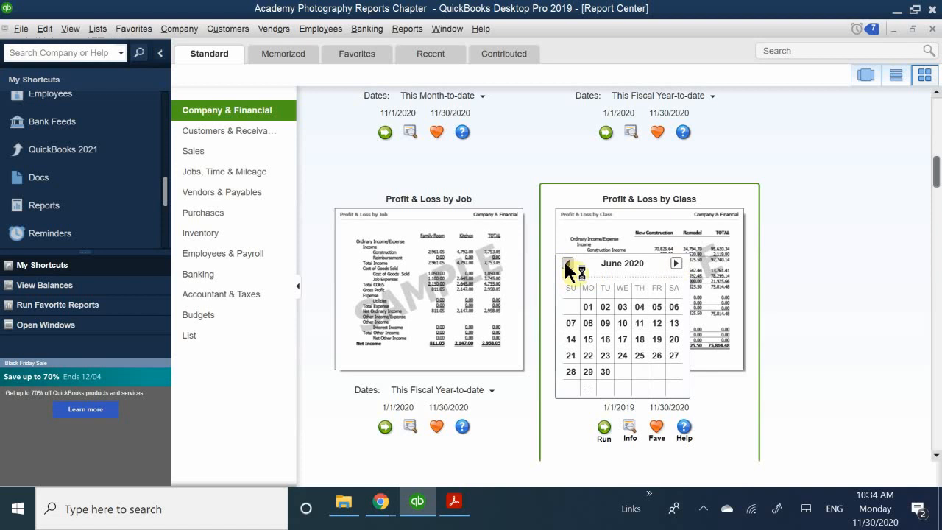
click(565, 264)
click(566, 263)
click(566, 263)
click(566, 263)
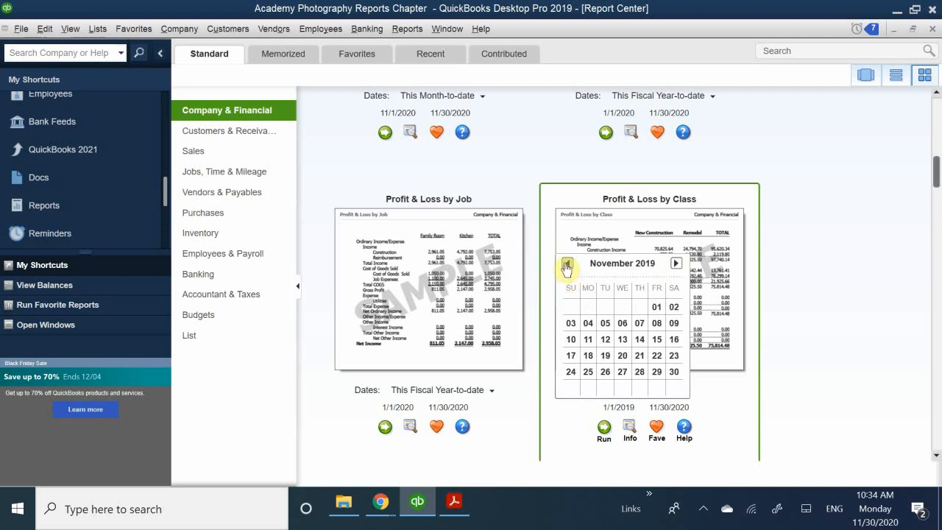
click(566, 263)
click(566, 264)
click(566, 263)
click(566, 264)
click(566, 263)
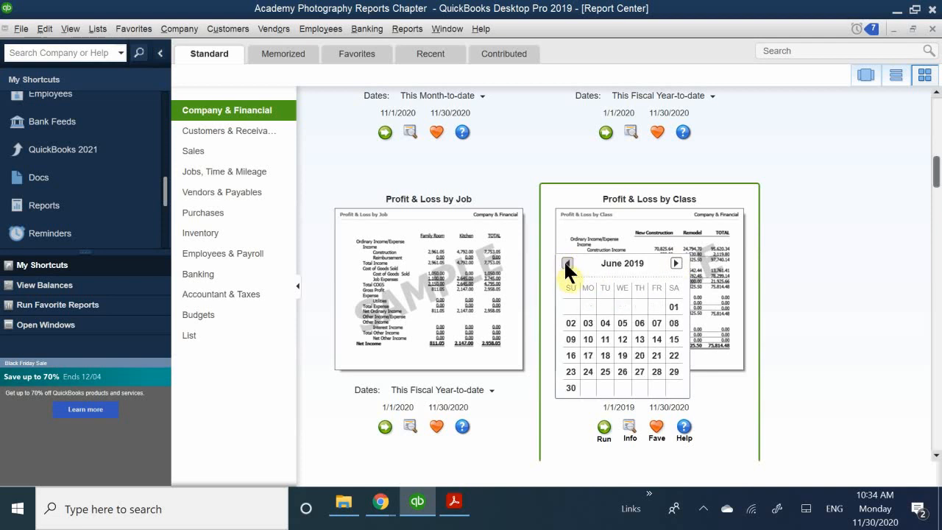
click(566, 263)
click(566, 263)
click(566, 263)
click(566, 263)
click(566, 263)
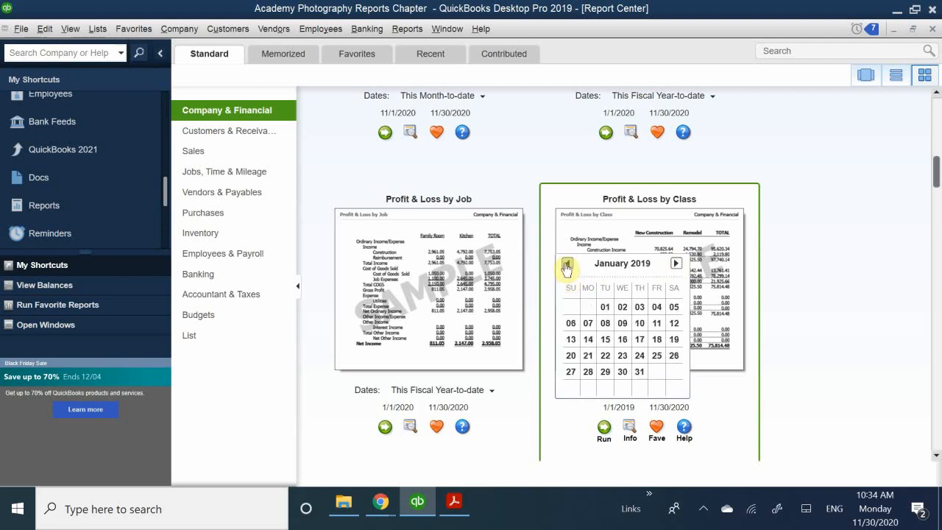
click(638, 372)
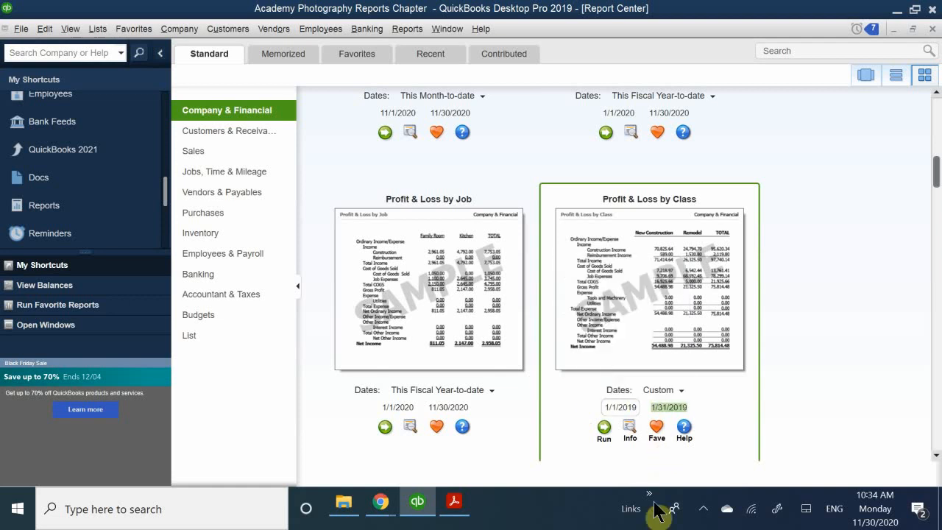
click(603, 425)
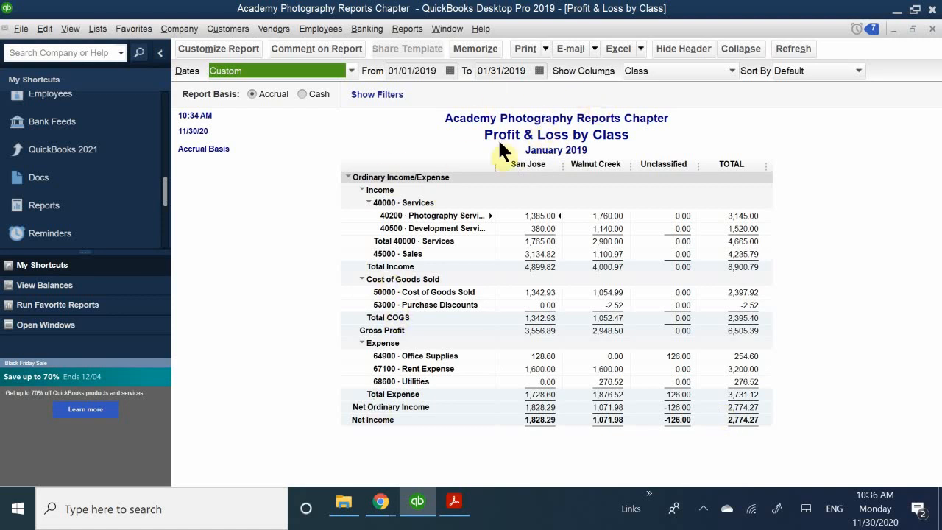
Switch to QB CH 6.pdf in Adobe Acrobat Reader and skim from Accounting Reports to the Profit & Loss by Class Report section on page 7
click(454, 505)
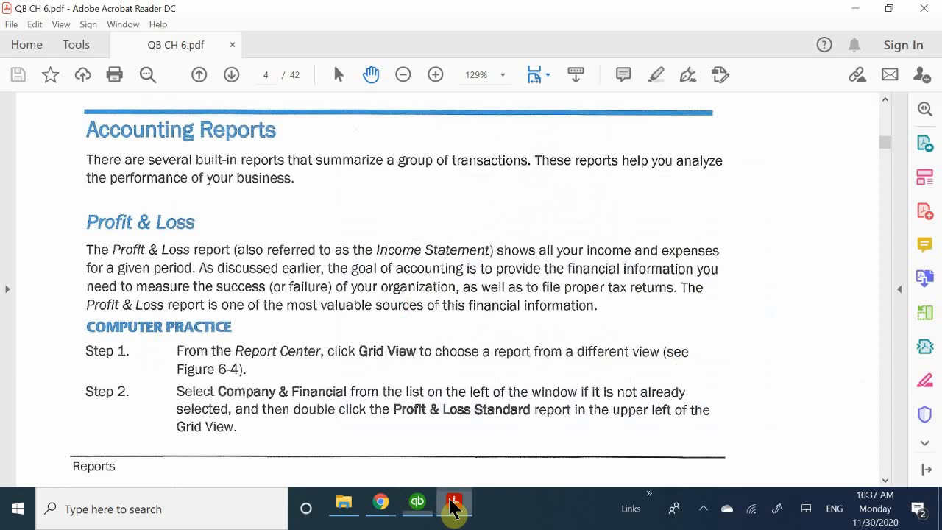
scroll(387, 356, down, 1)
scroll(387, 356, down, 15)
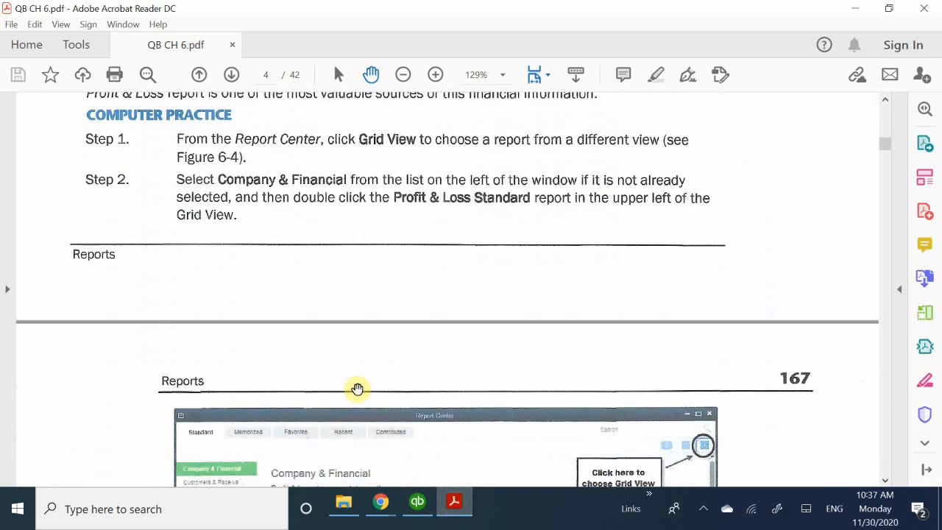
scroll(355, 391, down, 15)
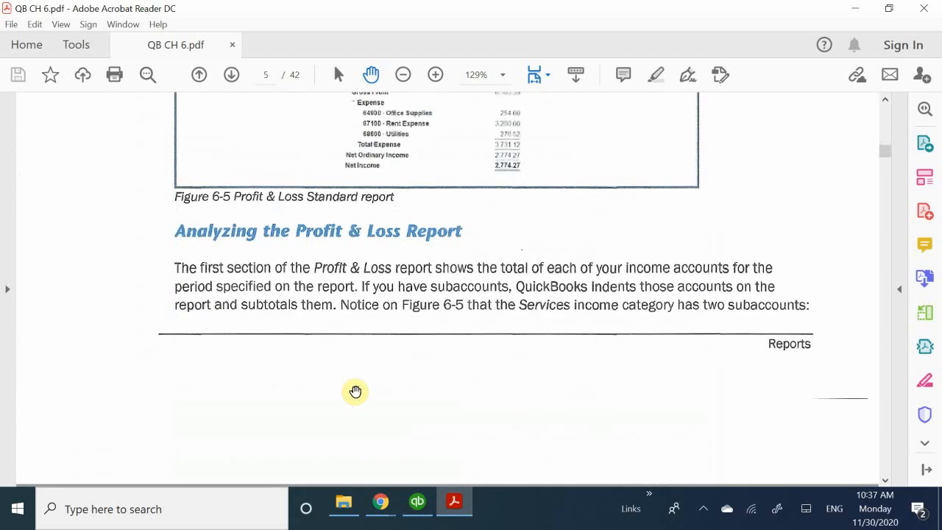
scroll(355, 391, down, 15)
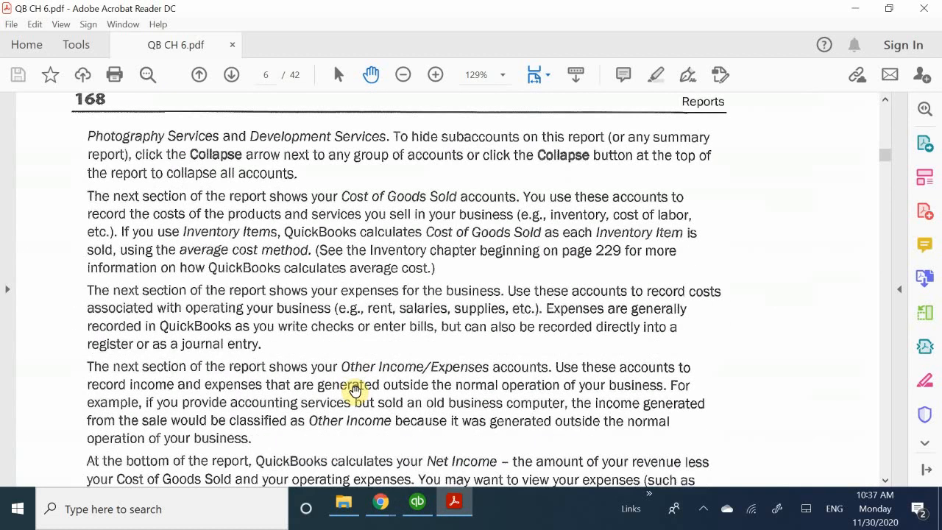
scroll(359, 387, down, 15)
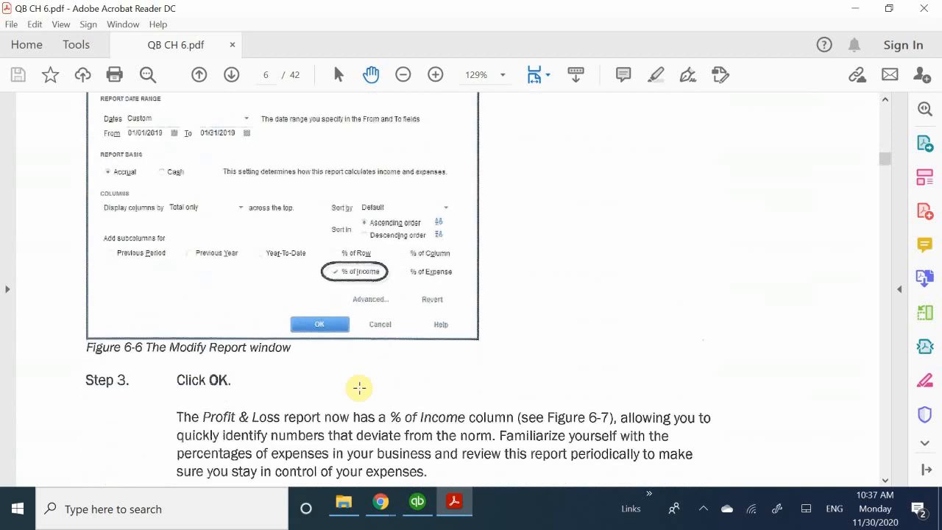
scroll(359, 387, down, 15)
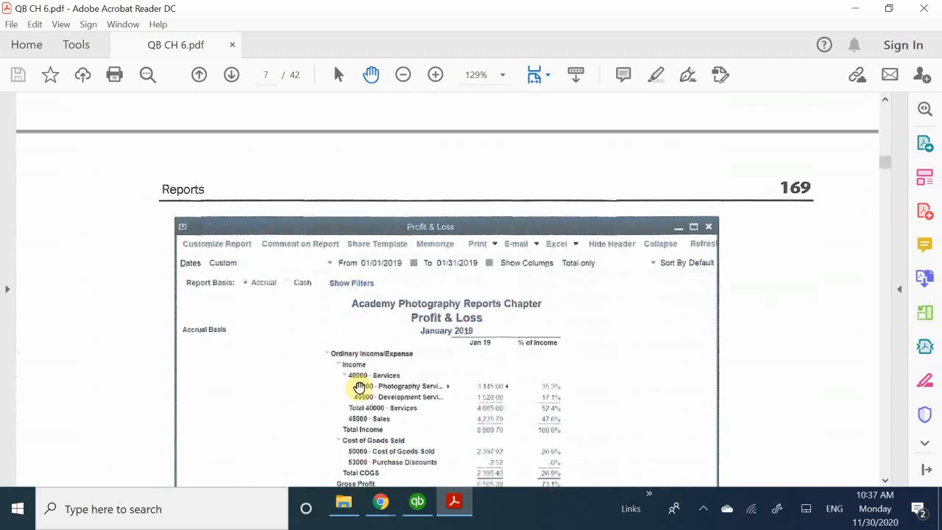
scroll(359, 387, down, 5)
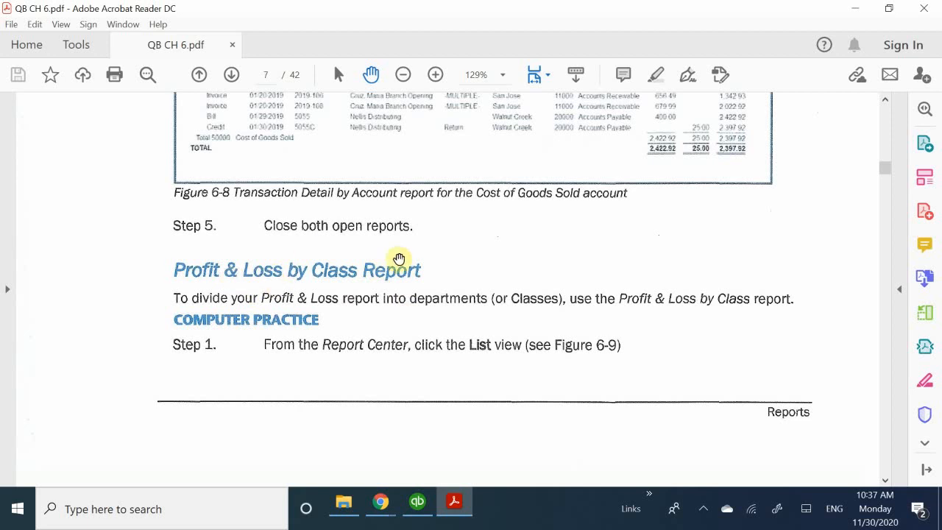
Read through the Profit & Loss by Class practice and the Profit & Loss by Job section up to Balance Sheet on page 11
scroll(454, 301, down, 10)
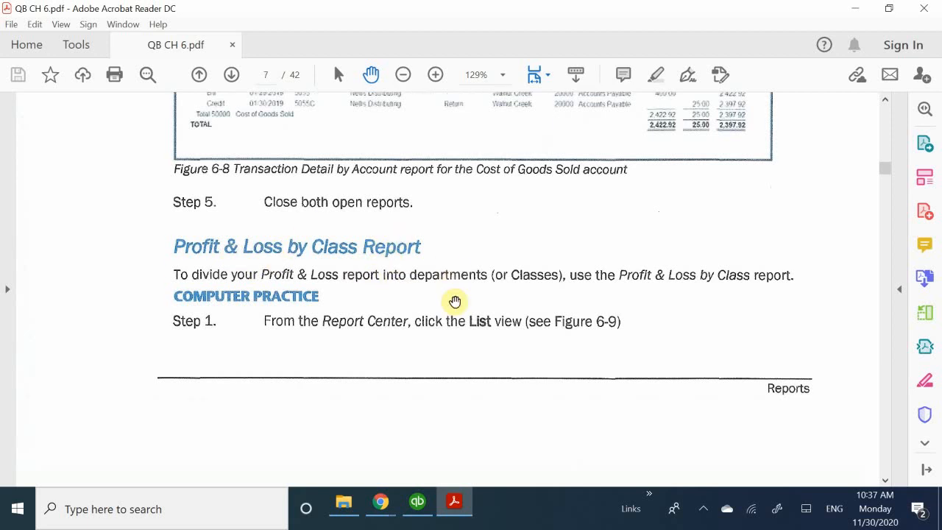
scroll(454, 302, down, 10)
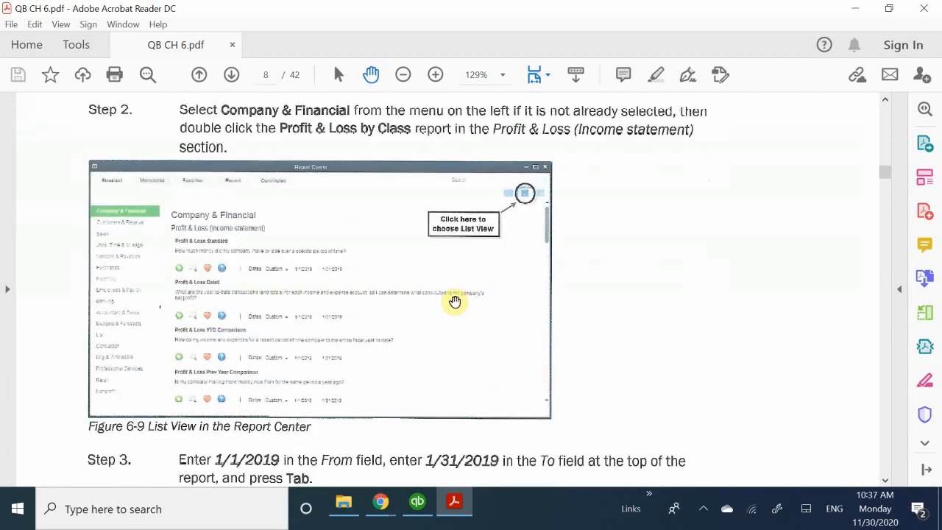
scroll(454, 302, down, 10)
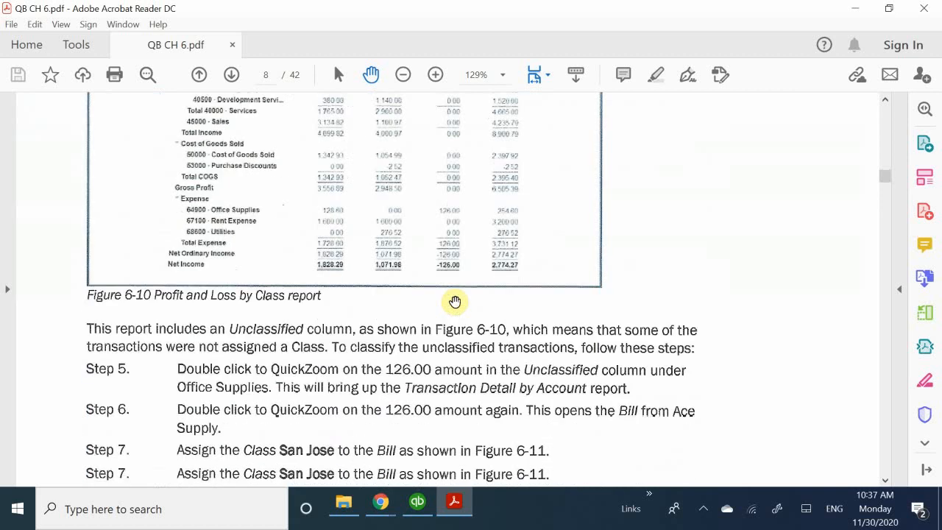
scroll(455, 302, down, 10)
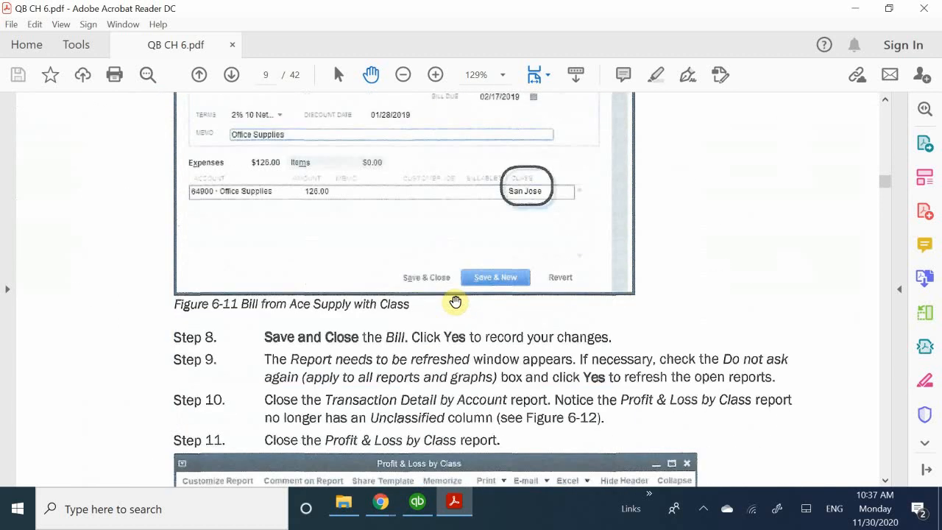
scroll(455, 302, down, 10)
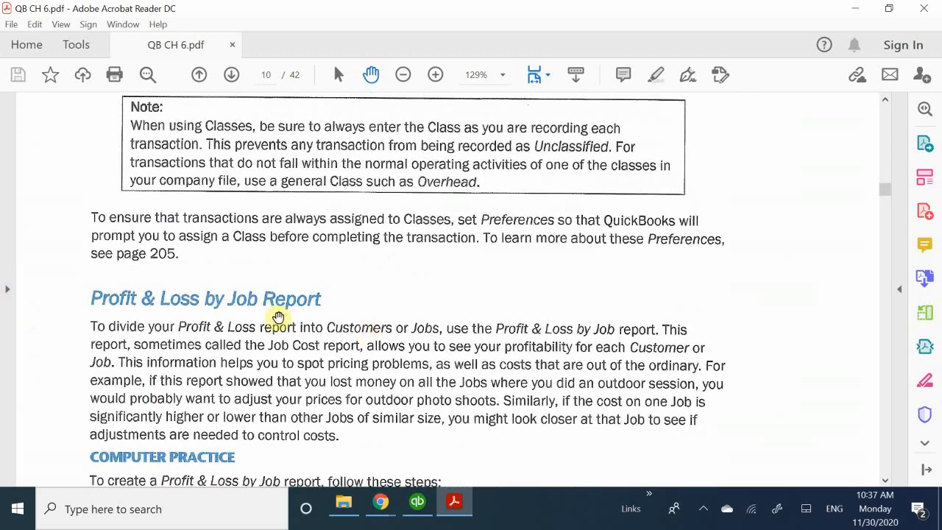
scroll(225, 362, down, 1)
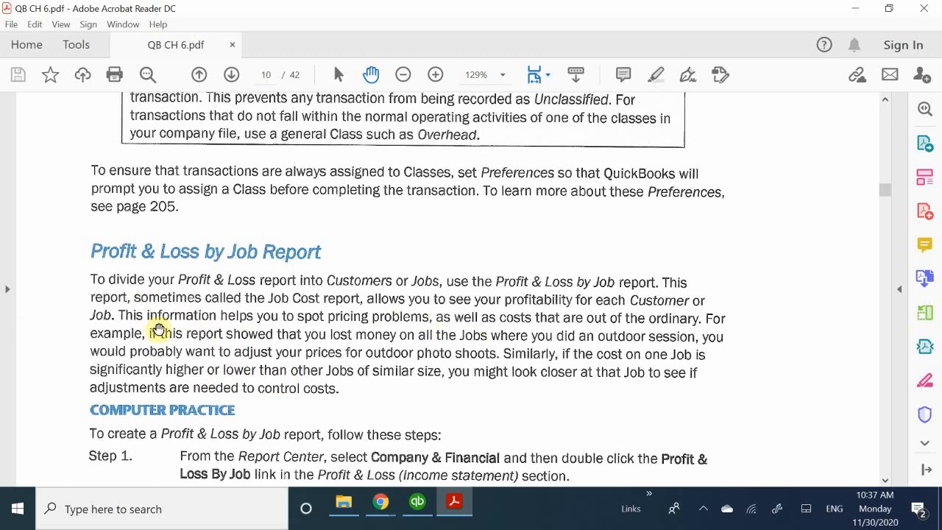
scroll(412, 321, down, 6)
scroll(406, 327, down, 12)
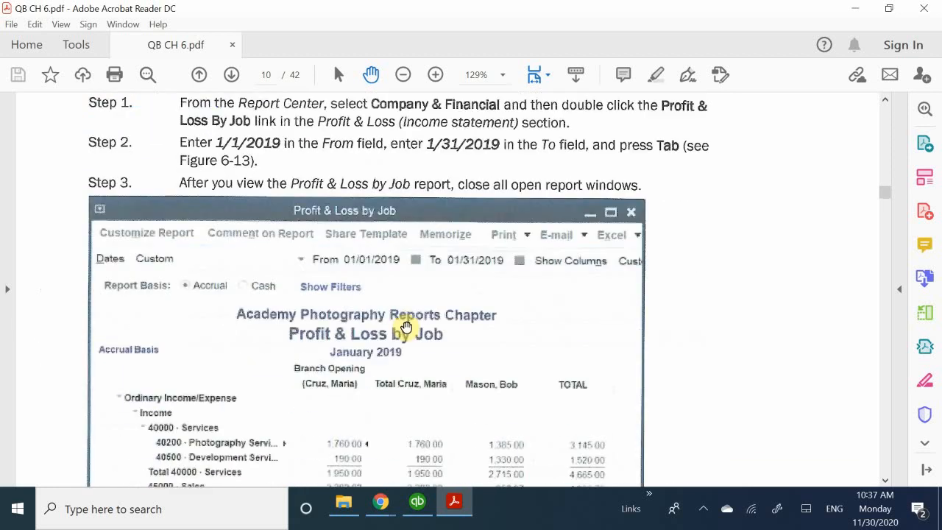
scroll(406, 327, down, 4)
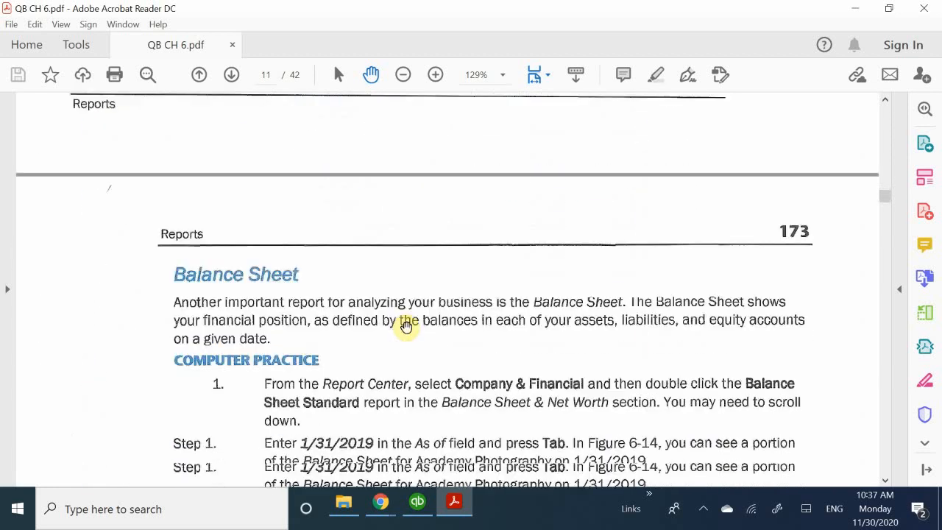
Switch to QuickBooks, close the Profit & Loss by Class report and show the Company & Financial reports from the beginning
click(460, 505)
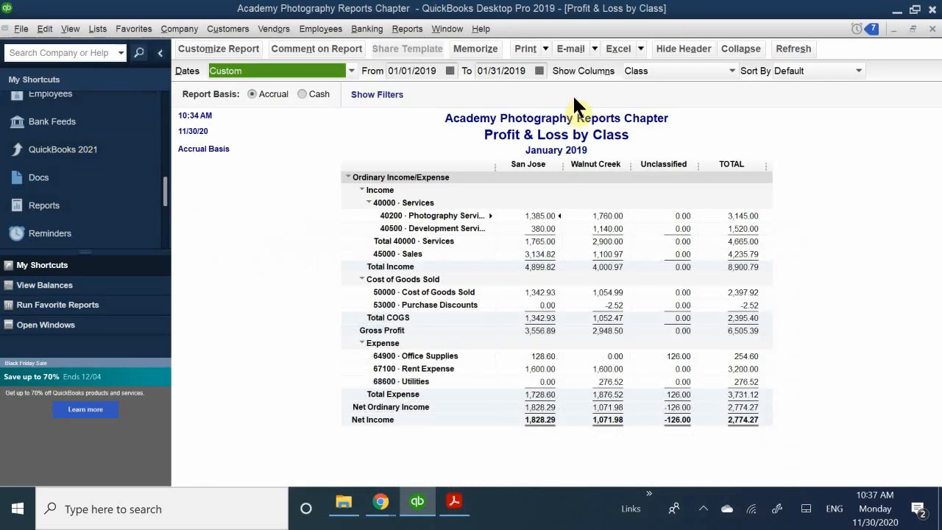
click(932, 28)
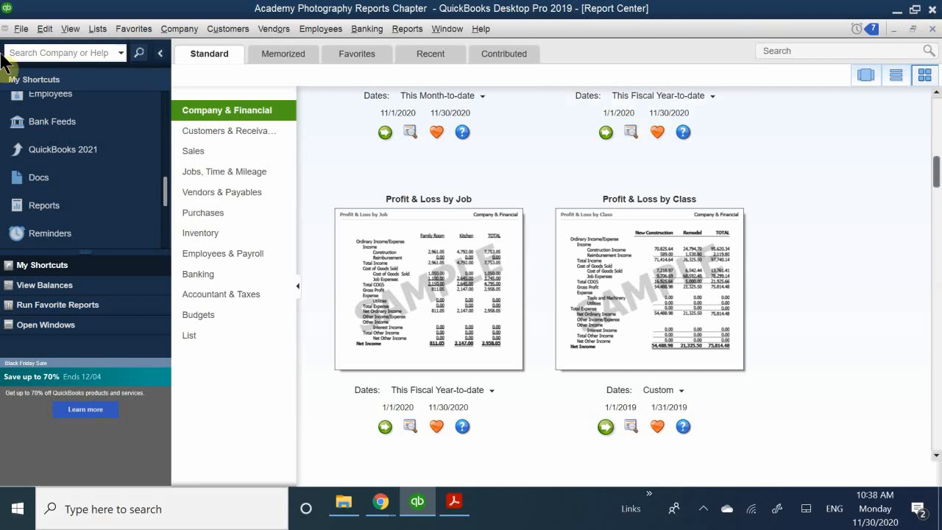
click(225, 112)
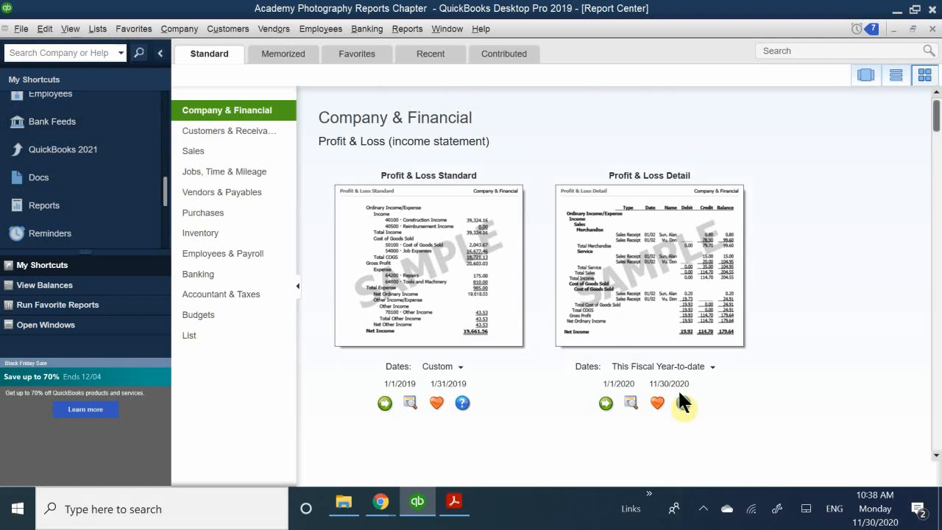
Look through the Company & Financial reports from Profit & Loss and Income & Expenses to the Balance Sheet & Net Worth reports
scroll(420, 243, down, 7)
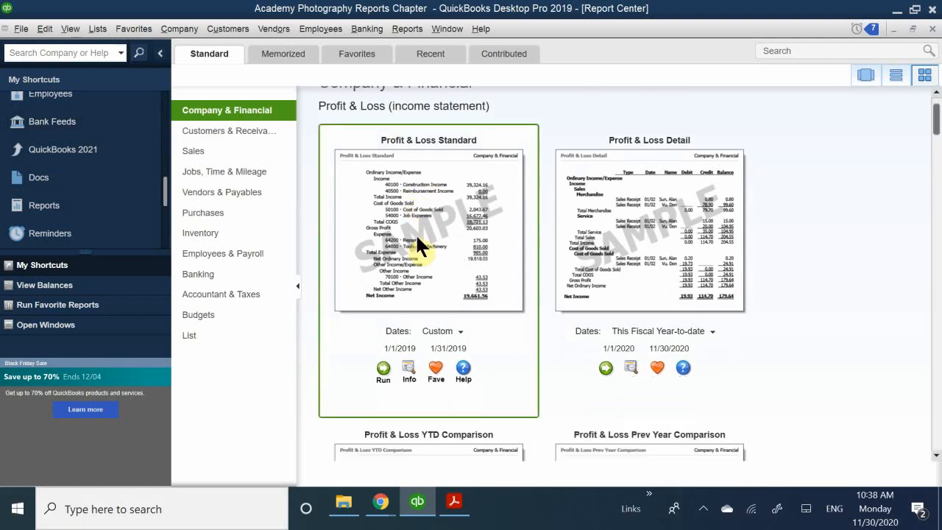
scroll(429, 259, down, 5)
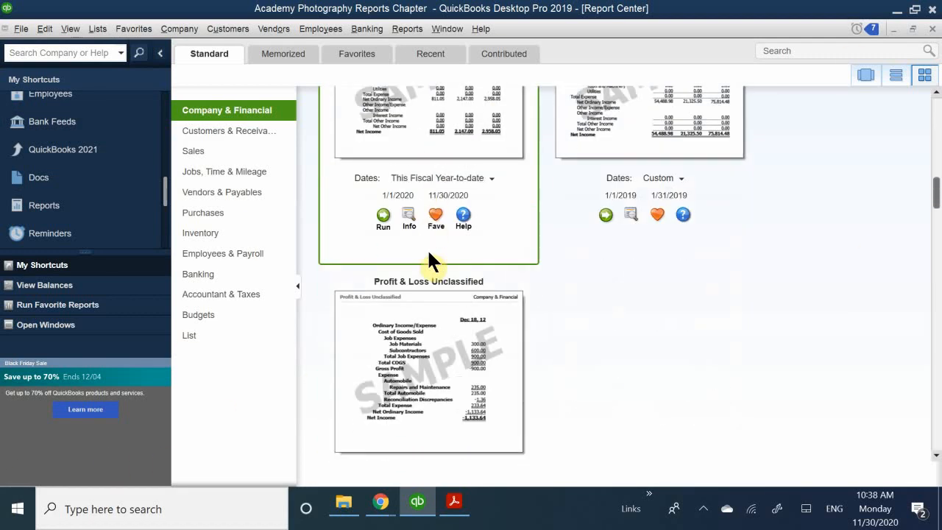
scroll(428, 259, up, 1)
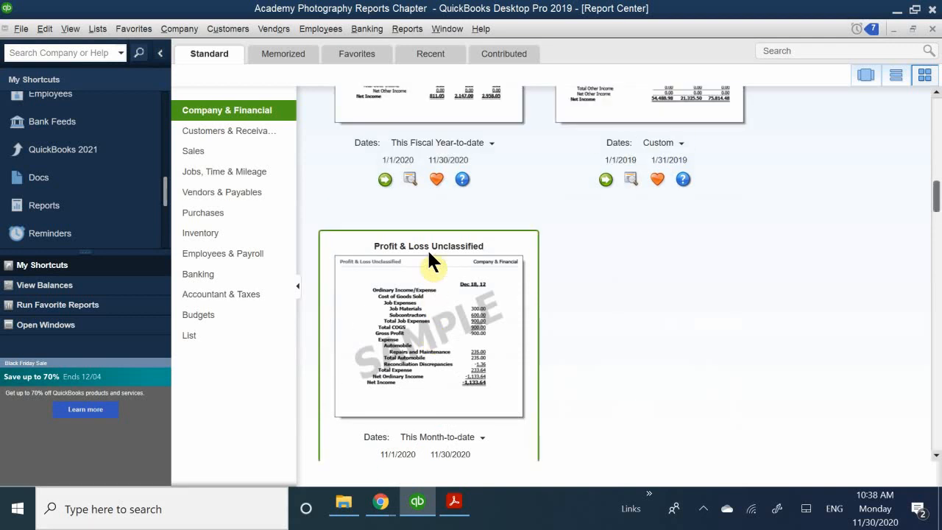
scroll(427, 248, down, 5)
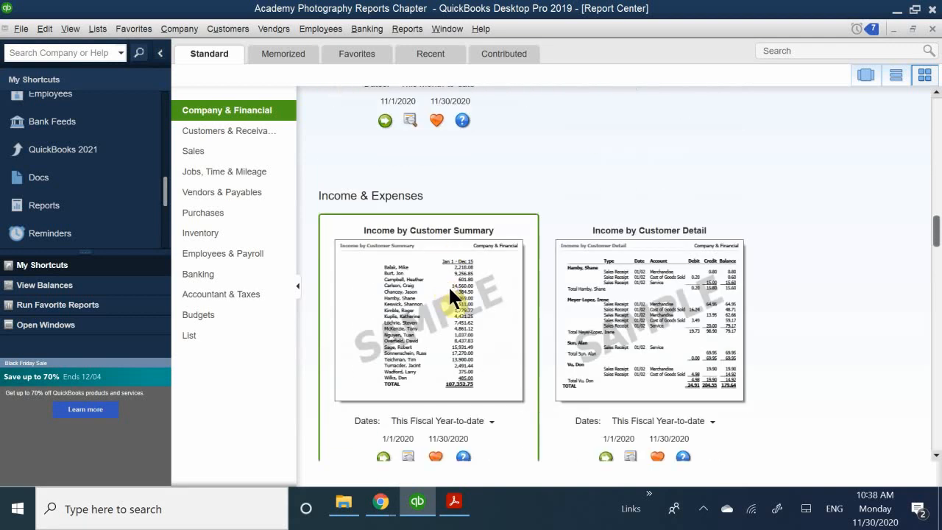
scroll(448, 285, up, 1)
scroll(448, 284, down, 7)
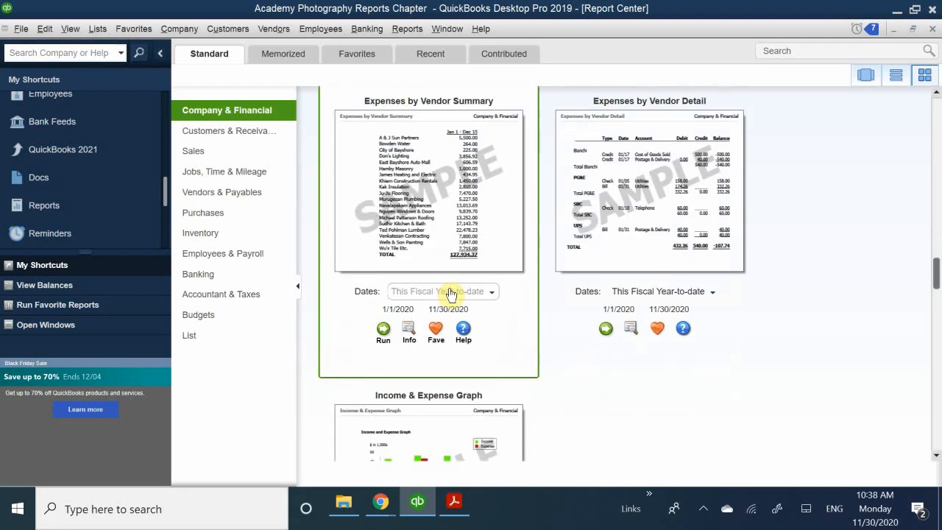
scroll(448, 285, down, 2)
scroll(448, 285, down, 3)
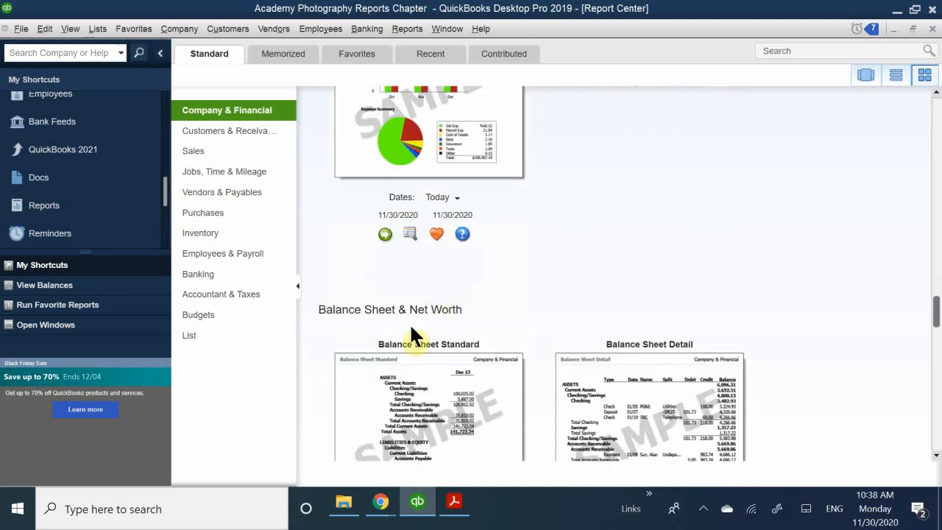
scroll(410, 327, down, 3)
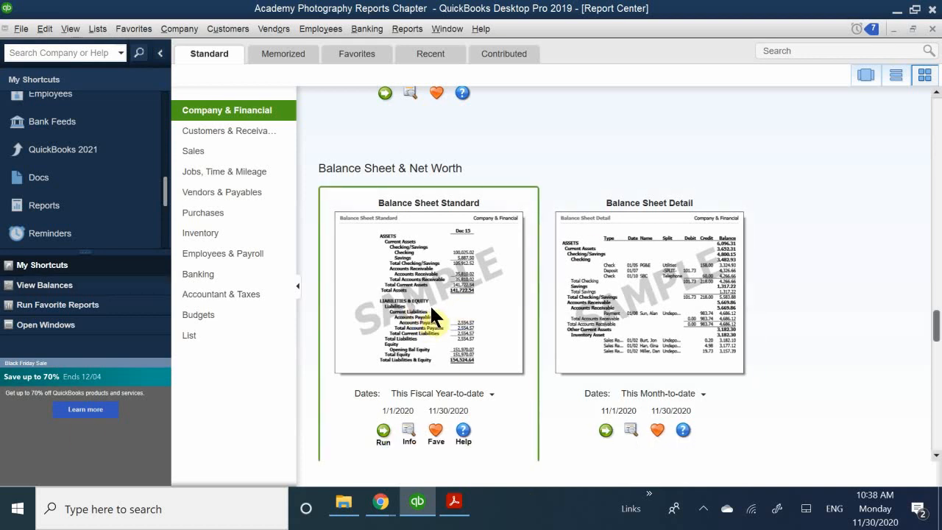
scroll(430, 304, down, 4)
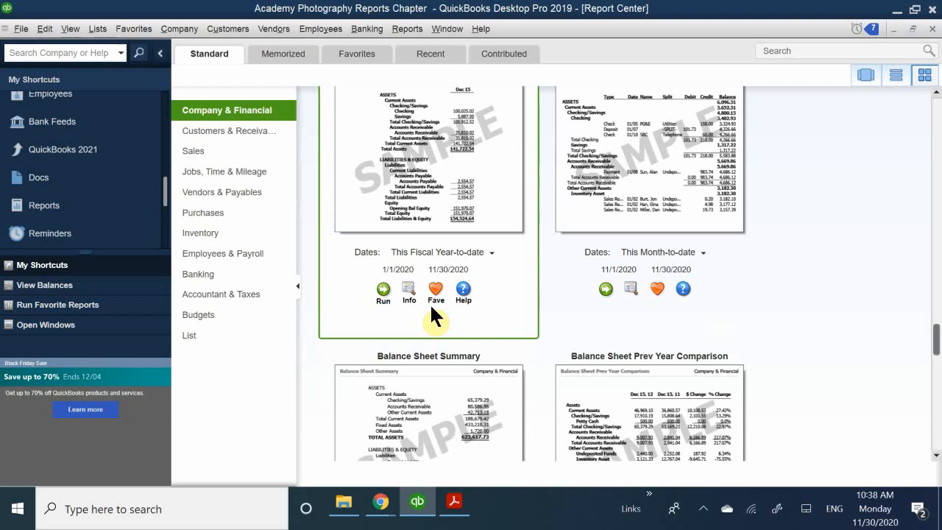
scroll(429, 302, up, 5)
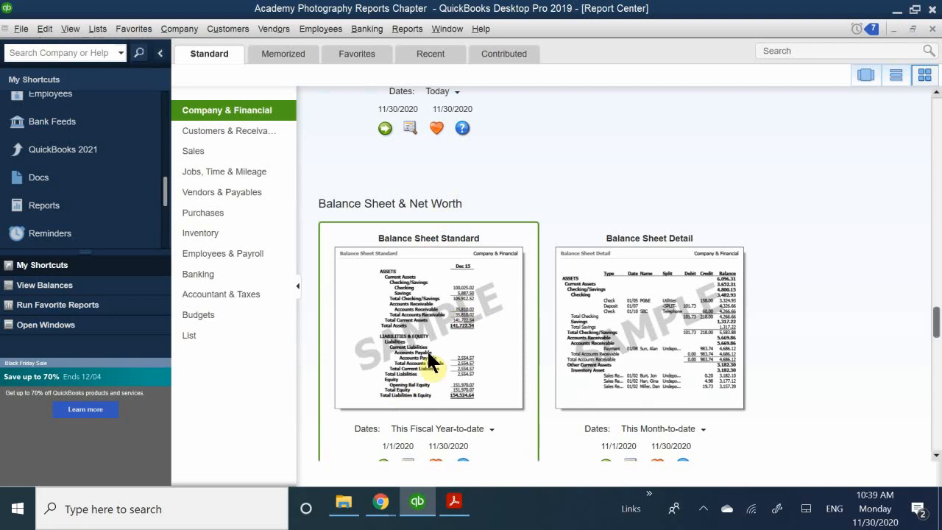
scroll(394, 296, down, 4)
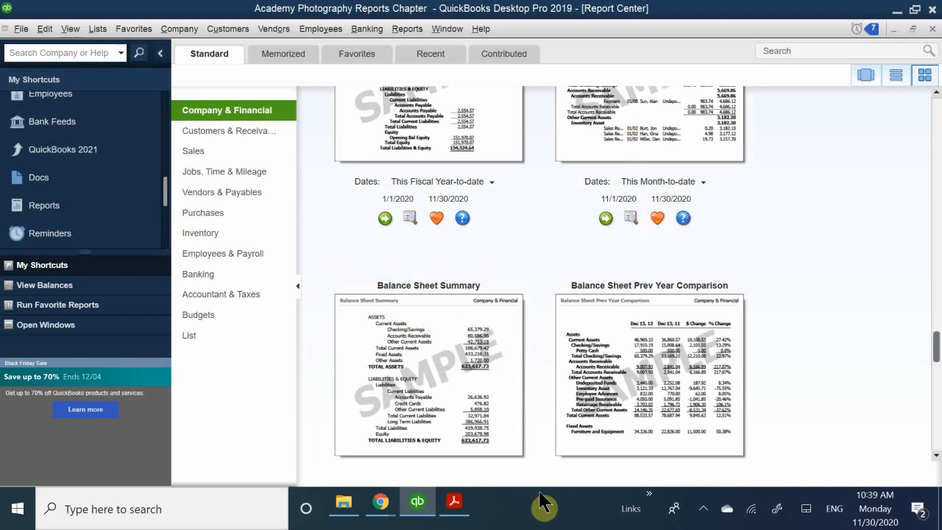
Look over the Balance Sheet & Net Worth reports and run the Balance Sheet Standard report
scroll(417, 357, down, 5)
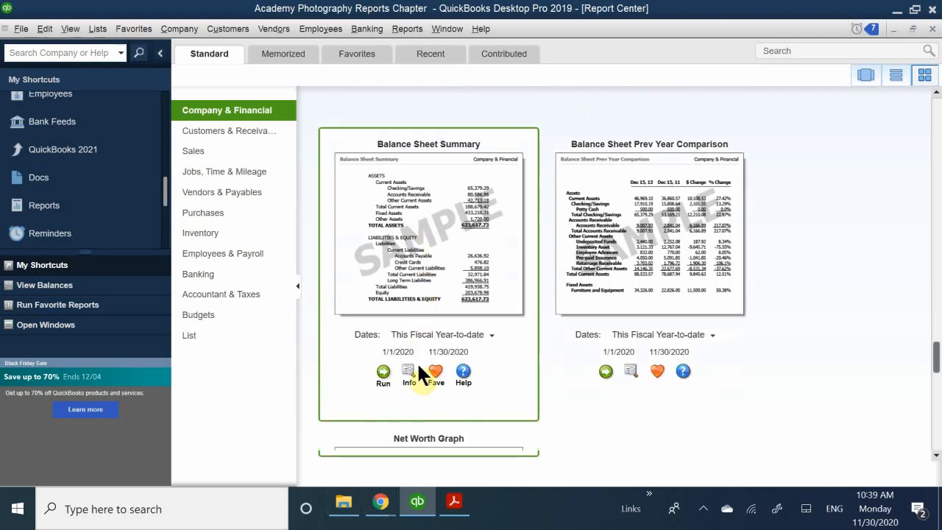
scroll(587, 203, up, 3)
scroll(605, 81, up, 3)
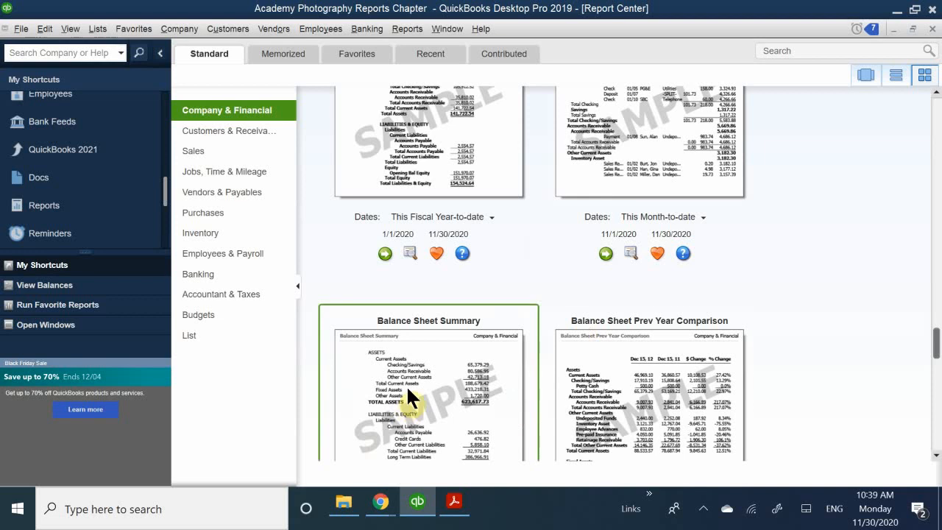
scroll(397, 390, down, 6)
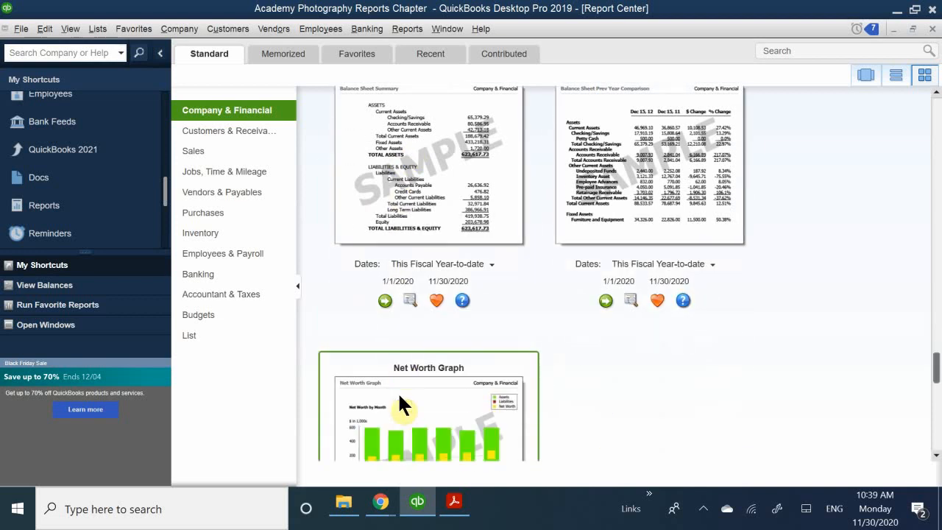
scroll(397, 391, down, 2)
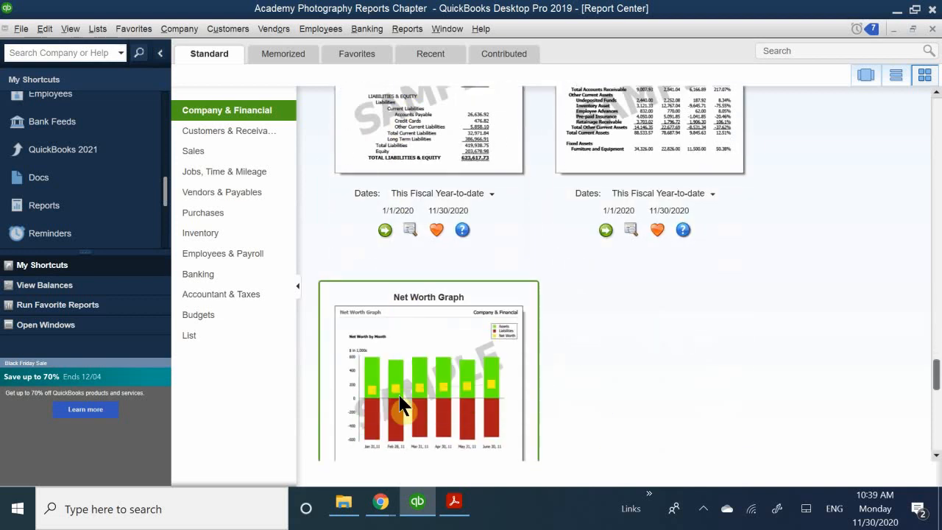
scroll(503, 339, up, 10)
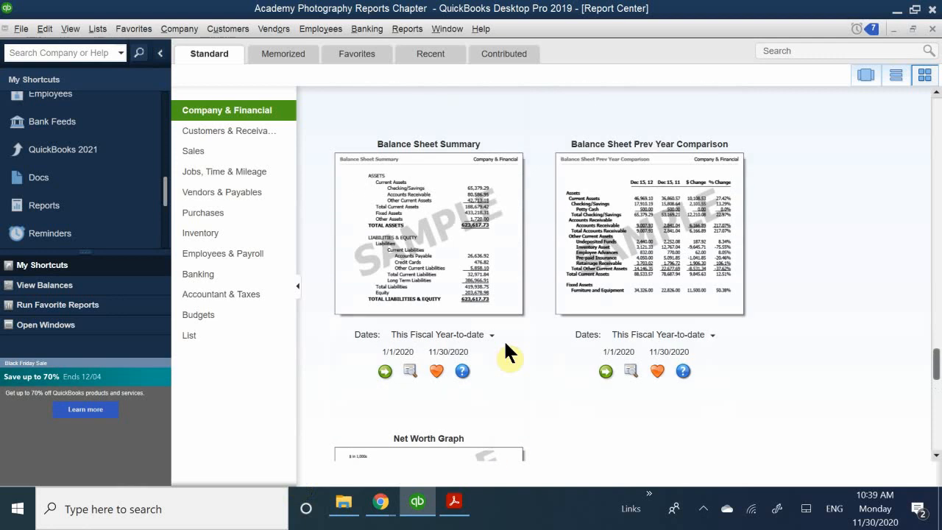
scroll(497, 337, up, 1)
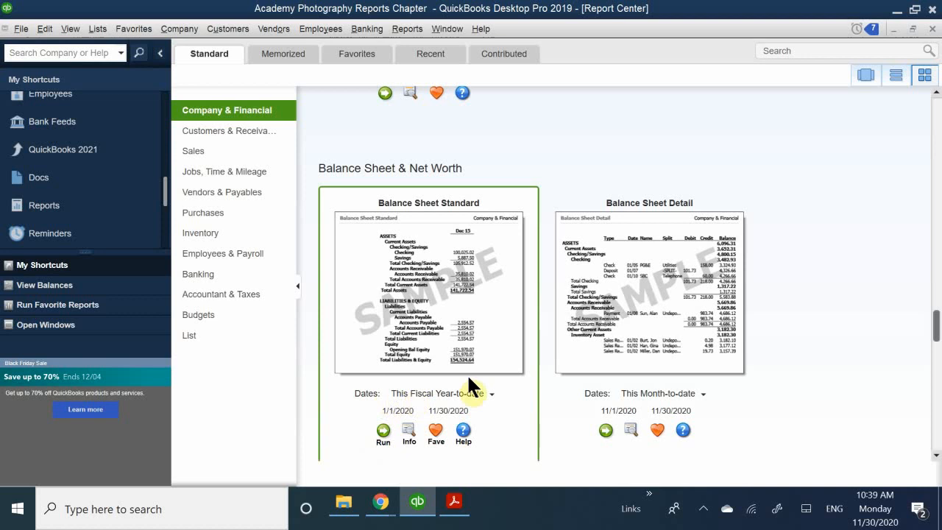
click(382, 431)
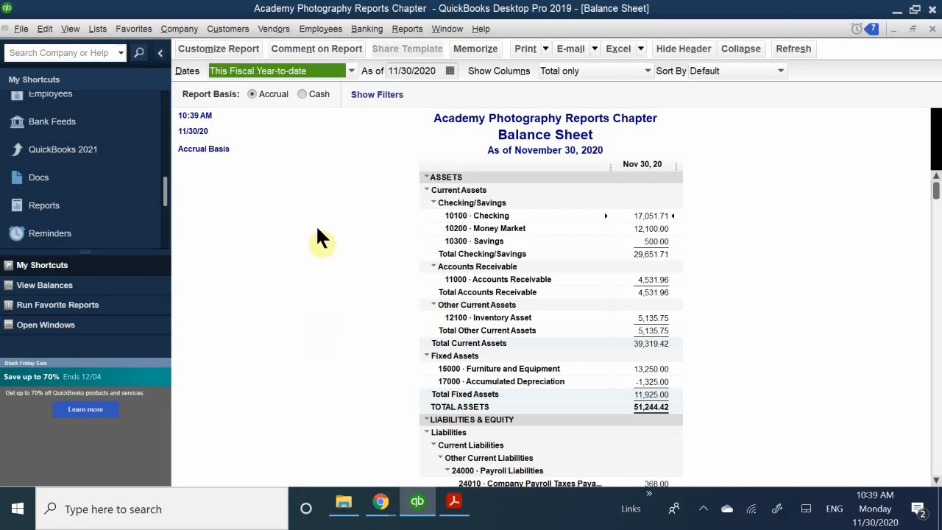
Set the Balance Sheet report's date range to All
click(303, 72)
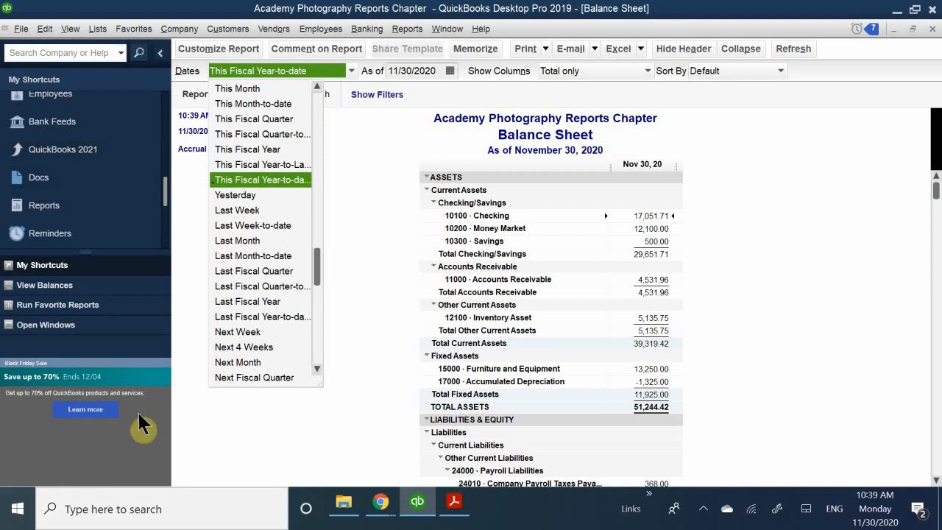
scroll(244, 219, up, 2)
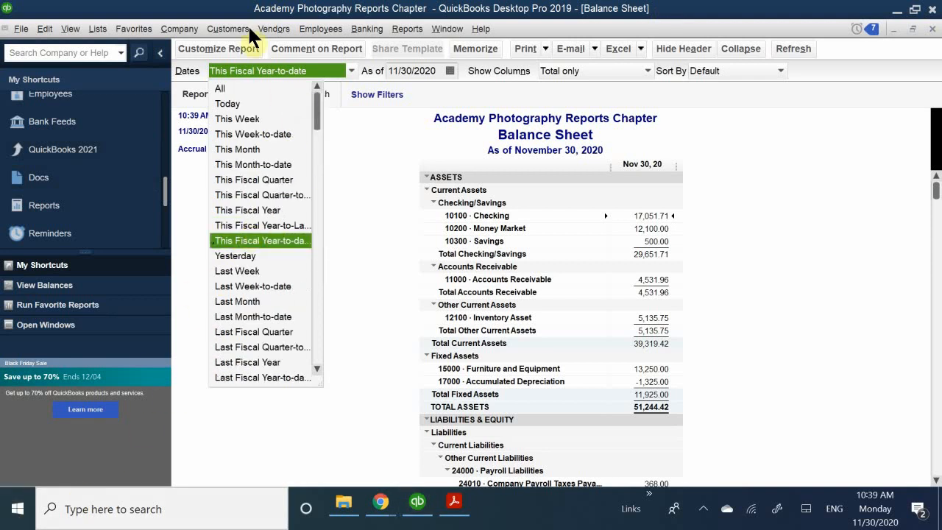
click(244, 84)
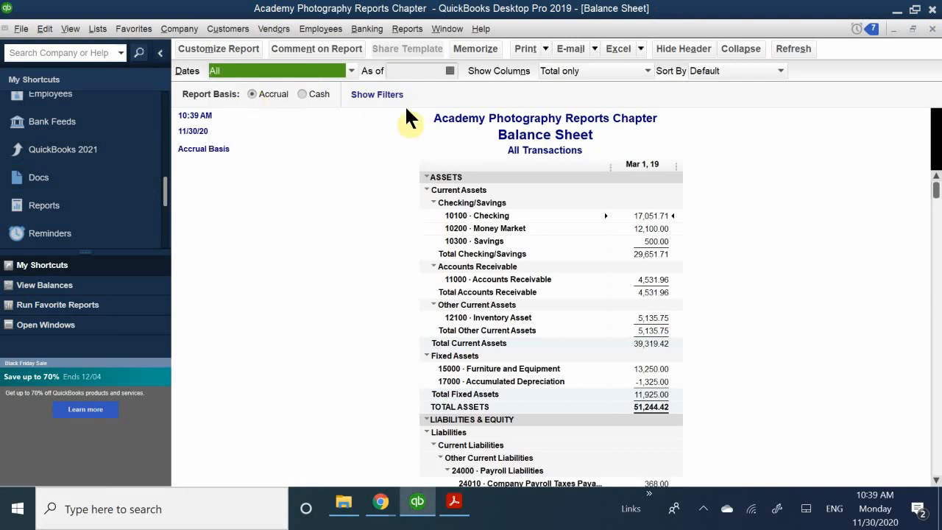
Set the Balance Sheet's as-of date to 01/01/2019 and update the report
click(449, 71)
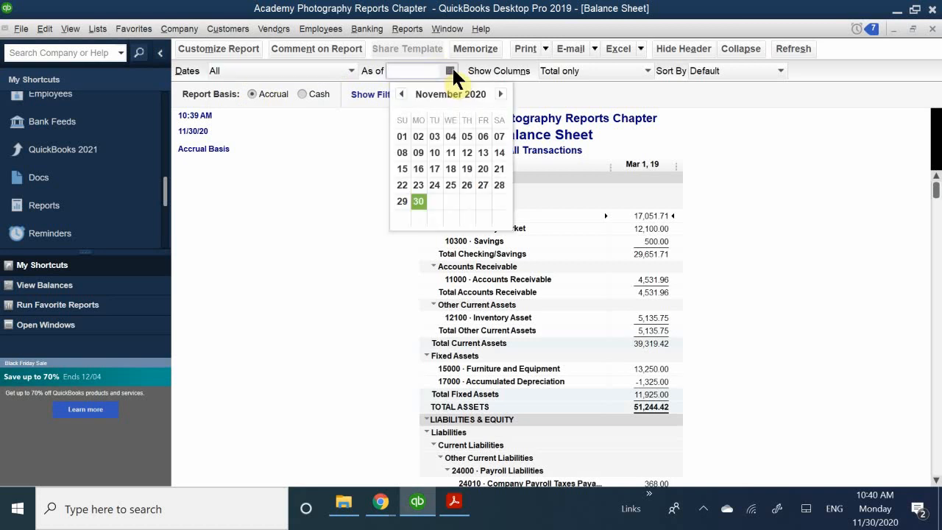
double_click(398, 94)
click(398, 94)
double_click(398, 93)
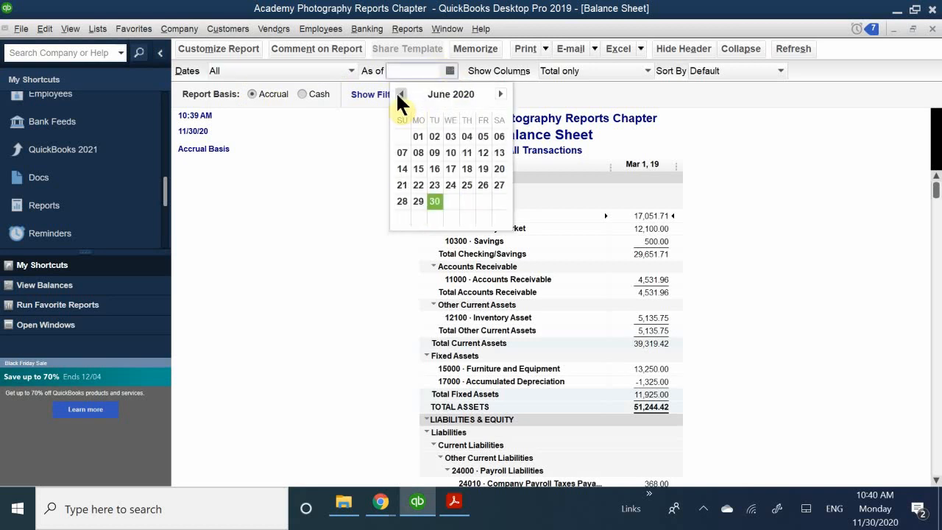
double_click(398, 93)
double_click(398, 94)
double_click(398, 93)
click(398, 94)
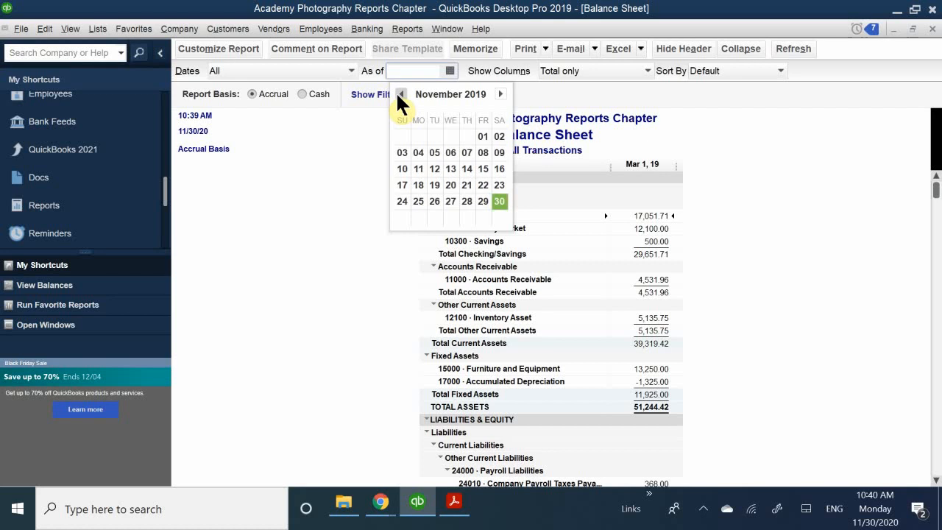
click(398, 93)
click(398, 93)
double_click(398, 94)
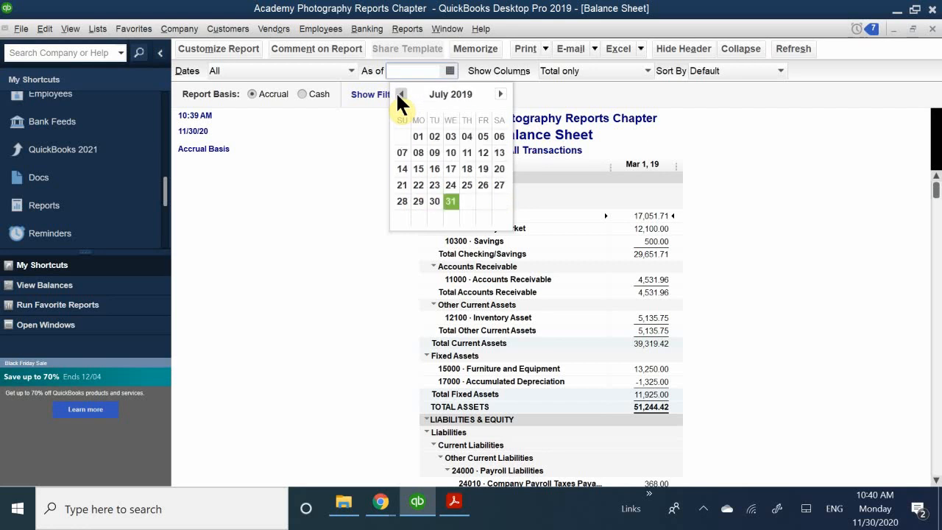
double_click(398, 93)
double_click(398, 94)
double_click(398, 93)
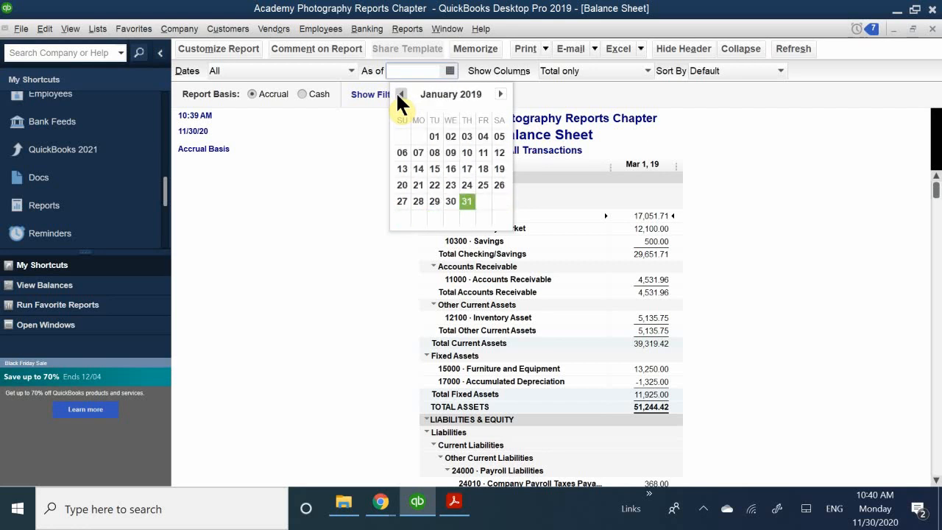
click(434, 136)
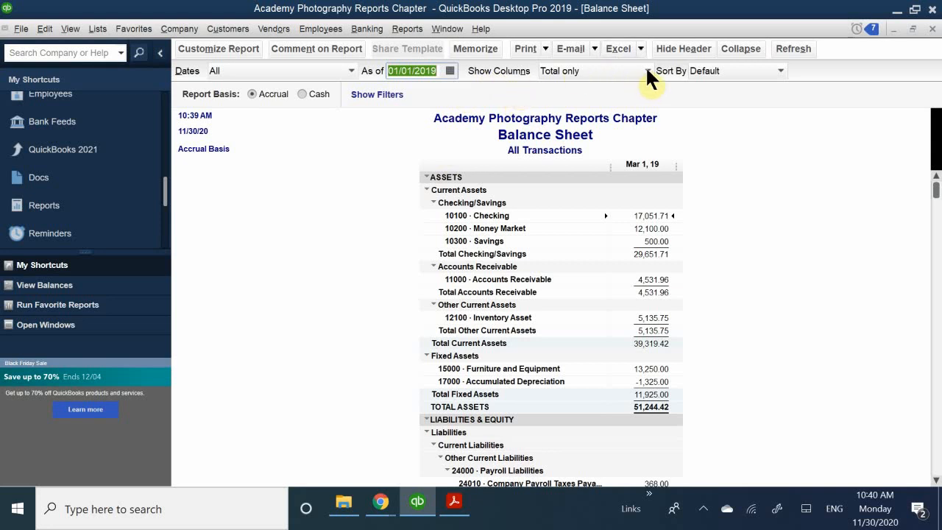
click(337, 71)
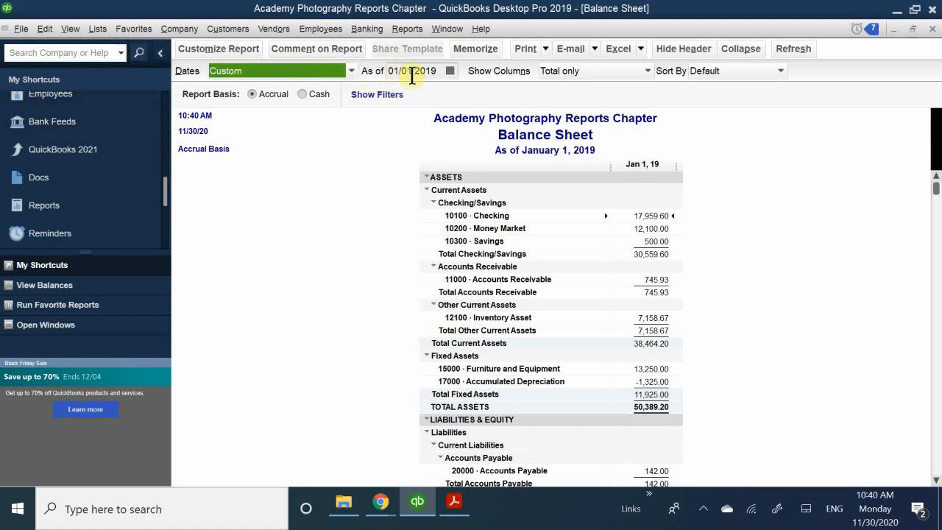
Set the Balance Sheet's as-of date to 01/31/2019 and refresh the report
click(449, 71)
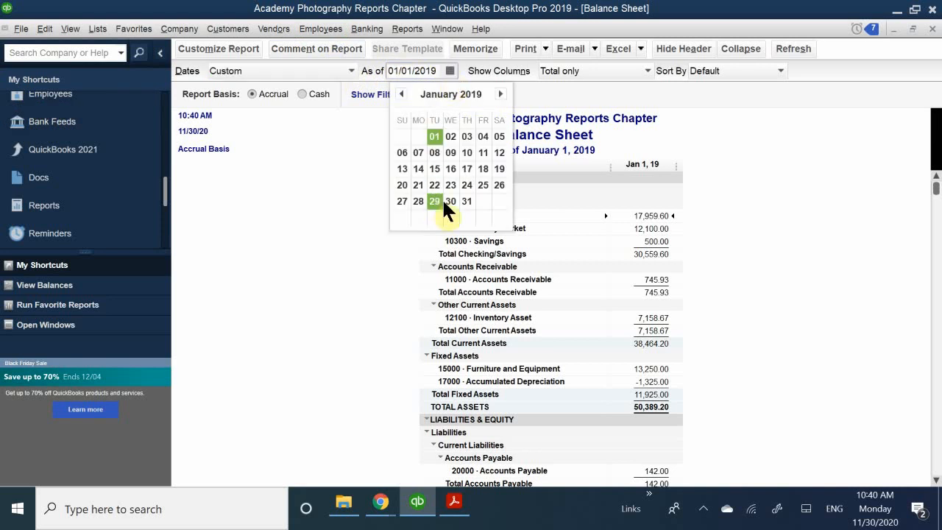
click(465, 204)
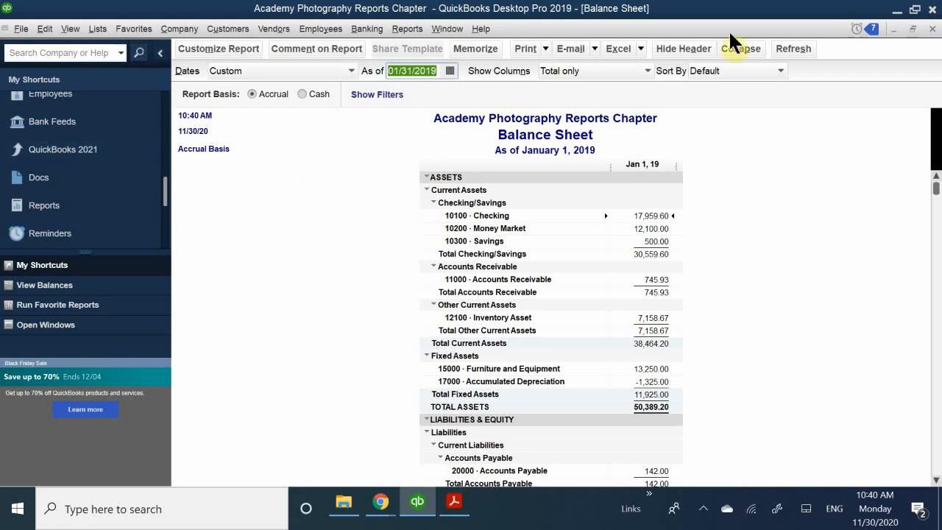
click(794, 46)
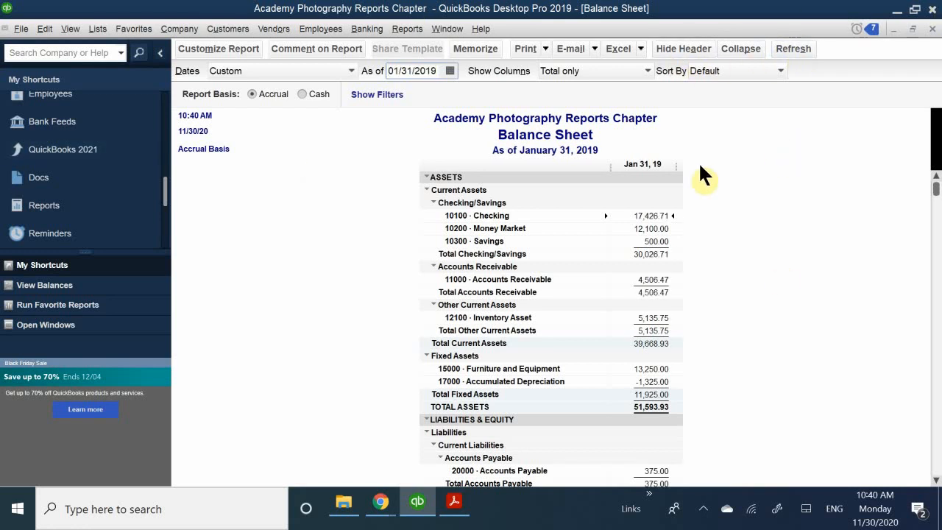
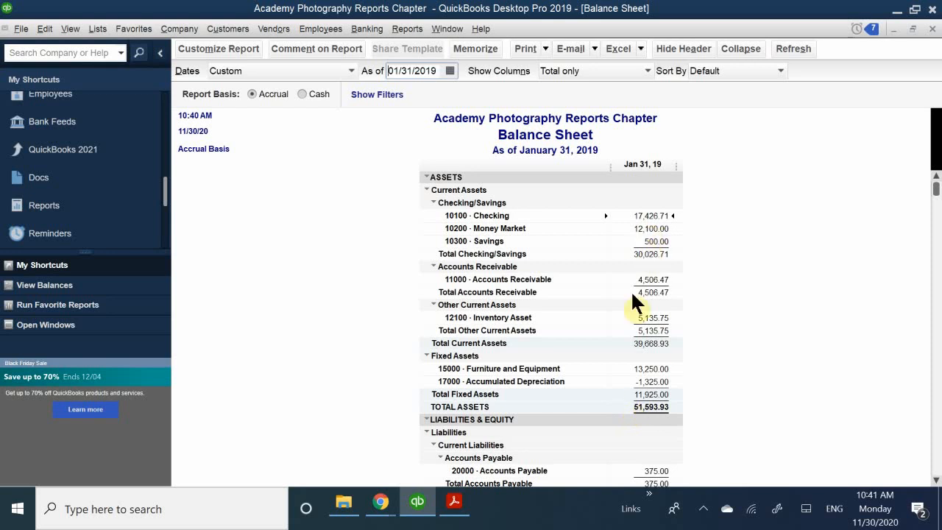
Read through the Balance Sheet from the assets to the liabilities and equity, and return to the beginning
scroll(654, 386, down, 1)
scroll(654, 377, down, 5)
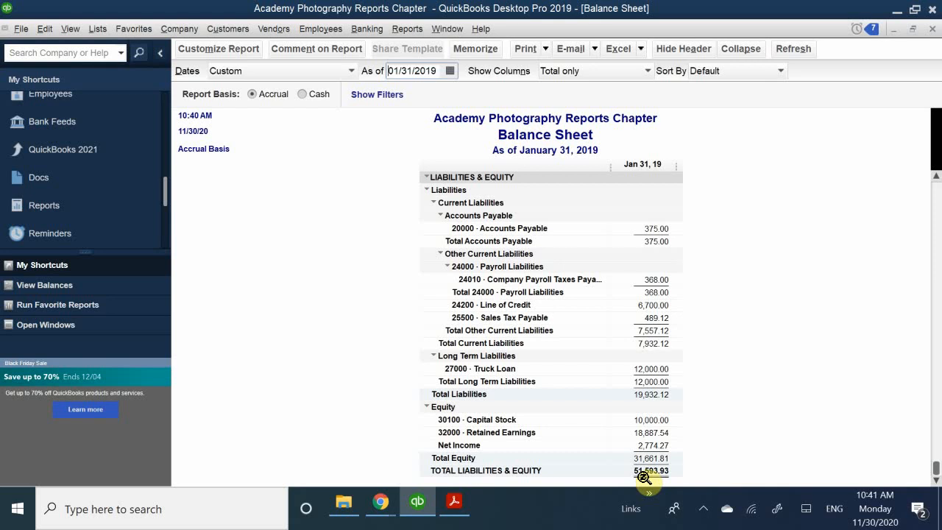
scroll(644, 478, up, 6)
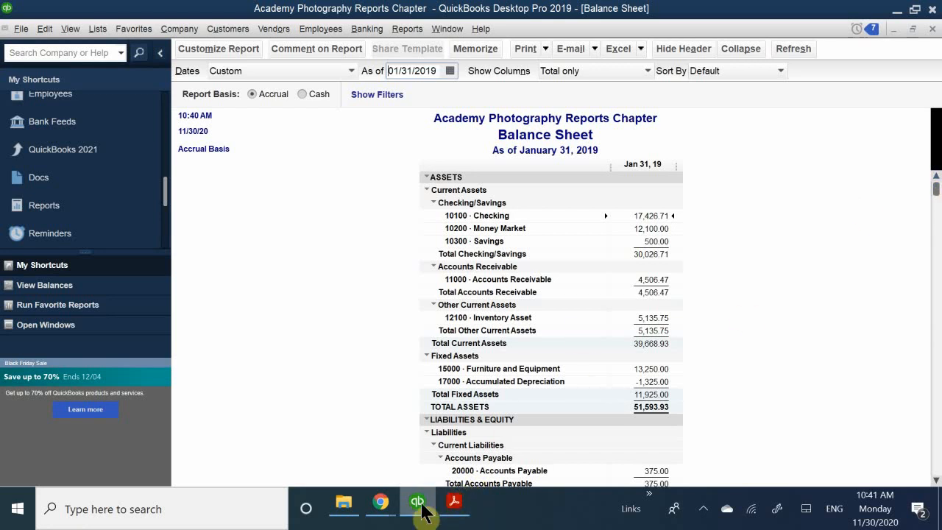
Switch to QB CH 6.pdf in Adobe Acrobat Reader and skim from Balance Sheet to General Ledger, returning to Statement of Cash Flows
mouse_move(424, 509)
click(443, 449)
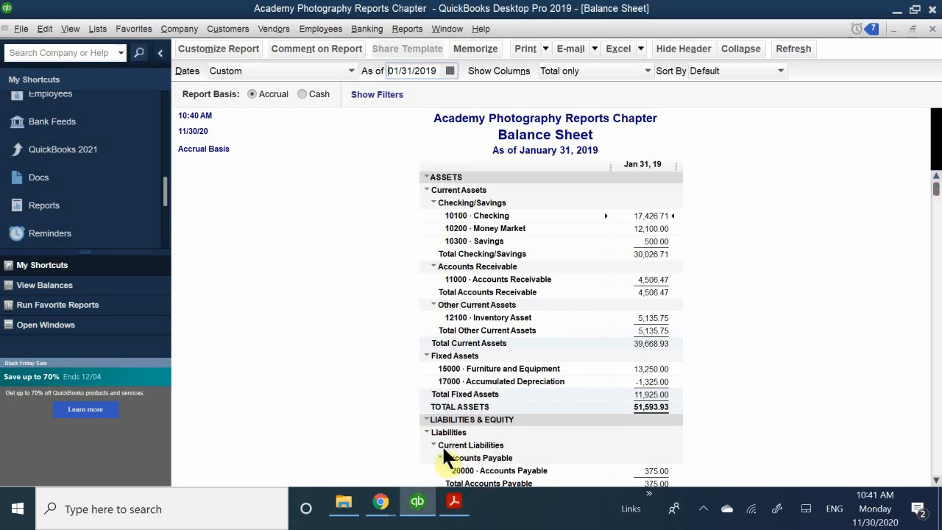
click(450, 503)
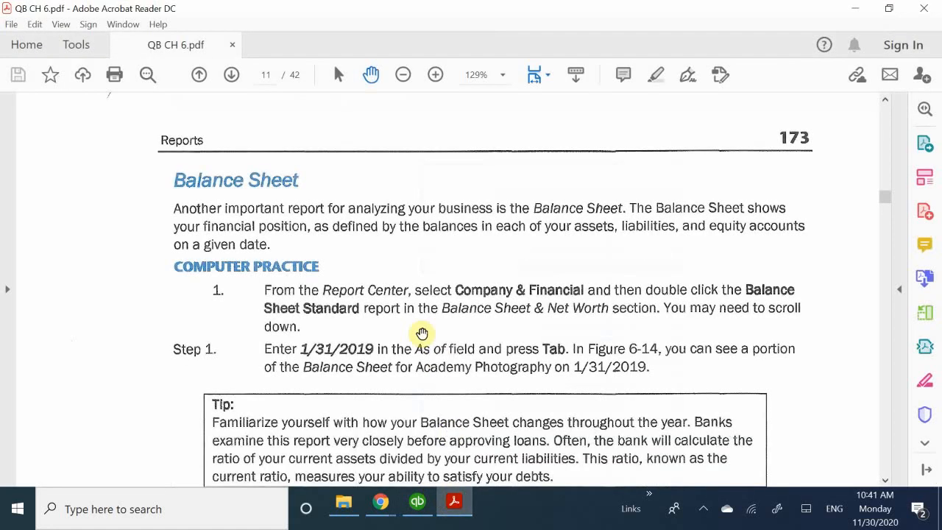
scroll(297, 309, down, 10)
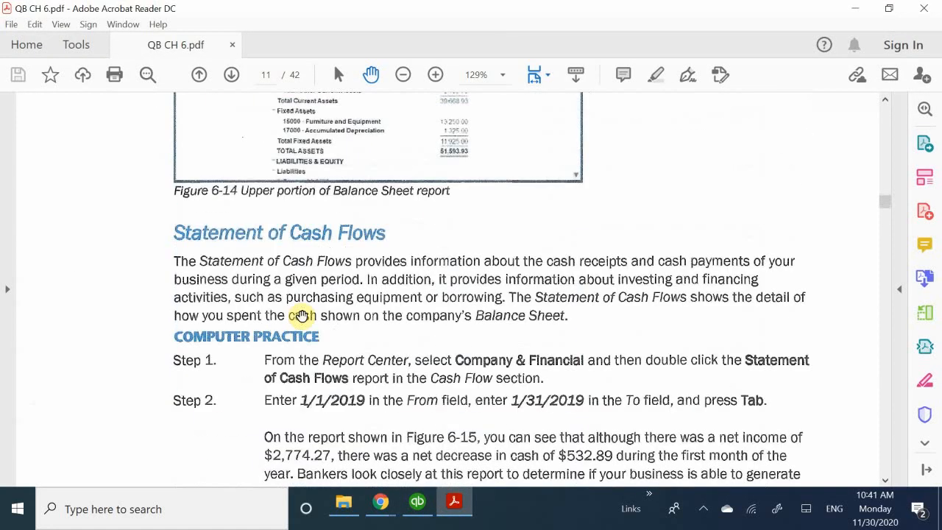
scroll(302, 315, down, 20)
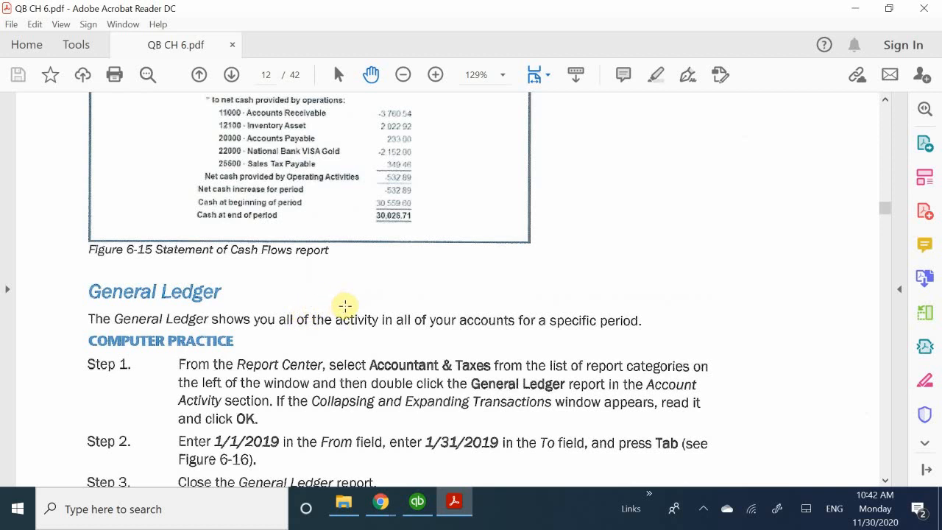
scroll(345, 304, up, 6)
scroll(345, 305, up, 10)
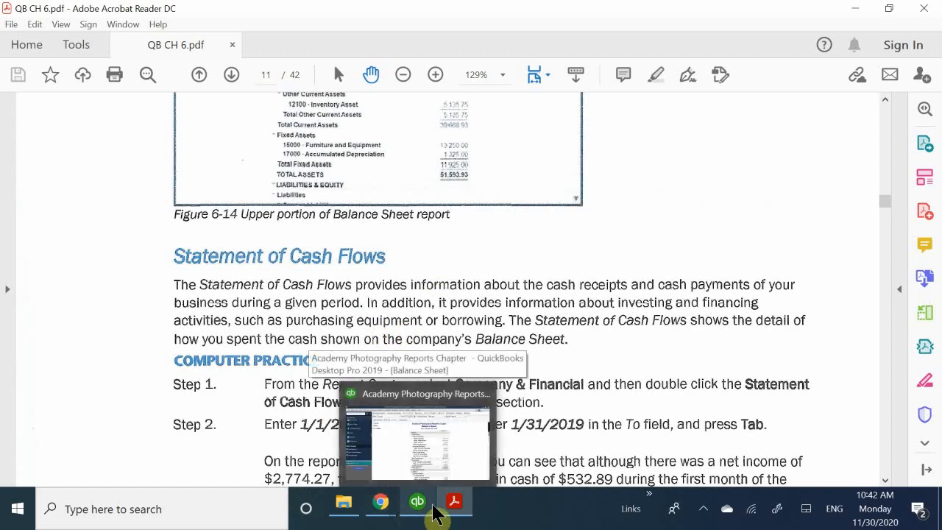
Switch to QuickBooks, close the Balance Sheet report and show the Company & Financial reports from the beginning
mouse_move(462, 487)
mouse_move(407, 511)
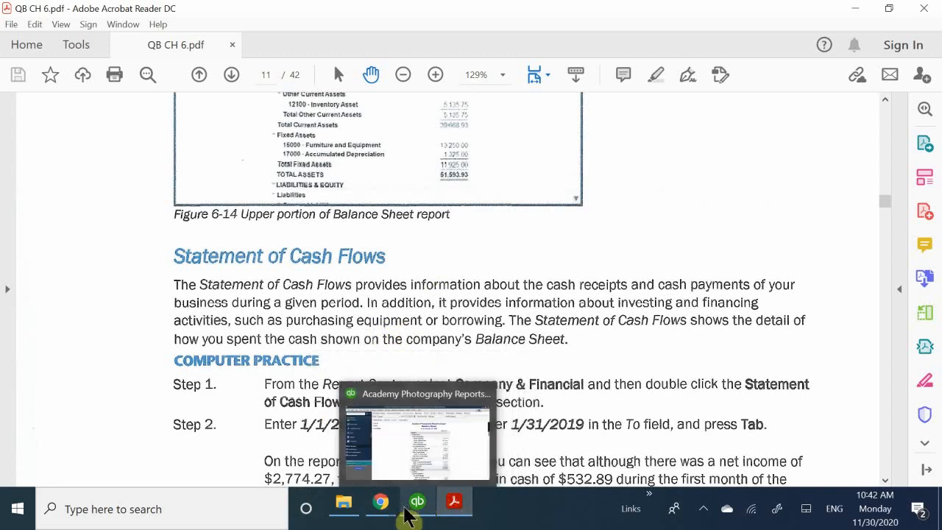
click(422, 445)
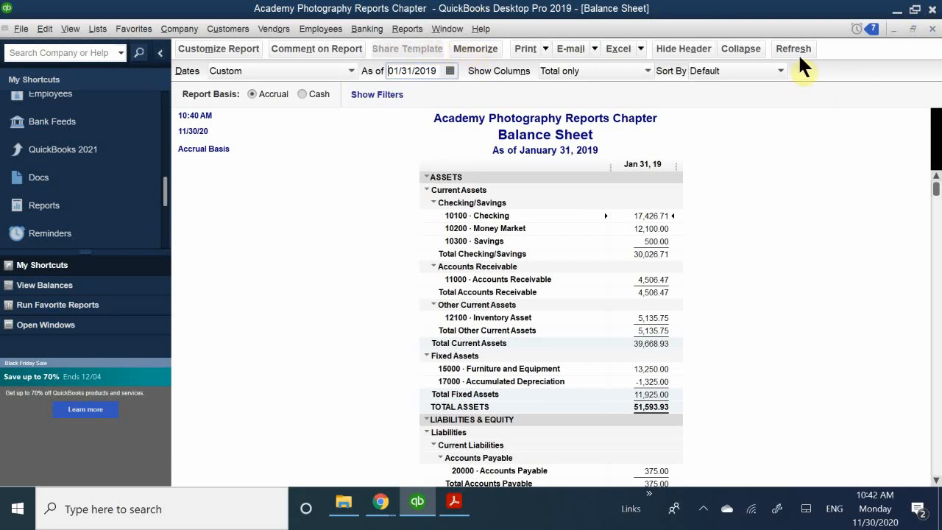
click(931, 30)
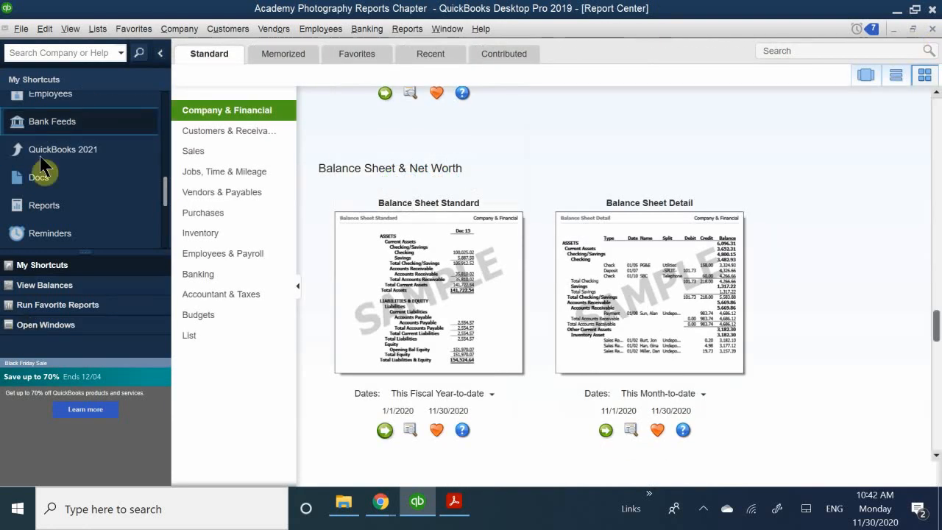
click(257, 114)
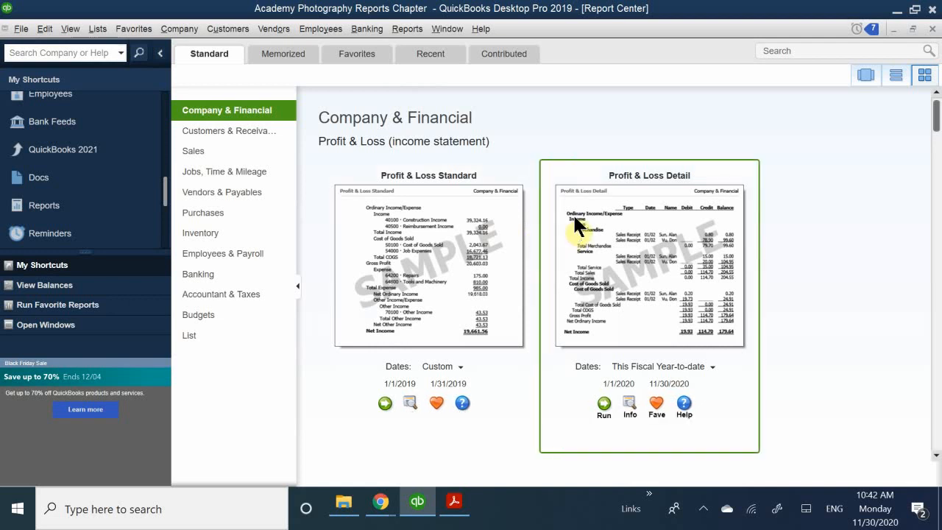
Look through the Company & Financial reports to find Statement of Cash Flows in the Cash Flow section
scroll(562, 226, down, 5)
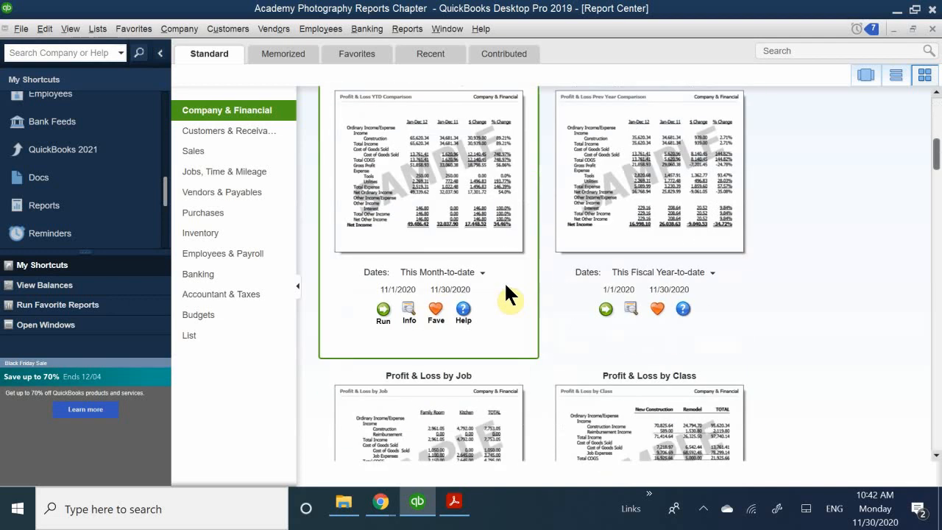
scroll(505, 295, down, 4)
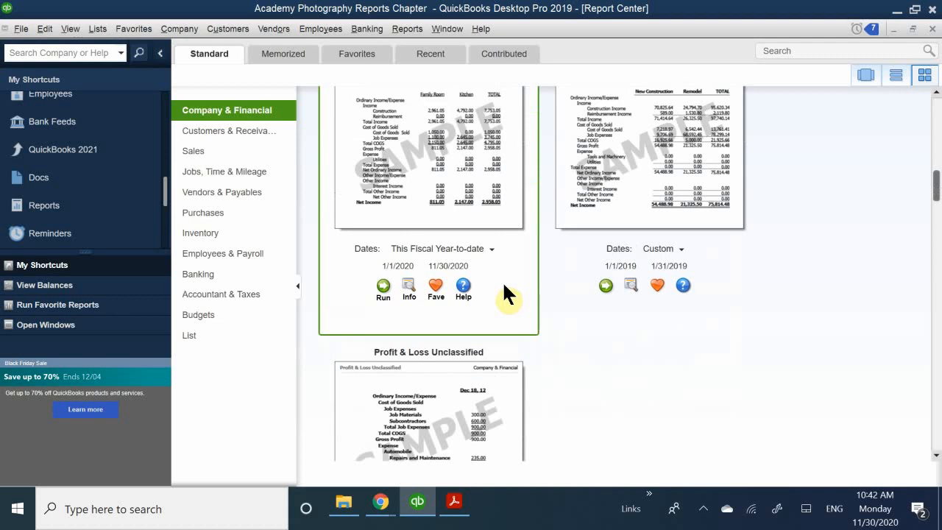
scroll(502, 280, up, 3)
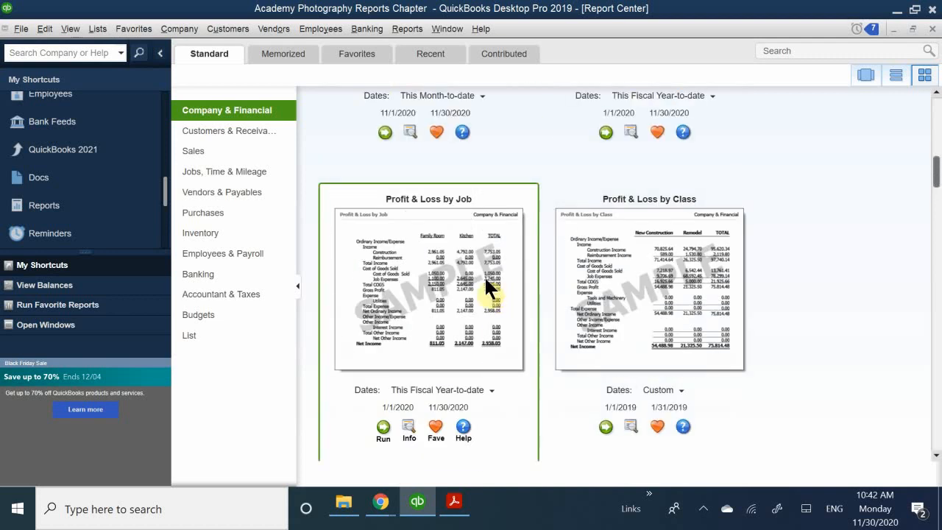
scroll(483, 283, down, 15)
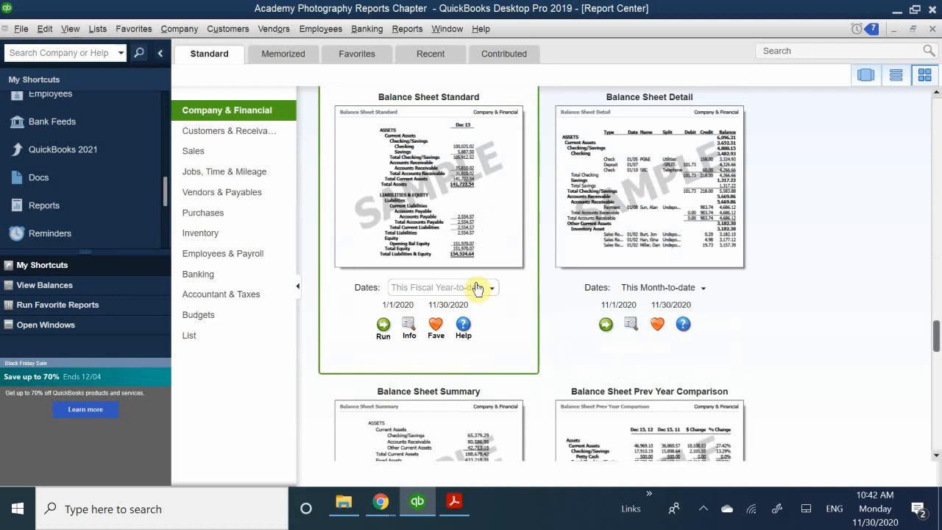
scroll(477, 288, down, 12)
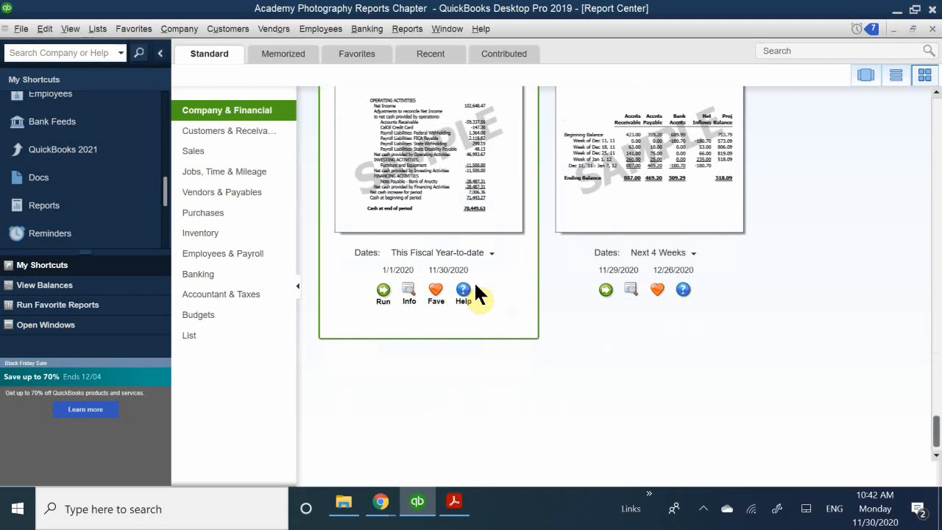
scroll(475, 295, up, 1)
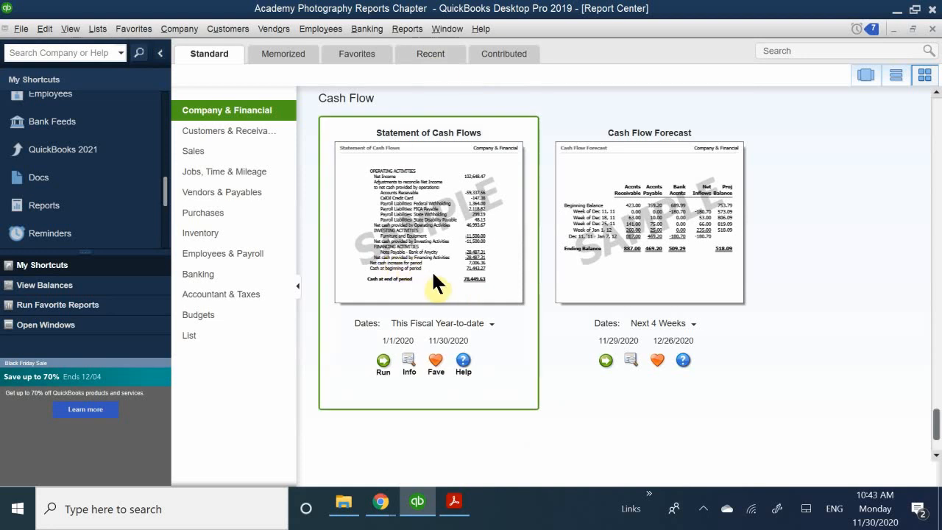
scroll(433, 274, down, 2)
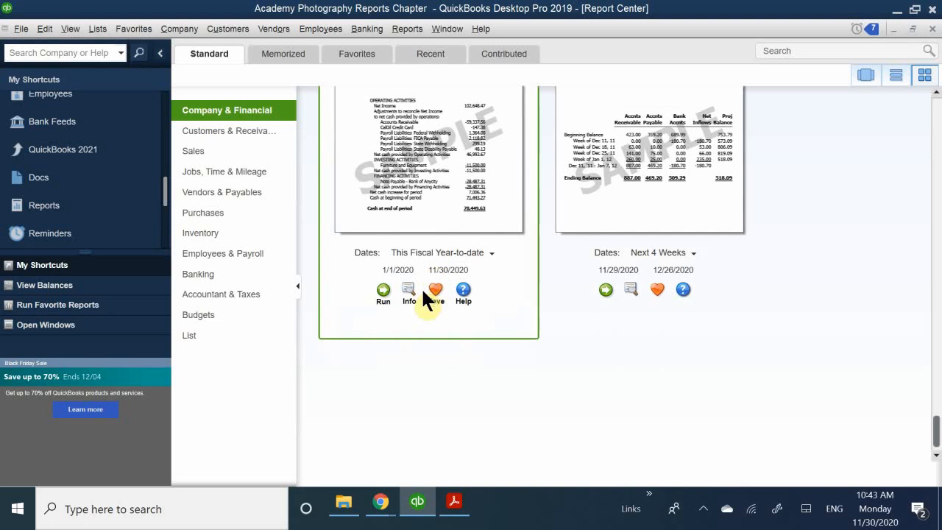
scroll(412, 302, up, 2)
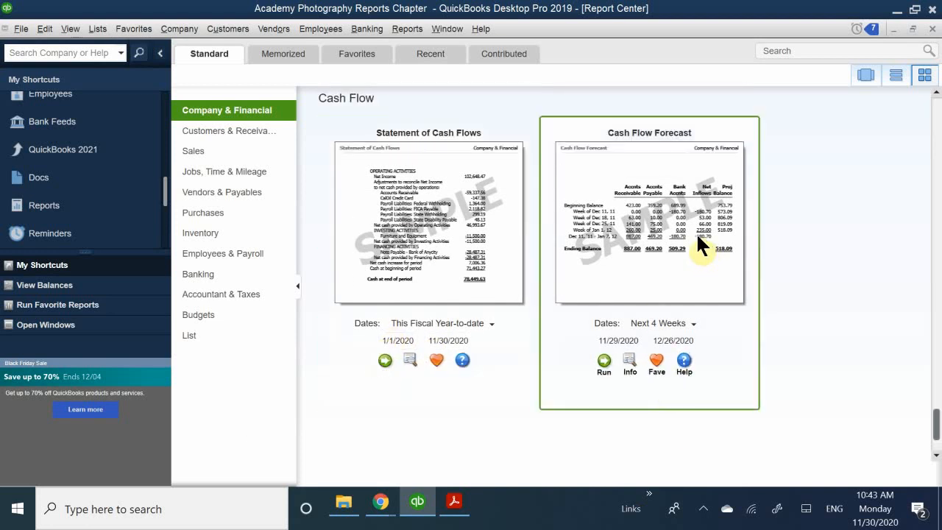
Set the start date of the Statement of Cash Flows report to 1/1/2019
click(399, 345)
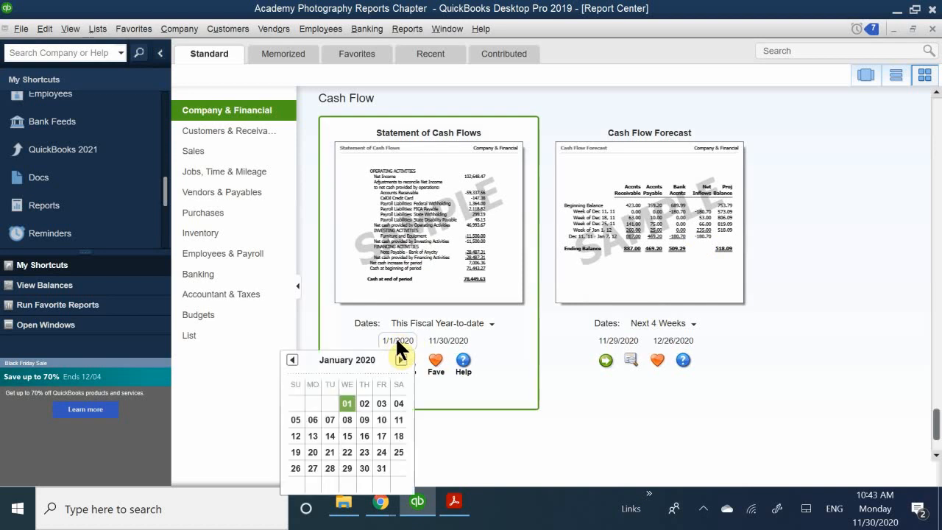
click(294, 360)
click(295, 359)
click(294, 360)
click(294, 359)
click(294, 359)
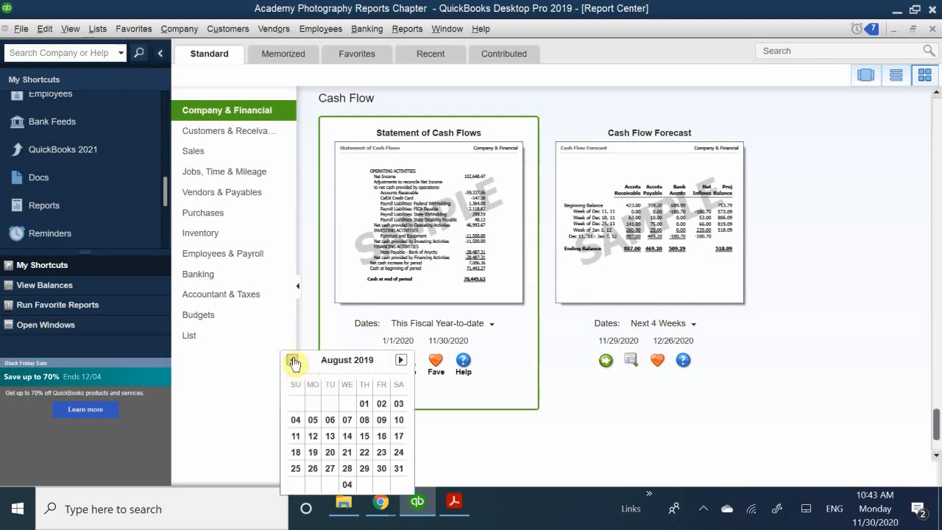
click(293, 360)
click(294, 359)
click(294, 360)
click(293, 359)
click(293, 360)
click(294, 360)
click(294, 360)
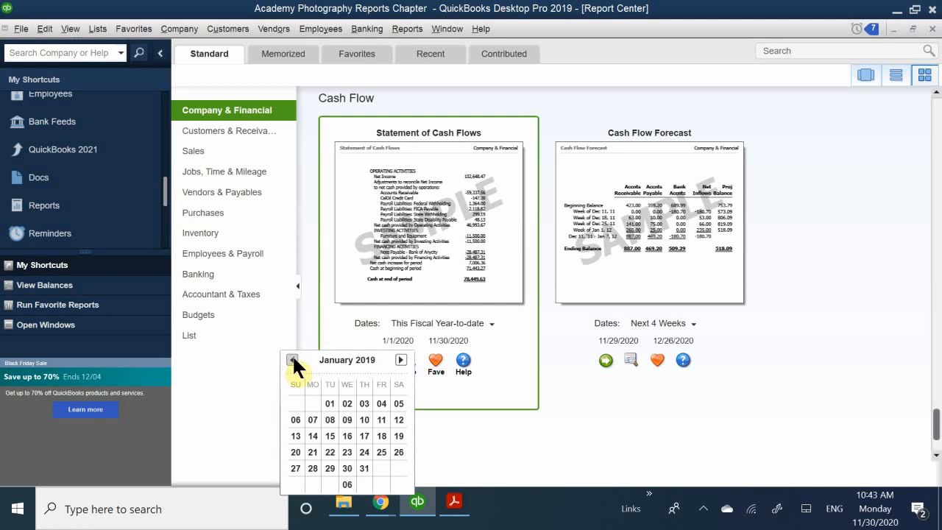
click(294, 359)
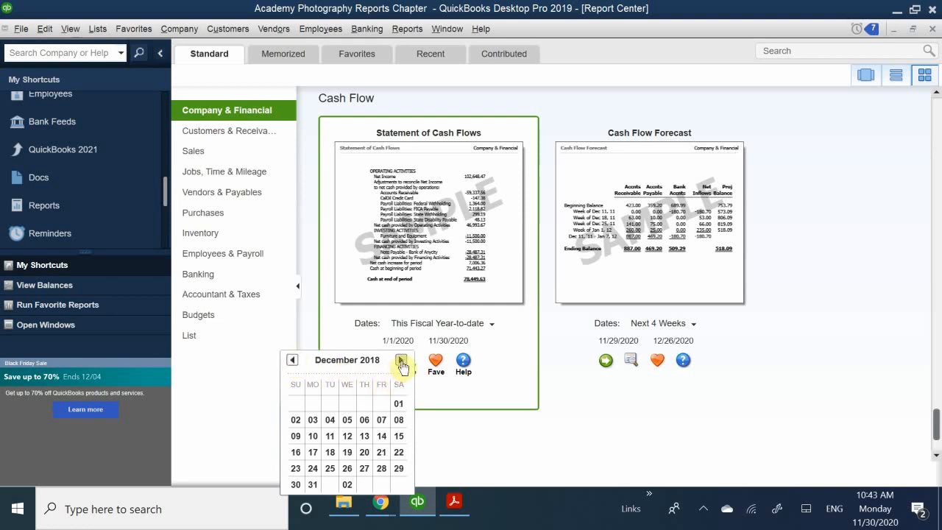
click(401, 360)
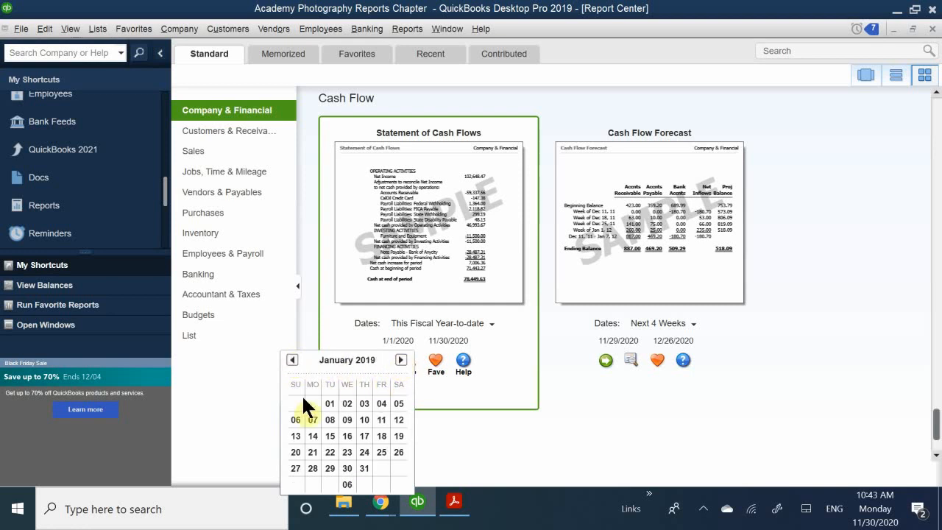
click(330, 403)
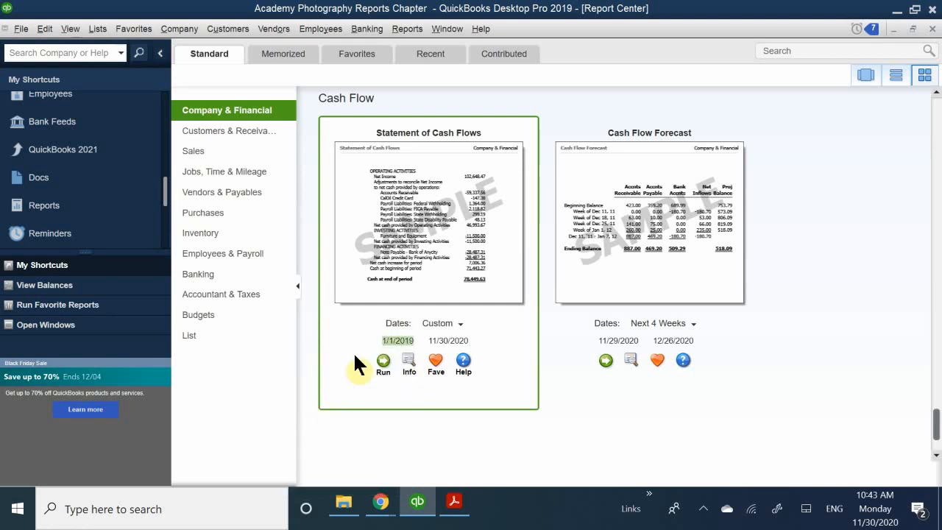
Set the end date of the Statement of Cash Flows report to 1/31/2019 and run the report
click(449, 339)
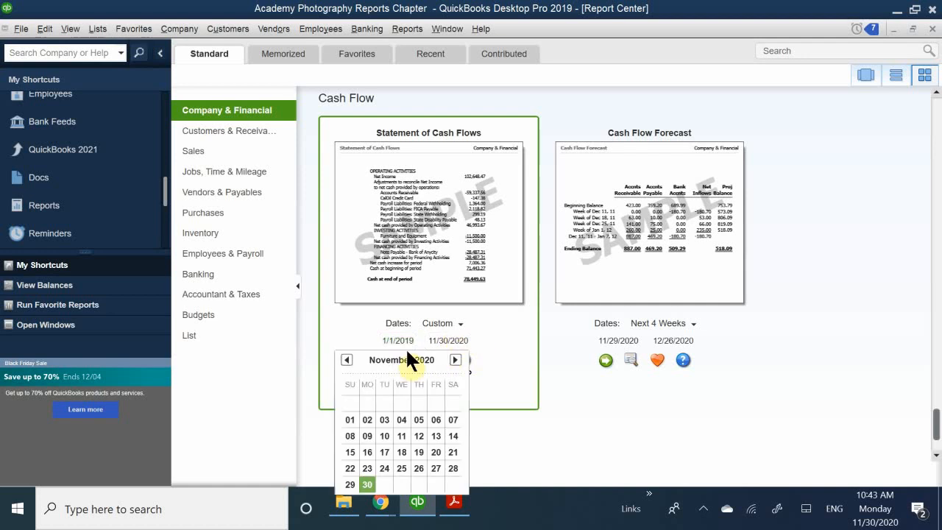
click(346, 360)
click(345, 360)
click(346, 360)
click(345, 359)
click(345, 360)
click(346, 360)
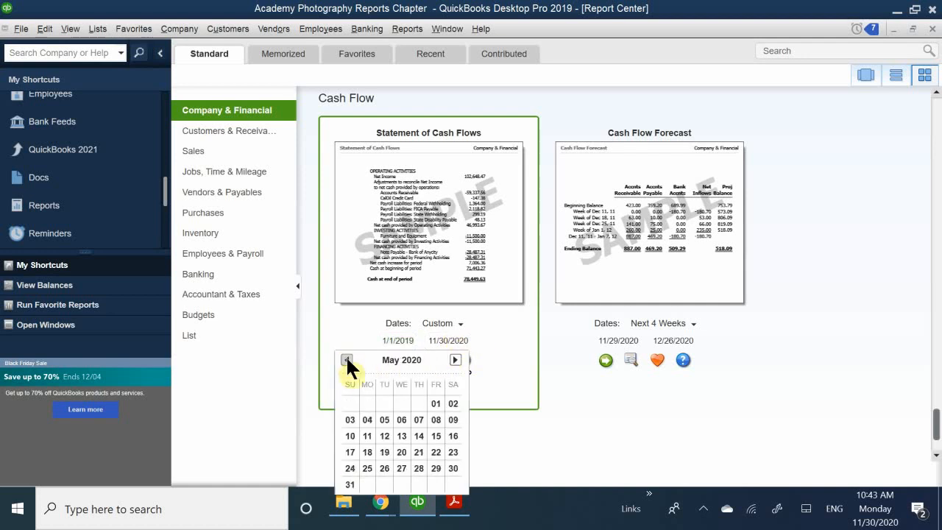
click(346, 360)
click(346, 360)
click(346, 360)
click(346, 359)
click(345, 359)
click(346, 360)
click(346, 360)
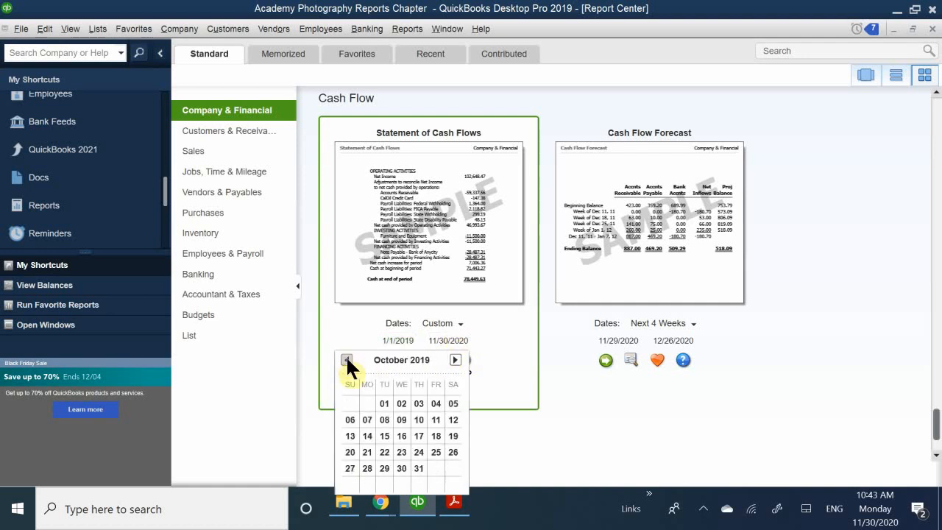
click(346, 359)
click(346, 360)
click(345, 360)
click(346, 359)
click(346, 359)
click(346, 359)
click(346, 360)
click(346, 360)
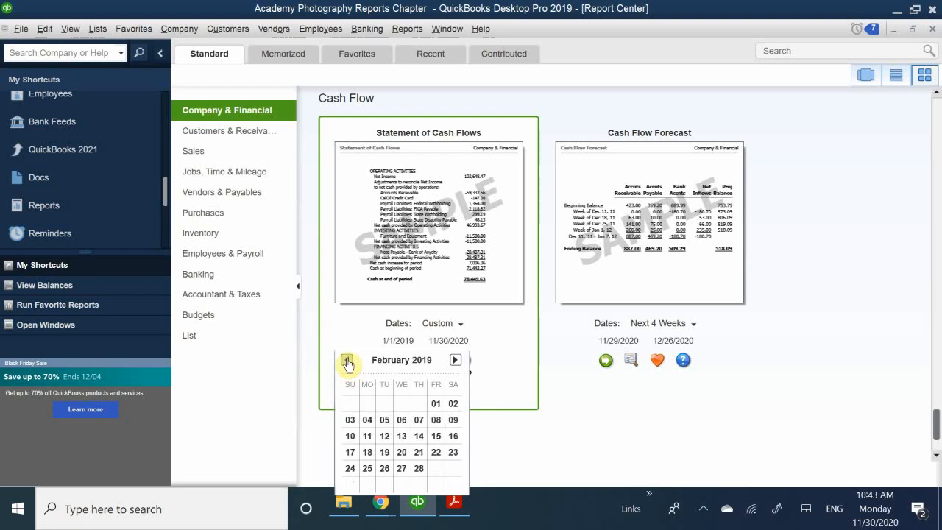
click(346, 359)
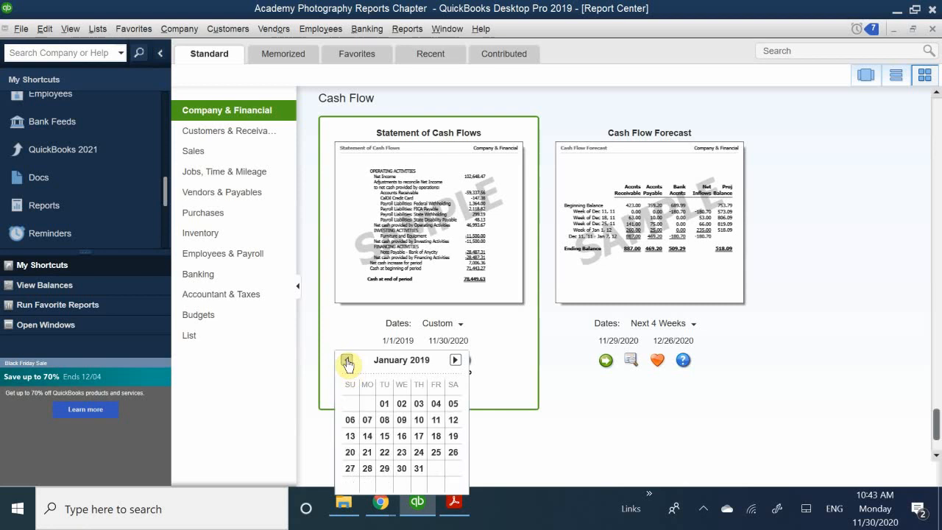
click(415, 467)
click(384, 360)
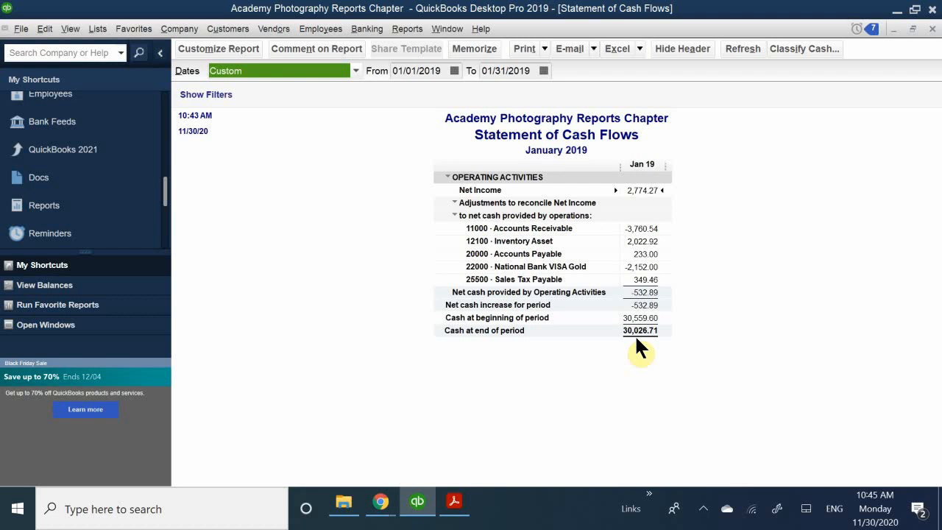
Switch to QB CH 6.pdf in Adobe Acrobat Reader and read from Statement of Cash Flows to the General Ledger practice steps
click(454, 505)
scroll(420, 331, down, 5)
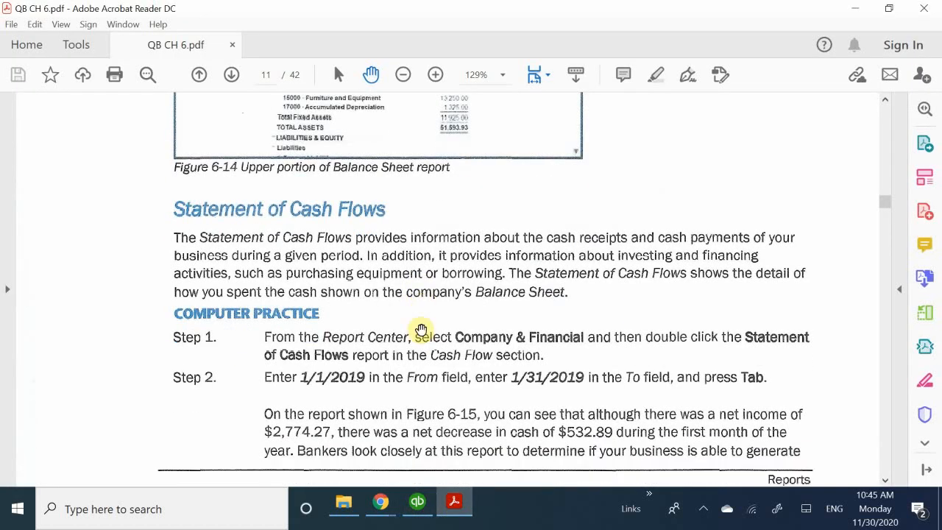
scroll(421, 330, down, 9)
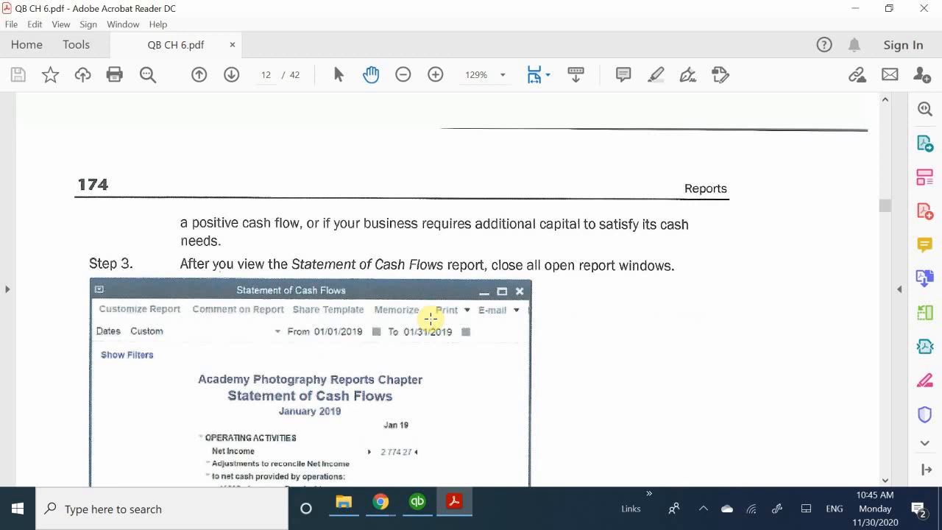
scroll(430, 318, down, 10)
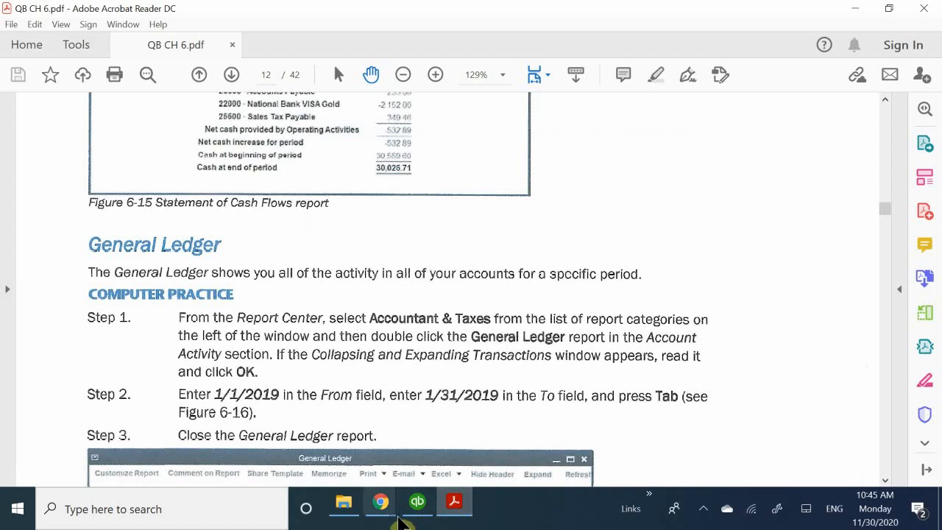
Switch to QuickBooks, close the Statement of Cash Flows report and show the Accountant & Taxes reports
click(416, 502)
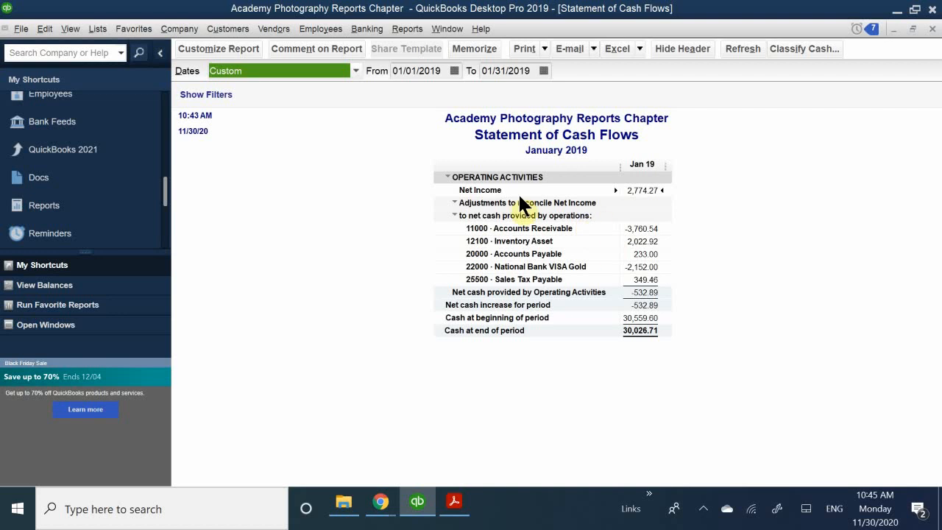
click(933, 29)
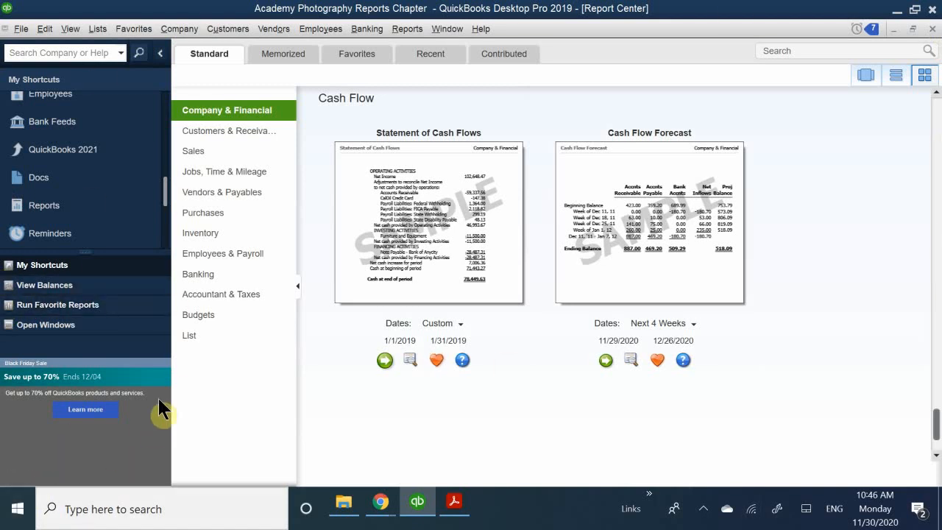
click(234, 295)
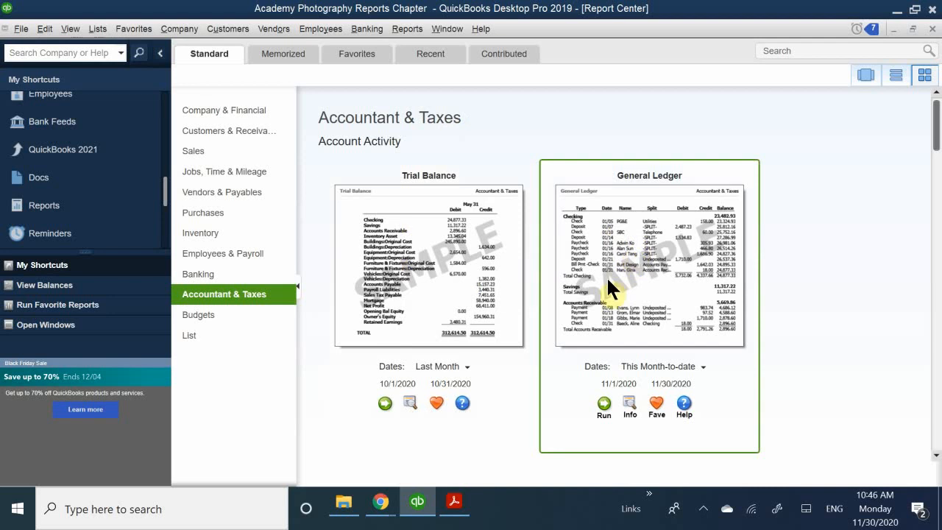
scroll(628, 302, down, 1)
scroll(627, 301, down, 3)
scroll(627, 300, up, 5)
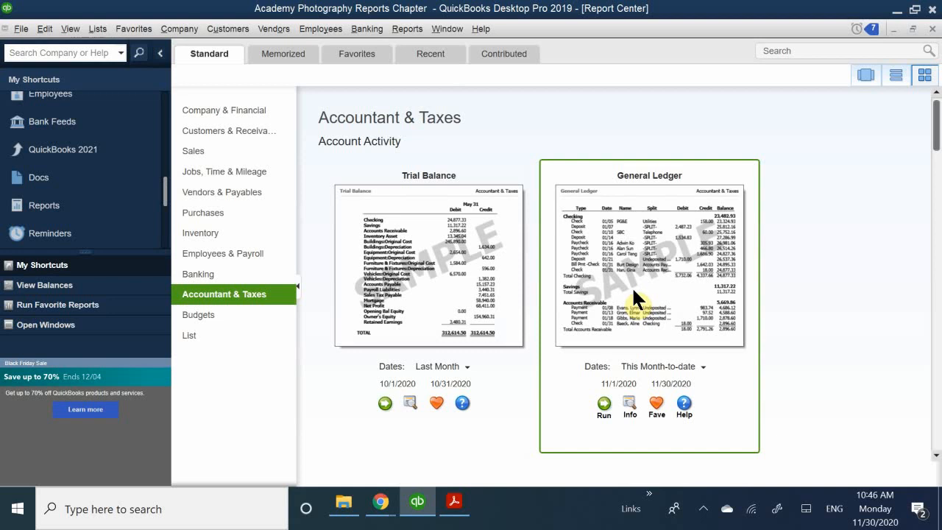
Set the start date of the General Ledger report to 1/1/2019
click(611, 386)
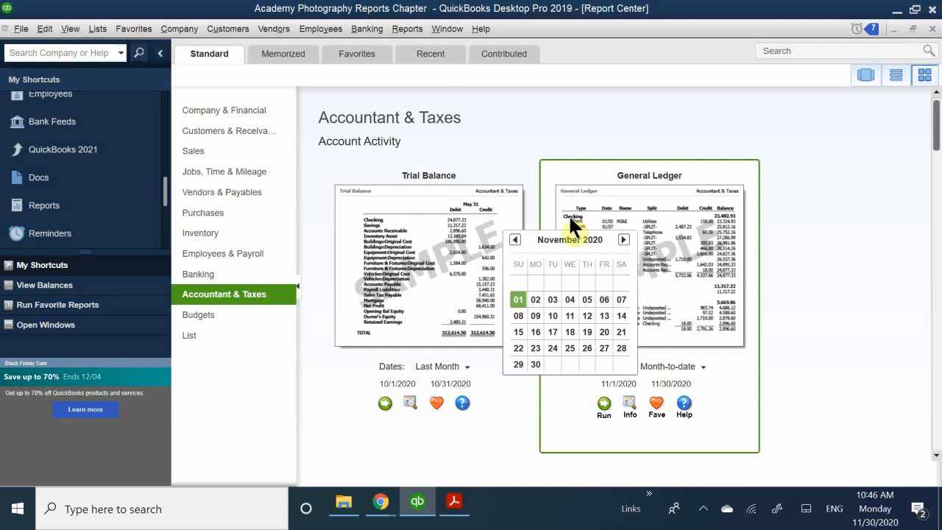
click(514, 241)
click(514, 242)
click(514, 241)
click(515, 241)
click(515, 242)
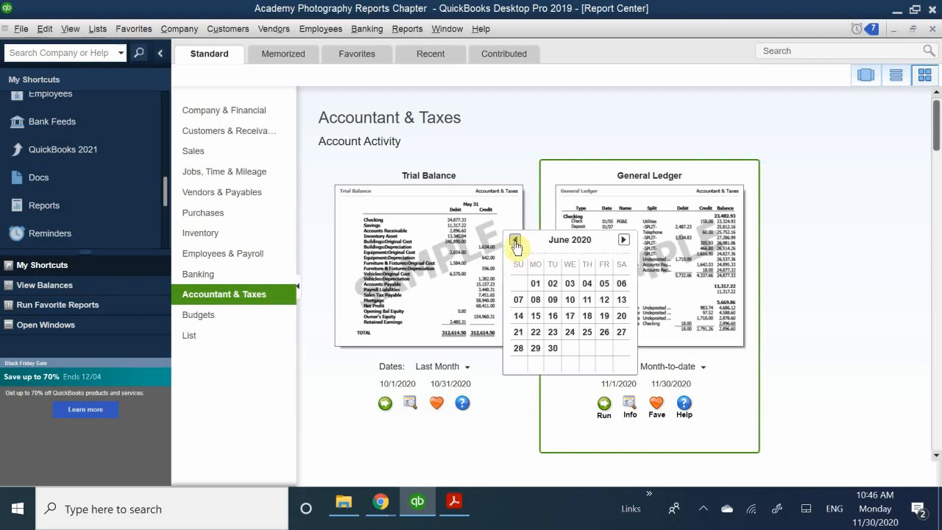
click(514, 241)
click(514, 242)
click(514, 242)
click(514, 242)
click(514, 241)
click(515, 241)
click(514, 241)
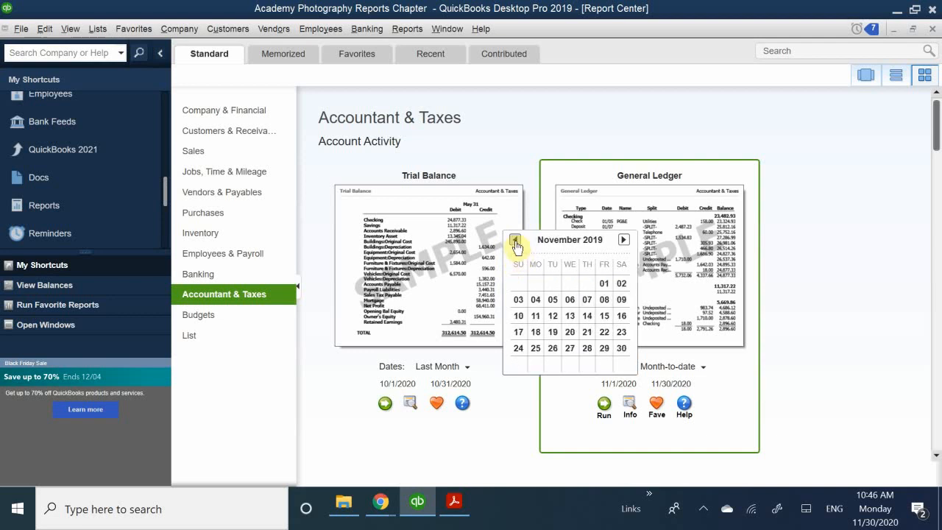
click(515, 242)
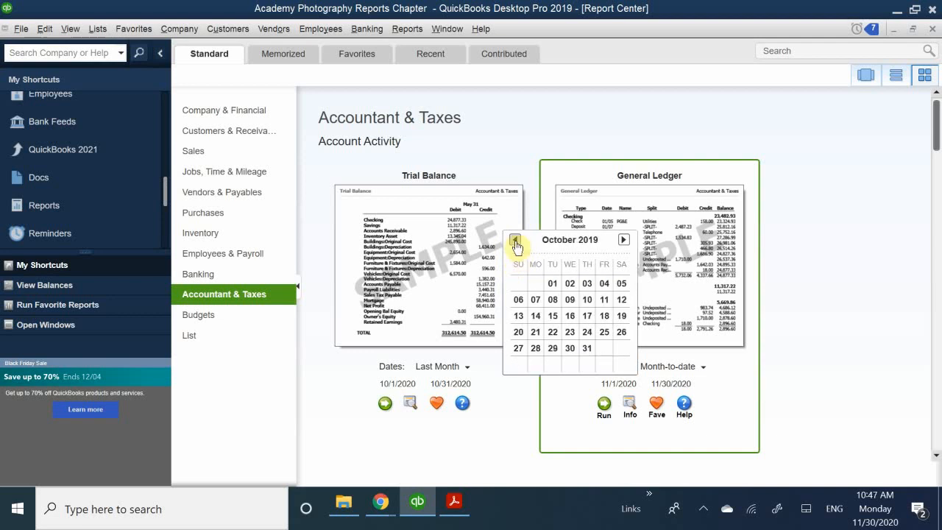
click(514, 241)
click(515, 241)
click(514, 241)
click(514, 241)
click(514, 242)
click(514, 241)
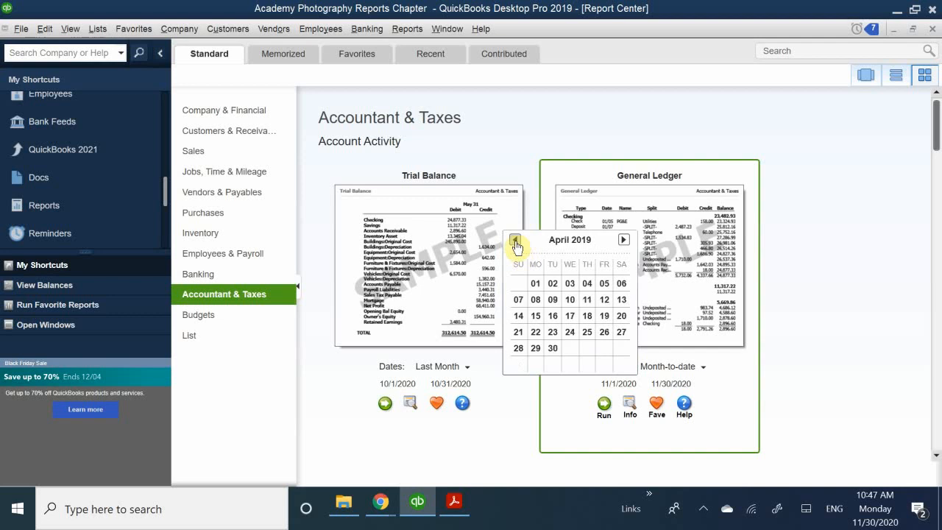
click(514, 241)
click(514, 241)
click(515, 241)
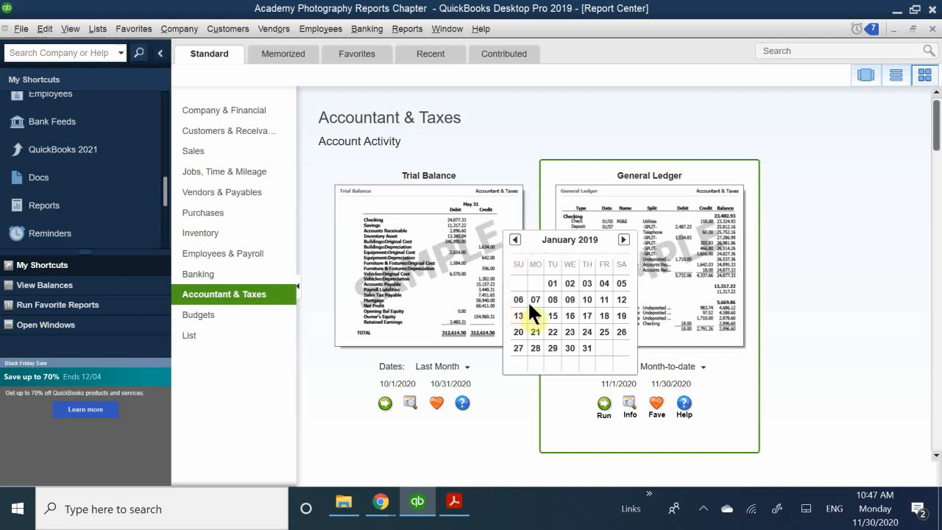
click(551, 284)
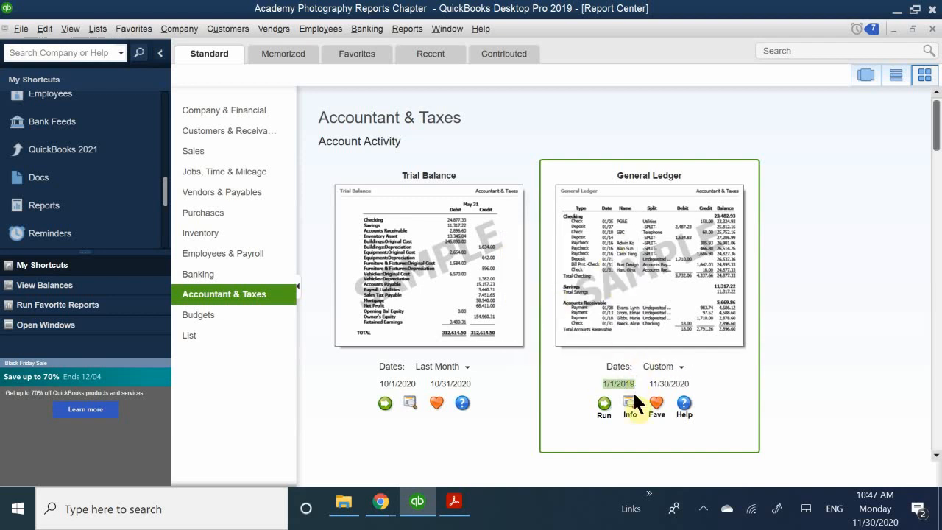
Set the end date of the General Ledger report to 1/31/2019
click(682, 383)
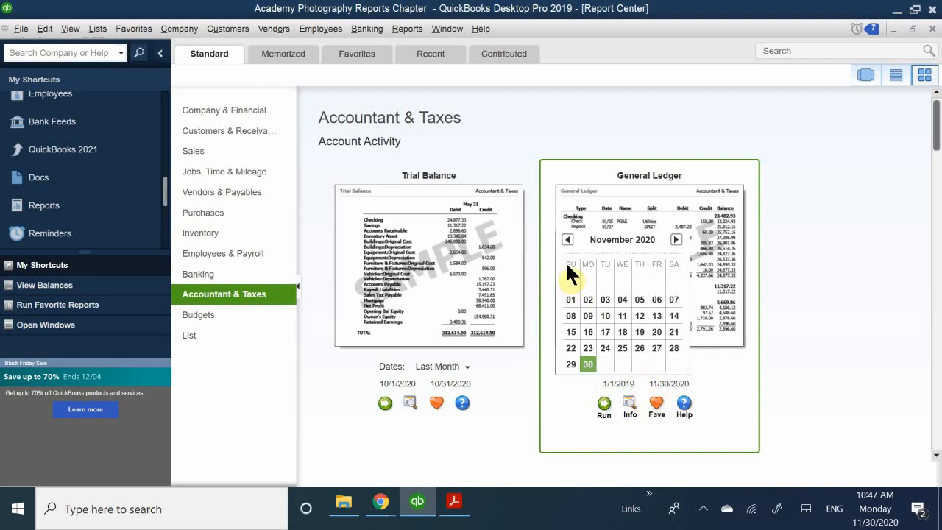
click(567, 240)
click(568, 240)
click(567, 240)
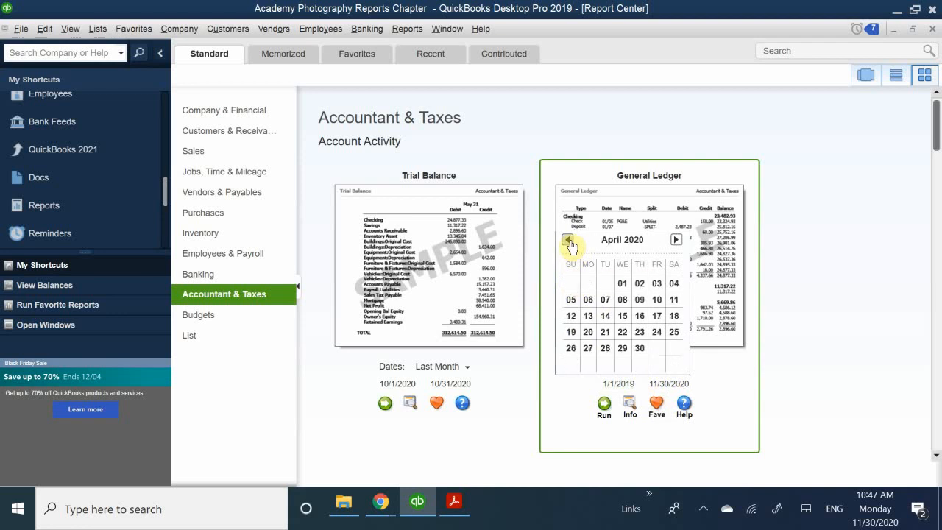
click(567, 240)
click(568, 240)
click(567, 240)
click(567, 239)
click(567, 239)
click(567, 240)
click(568, 240)
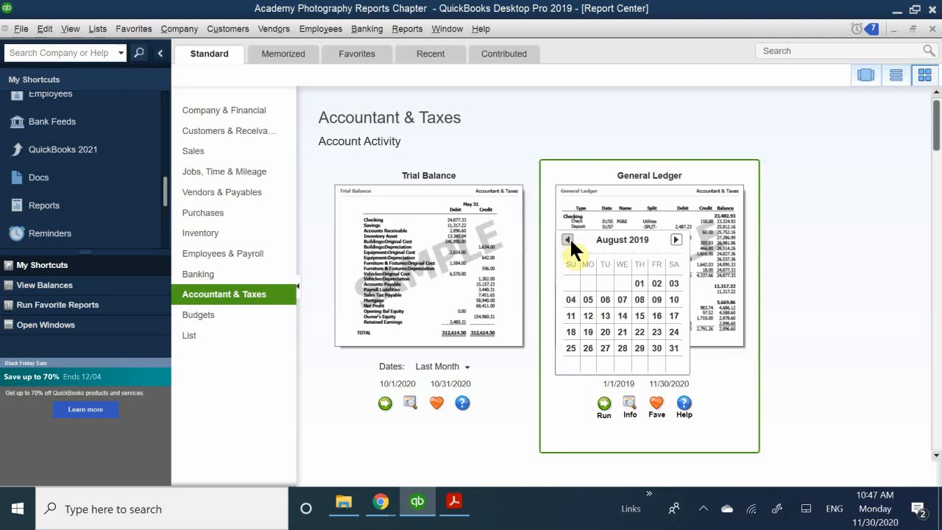
click(567, 240)
click(567, 240)
click(568, 240)
click(567, 240)
click(567, 239)
click(567, 240)
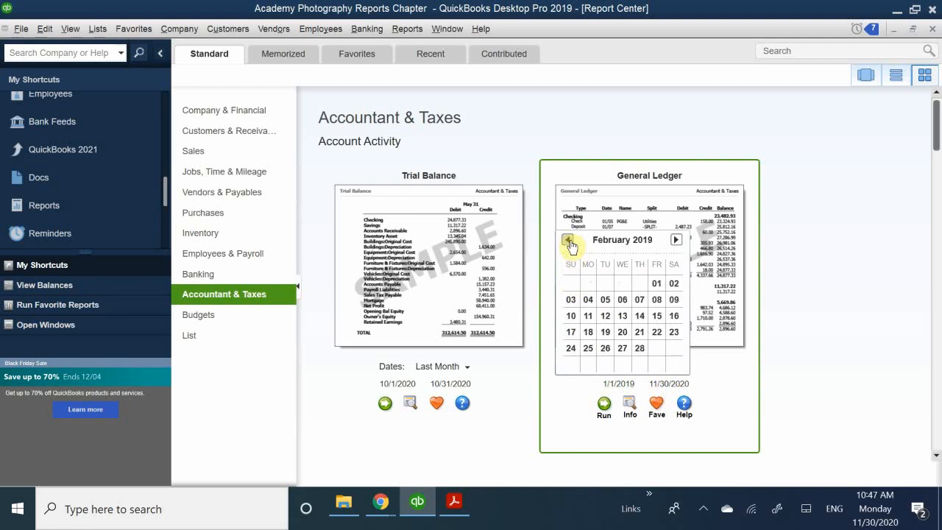
click(567, 239)
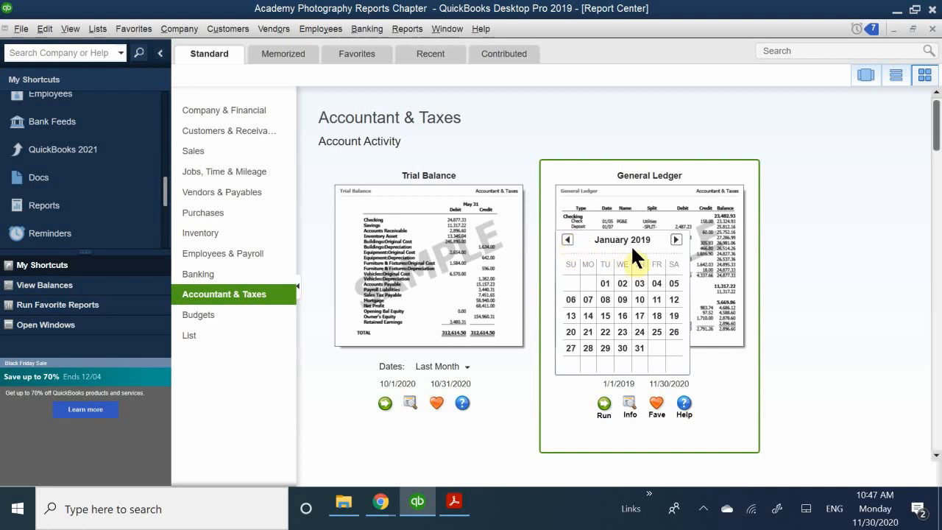
click(638, 347)
Run the General Ledger report and dismiss the Collapsing and Expanding Transactions message with its future display turned off
click(601, 404)
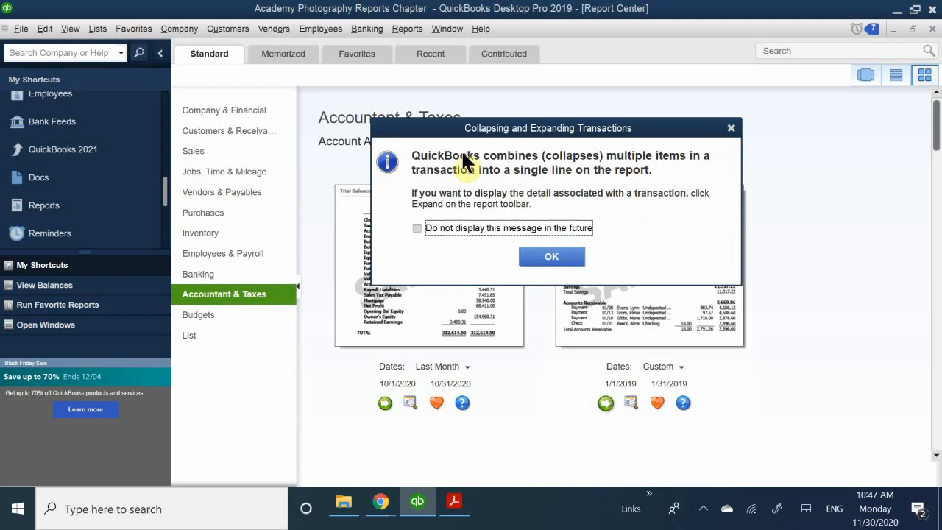
click(492, 230)
click(536, 252)
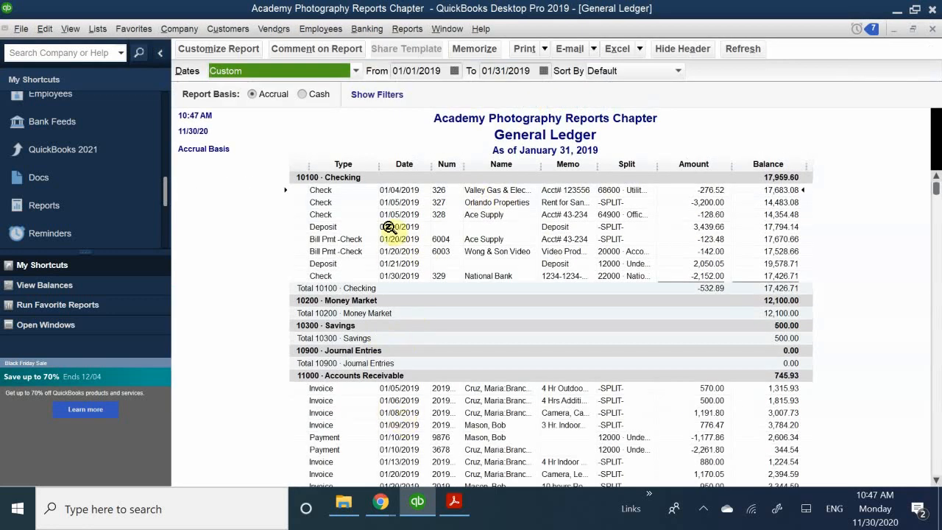
Examine the General Ledger report's account transactions and balances from Checking through the TOTAL row, and close the report
scroll(391, 239, down, 5)
scroll(391, 242, down, 15)
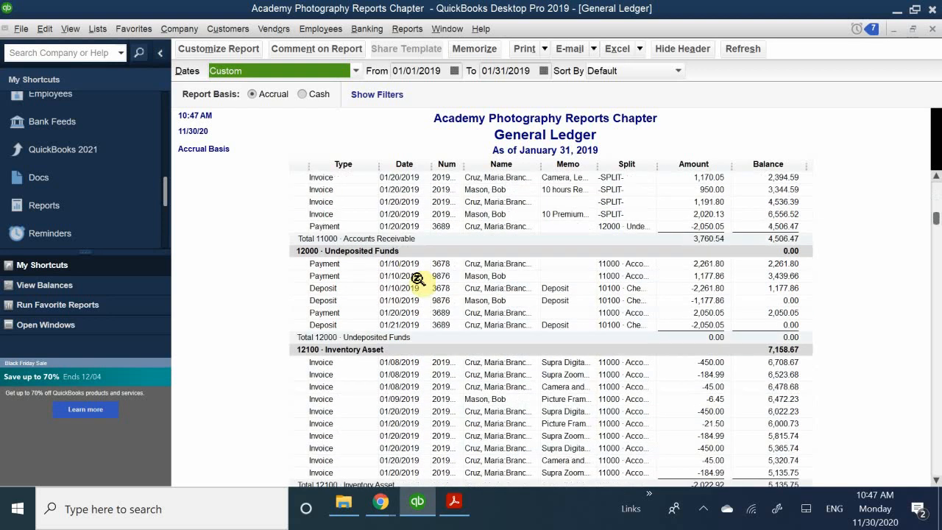
scroll(439, 303, down, 5)
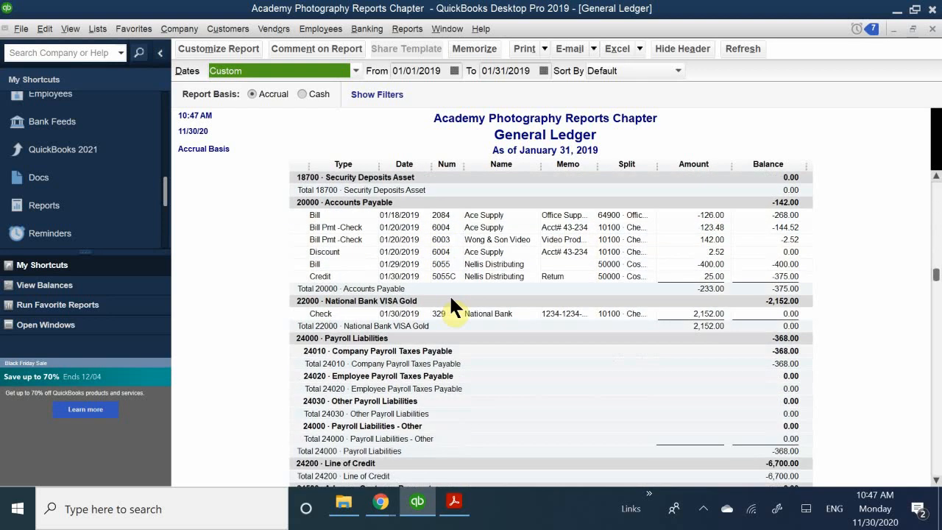
scroll(458, 297, down, 7)
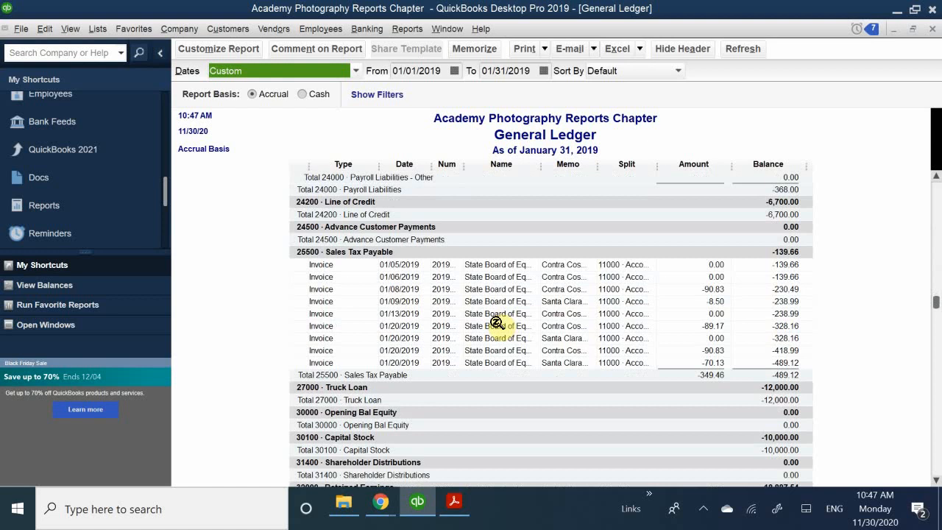
scroll(510, 281, down, 6)
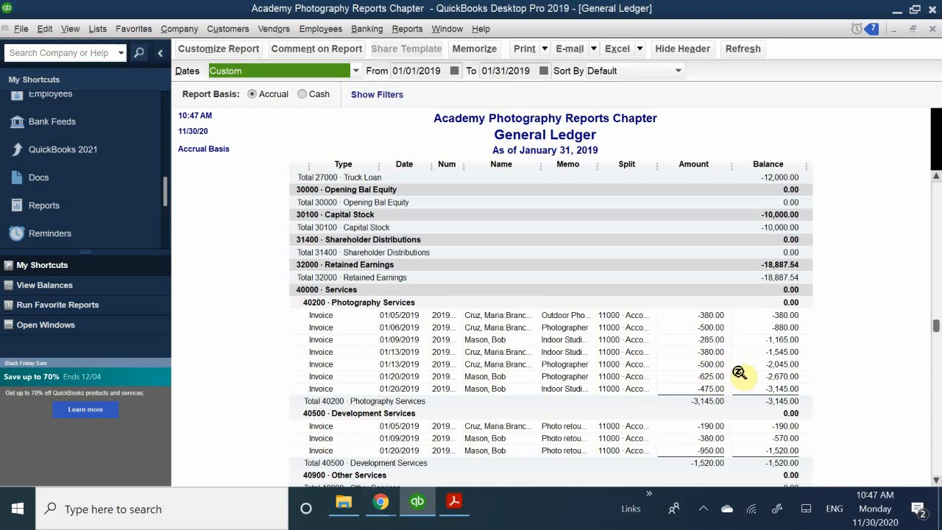
scroll(816, 347, down, 2)
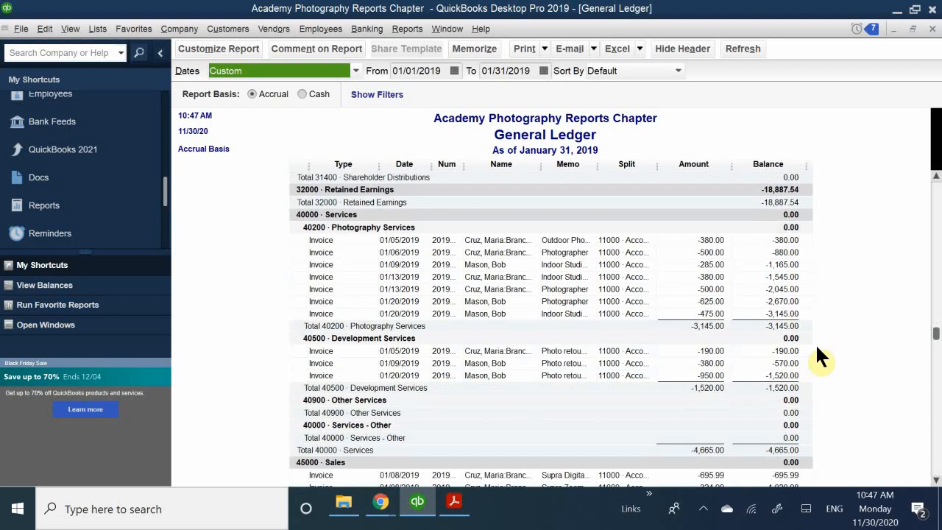
scroll(816, 348, down, 15)
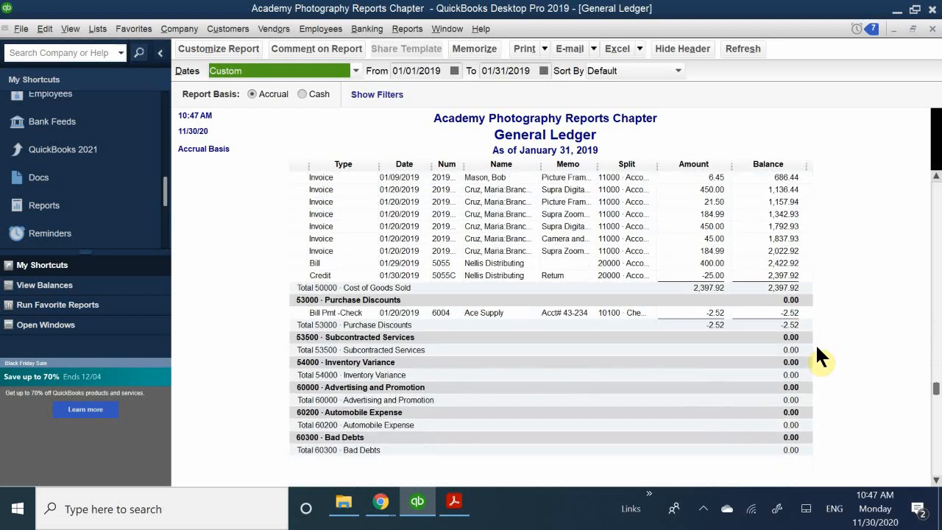
scroll(816, 348, down, 15)
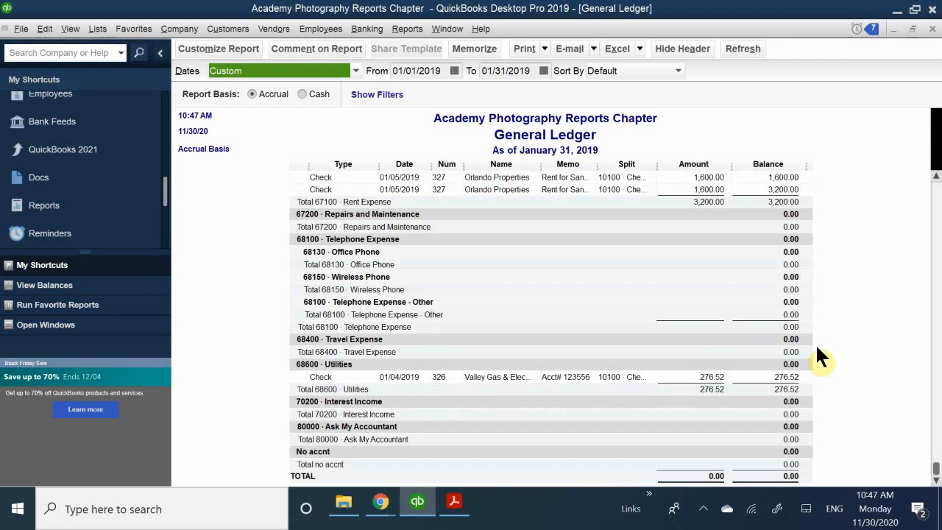
scroll(816, 347, up, 18)
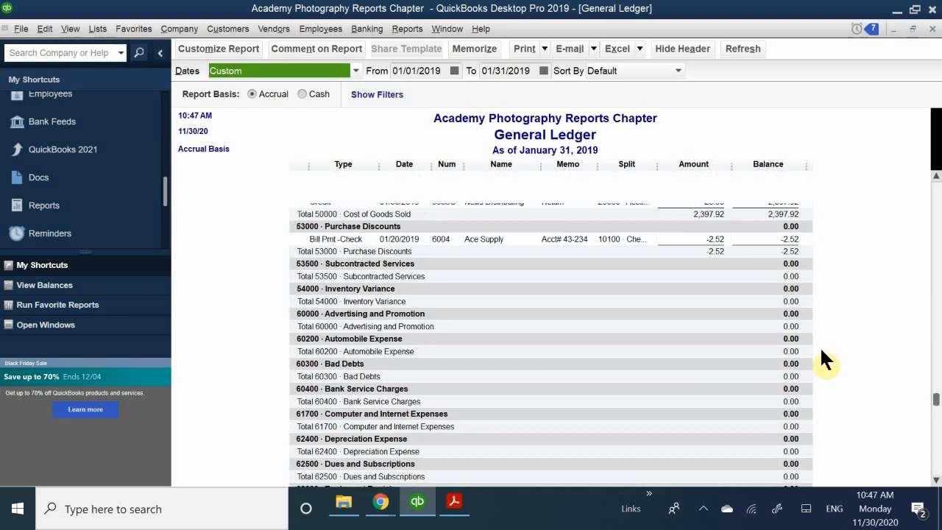
scroll(820, 346, up, 18)
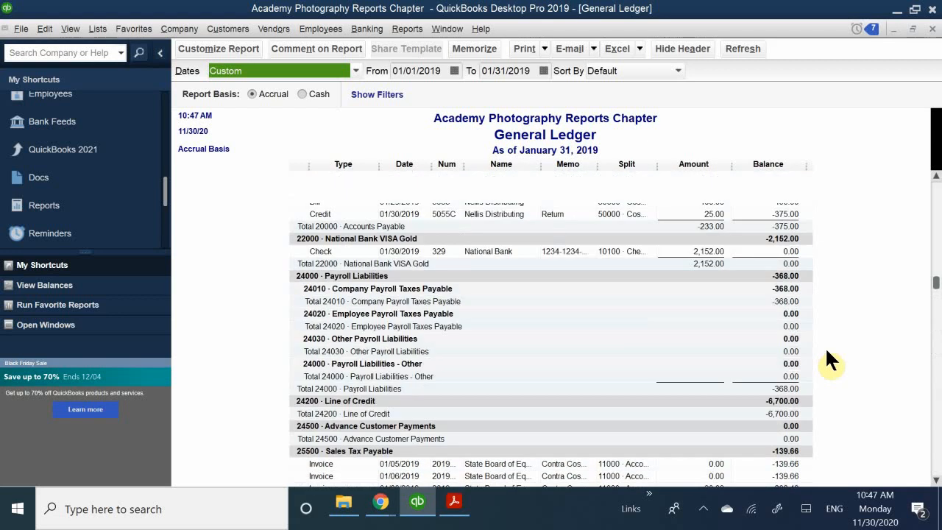
scroll(825, 346, up, 18)
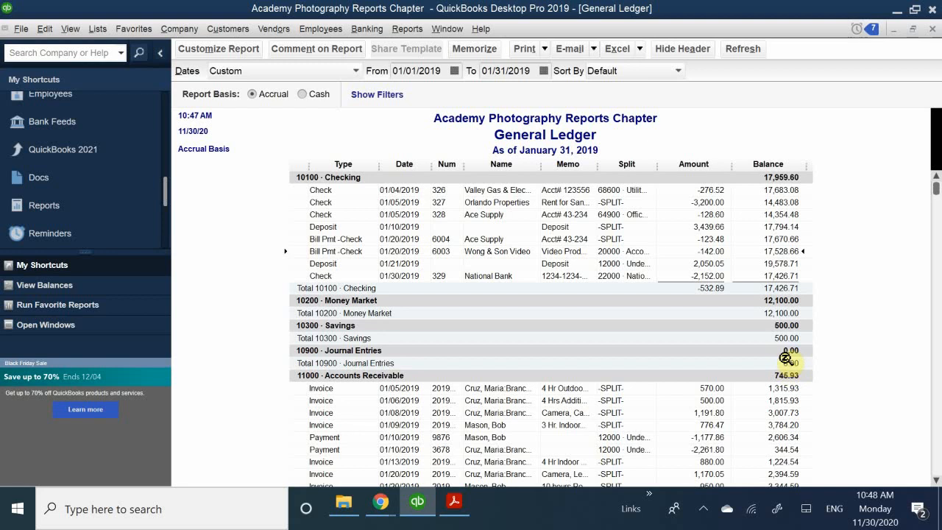
scroll(786, 358, down, 12)
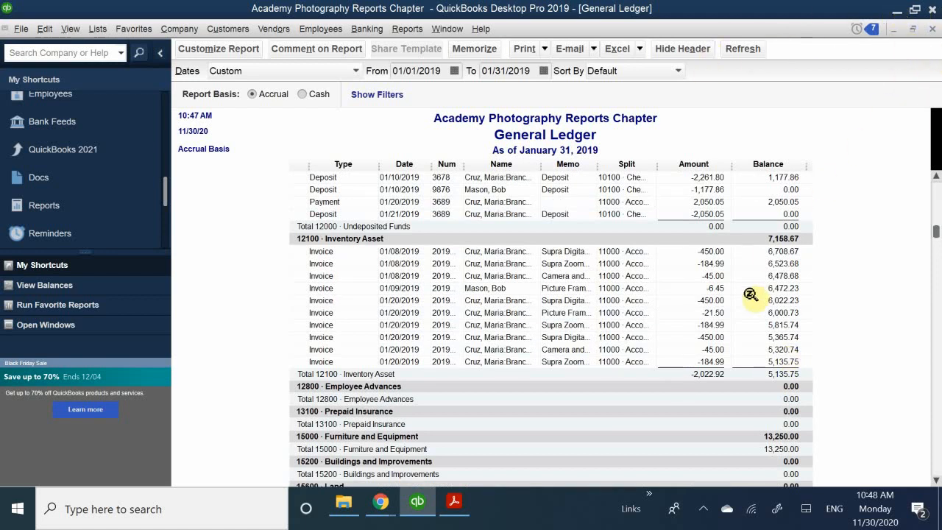
click(932, 28)
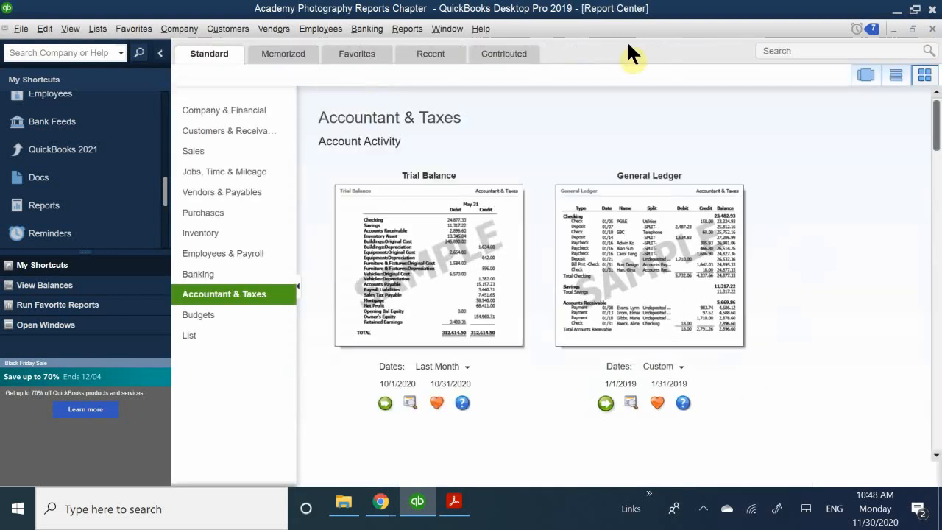
Set the start date of the Trial Balance report to 1/1/2019
click(390, 385)
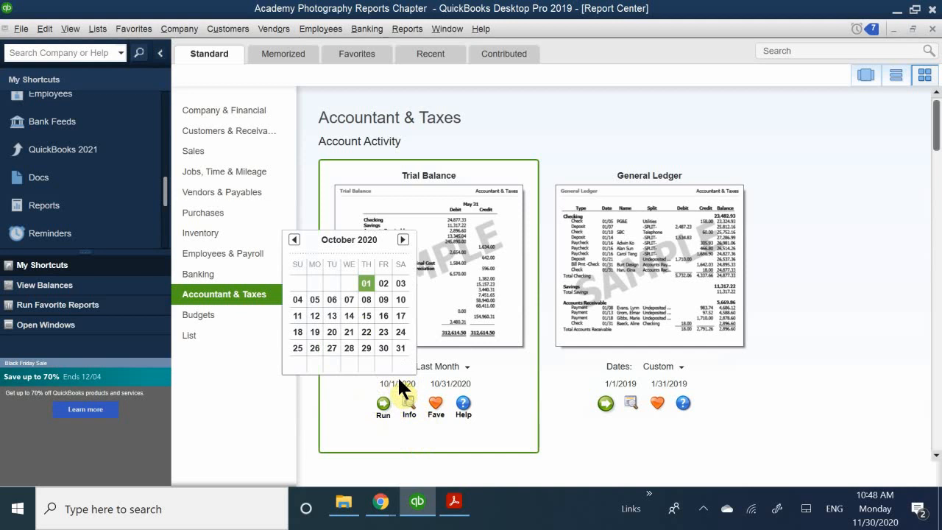
click(294, 241)
click(294, 240)
click(293, 240)
click(294, 241)
click(293, 240)
click(294, 241)
click(294, 241)
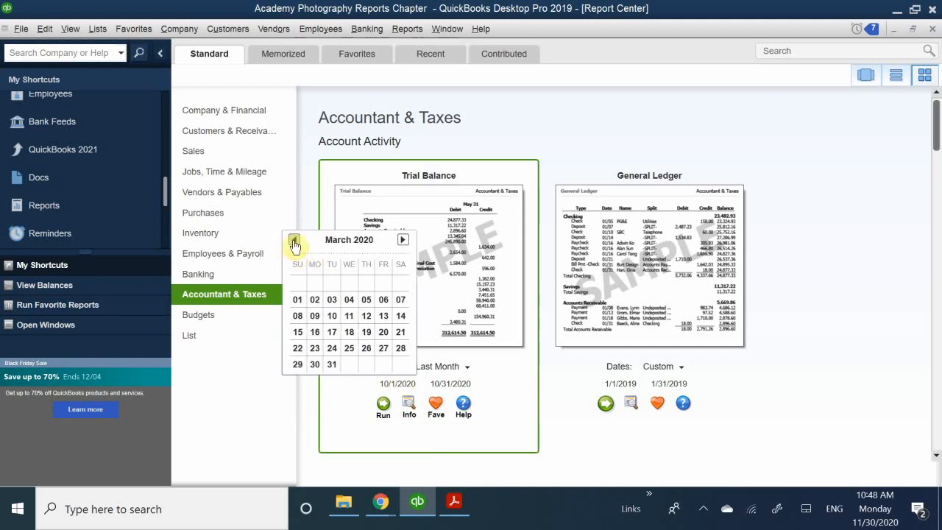
click(293, 240)
click(294, 241)
click(293, 240)
click(293, 241)
click(293, 241)
click(294, 240)
click(293, 241)
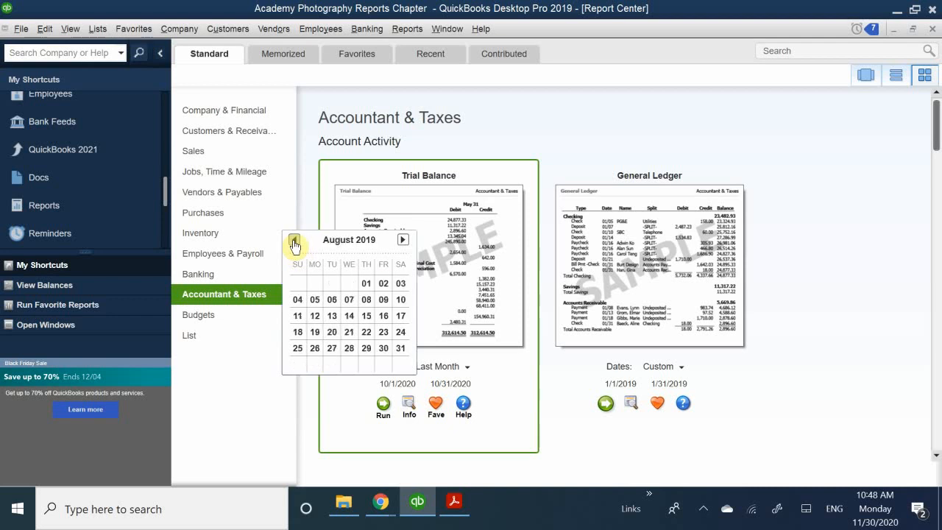
click(293, 240)
click(294, 241)
click(293, 240)
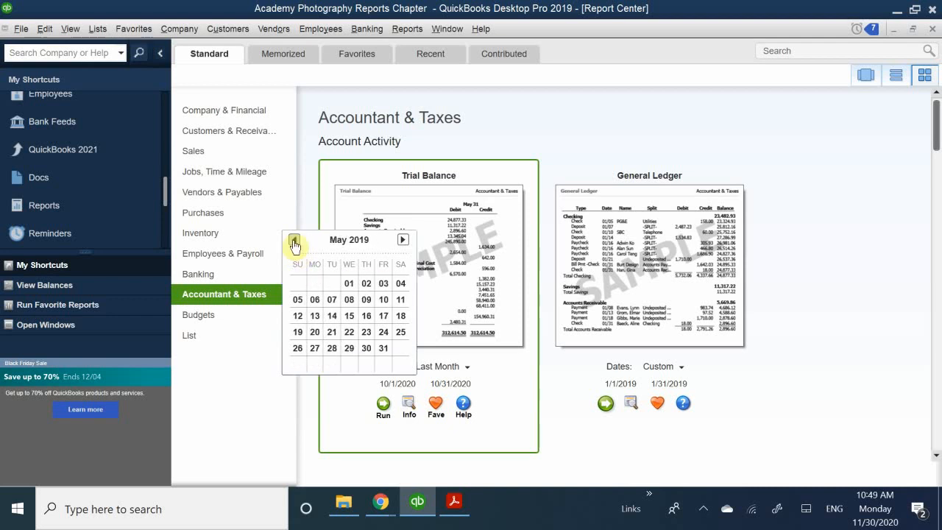
click(293, 240)
click(293, 240)
click(293, 241)
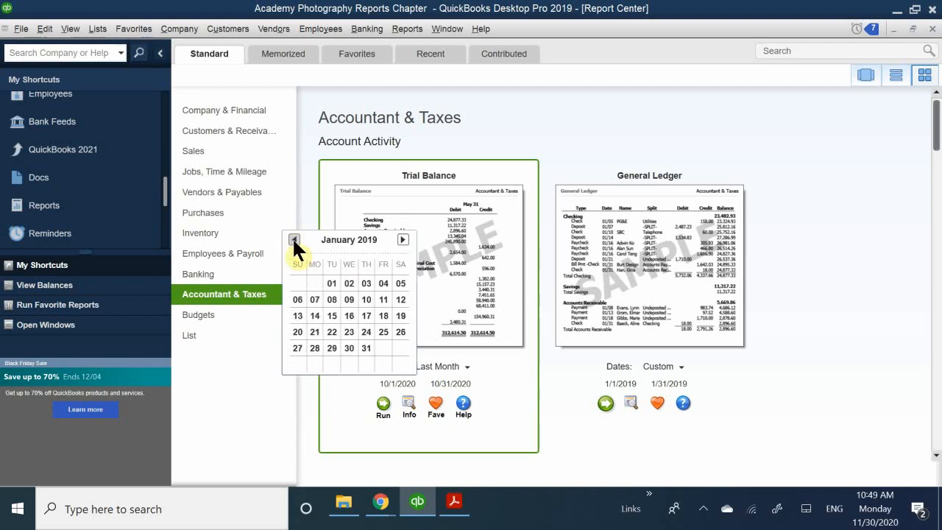
click(331, 283)
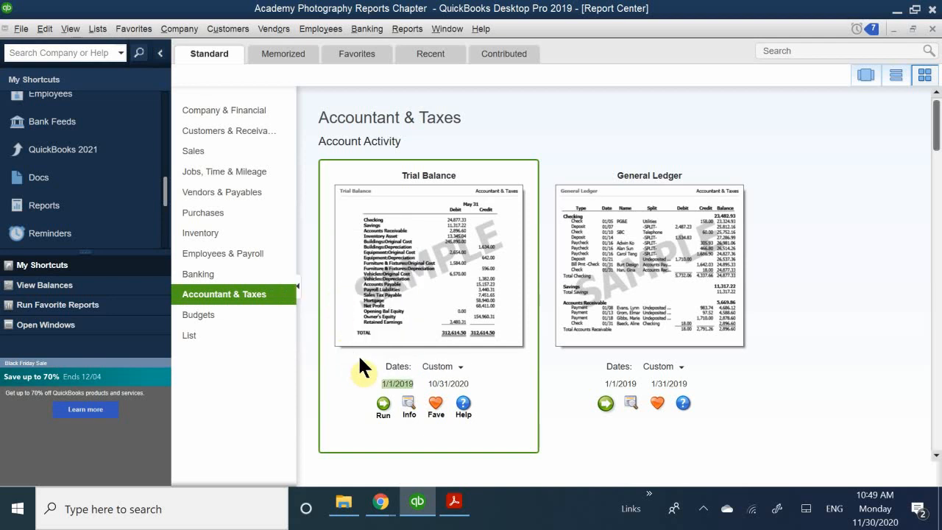
Set the end date of the Trial Balance report to 1/31/2019 and run the report
click(439, 382)
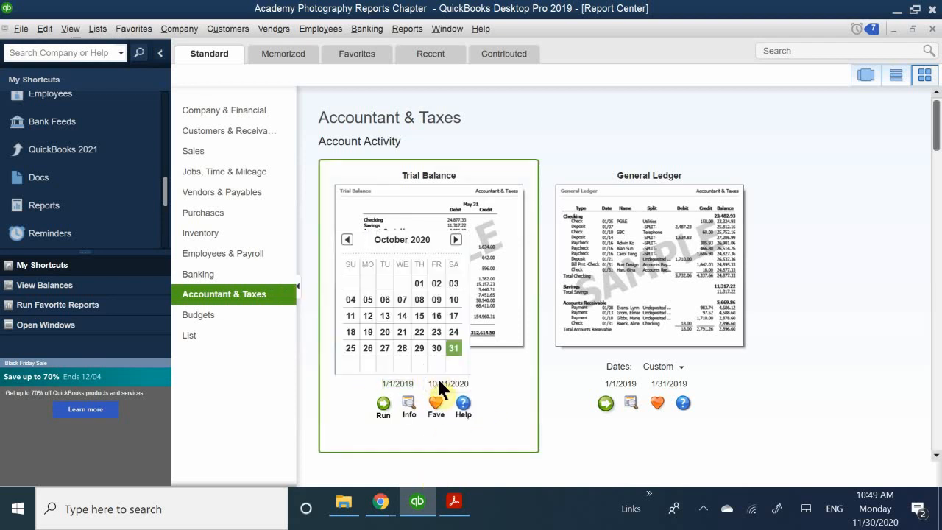
click(346, 241)
click(347, 240)
click(347, 241)
click(346, 240)
click(346, 241)
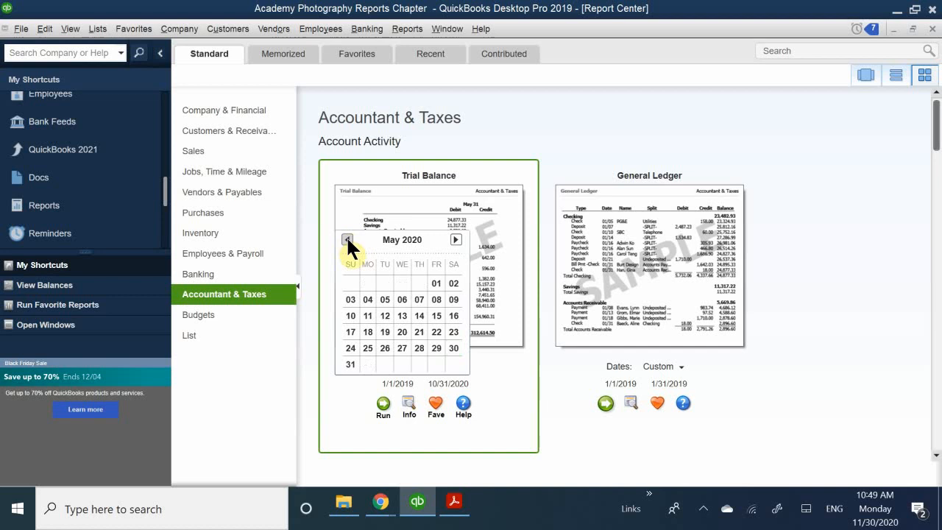
click(346, 241)
click(346, 240)
click(346, 240)
click(346, 240)
click(346, 240)
click(347, 241)
click(347, 240)
click(346, 240)
click(346, 241)
click(347, 240)
click(347, 241)
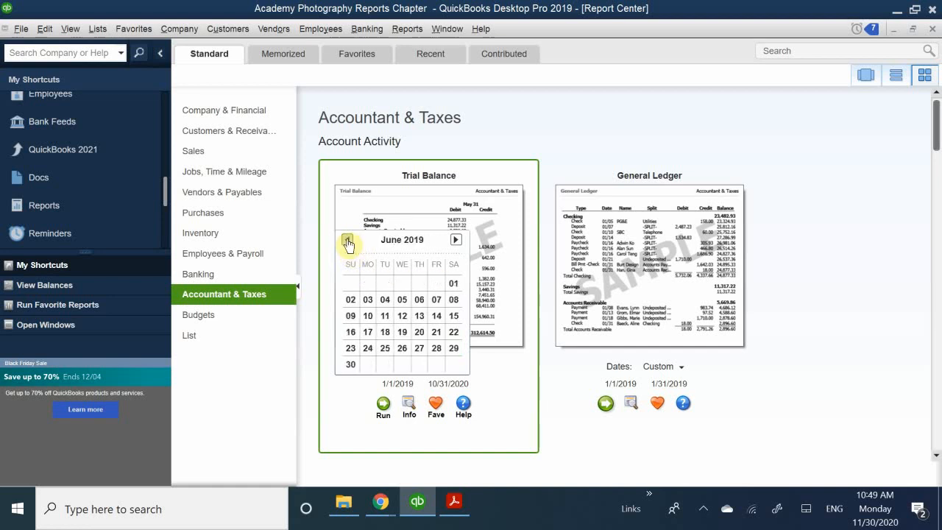
click(347, 240)
click(347, 241)
click(346, 241)
click(346, 241)
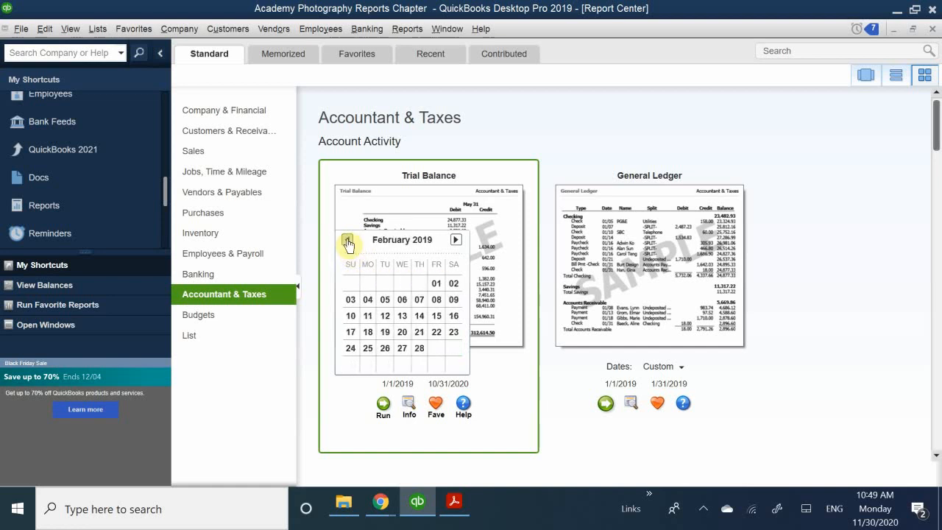
click(346, 241)
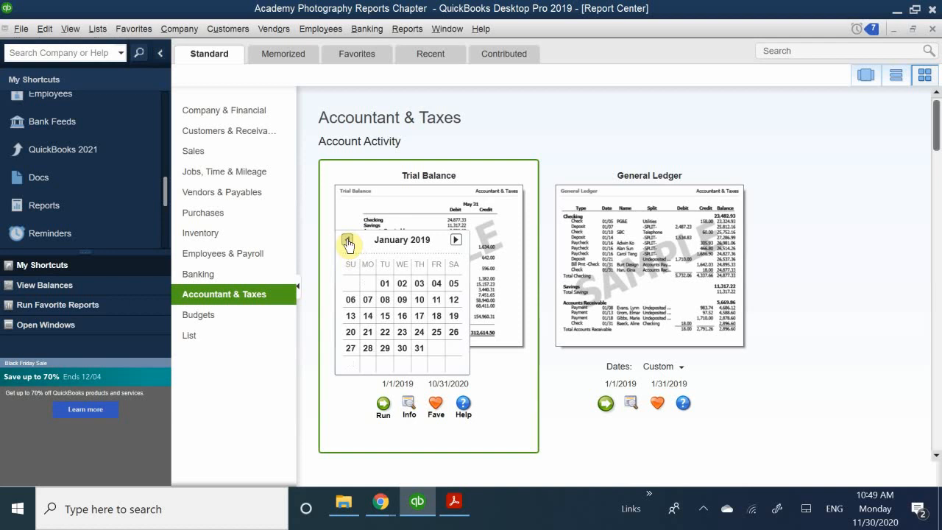
click(417, 343)
click(383, 403)
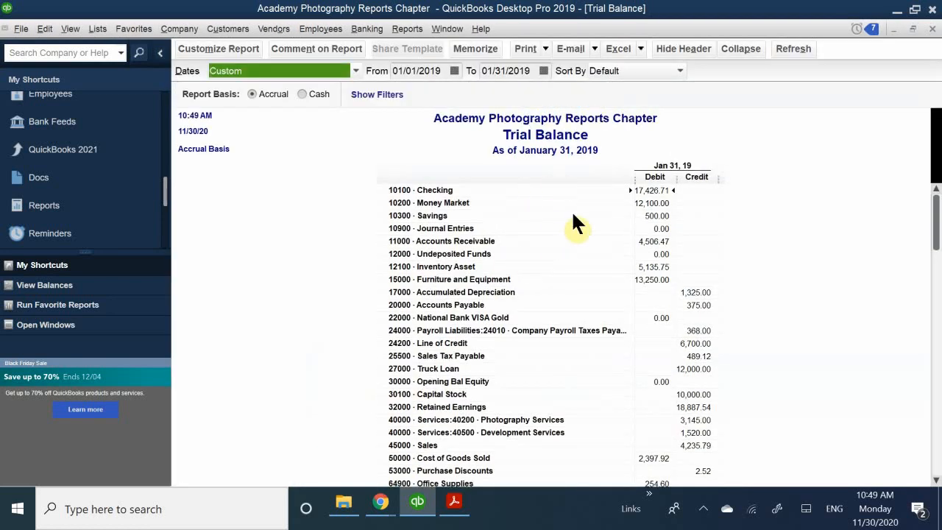
Examine the Trial Balance debit and credit columns down to the TOTAL row and dismiss the Malwarebytes notification
scroll(581, 221, down, 1)
scroll(592, 234, down, 1)
scroll(602, 225, up, 2)
scroll(717, 227, down, 3)
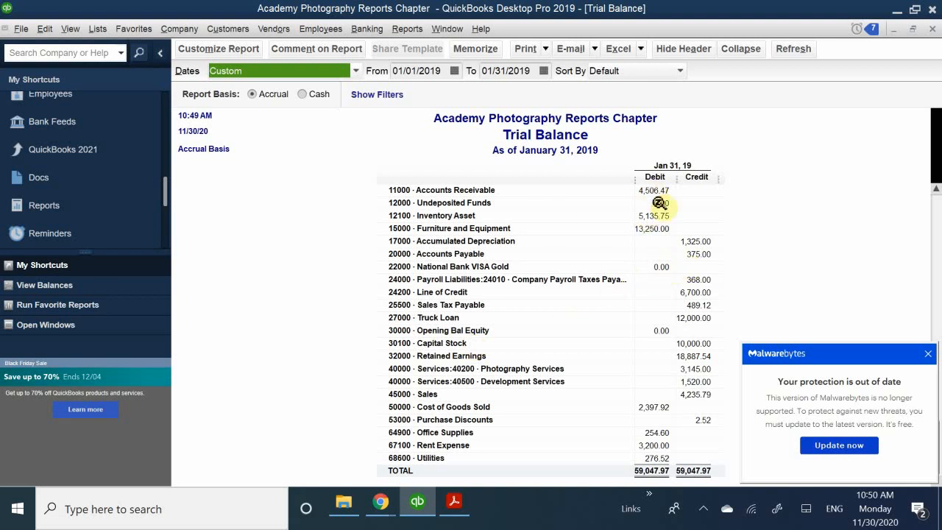
scroll(662, 211, up, 2)
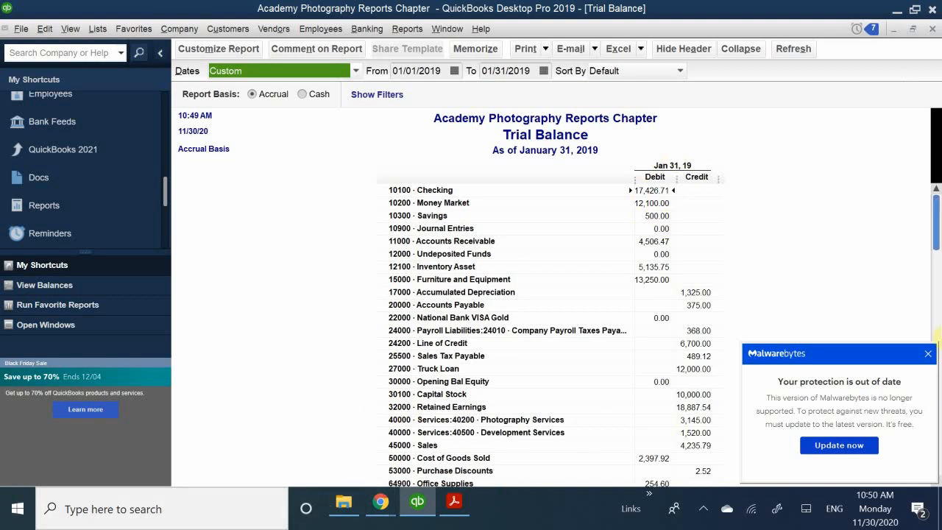
click(926, 354)
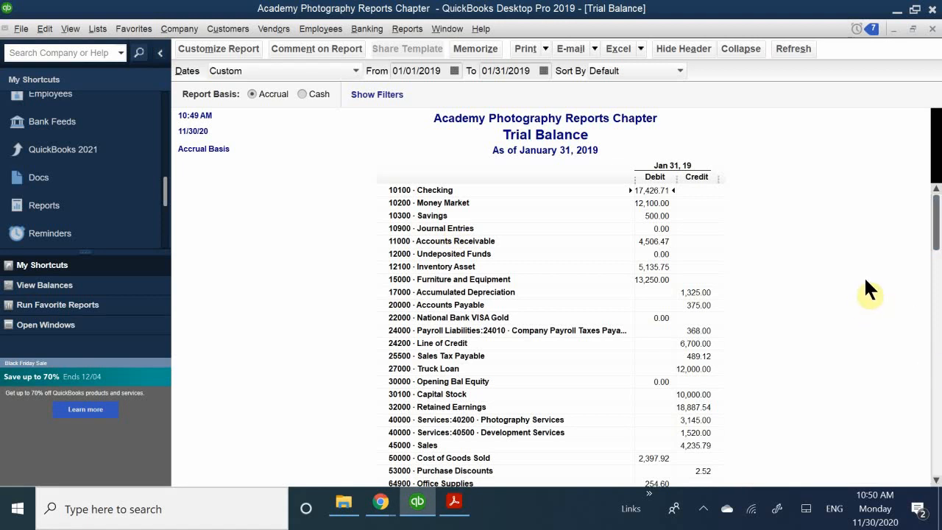
Look over the Trial Balance accounts once more and close the report
scroll(862, 284, down, 2)
scroll(862, 283, up, 2)
click(932, 30)
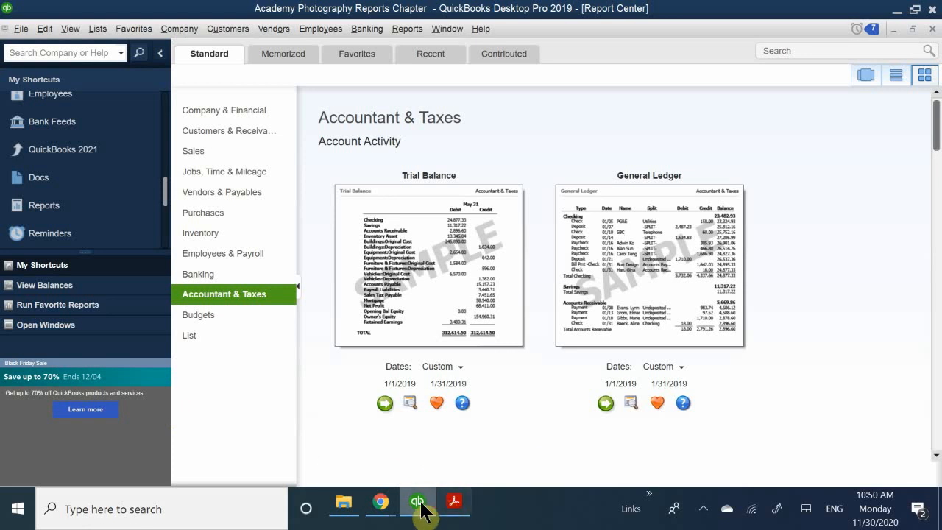
Look over the available report categories, including Scheduled Reports and the Company & Financial reports
mouse_move(468, 507)
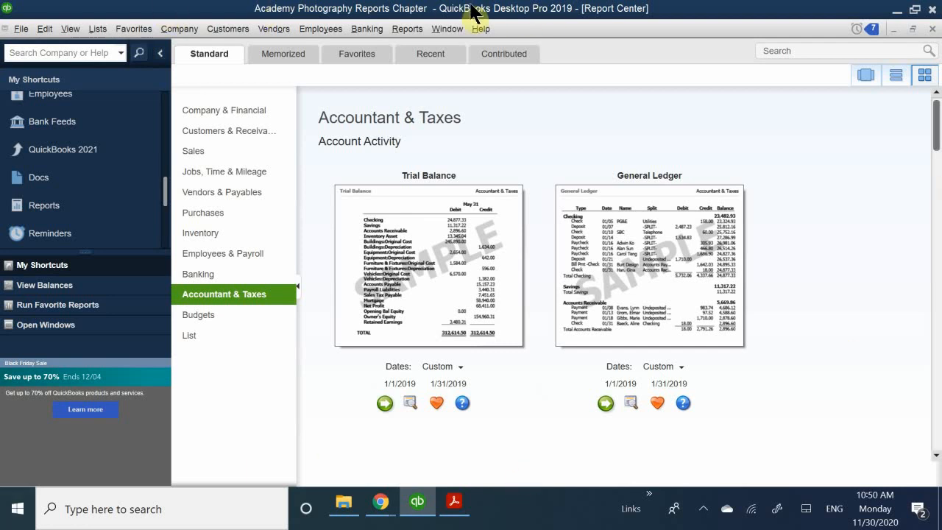
click(407, 28)
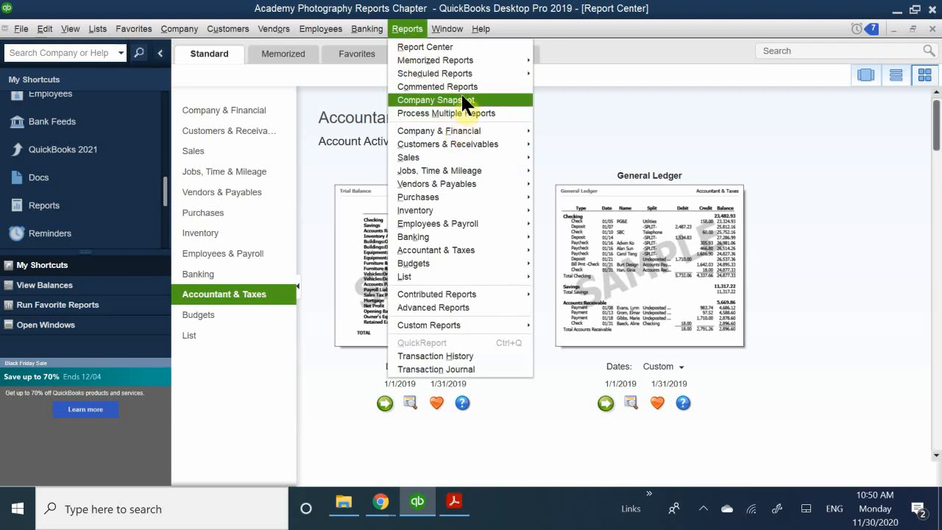
mouse_move(474, 76)
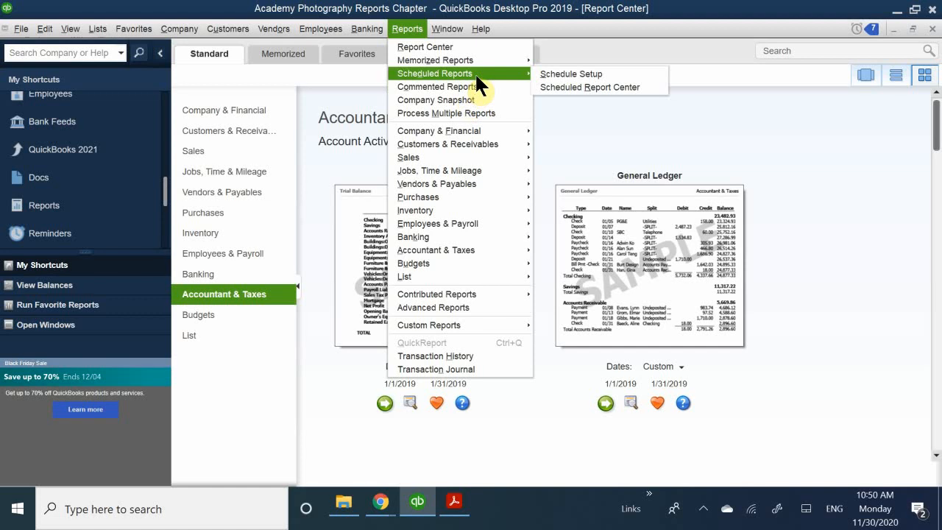
mouse_move(467, 126)
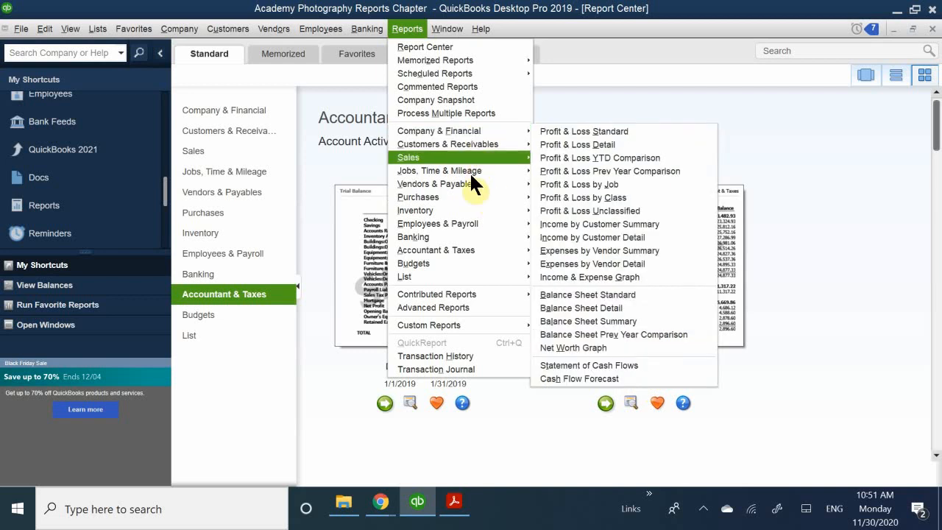
mouse_move(481, 254)
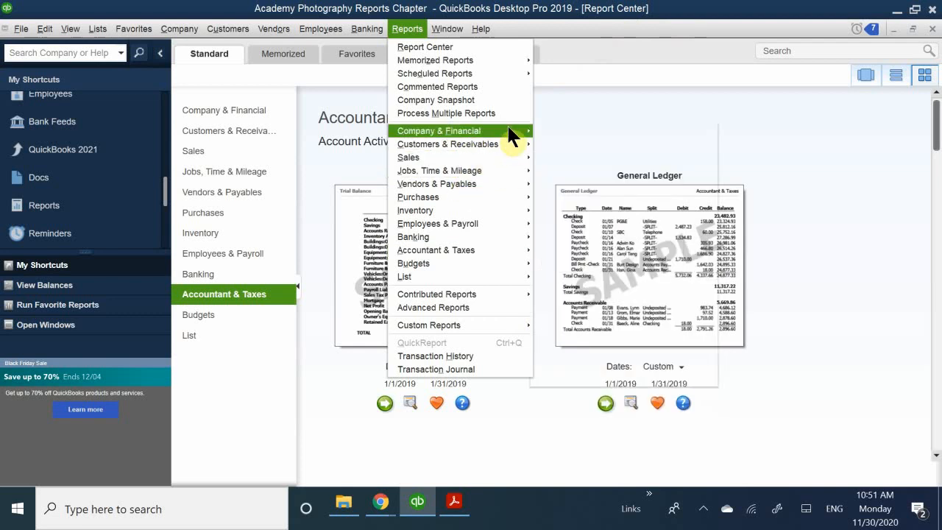
mouse_move(513, 131)
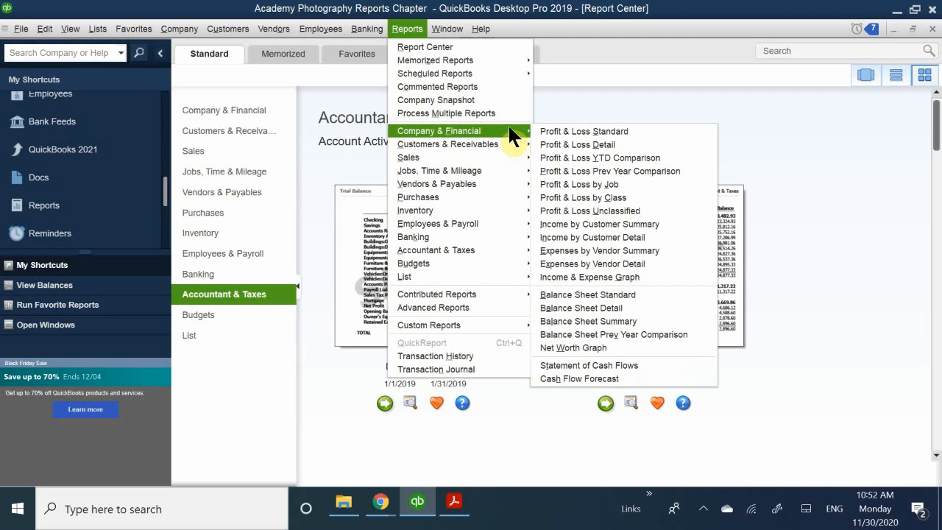
click(480, 29)
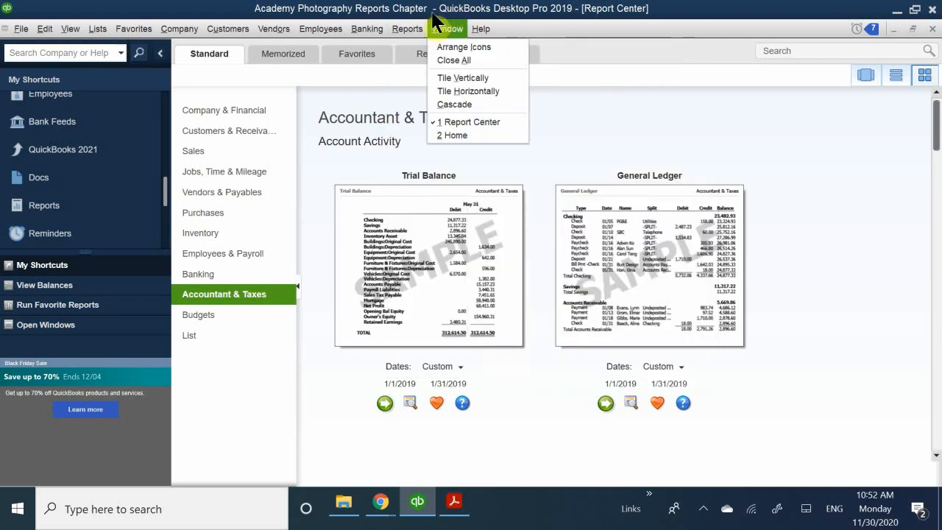
mouse_move(412, 29)
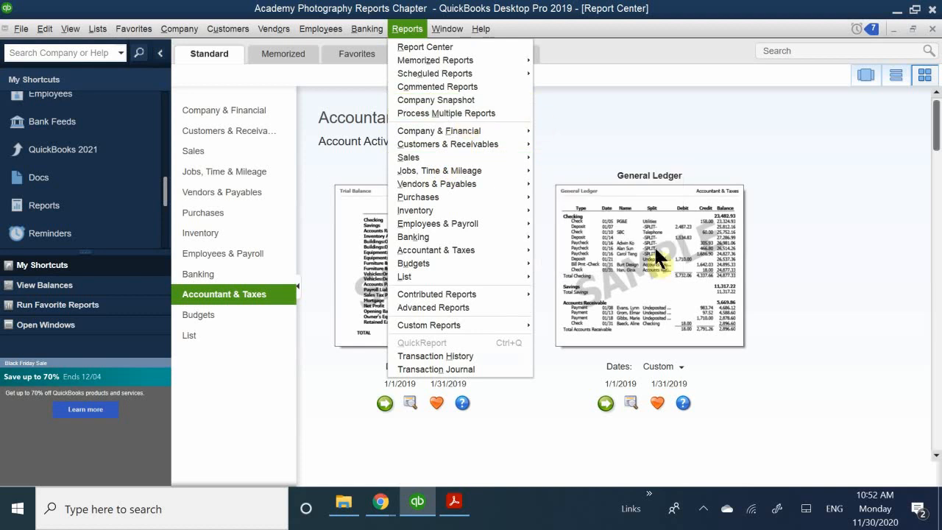
Switch to the QB CH 6.pdf textbook in Acrobat Reader and read the Voided/Deleted Transactions Reports section on page 176
click(335, 9)
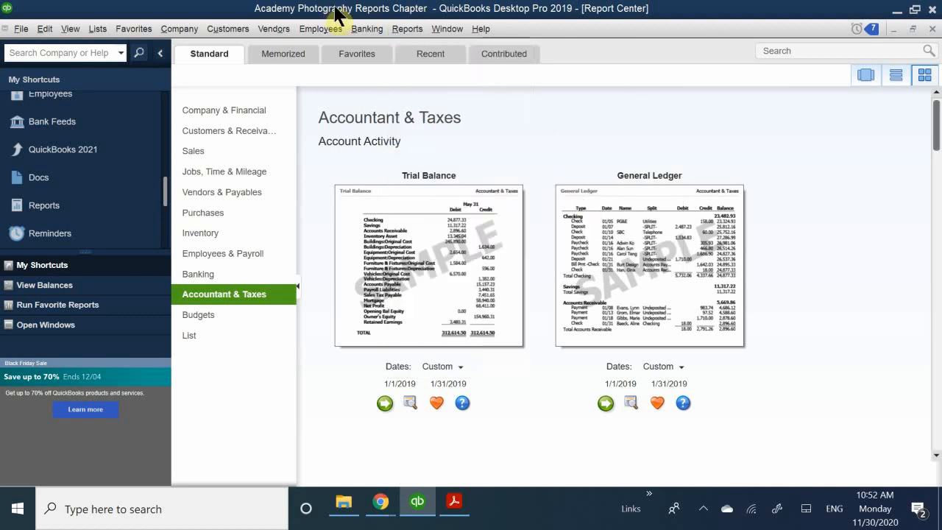
click(454, 504)
scroll(518, 316, down, 20)
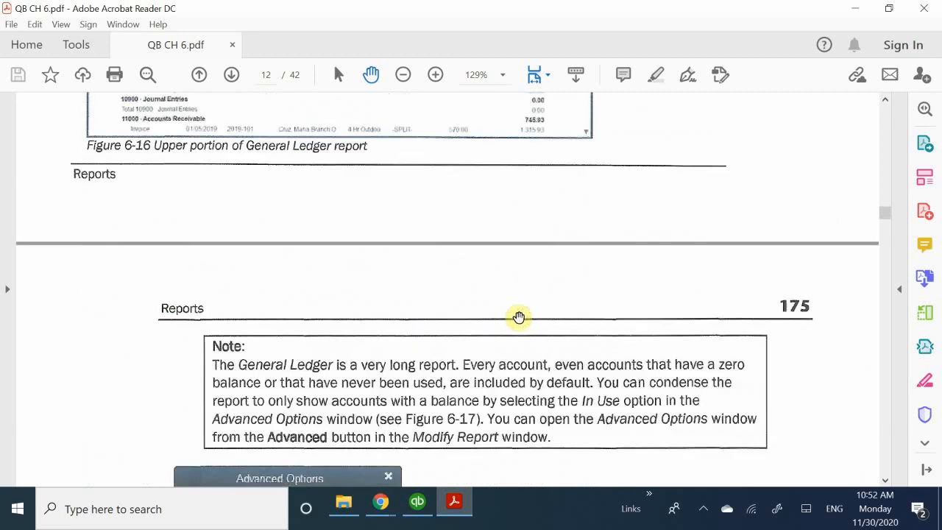
scroll(518, 316, down, 5)
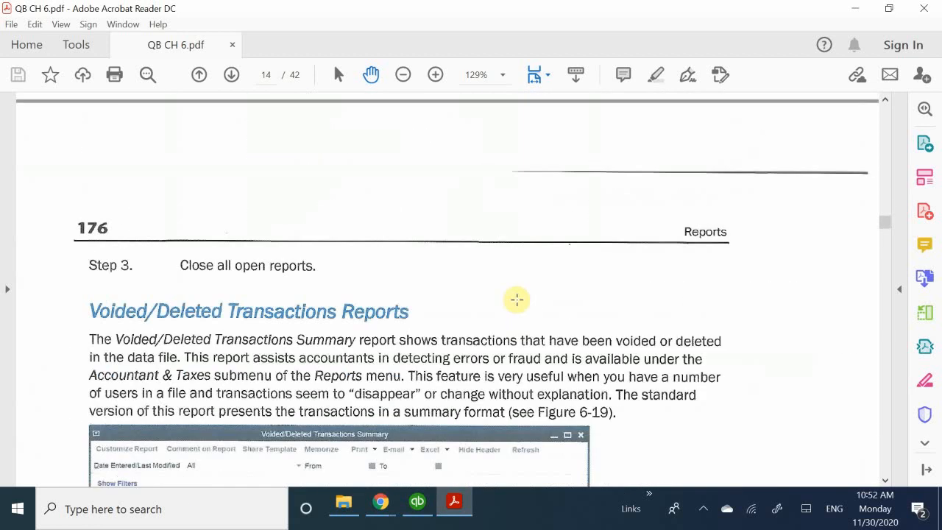
scroll(395, 258, down, 12)
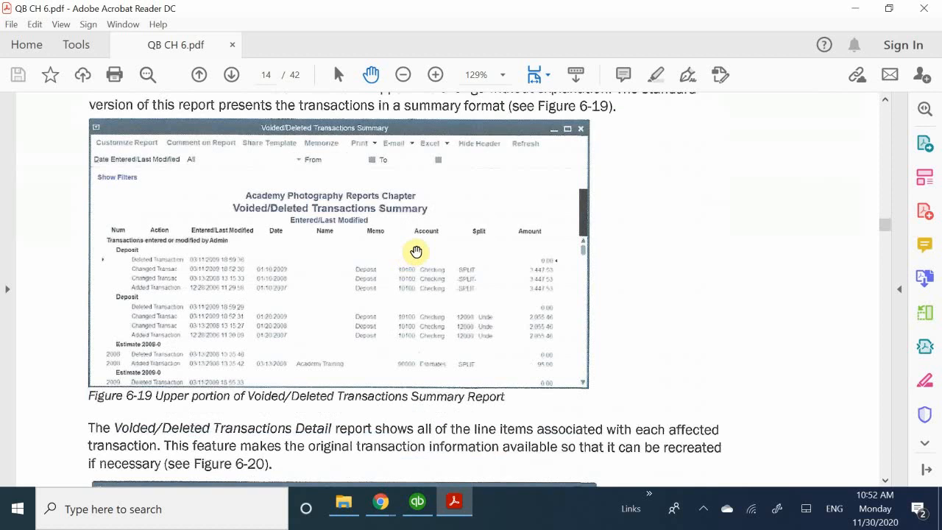
scroll(426, 251, down, 8)
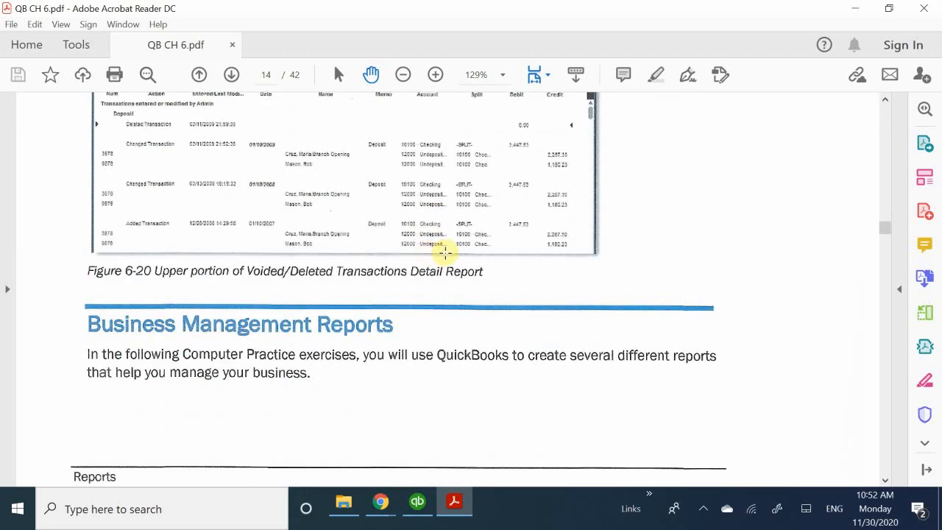
Read the Customer Phone List practice instructions on textbook page 177, under Business Management Reports
scroll(445, 253, down, 10)
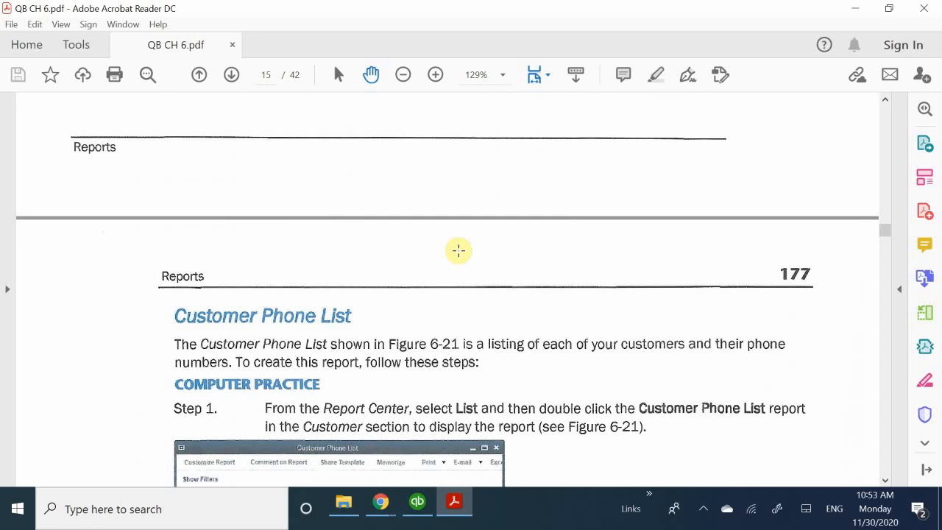
scroll(248, 361, down, 8)
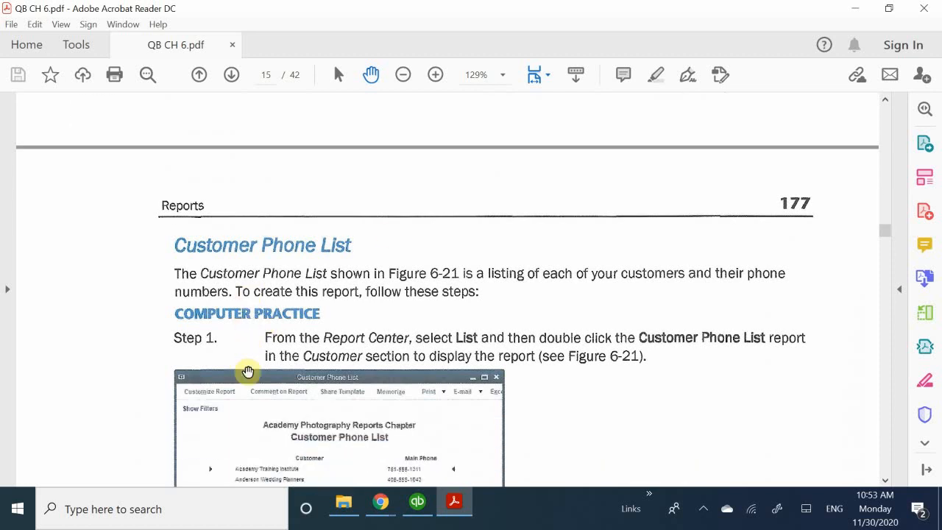
scroll(248, 372, down, 7)
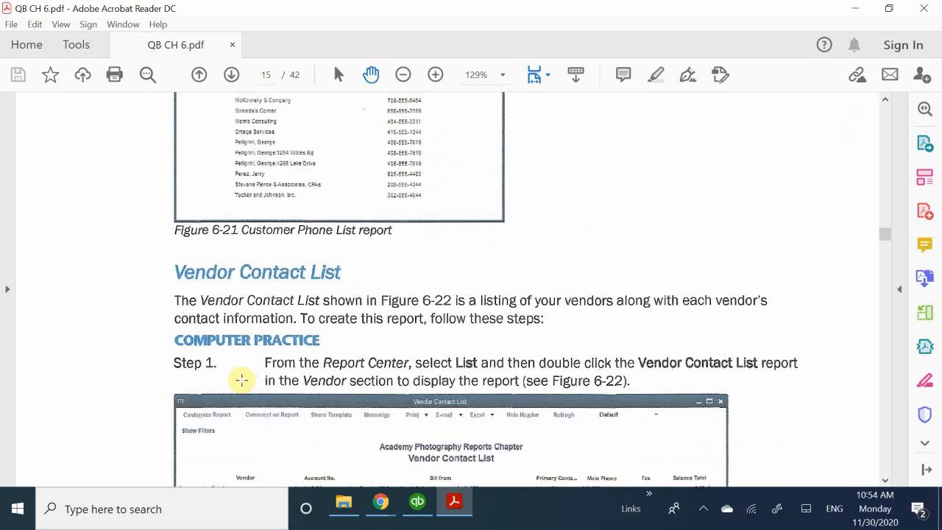
scroll(242, 368, up, 15)
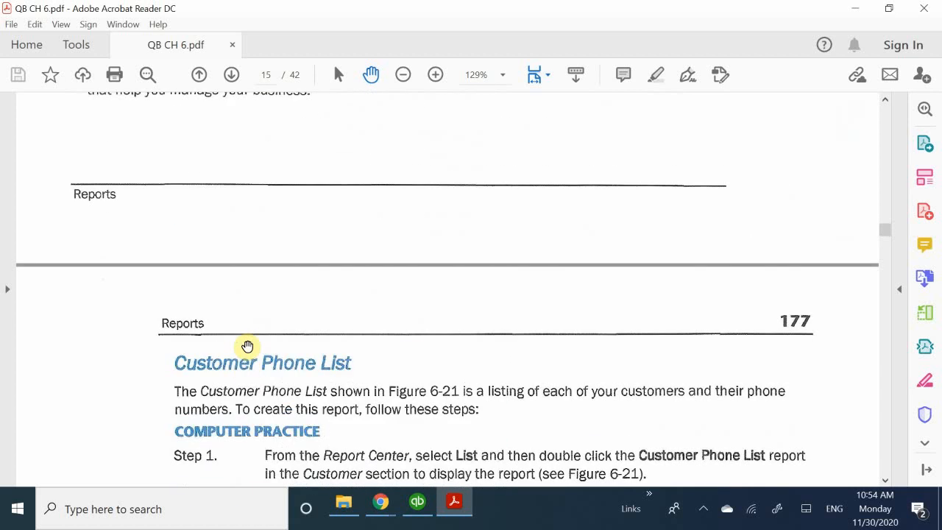
scroll(247, 346, down, 4)
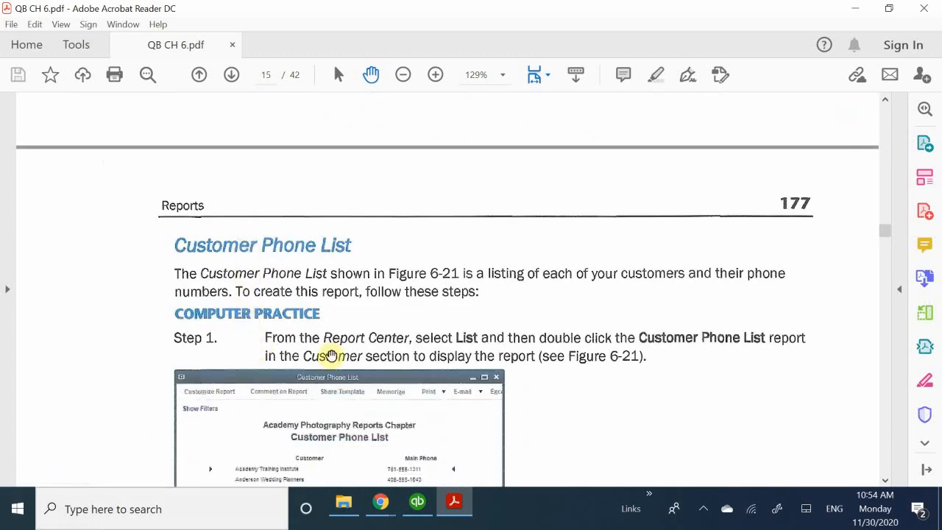
Switch to QuickBooks and browse the Sales reports in the Report Center, from Sales by Customer to Sales by Rep
click(417, 503)
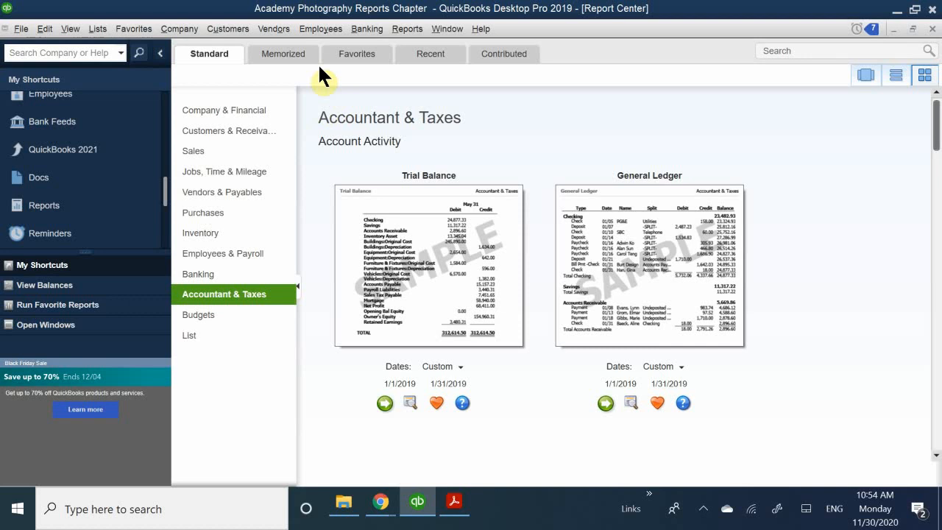
click(394, 31)
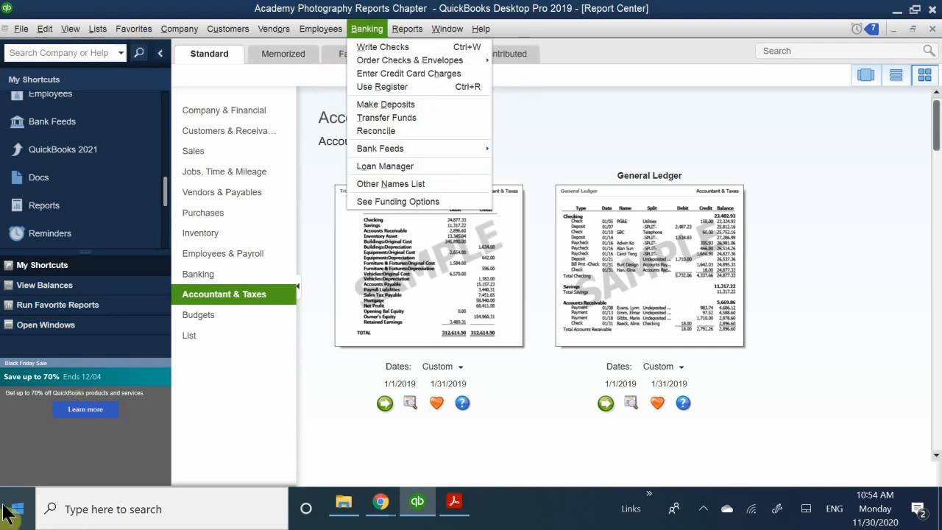
click(242, 387)
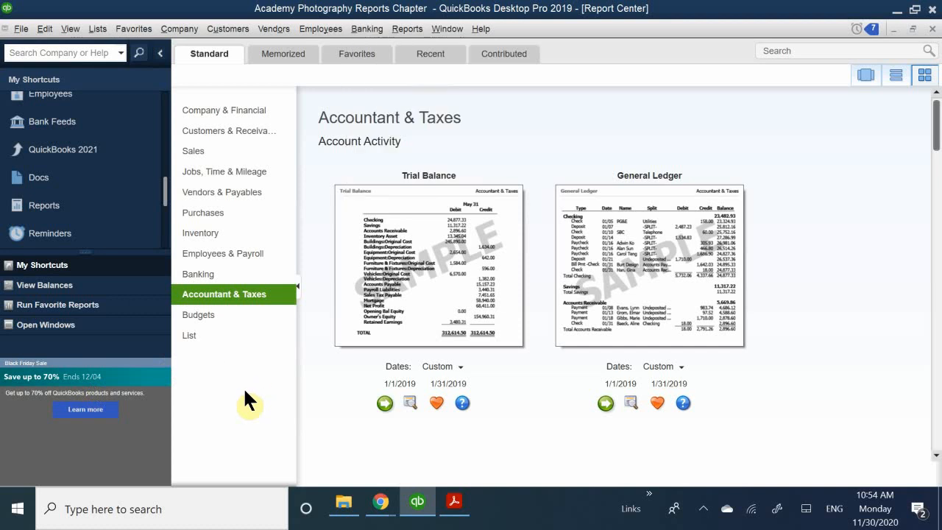
click(242, 151)
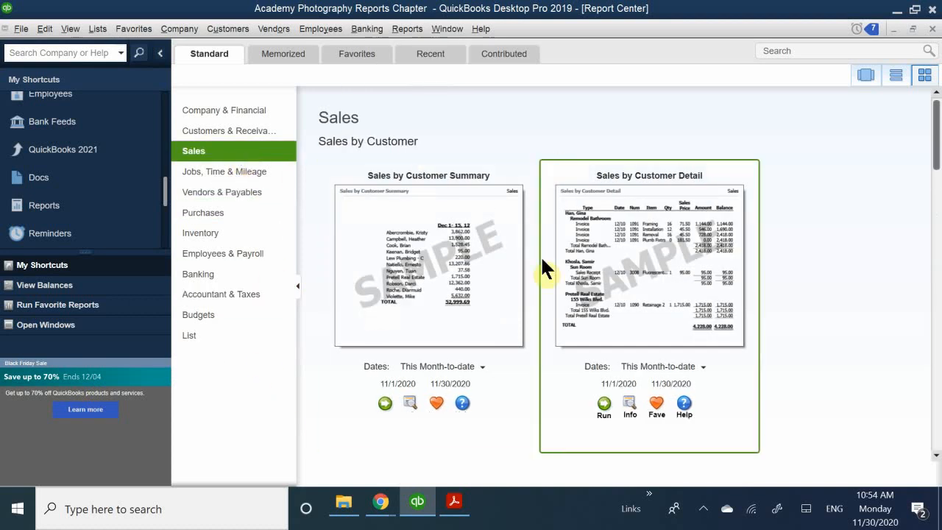
scroll(607, 280, down, 10)
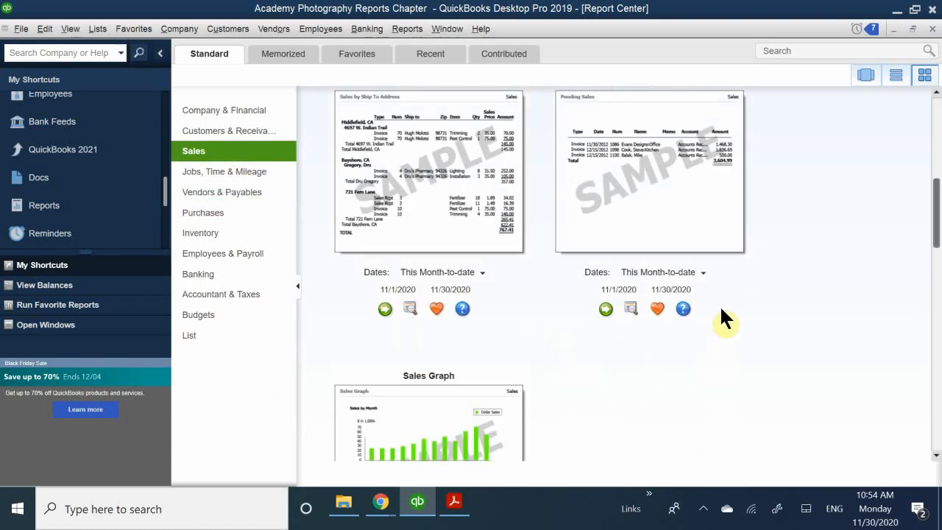
scroll(720, 305, down, 15)
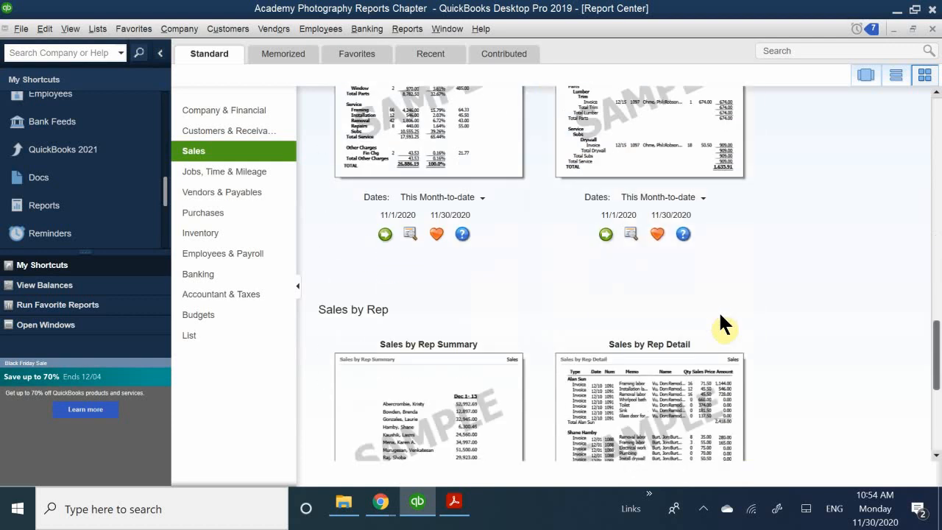
scroll(718, 311, up, 5)
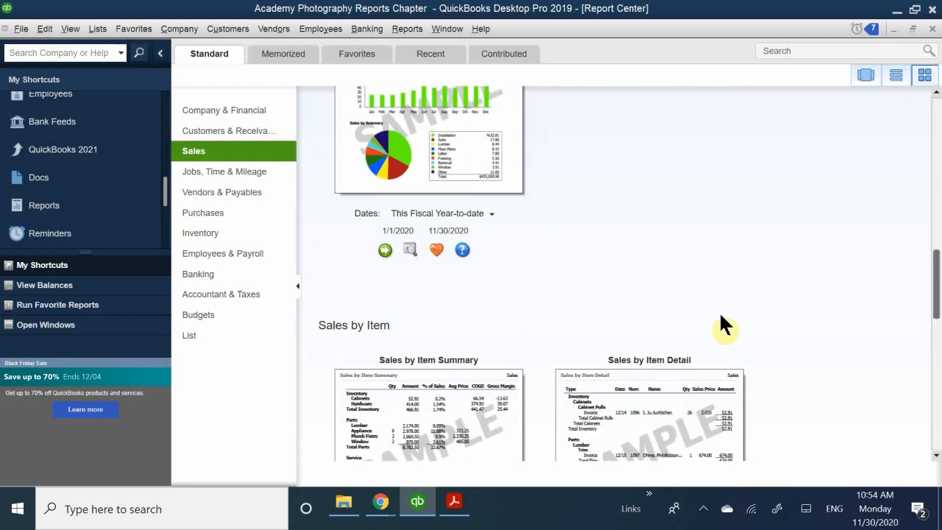
scroll(719, 311, up, 7)
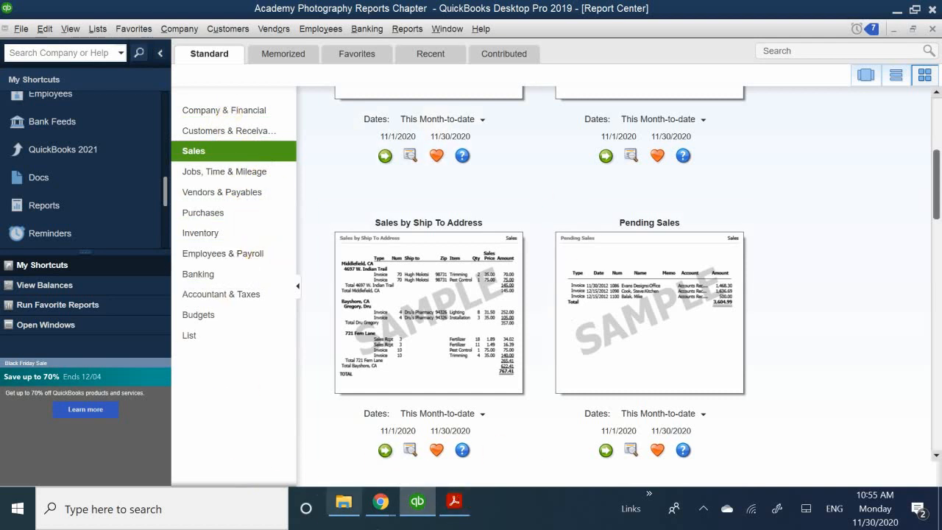
Return to the PDF textbook and review the Customer Phone List, Vendor Contact List and Item Price List practice instructions
click(465, 501)
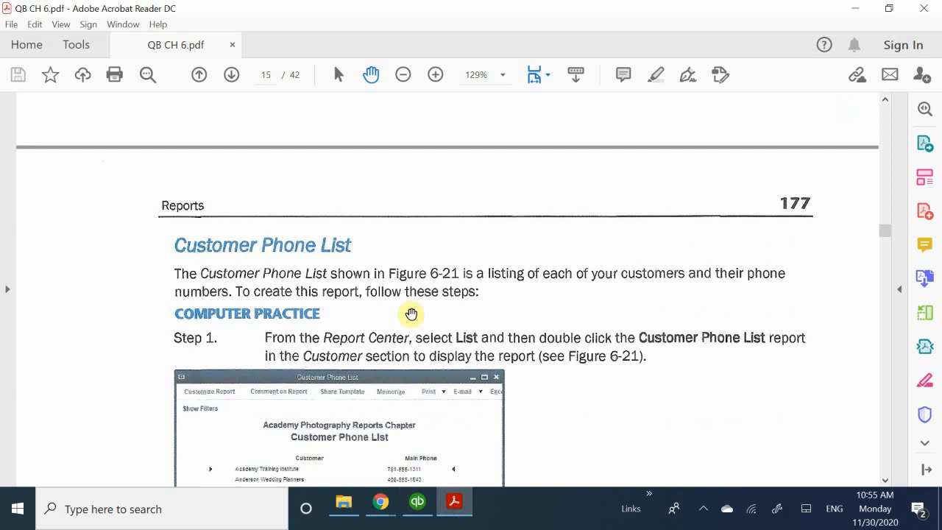
scroll(448, 346, down, 3)
scroll(448, 338, up, 4)
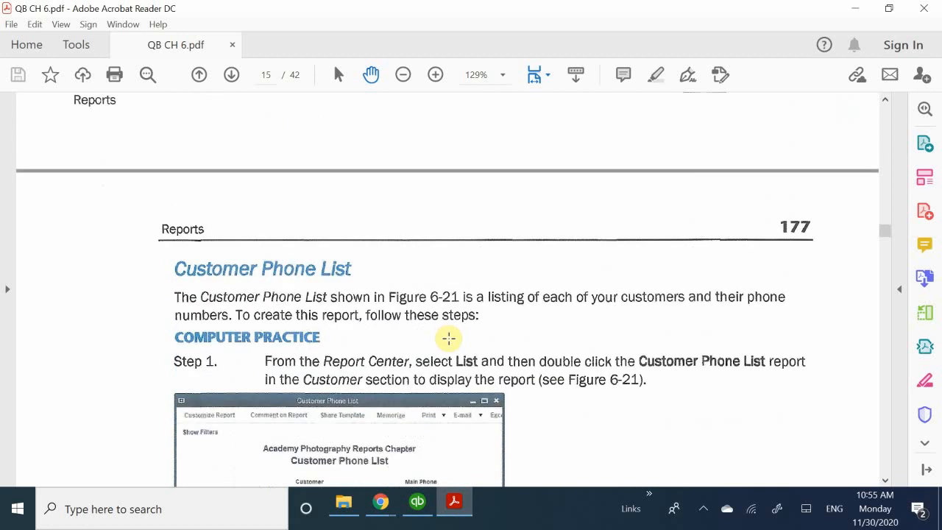
scroll(448, 337, down, 15)
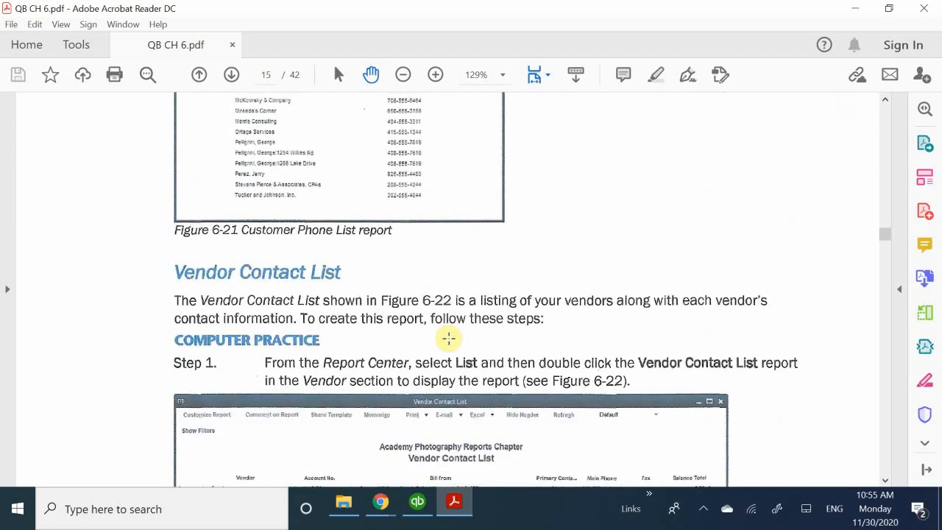
scroll(448, 338, down, 15)
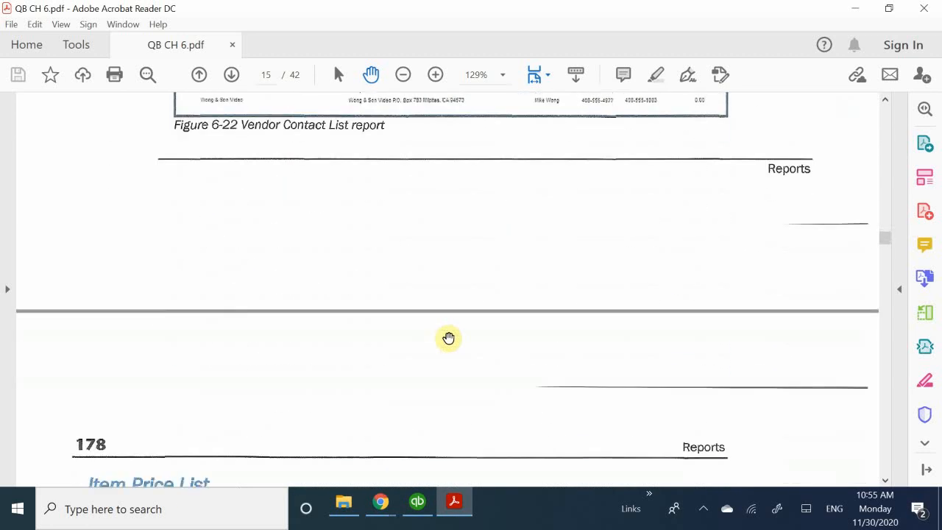
scroll(448, 338, down, 7)
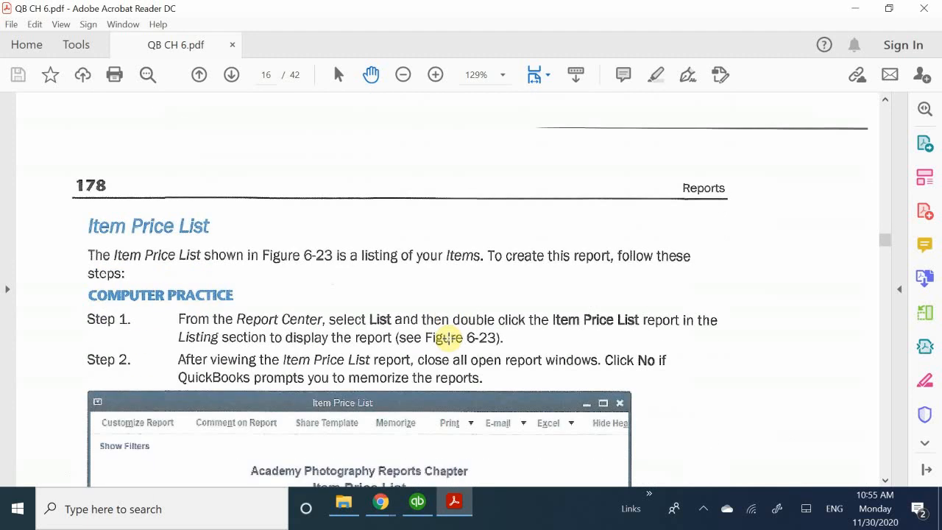
scroll(448, 338, up, 1)
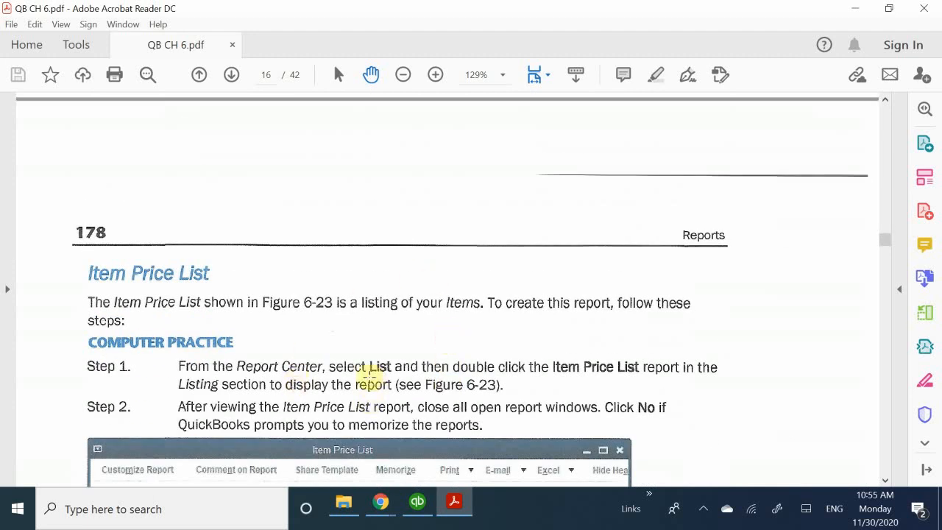
Switch back to QuickBooks, show the List category in the Report Center and examine its Customer and Vendor reports
click(456, 505)
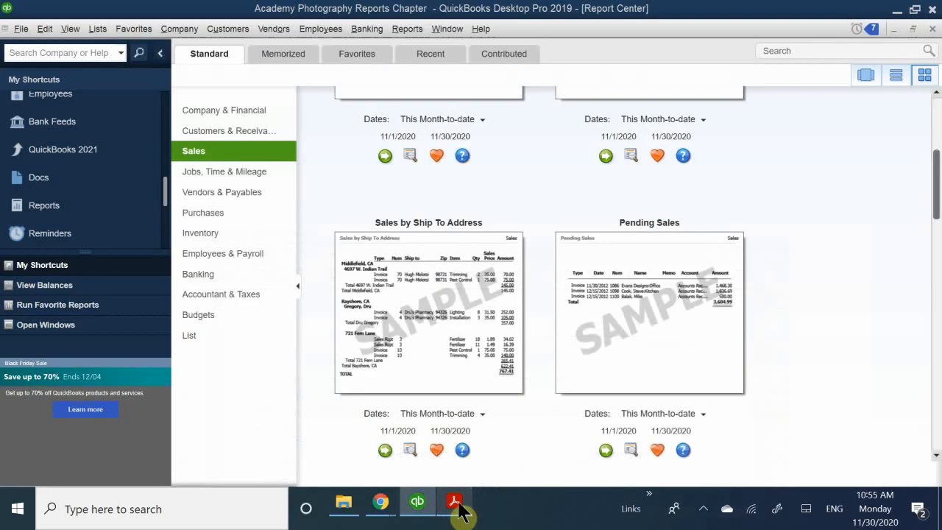
click(207, 336)
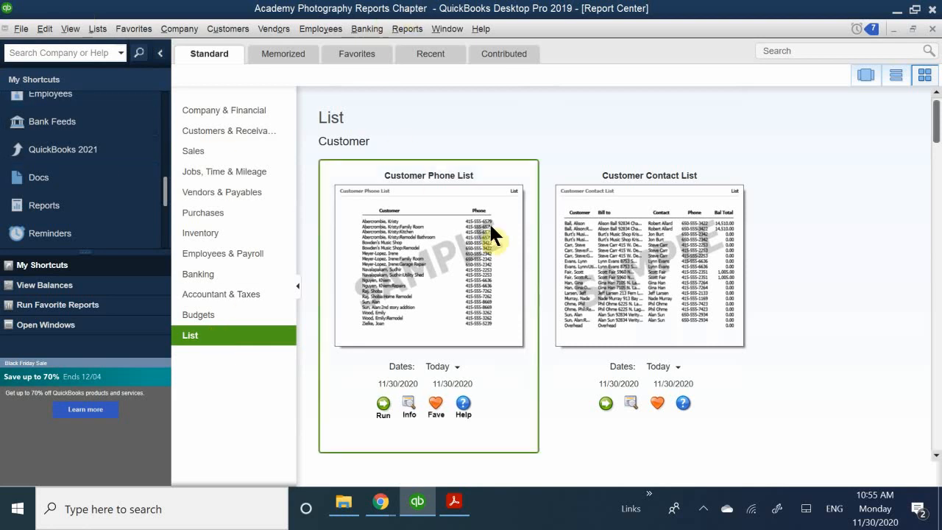
scroll(489, 222, down, 1)
scroll(441, 258, down, 2)
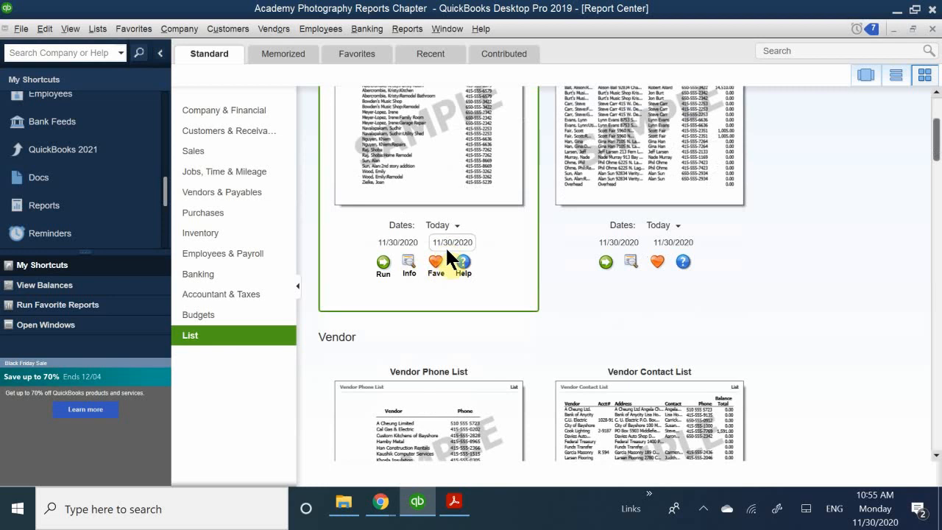
scroll(449, 254, down, 2)
scroll(452, 253, down, 1)
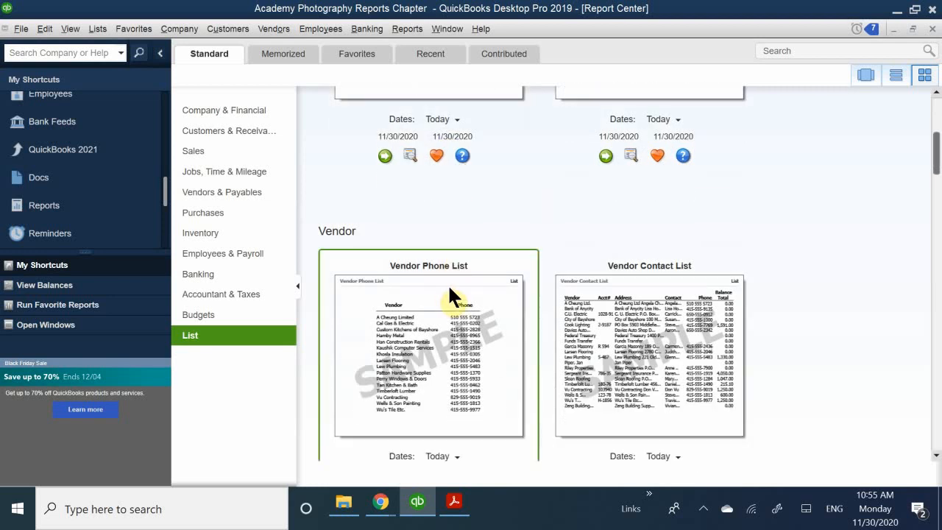
scroll(449, 283, up, 6)
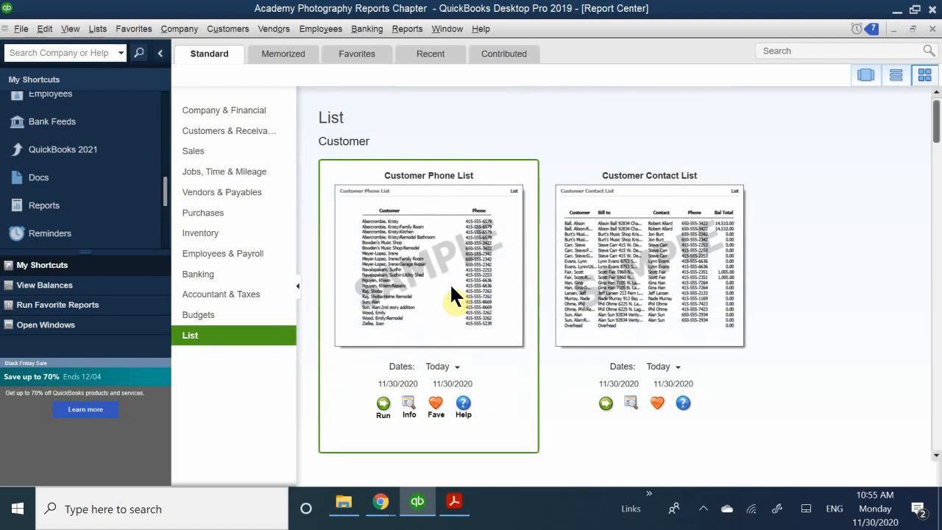
scroll(478, 265, down, 3)
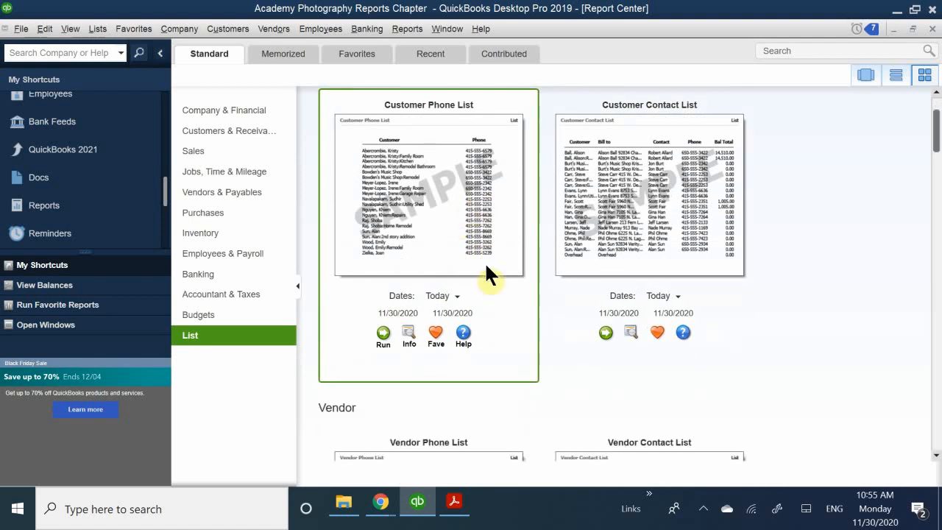
scroll(485, 259, down, 3)
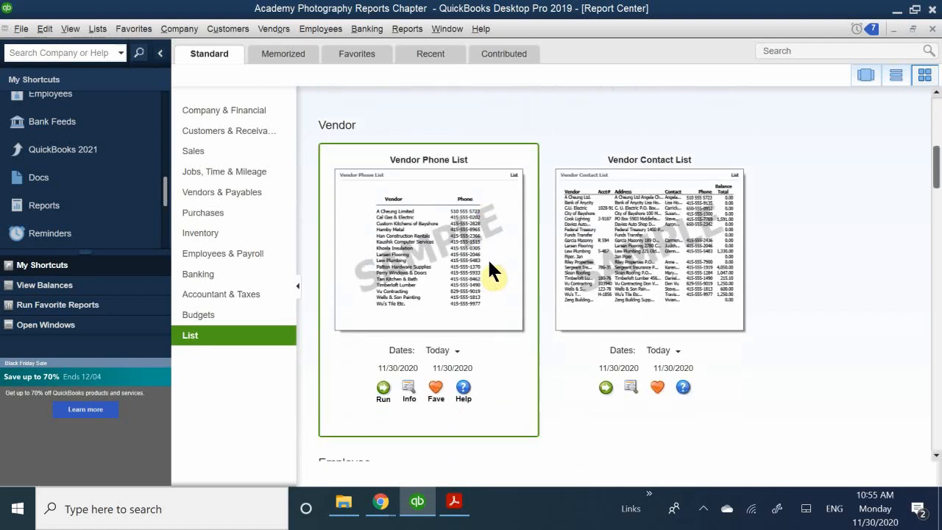
Browse the Employee and Other Names reports in the List category, as far as the Listing section heading
scroll(488, 273, down, 6)
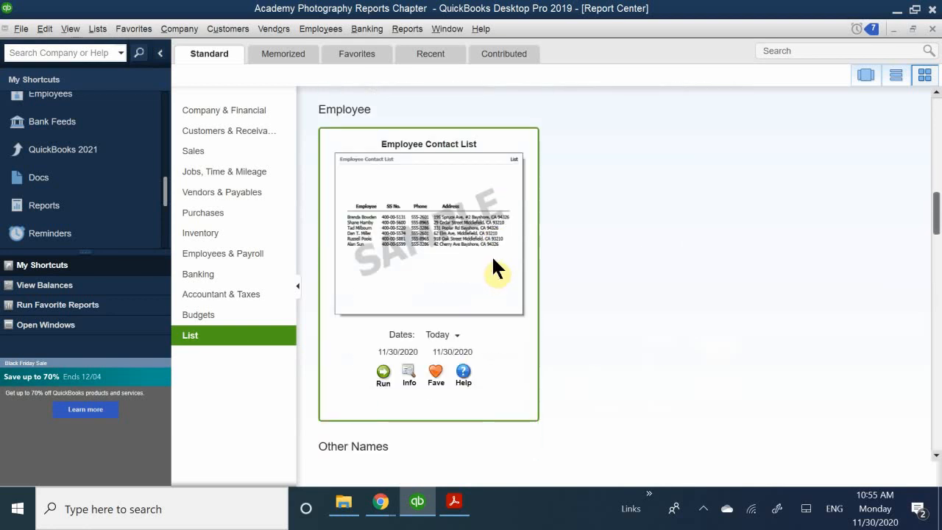
scroll(493, 259, down, 5)
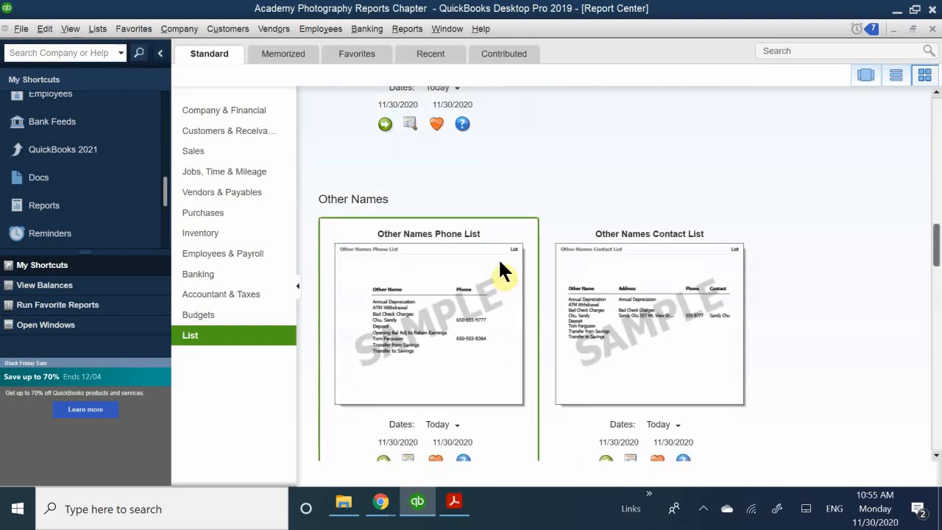
scroll(499, 261, down, 1)
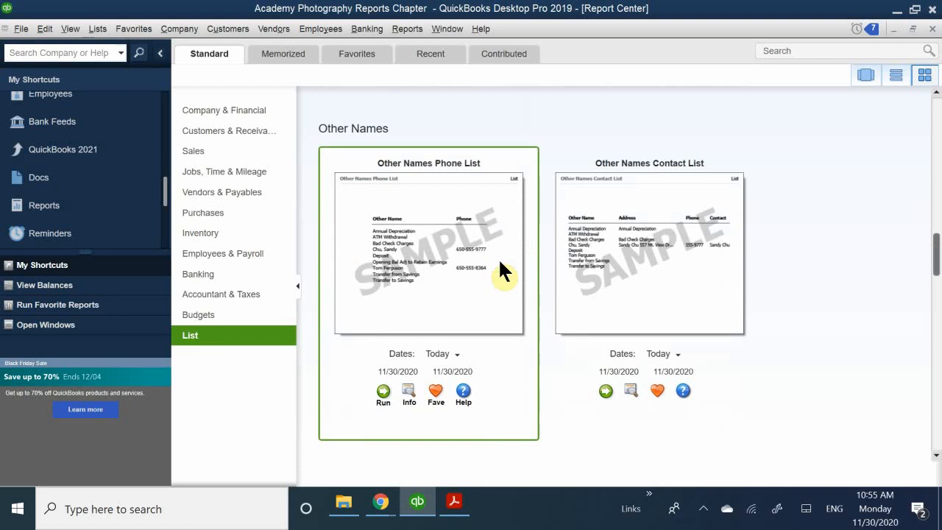
scroll(501, 259, down, 3)
scroll(513, 264, up, 2)
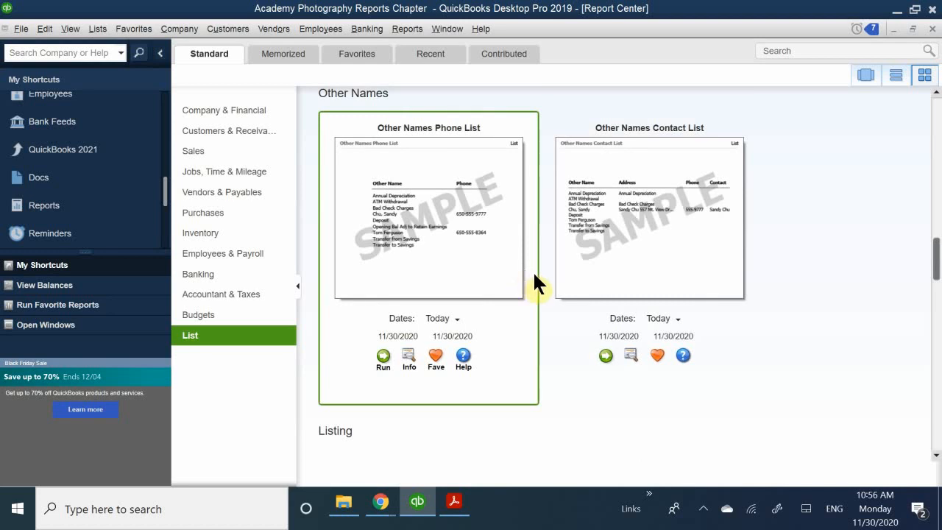
Set the start date of the Item Price List report in the Listing section to 1/1/2019
scroll(535, 272, down, 6)
scroll(536, 273, down, 3)
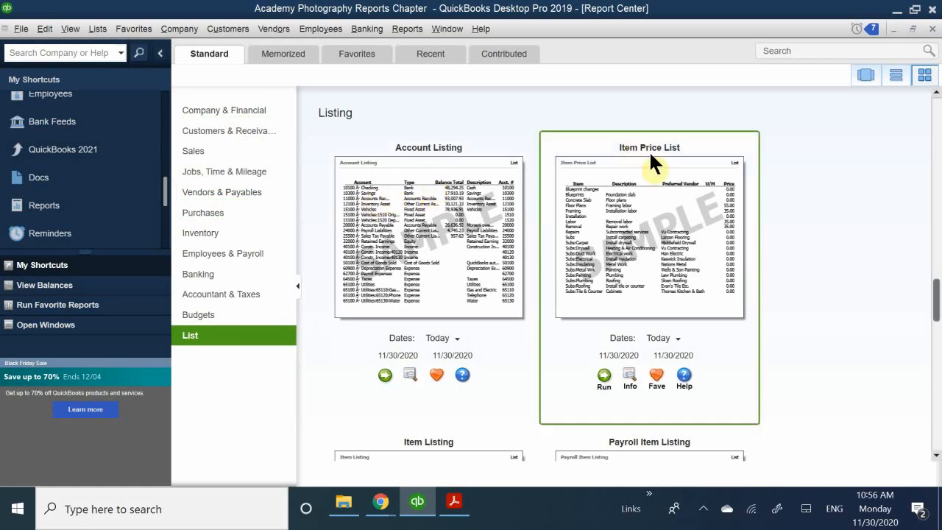
click(605, 353)
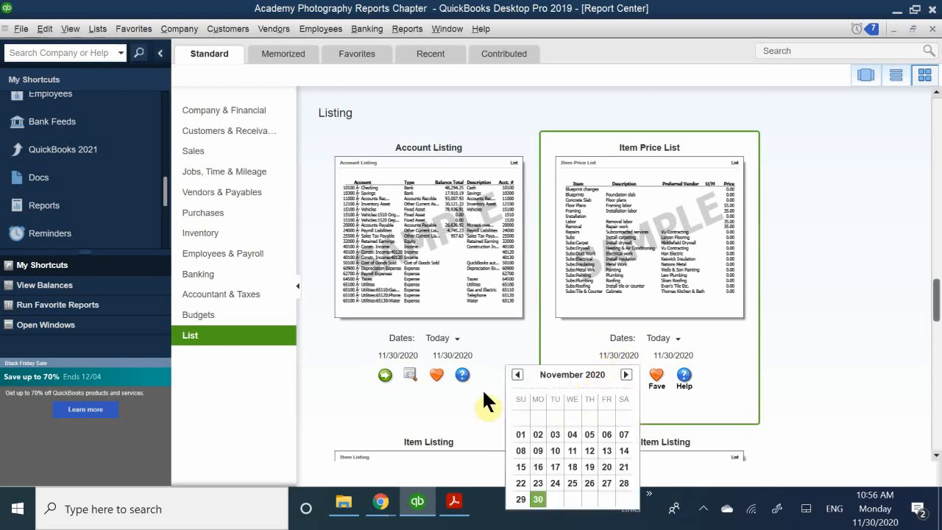
click(516, 375)
click(517, 375)
click(517, 374)
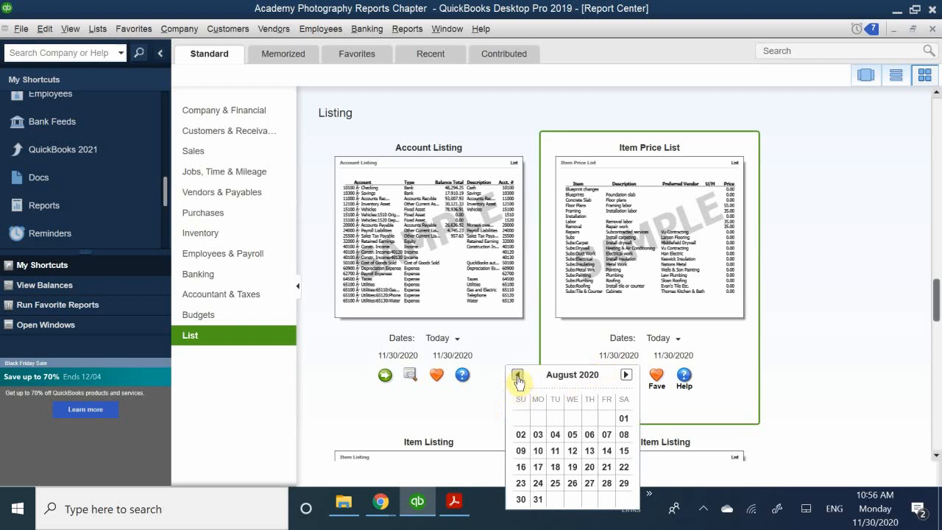
click(516, 374)
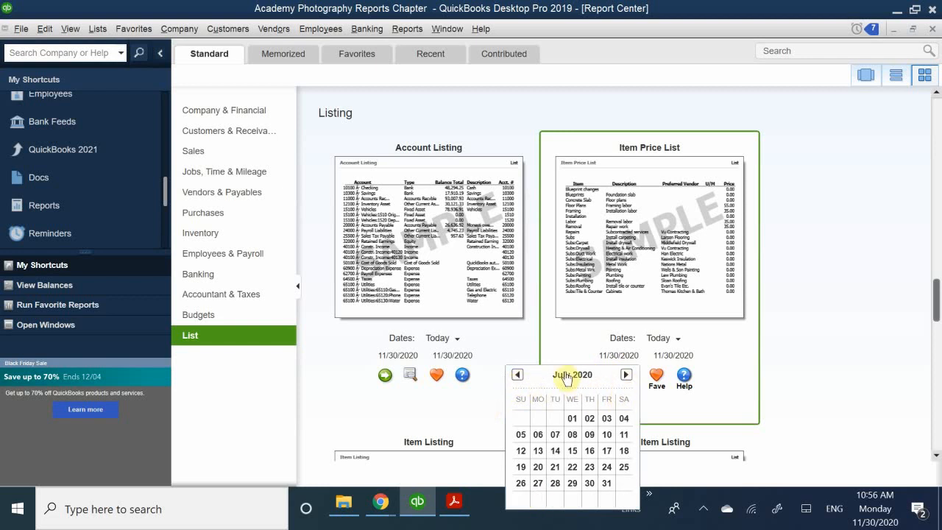
click(517, 374)
click(517, 374)
click(517, 374)
click(517, 374)
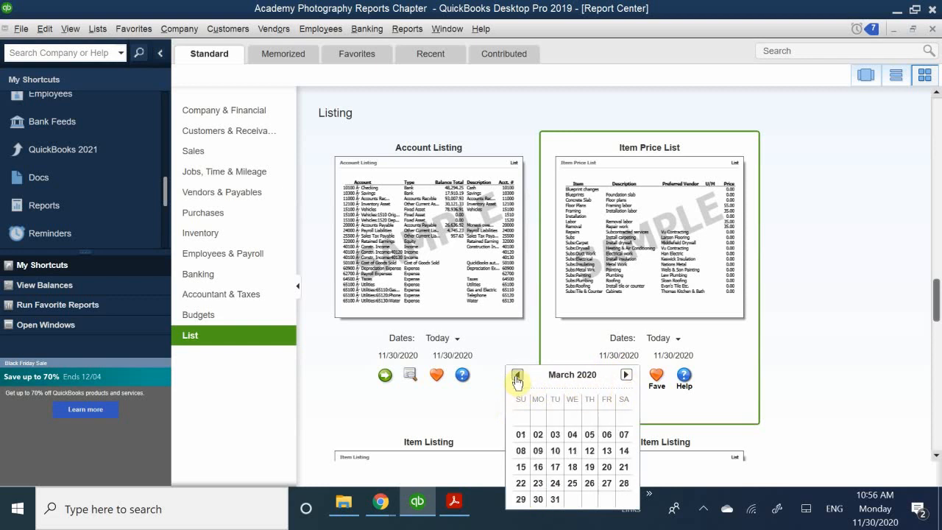
click(516, 374)
click(516, 374)
click(517, 375)
click(626, 375)
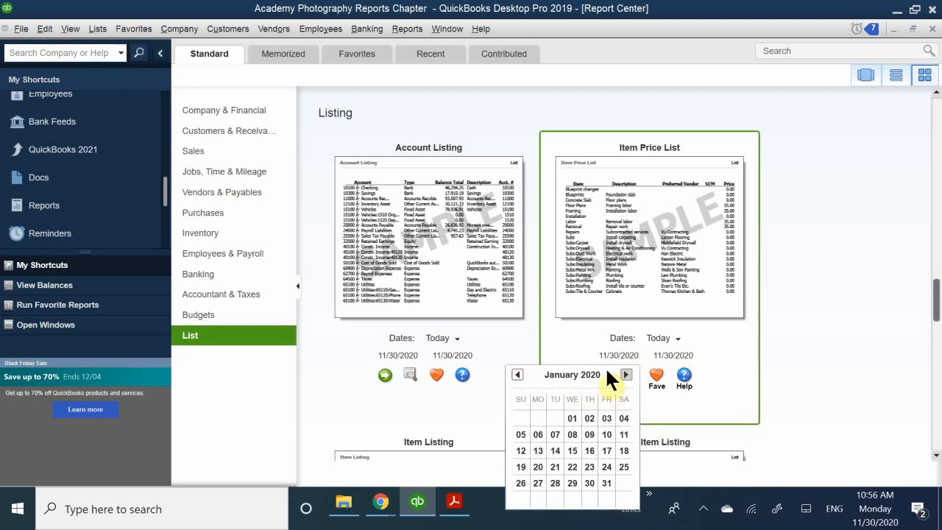
click(516, 374)
click(516, 374)
click(516, 374)
click(517, 374)
click(517, 374)
click(517, 375)
click(517, 375)
click(517, 375)
click(517, 375)
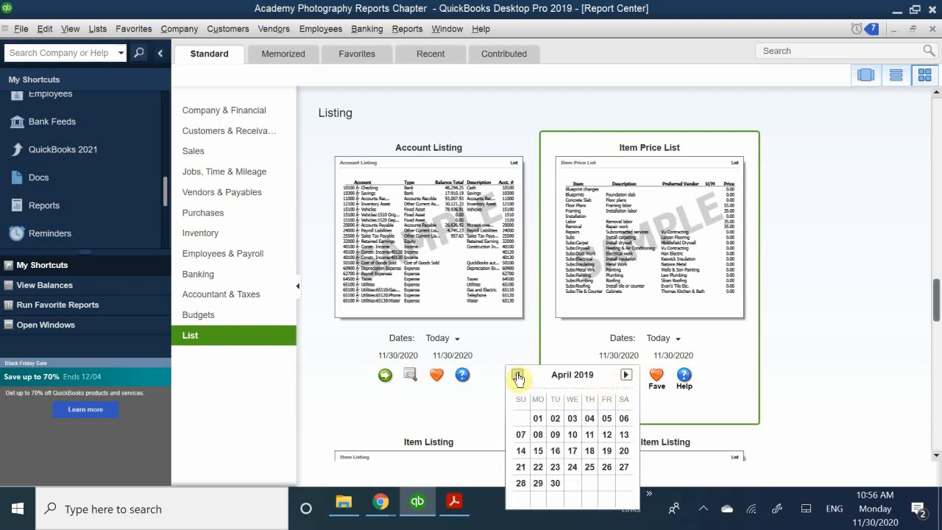
click(517, 375)
click(517, 375)
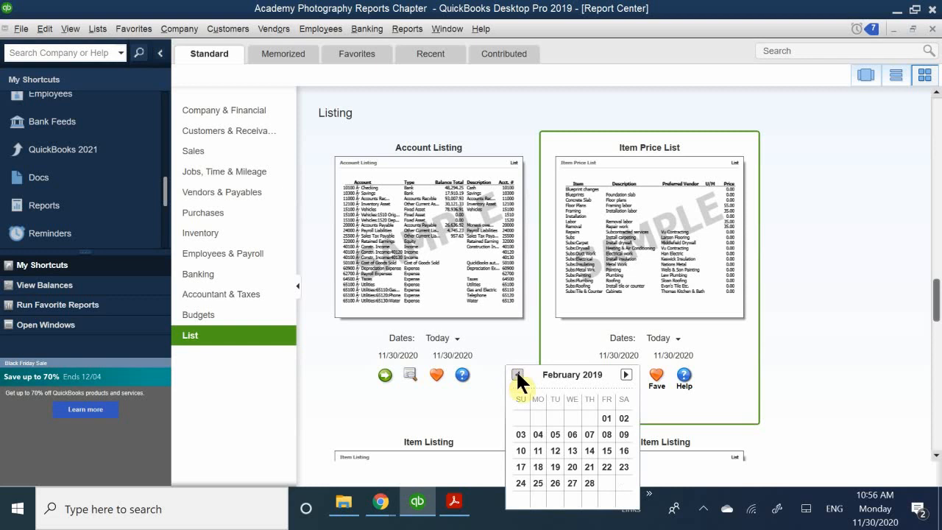
click(517, 375)
click(553, 417)
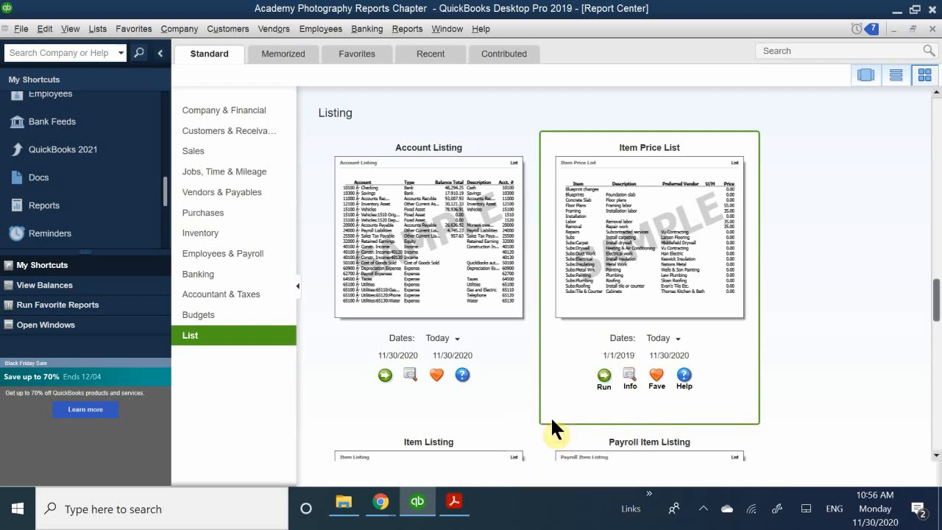
Run the Item Price List report, review its items and prices, and close the report
click(603, 377)
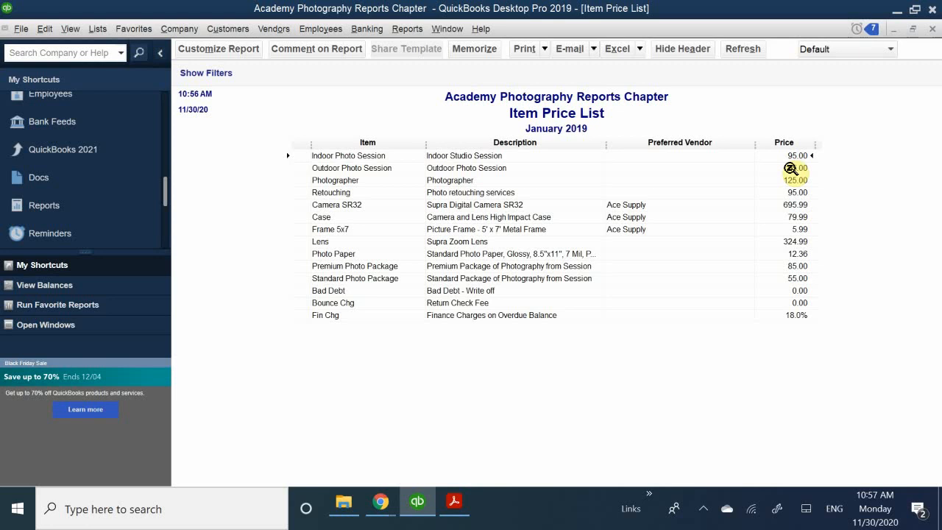
click(931, 30)
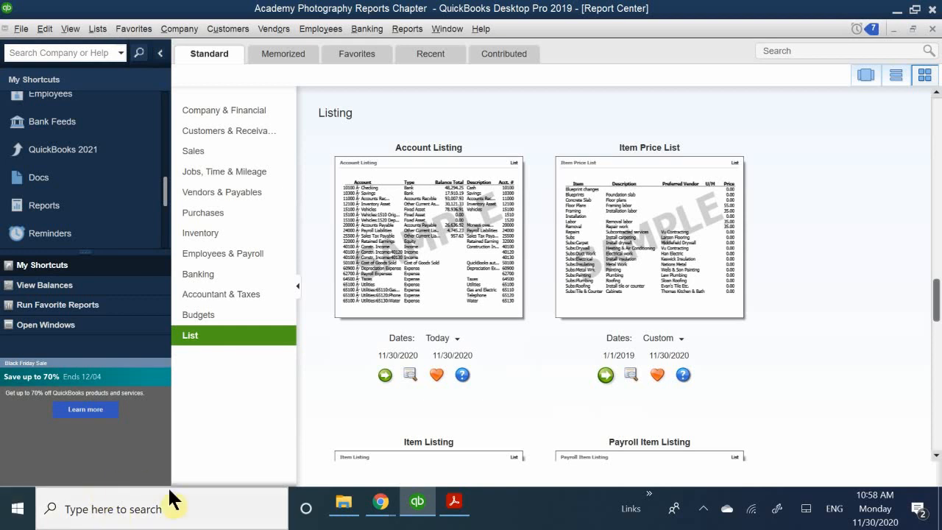
Switch to the PDF textbook and read on from the Item Price List practice to the Income and Expense Graph instructions under QuickBooks Graphs
click(452, 502)
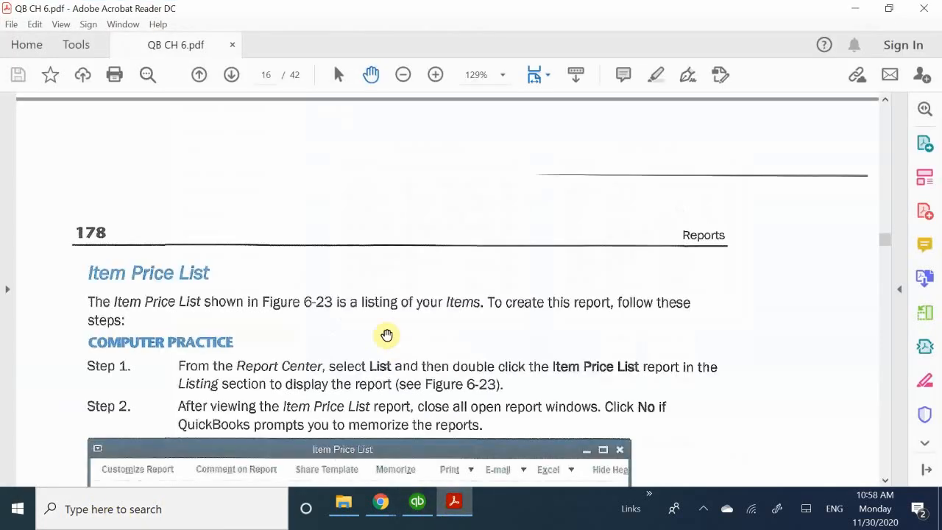
scroll(385, 335, down, 4)
scroll(386, 335, down, 20)
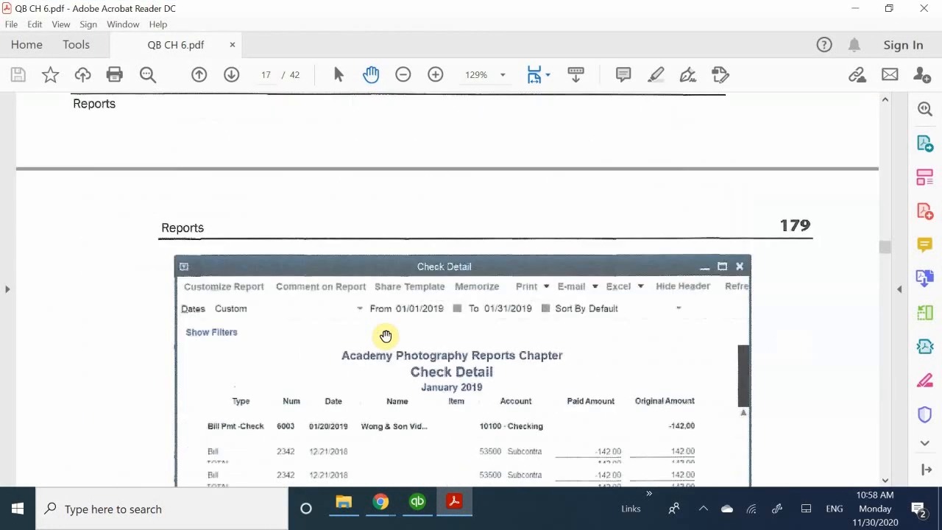
scroll(386, 335, down, 20)
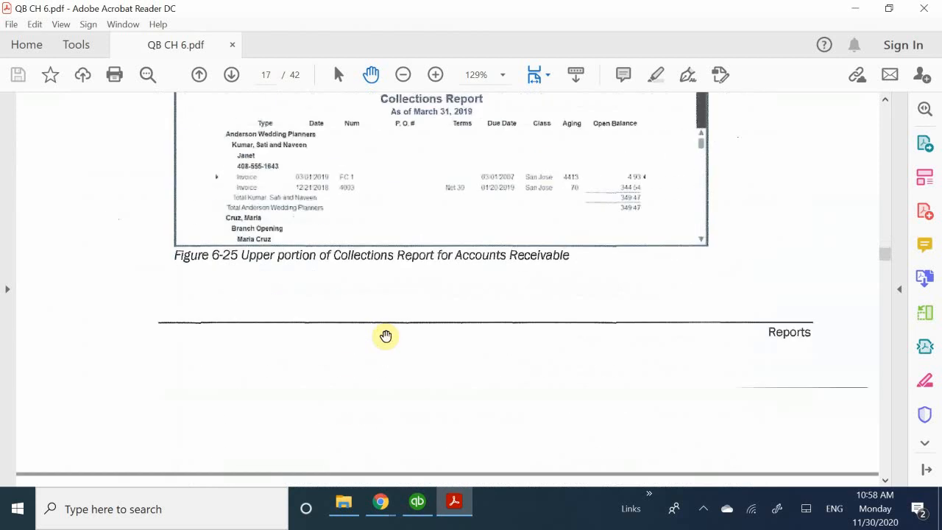
scroll(386, 335, down, 3)
scroll(385, 335, down, 12)
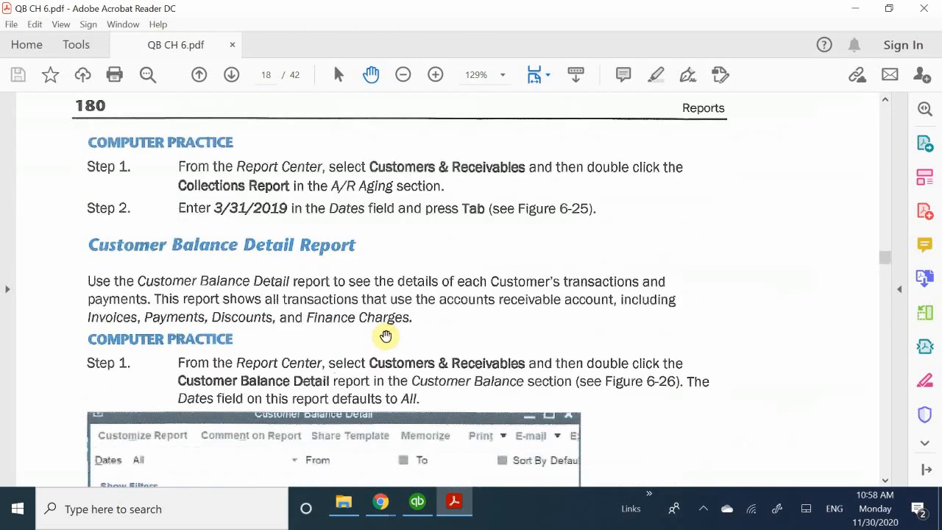
scroll(385, 336, down, 8)
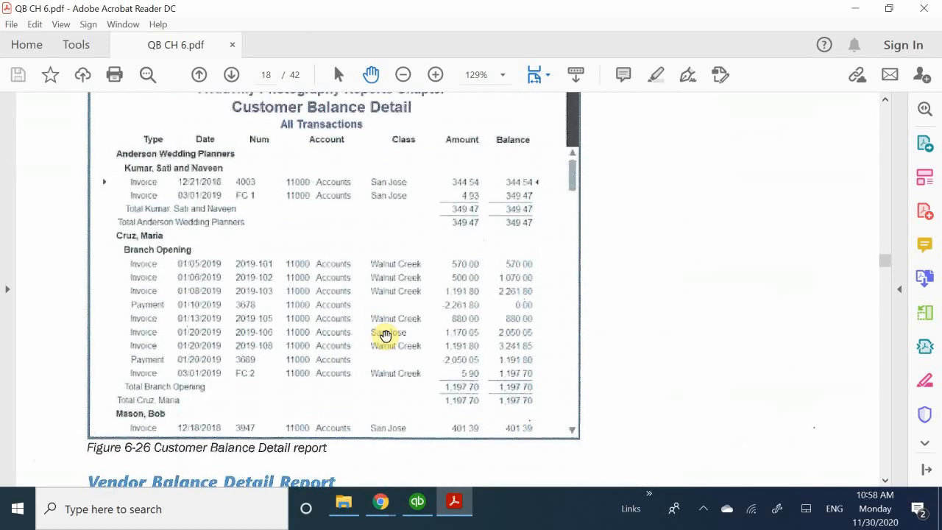
scroll(396, 331, down, 14)
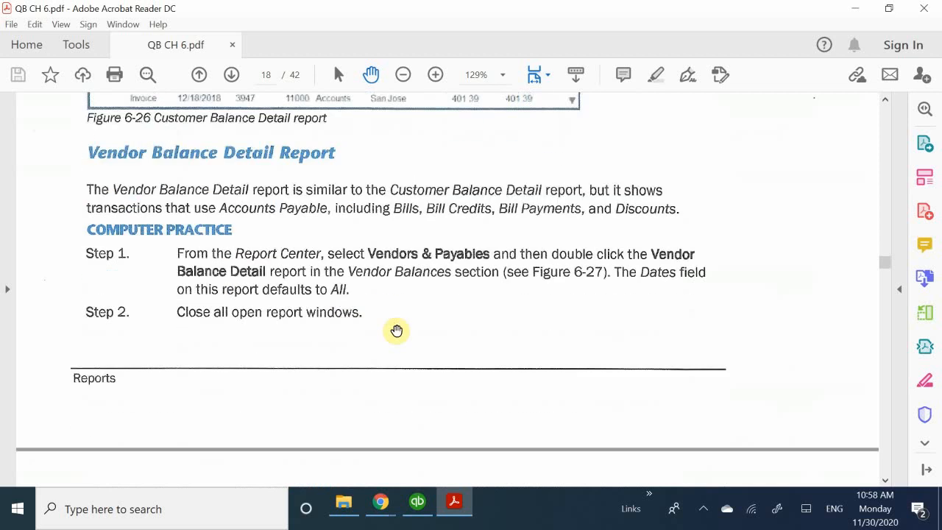
scroll(396, 331, down, 7)
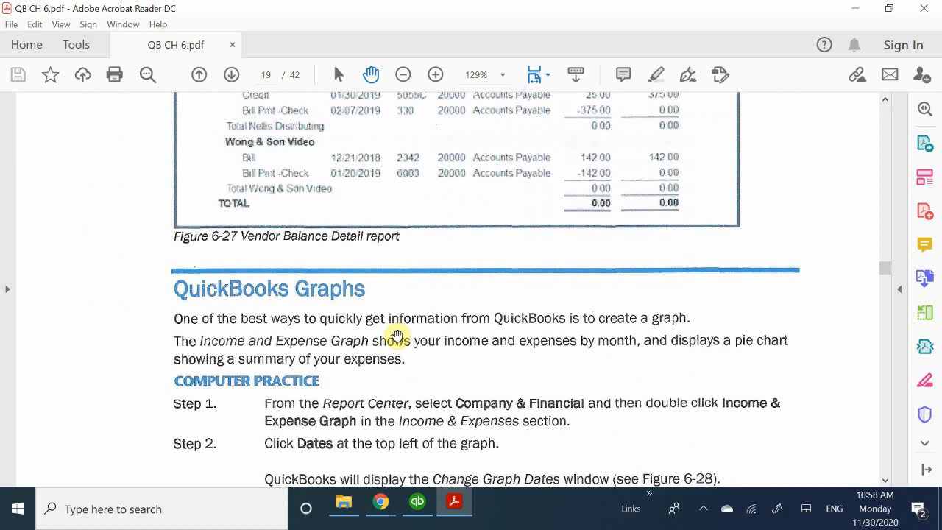
scroll(396, 335, down, 1)
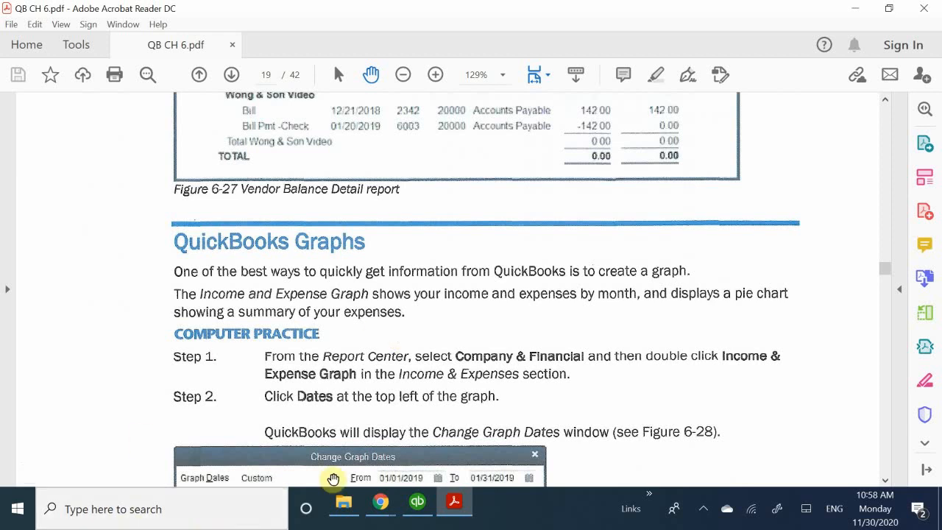
Switch back to QuickBooks, select the Sales category in the Report Center and look through the displayed reports for a graph
click(416, 504)
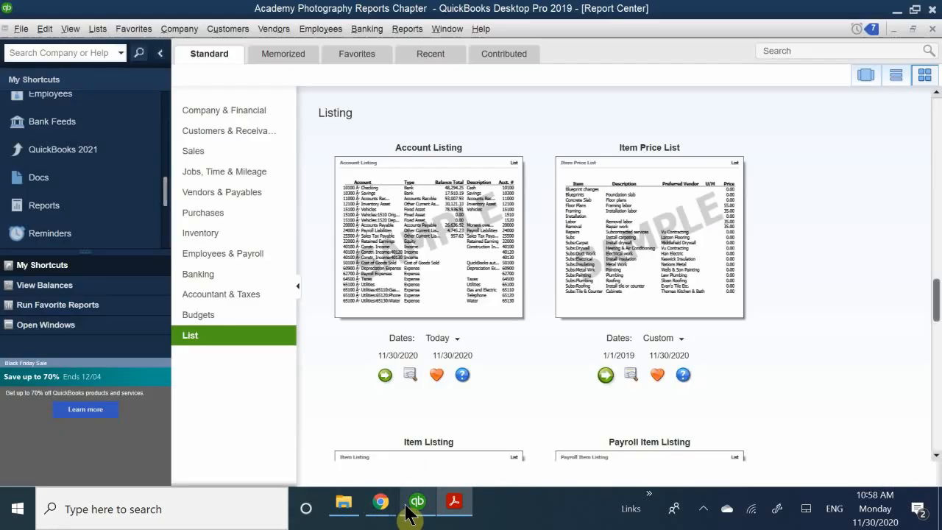
click(230, 149)
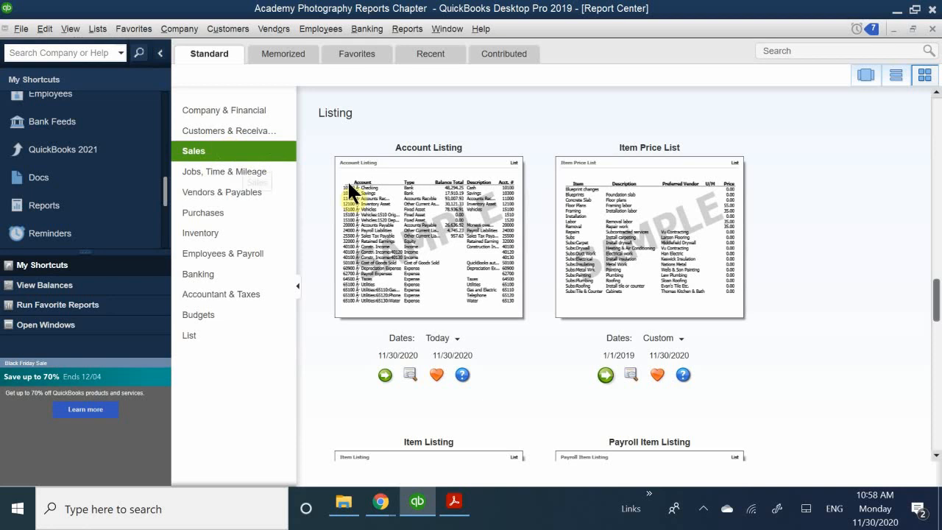
scroll(534, 213, down, 1)
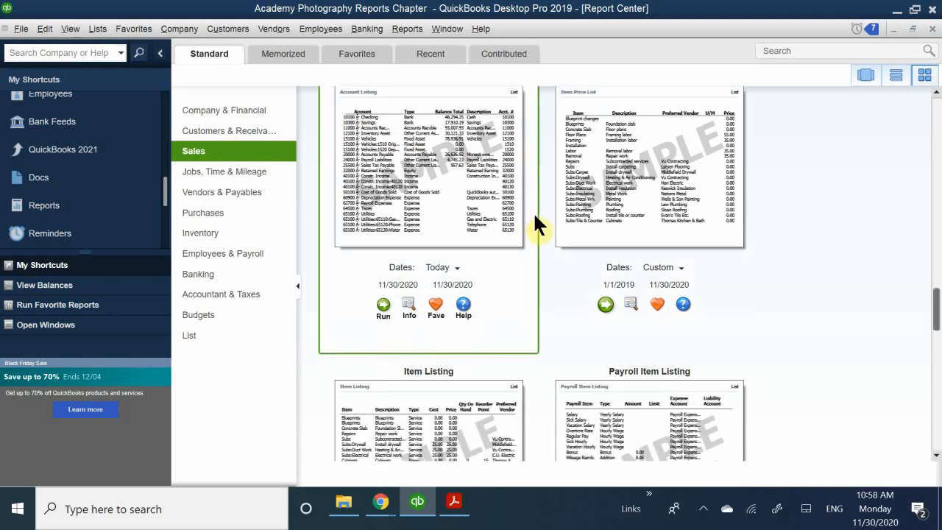
scroll(536, 225, down, 3)
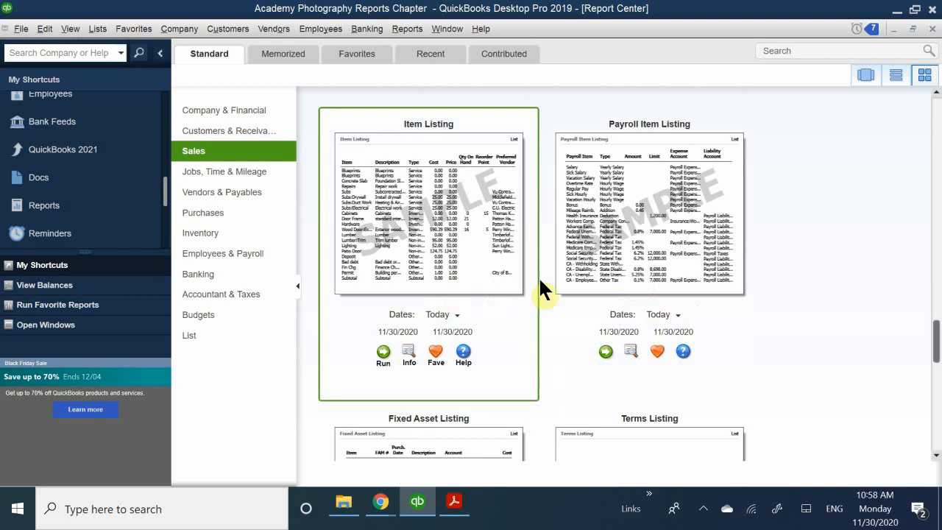
scroll(555, 281, down, 5)
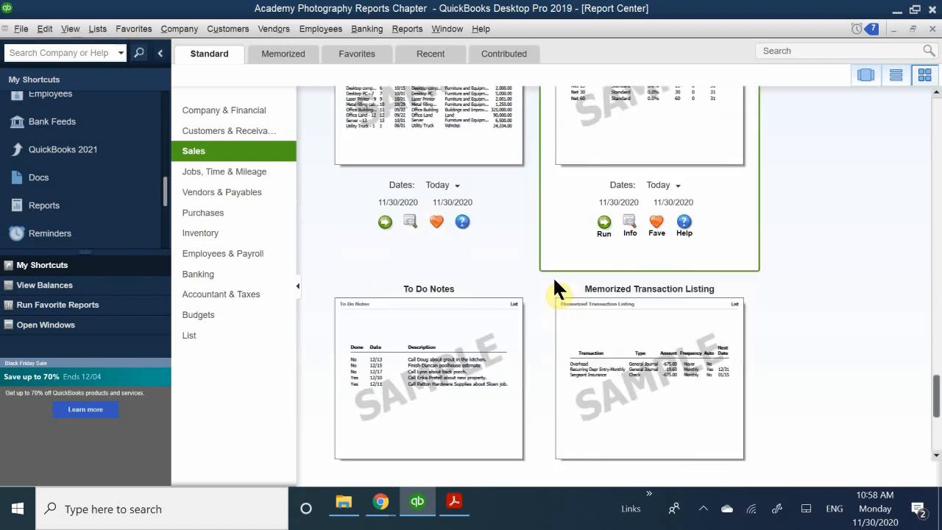
scroll(552, 278, up, 2)
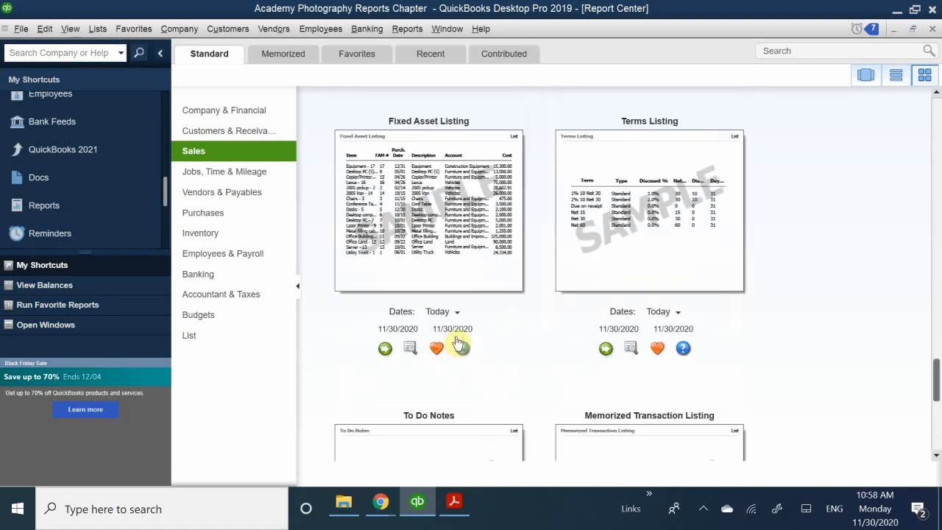
scroll(457, 342, up, 10)
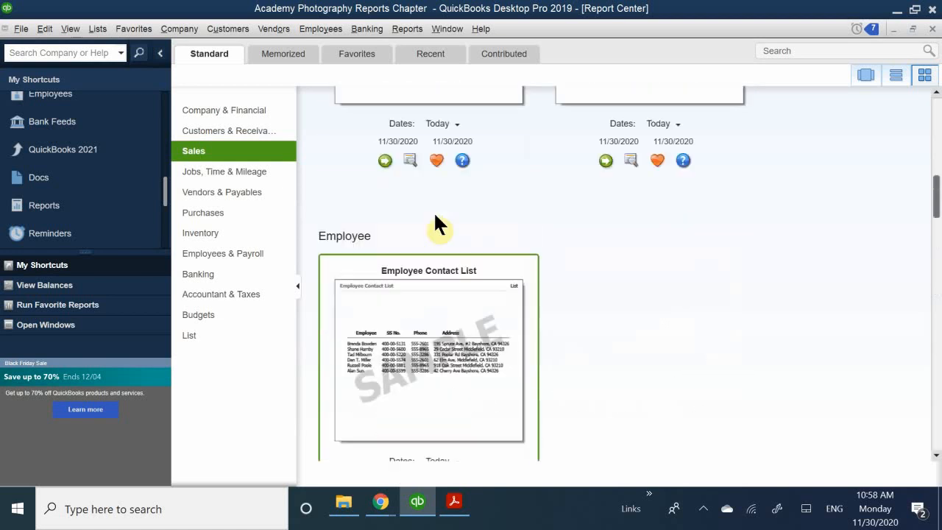
scroll(436, 225, up, 2)
Show the Company & Financial category and find the Income & Expense Graph in the Income & Expenses section
click(220, 112)
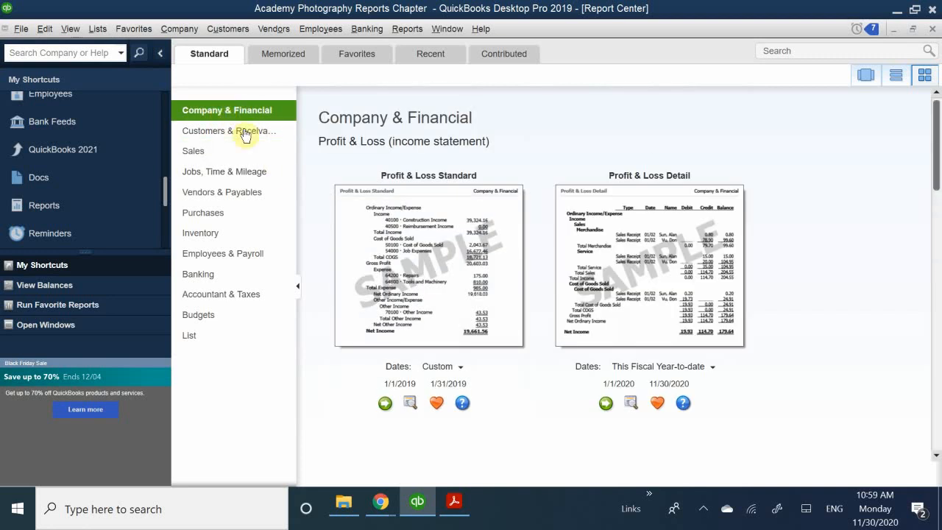
scroll(473, 219, down, 6)
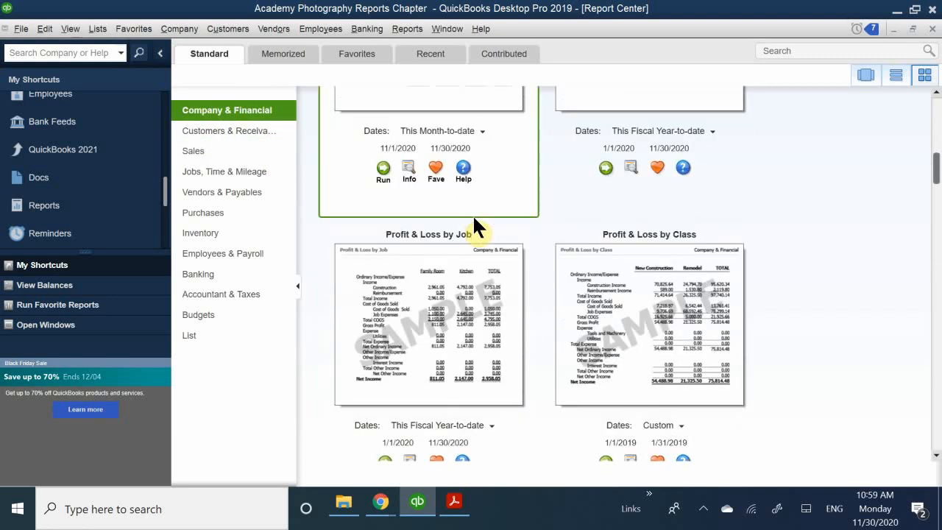
scroll(472, 214, down, 5)
scroll(472, 217, down, 5)
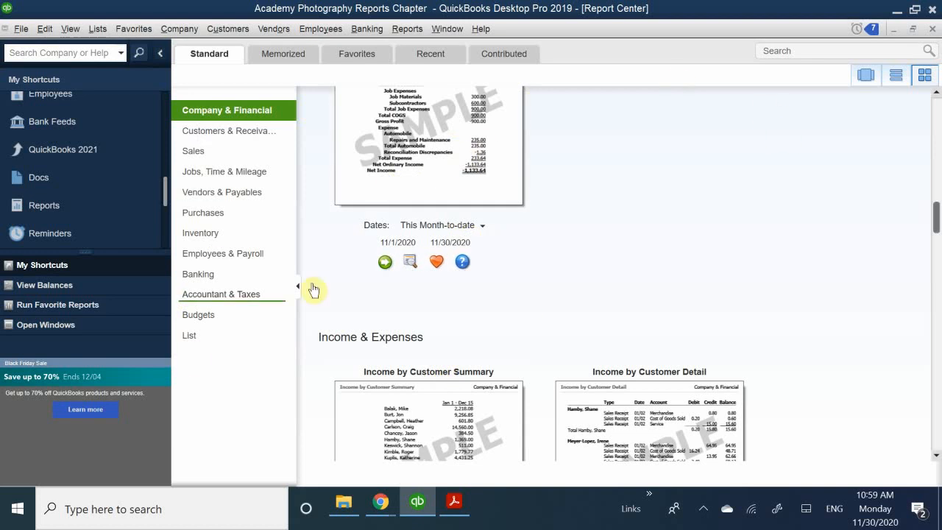
scroll(447, 244, down, 3)
scroll(449, 250, down, 6)
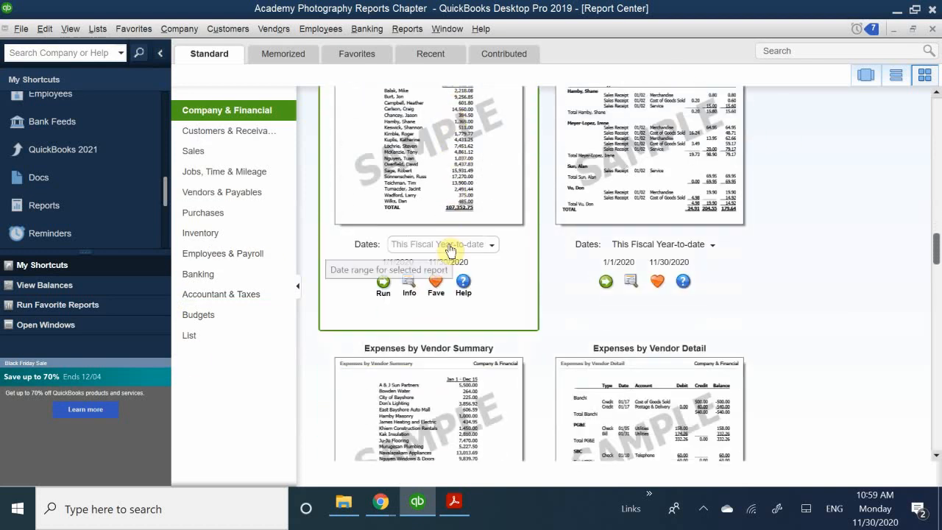
scroll(450, 246, down, 1)
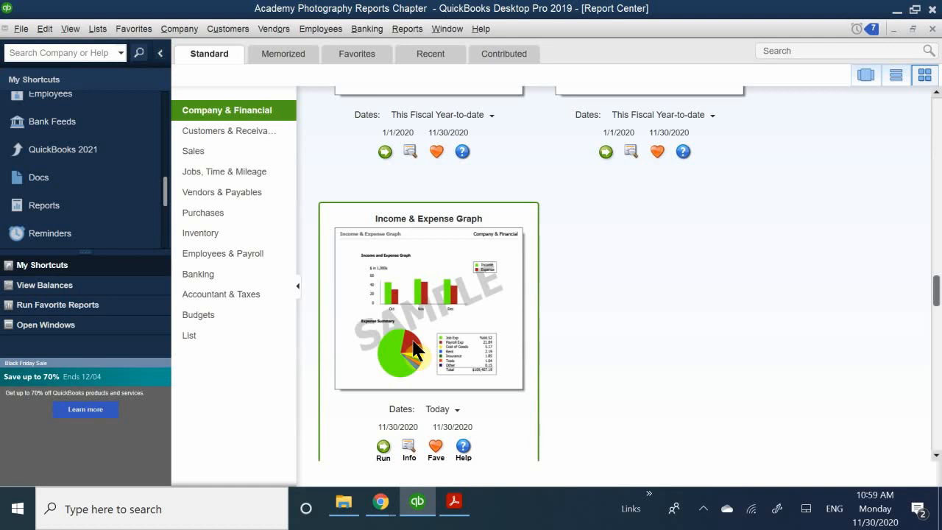
Show the Sales category in the Report Center and find the Sales Graph report
click(232, 151)
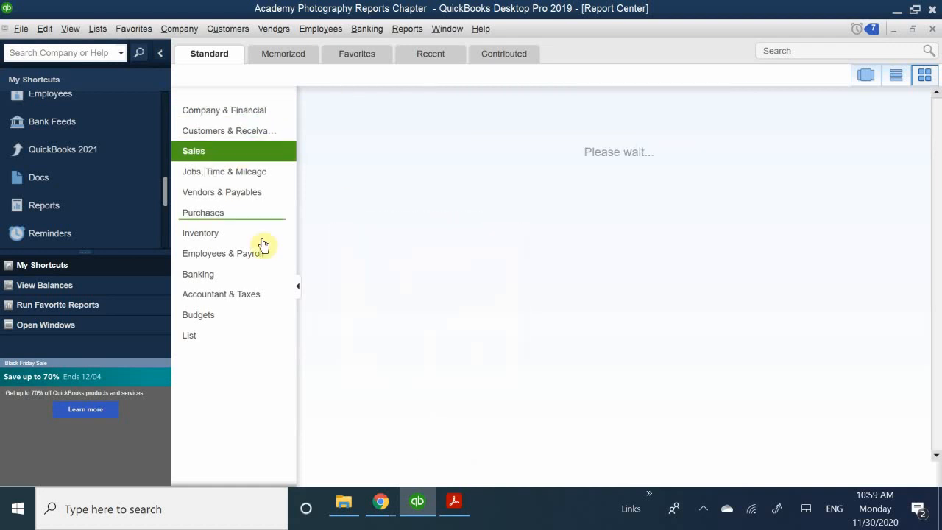
scroll(476, 260, down, 5)
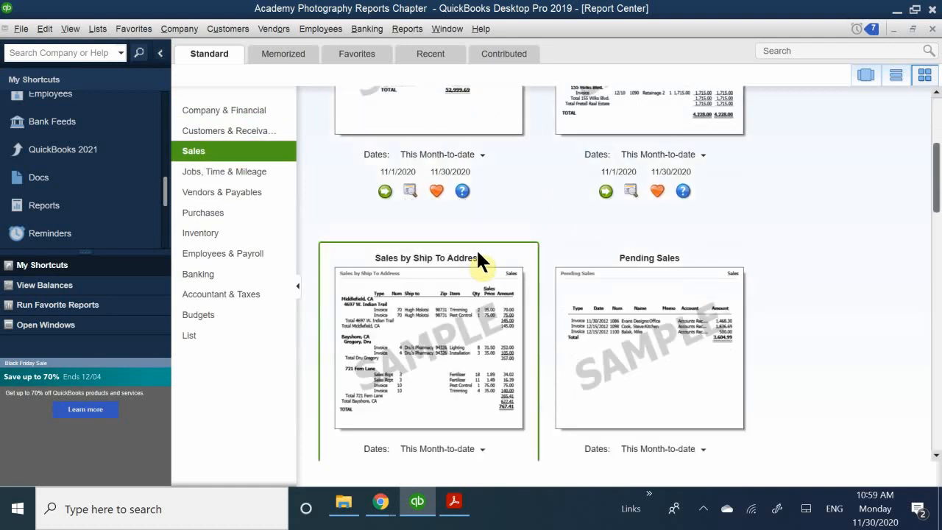
scroll(475, 248, down, 2)
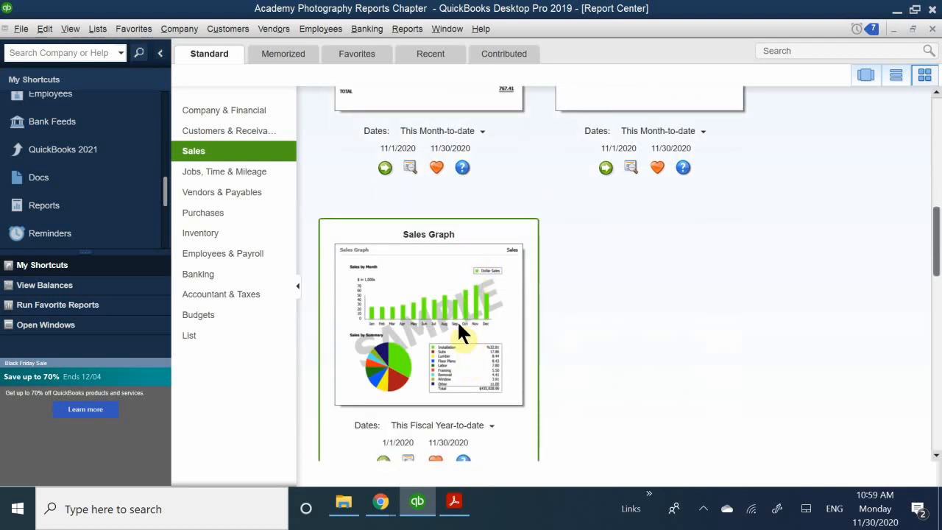
scroll(410, 331, down, 1)
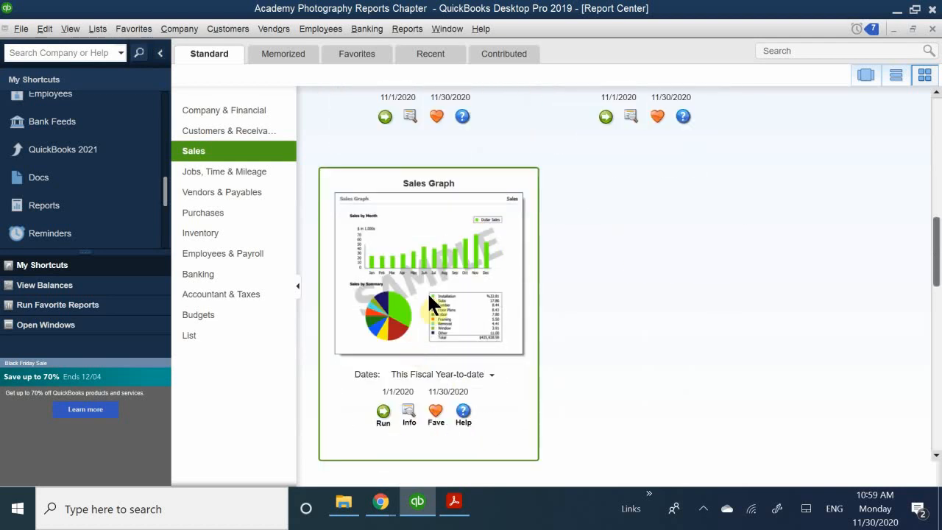
Set the start date of the Sales Graph report to 1/1/2019
click(390, 392)
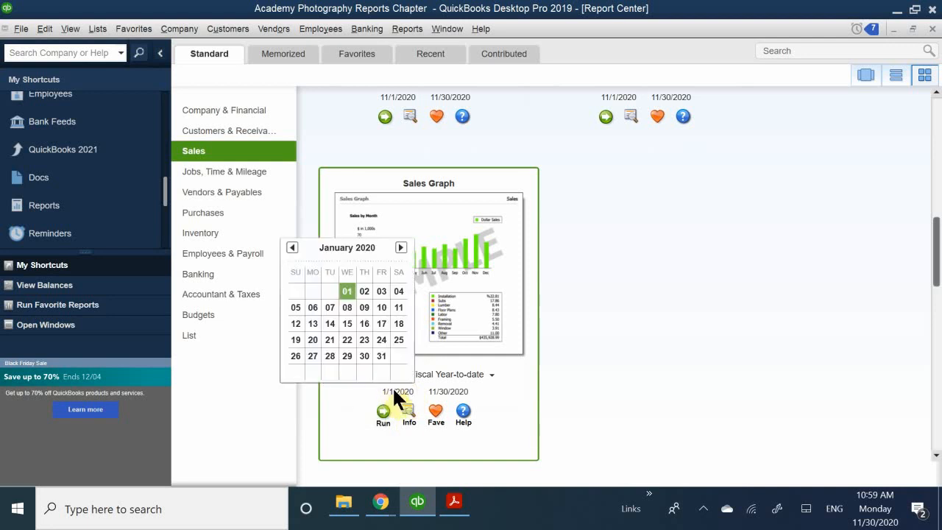
double_click(291, 248)
double_click(291, 248)
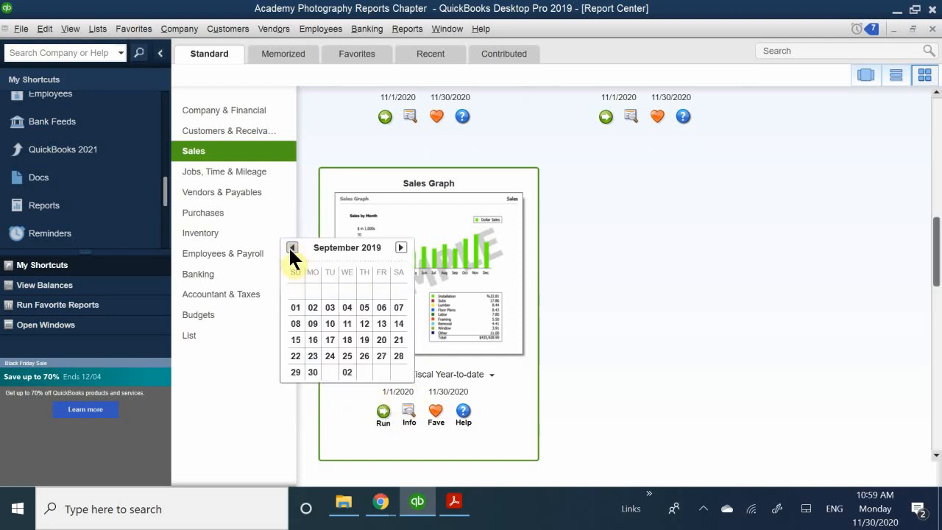
triple_click(292, 248)
double_click(291, 248)
double_click(292, 248)
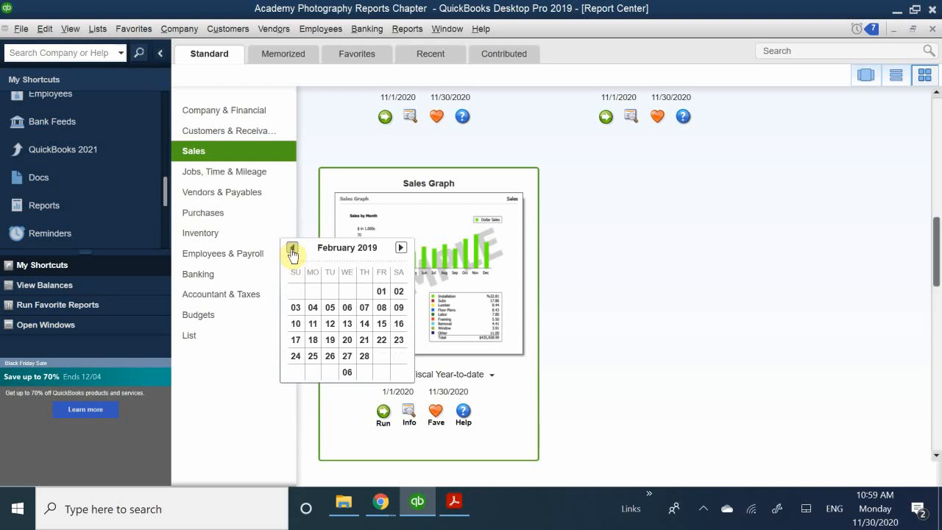
click(292, 248)
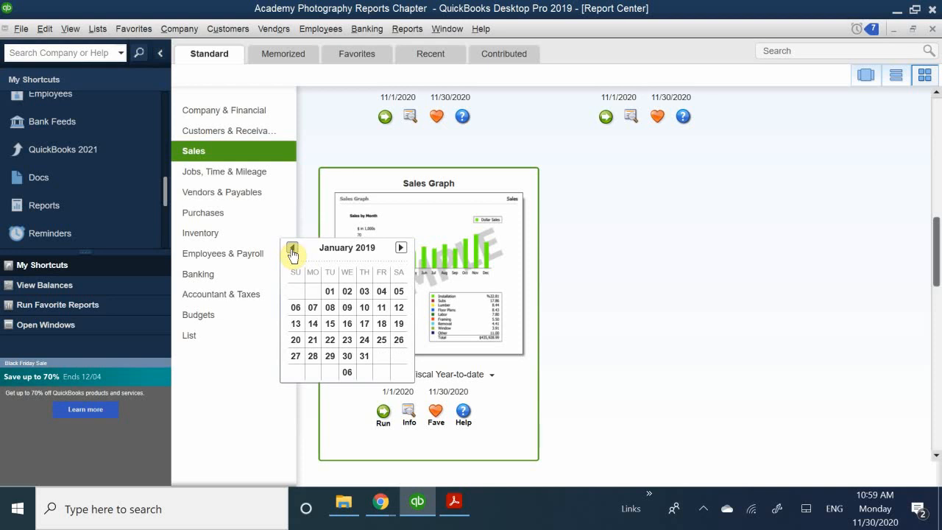
click(329, 290)
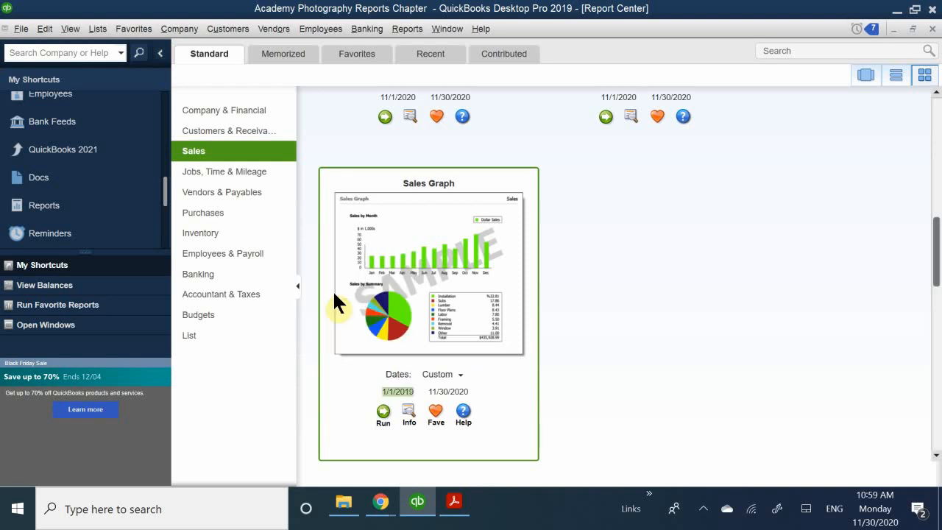
Set the end date of the Sales Graph report to 1/31/2019 and run the graph
click(446, 390)
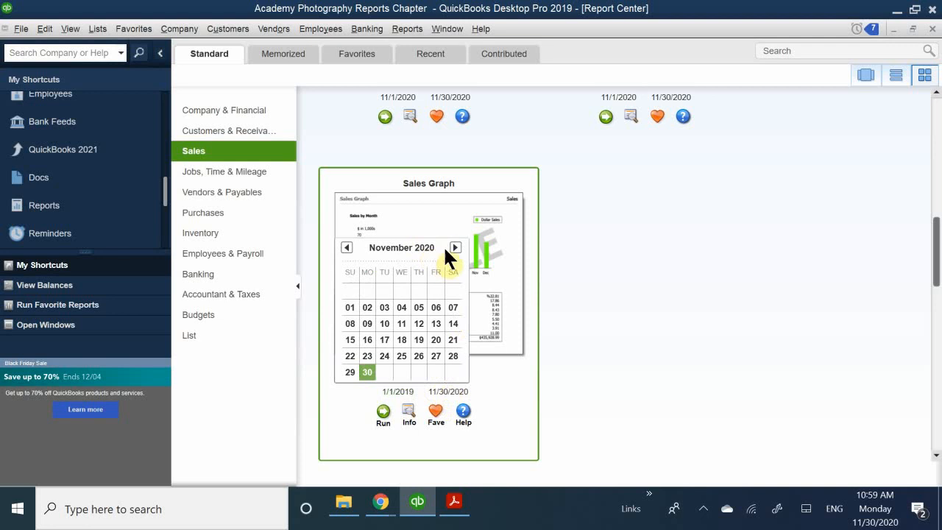
click(348, 251)
click(348, 248)
click(348, 249)
click(348, 249)
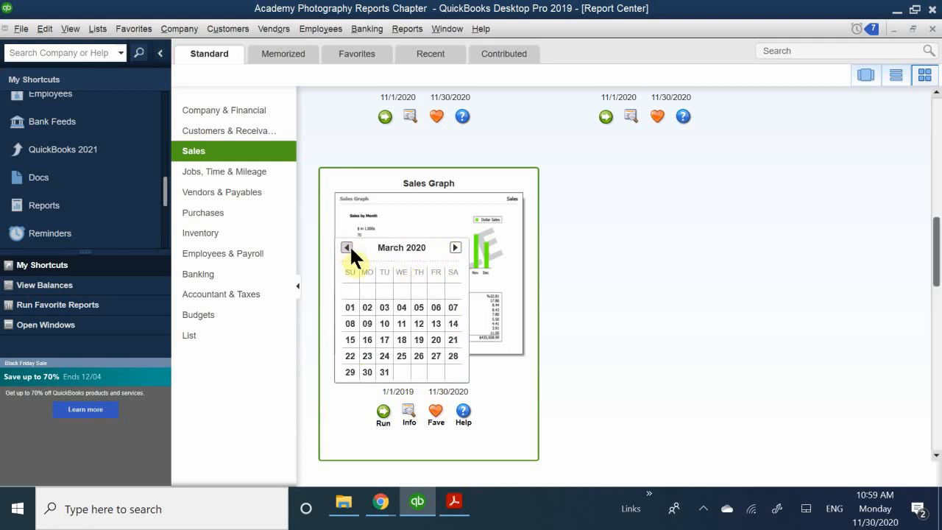
click(349, 249)
click(349, 250)
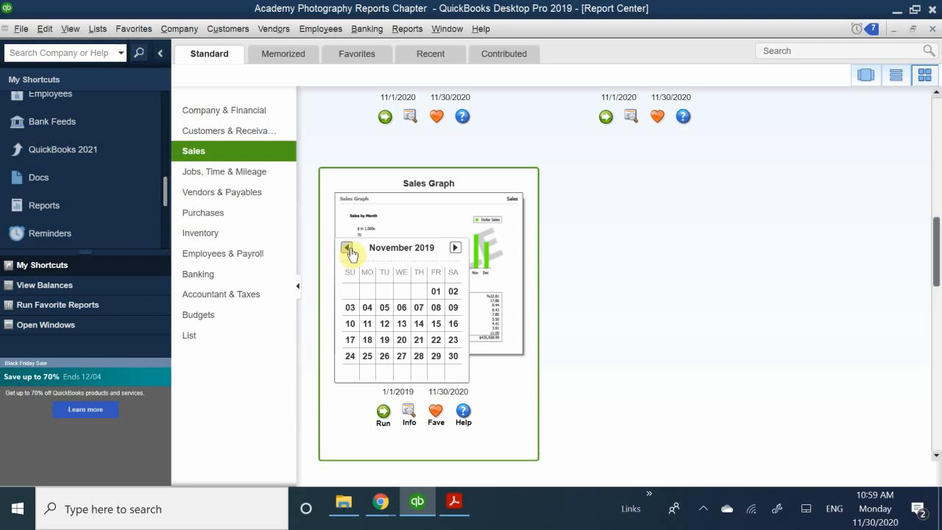
click(348, 247)
click(348, 248)
click(347, 248)
click(347, 248)
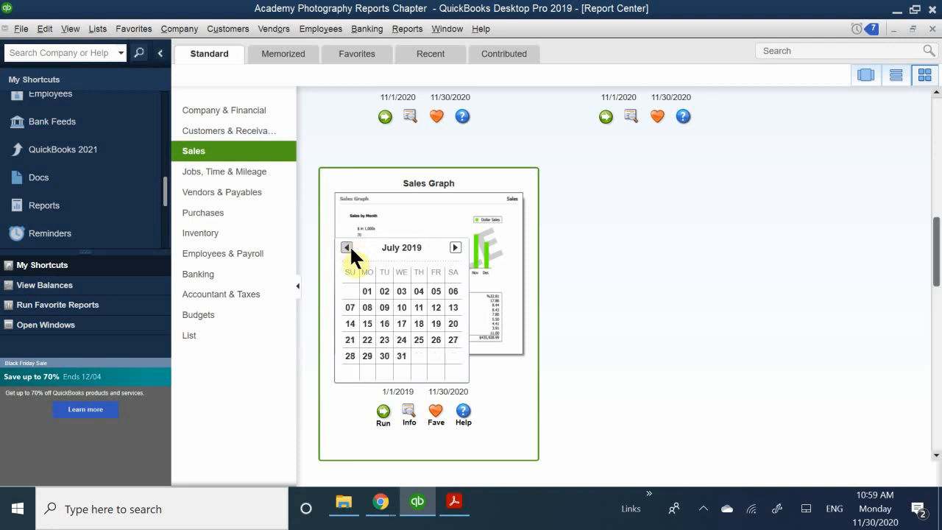
click(347, 248)
click(347, 248)
click(347, 248)
click(347, 248)
click(346, 247)
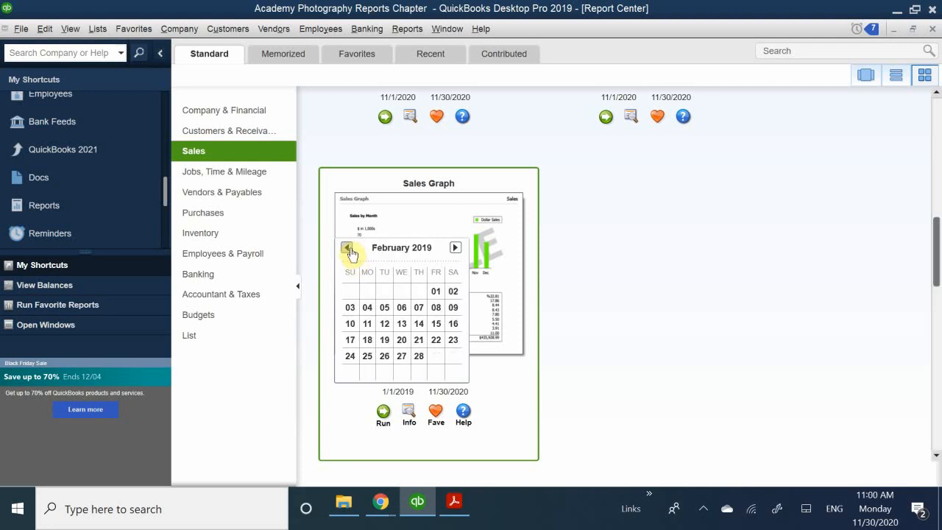
click(347, 247)
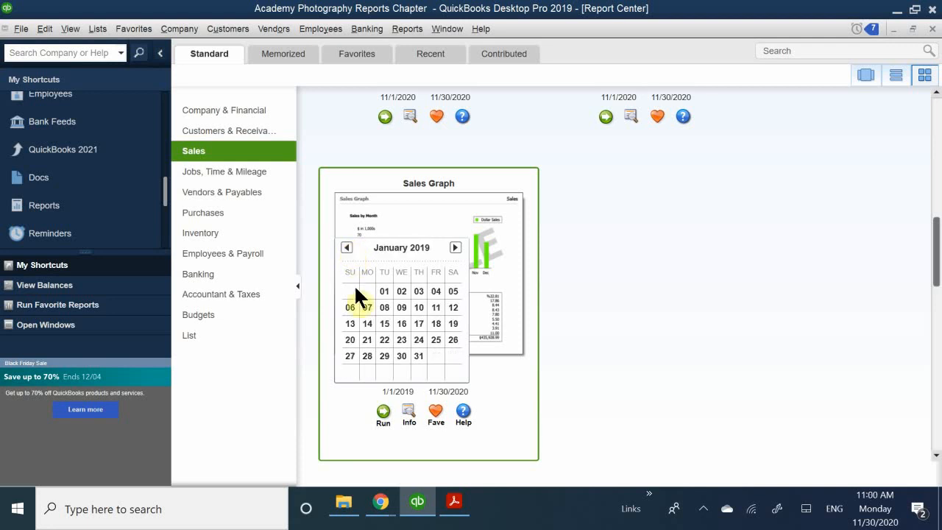
click(417, 357)
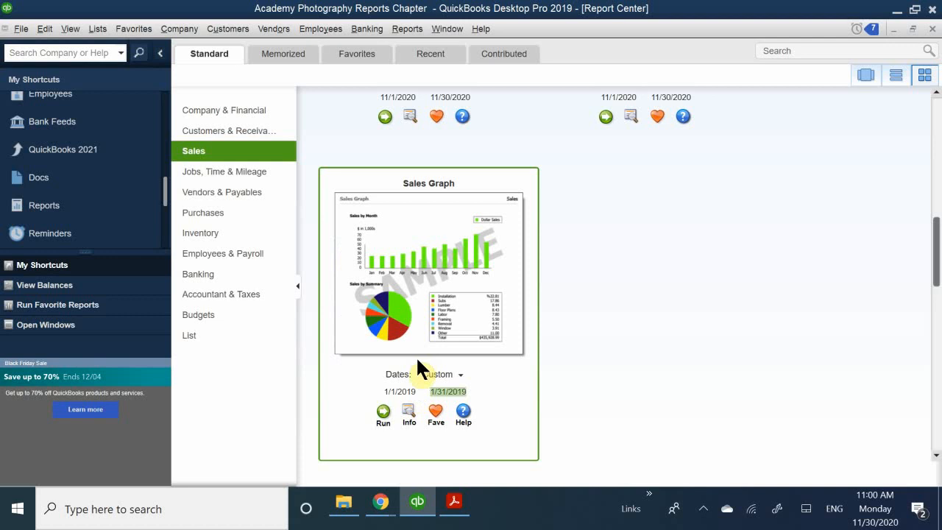
click(384, 410)
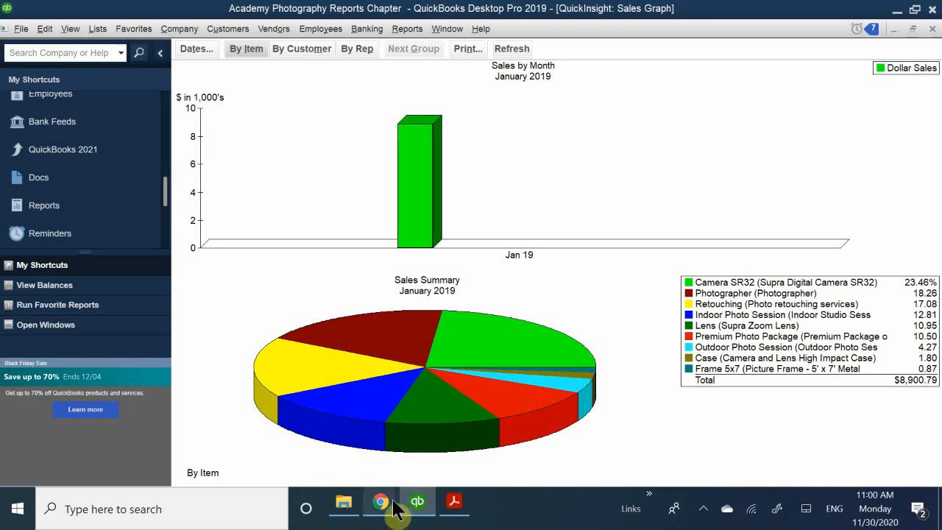
View the detail graphs for the Camera SR32 and Outdoor Photo Session slices of the sales pie, closing each one
mouse_move(394, 501)
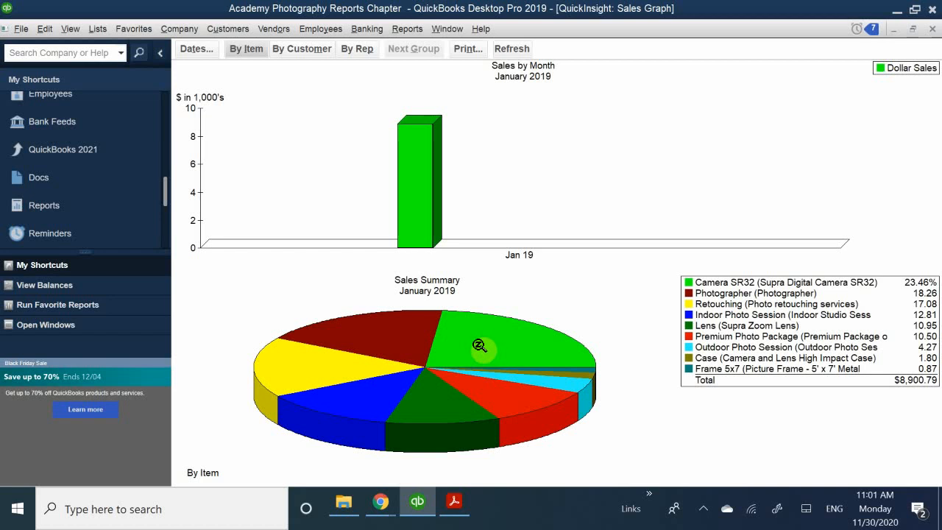
double_click(479, 346)
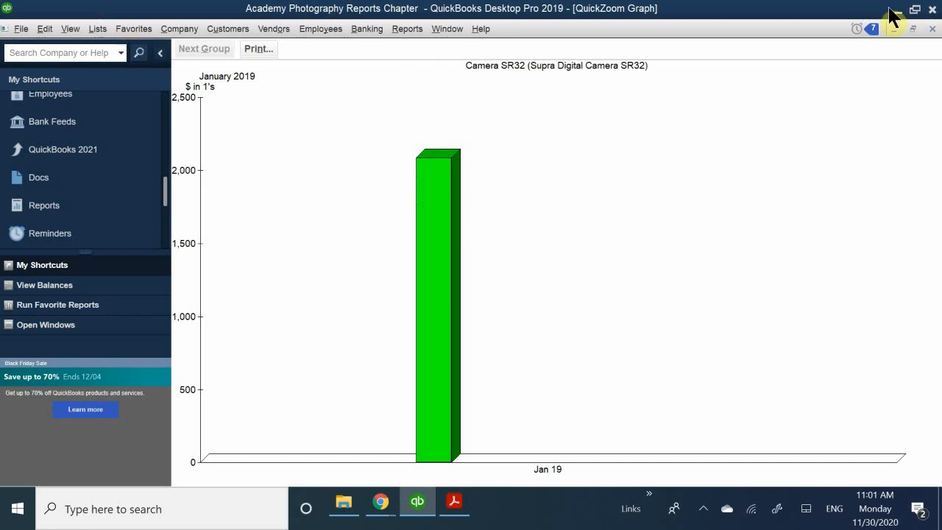
click(932, 29)
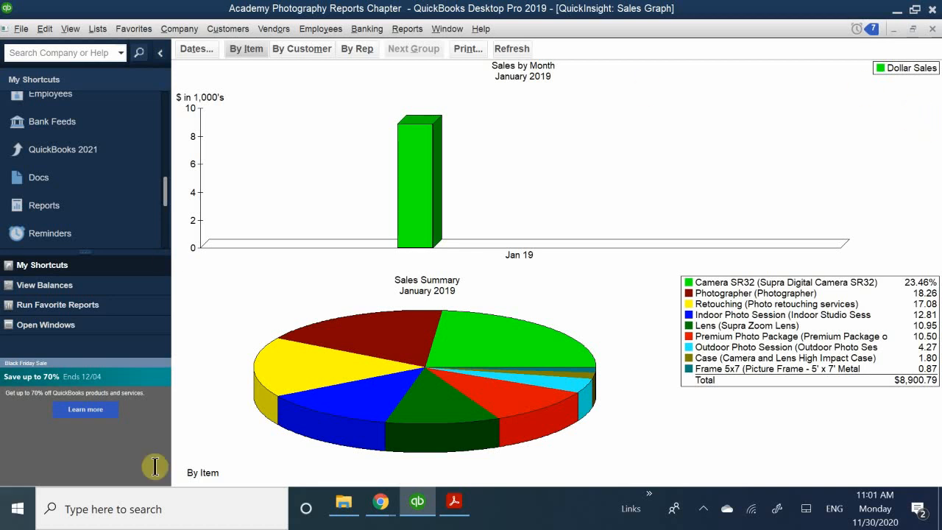
double_click(572, 384)
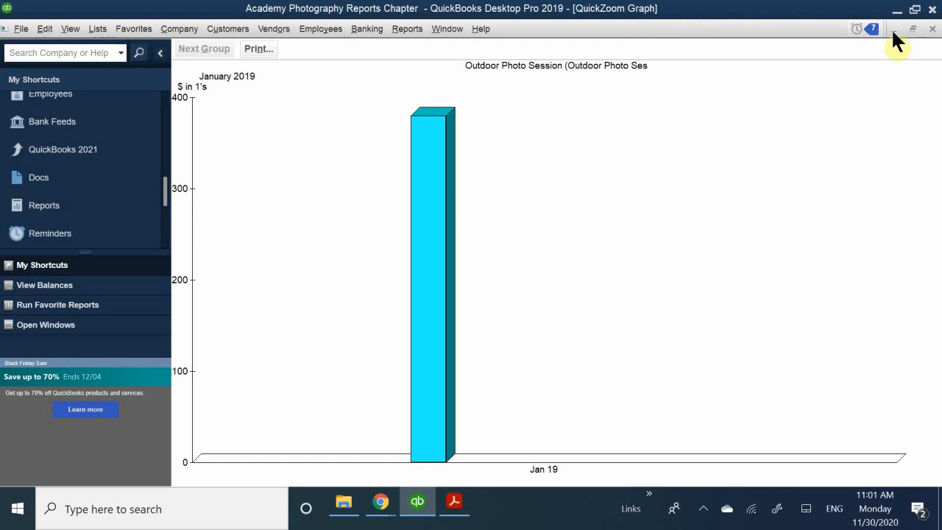
click(932, 29)
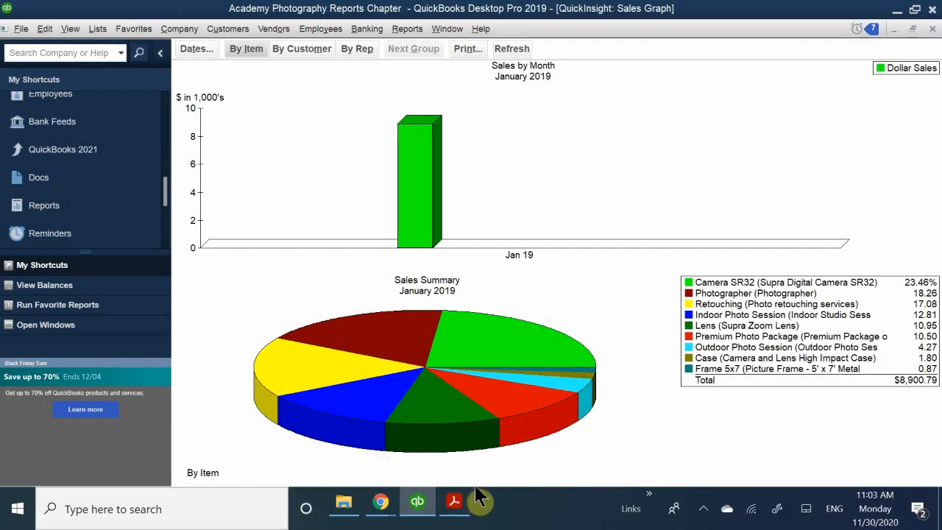
Switch to the PDF textbook and read on from QuickBooks Graphs through the Sales Graph practice to Building Custom Reports
click(454, 501)
scroll(407, 305, down, 1)
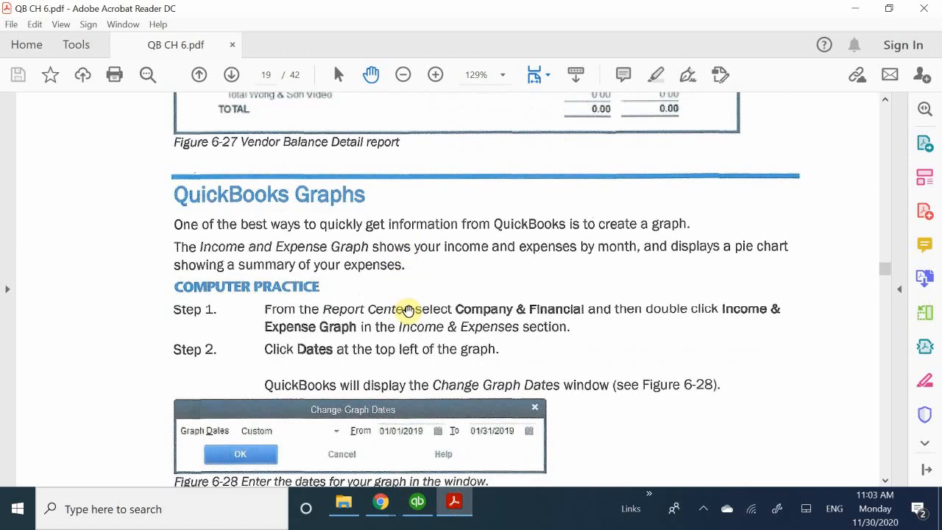
scroll(407, 310, down, 12)
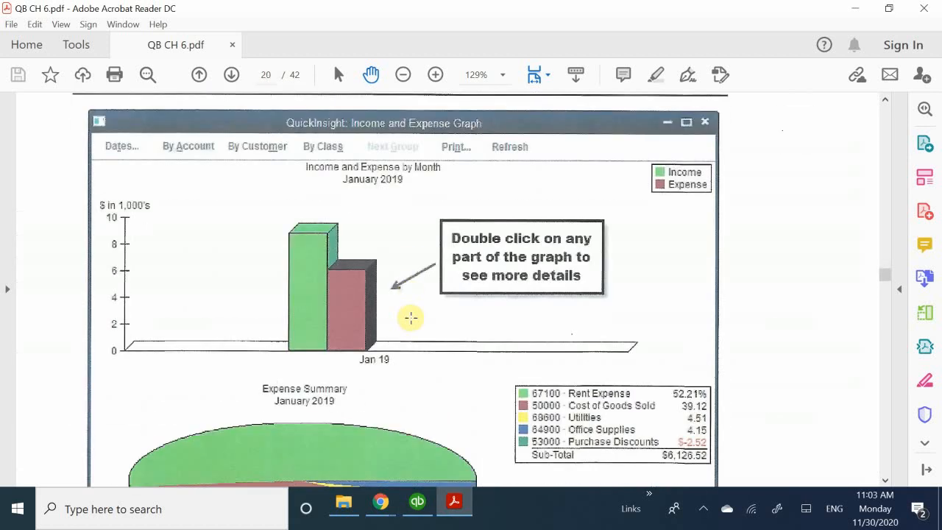
scroll(410, 317, down, 10)
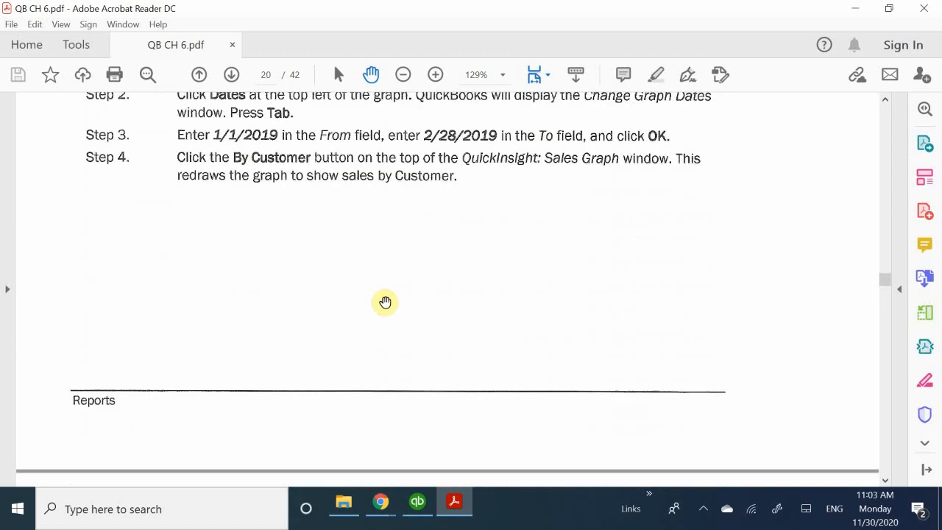
scroll(385, 301, down, 15)
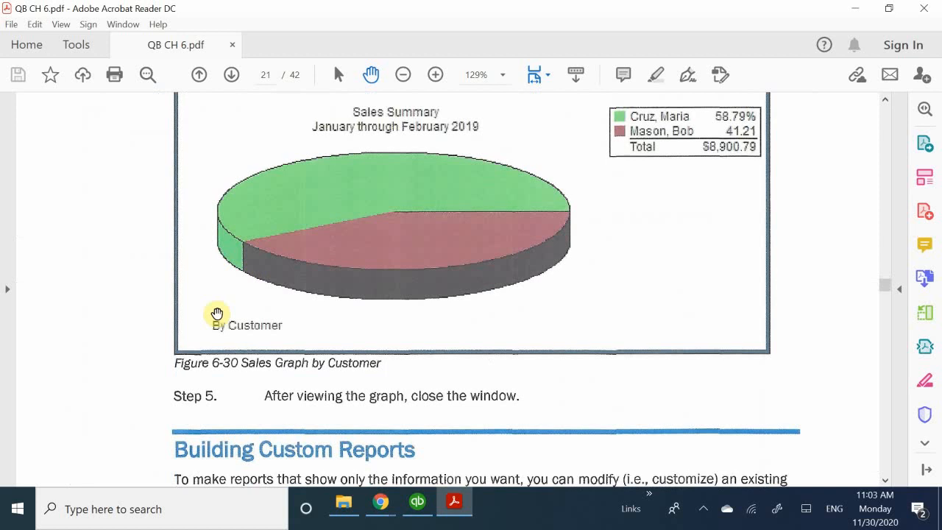
scroll(217, 313, down, 5)
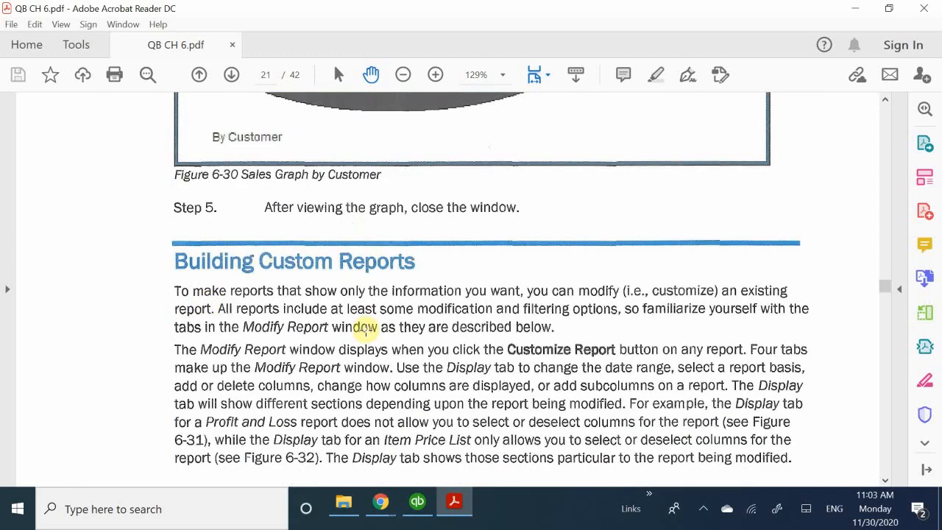
scroll(364, 330, down, 2)
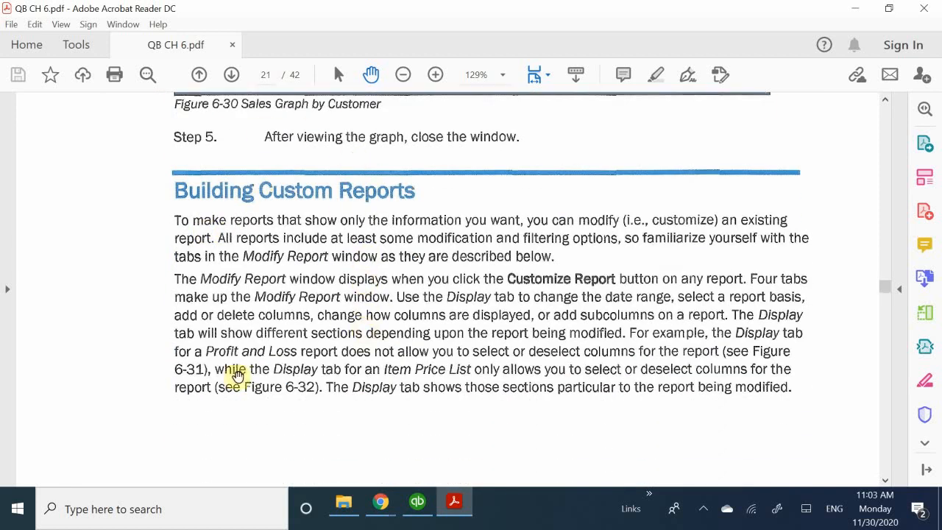
Switch back to QuickBooks and close the Sales Graph window
click(453, 506)
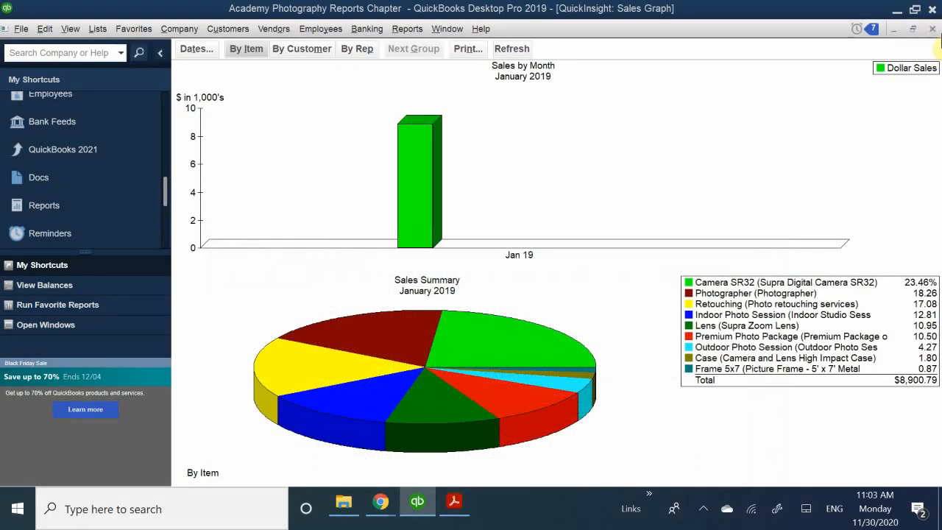
click(932, 29)
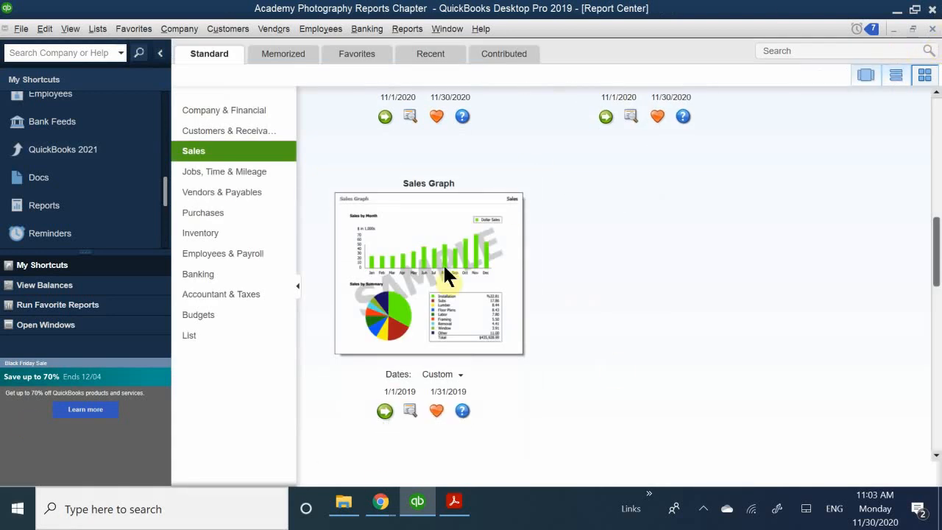
Revisit the Company & Financial category in the Report Center and find the Sales Graph in the Sales category
click(267, 111)
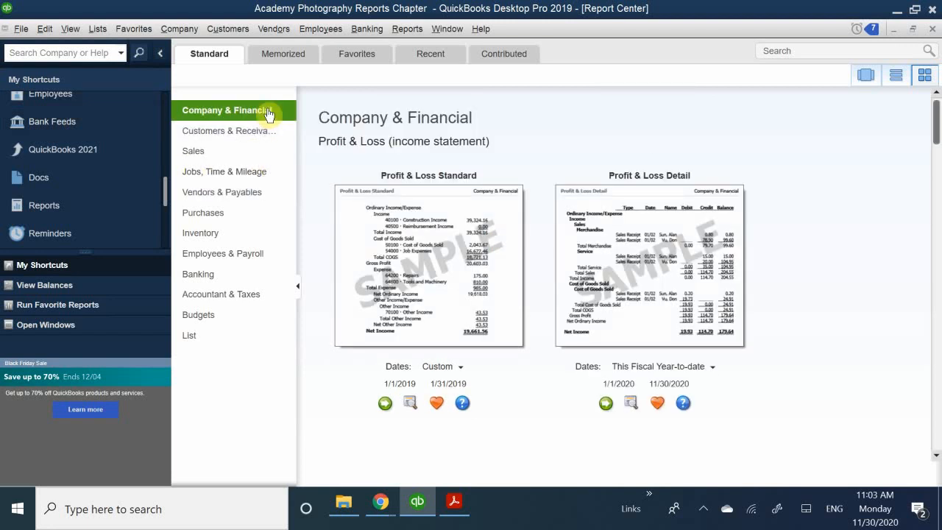
click(206, 334)
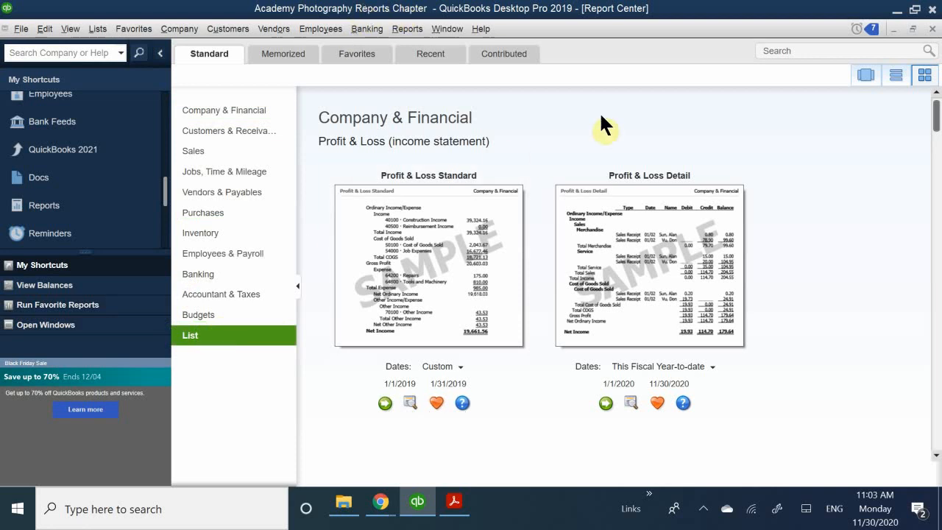
click(243, 155)
scroll(412, 192, down, 10)
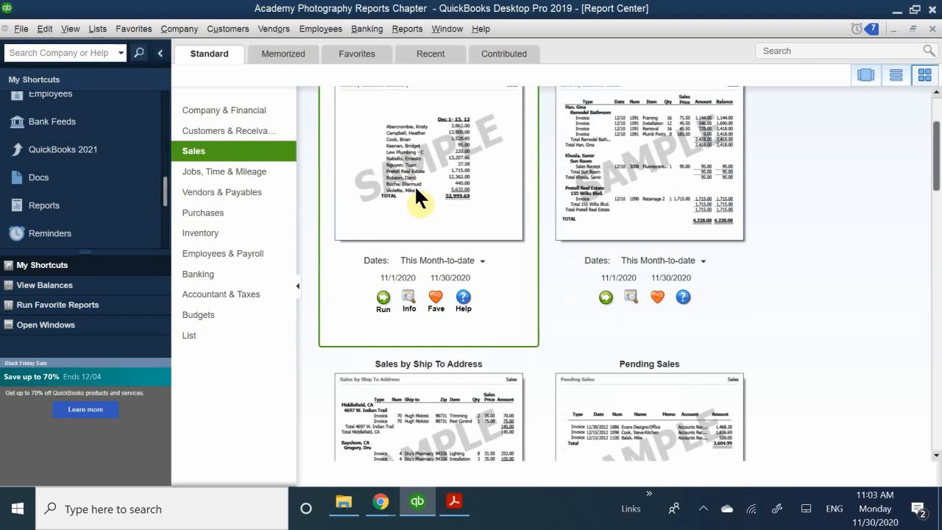
scroll(429, 184, down, 4)
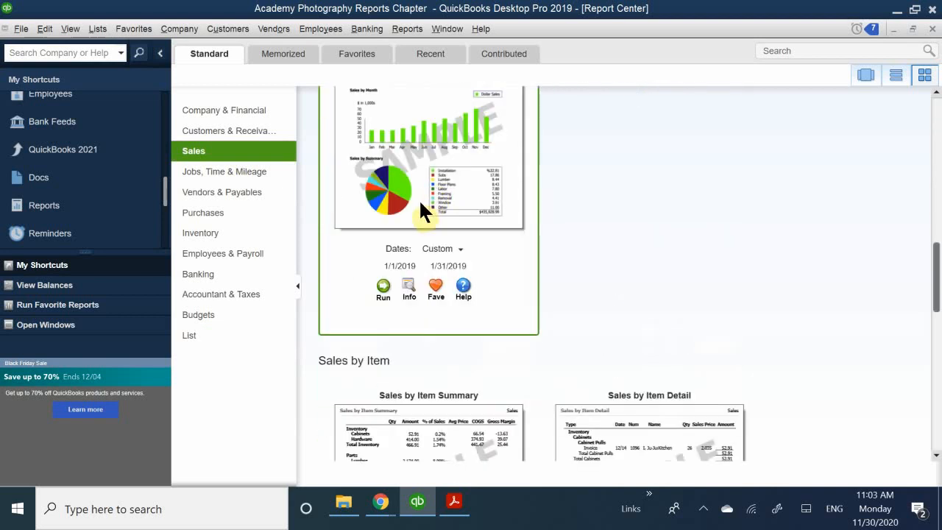
scroll(419, 202, up, 1)
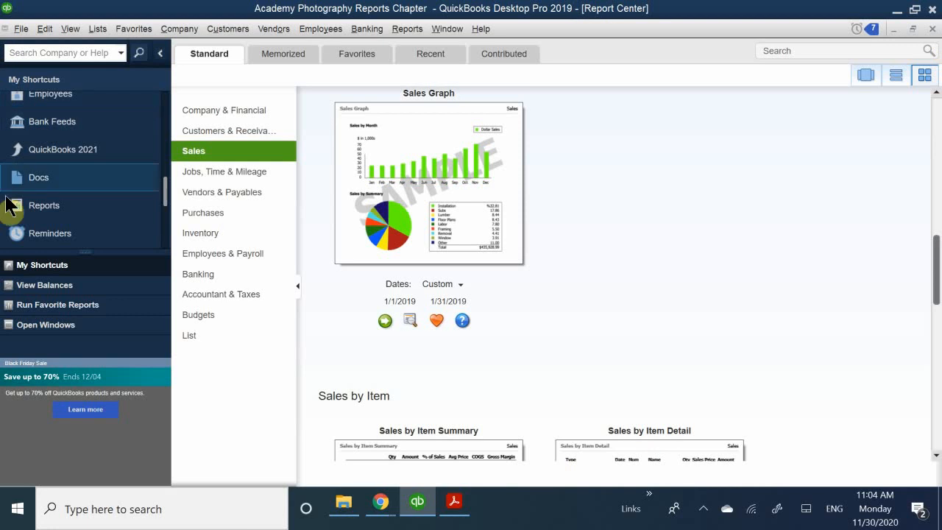
Show the List category in the Report Center and look over its customer and vendor list reports
click(209, 336)
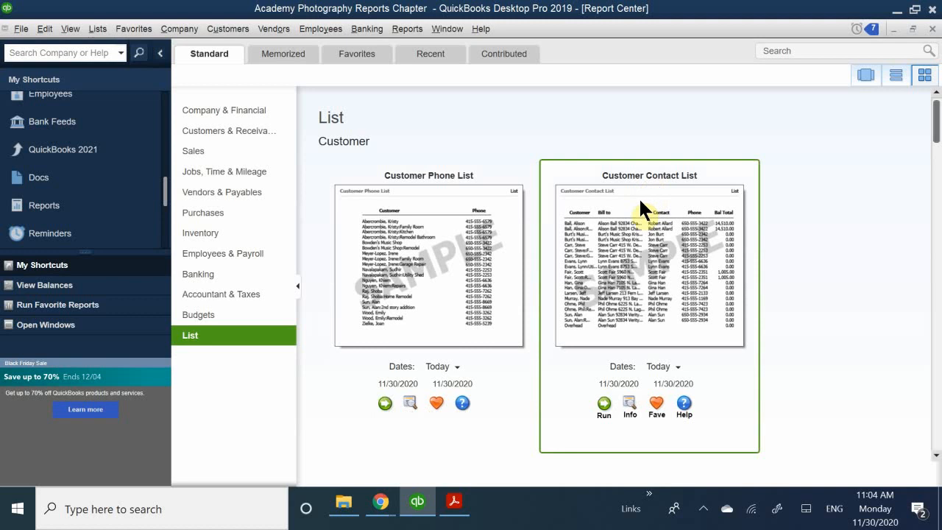
scroll(615, 222, down, 1)
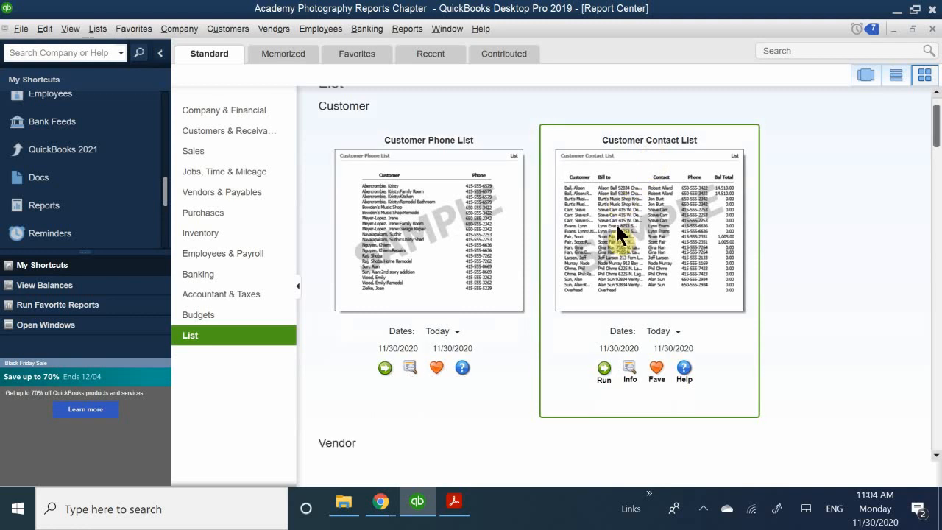
scroll(615, 222, up, 1)
scroll(615, 223, down, 5)
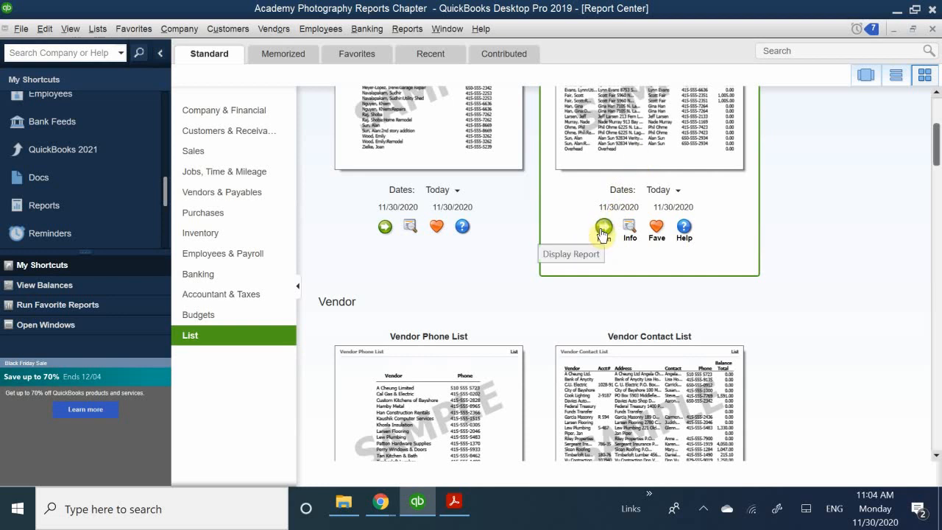
scroll(603, 232, up, 5)
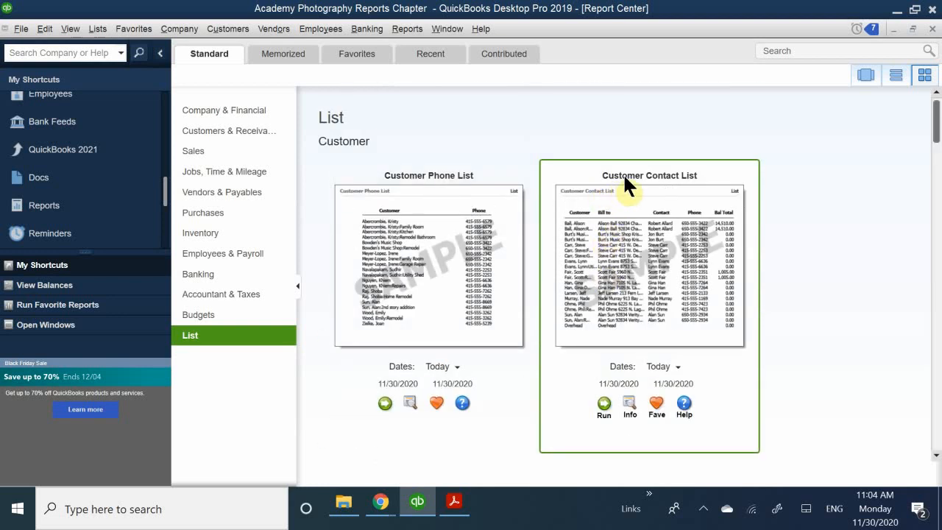
Run the Customer Contact List report from the List category of the Report Center
scroll(666, 175, down, 5)
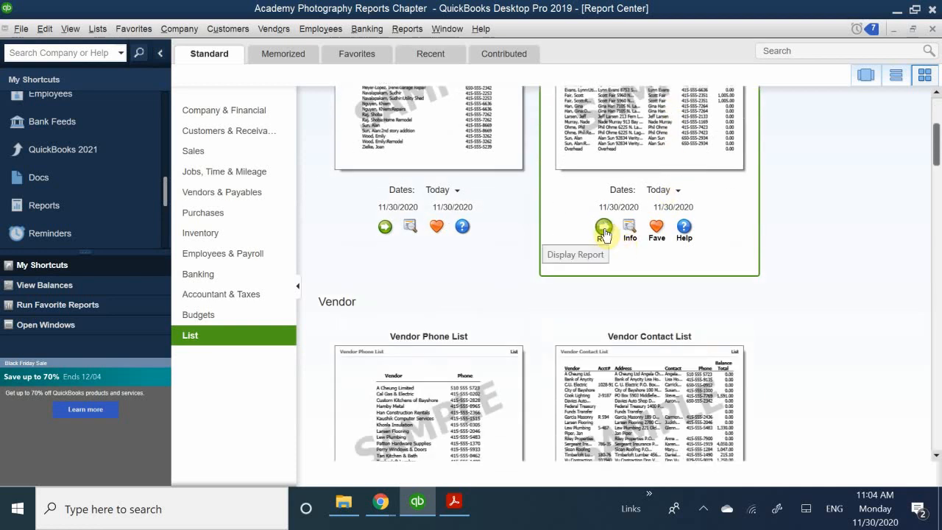
click(604, 227)
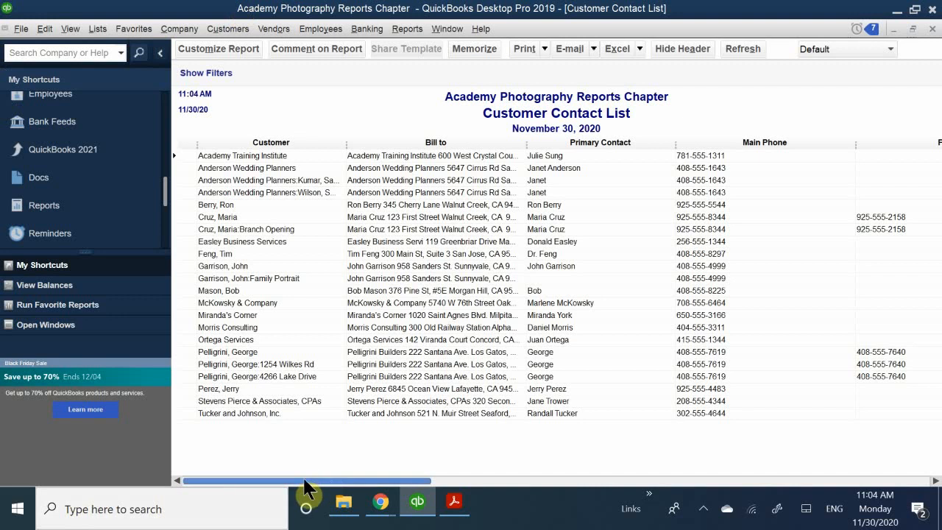
drag(285, 484, 67, 508)
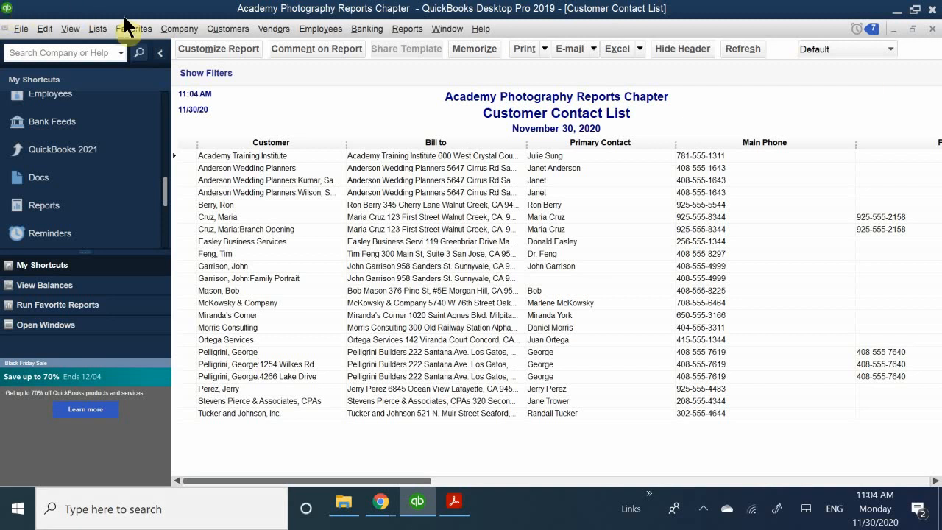
Customize the report's columns by removing Balance Total and adding Mr./Ms./..., First Name and Last Name
click(205, 50)
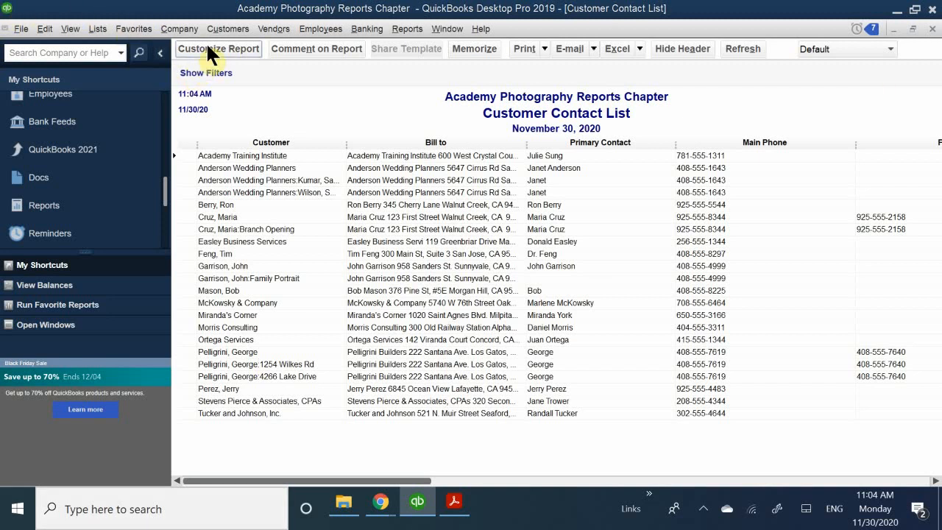
drag(219, 13, 404, 12)
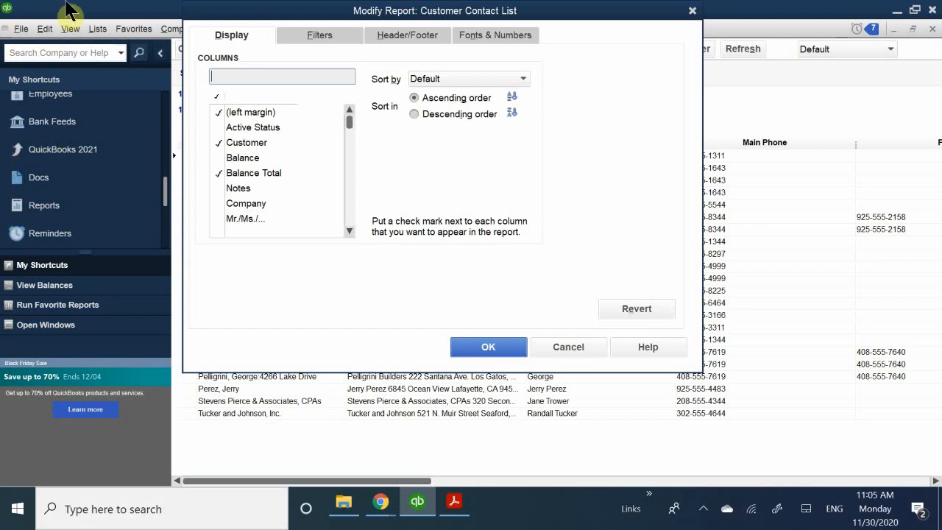
drag(268, 15, 276, 44)
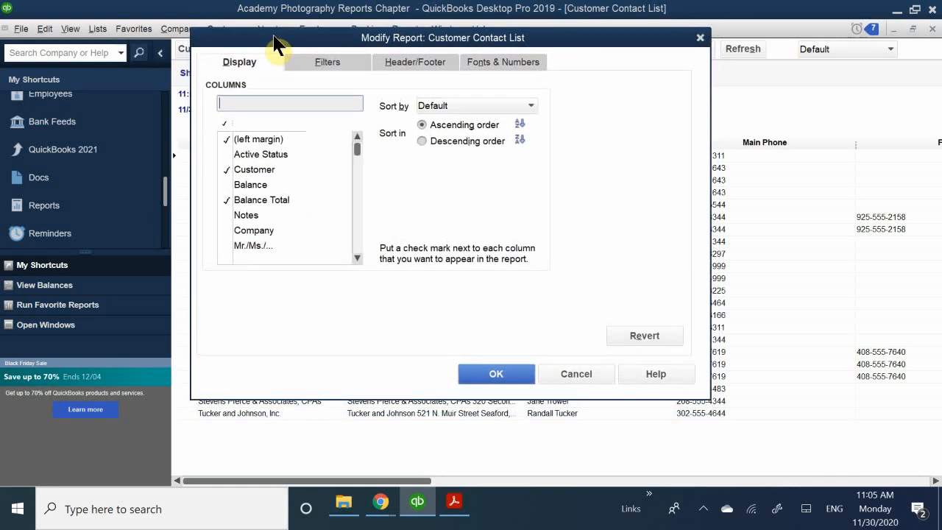
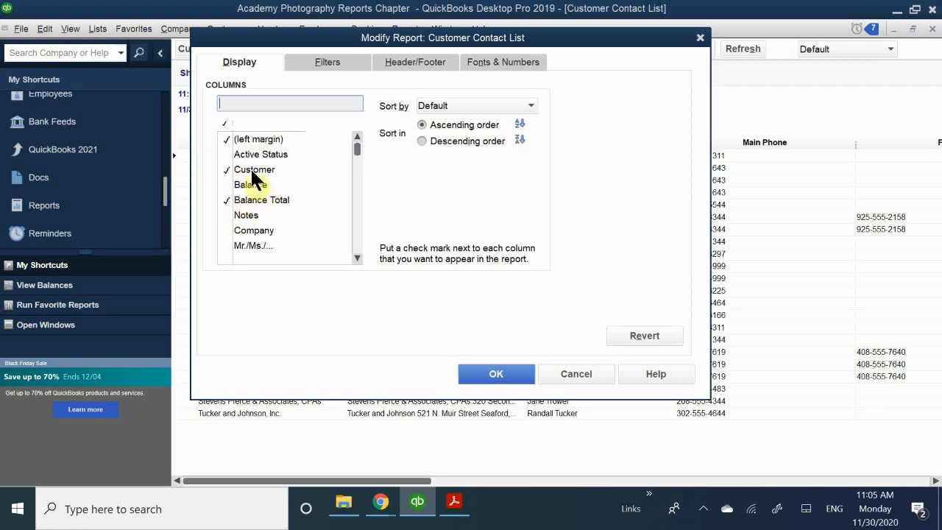
scroll(251, 172, down, 1)
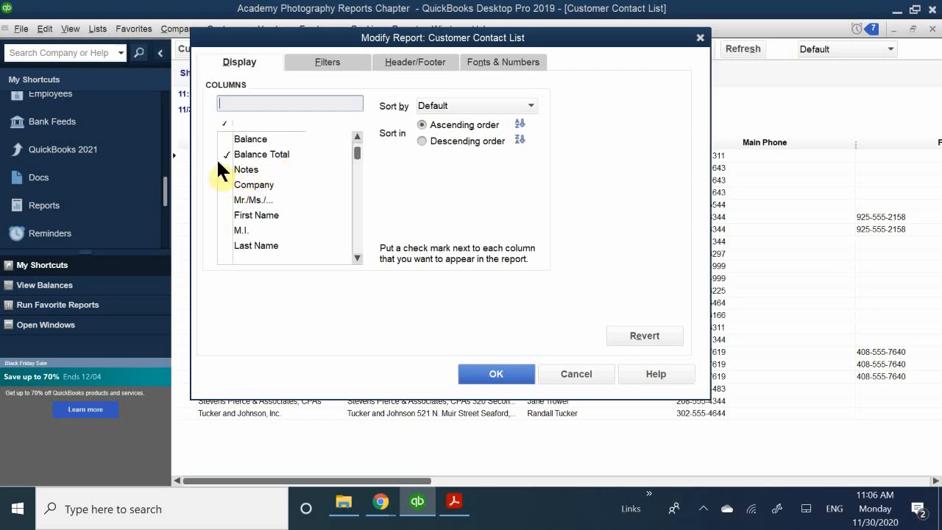
click(225, 153)
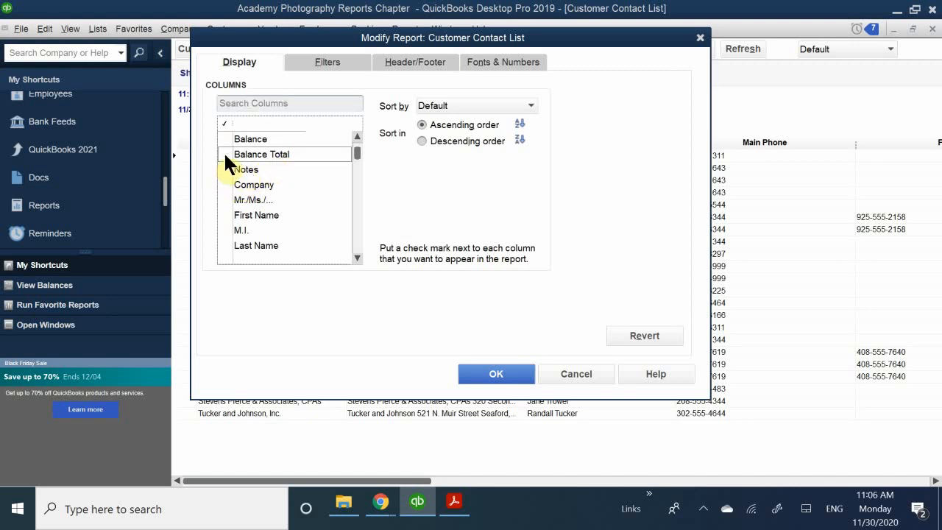
click(223, 198)
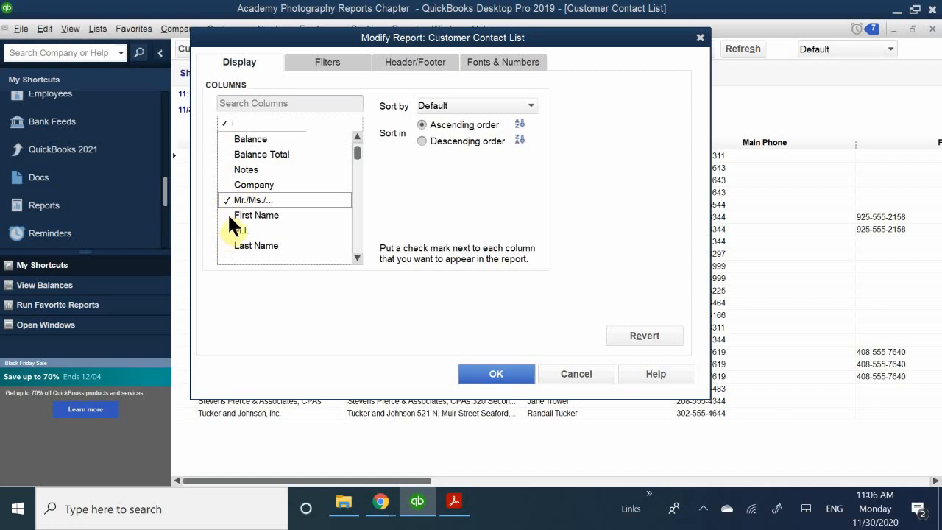
click(225, 213)
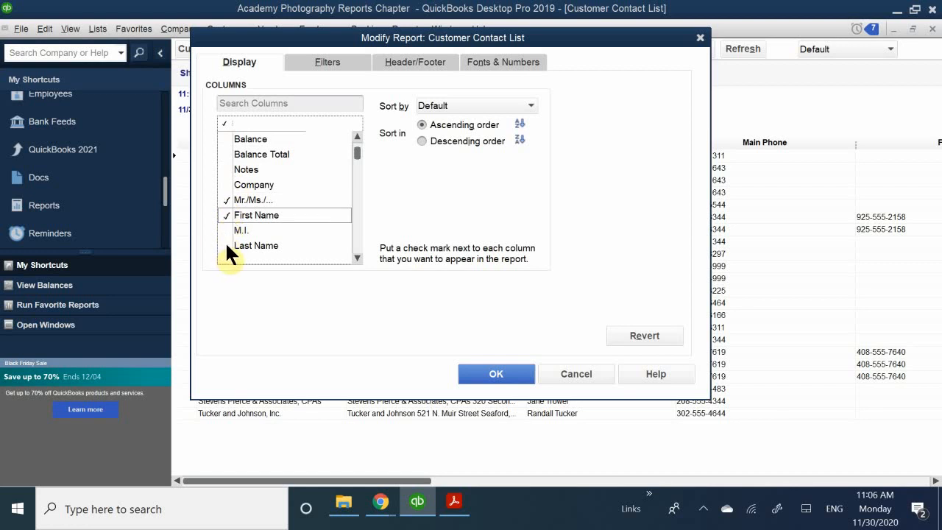
click(224, 245)
Remove the Fax, Main Phone and Primary Contact columns from the customer contact report
scroll(236, 235, down, 1)
scroll(242, 235, down, 2)
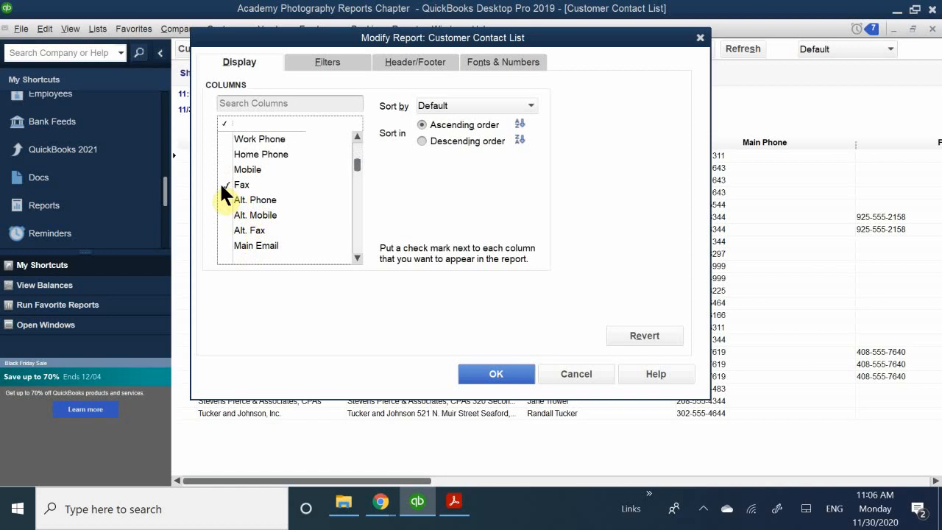
click(225, 184)
scroll(224, 186, up, 1)
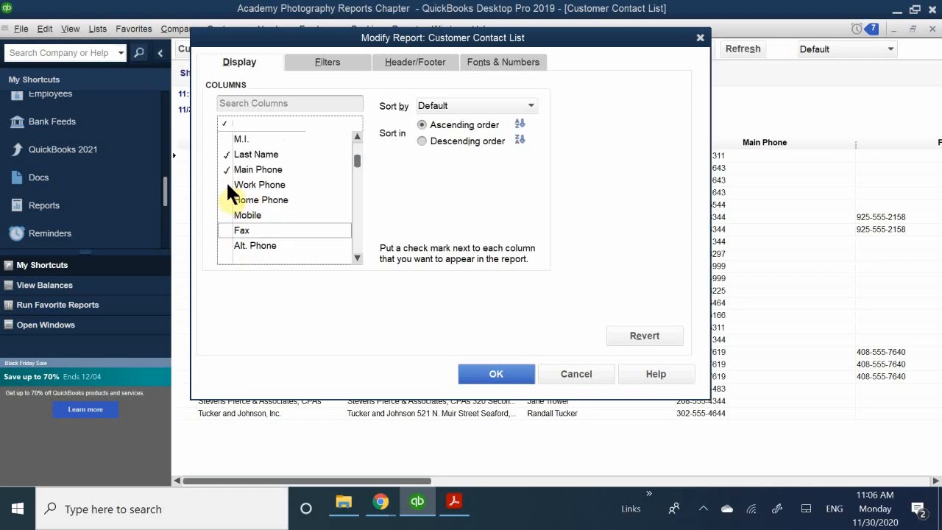
click(224, 170)
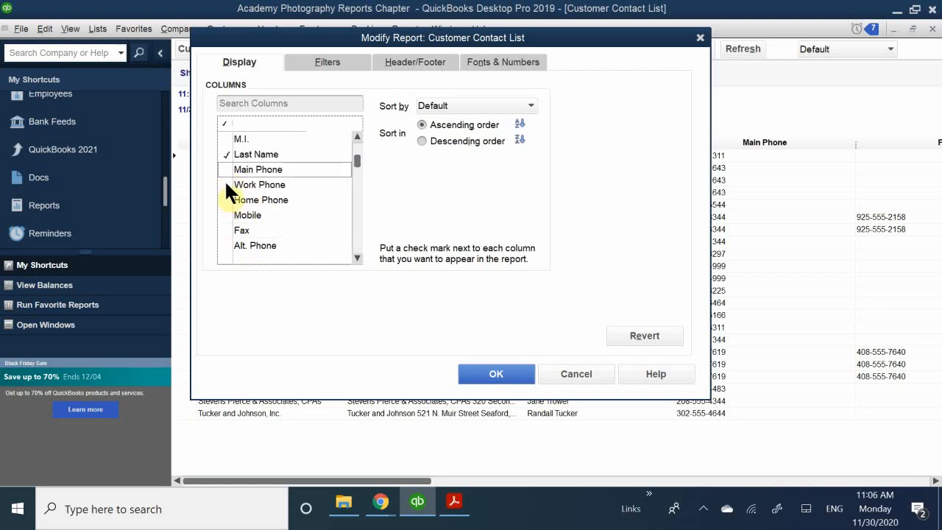
scroll(224, 184, down, 4)
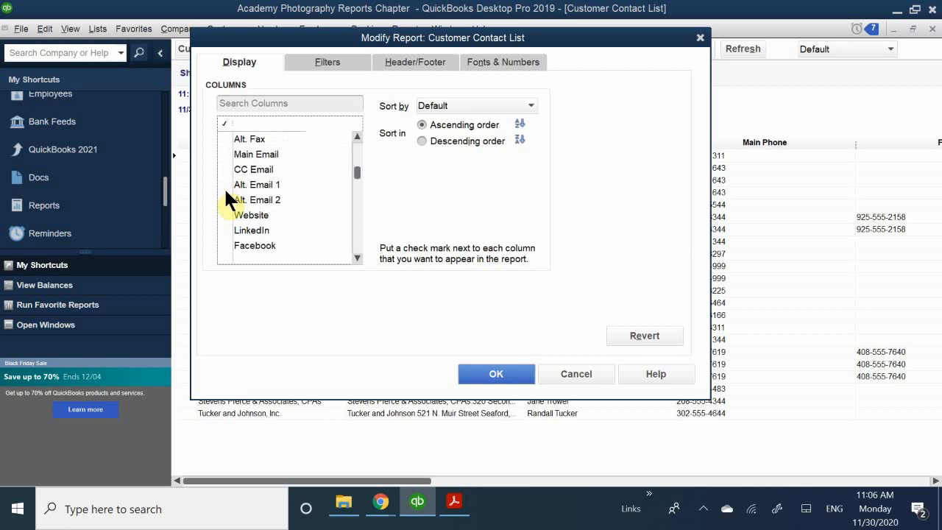
scroll(224, 189, down, 5)
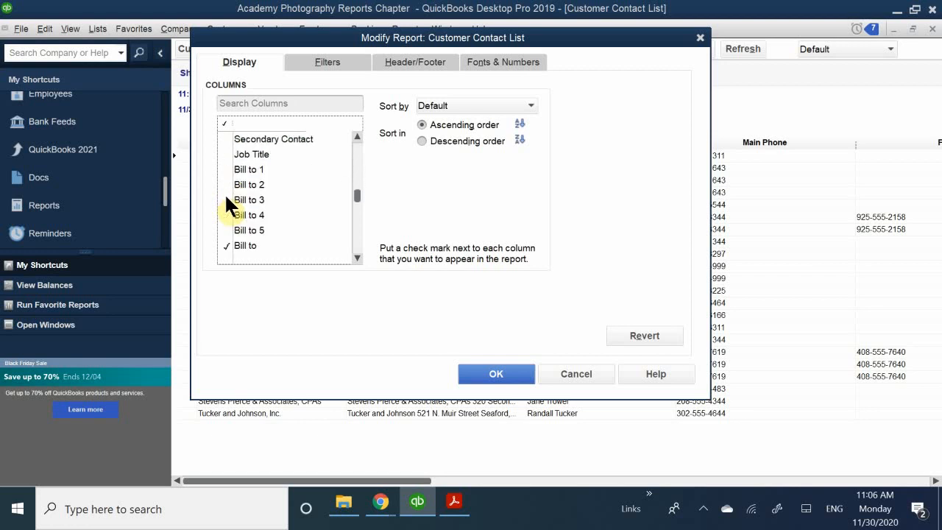
scroll(226, 206, up, 1)
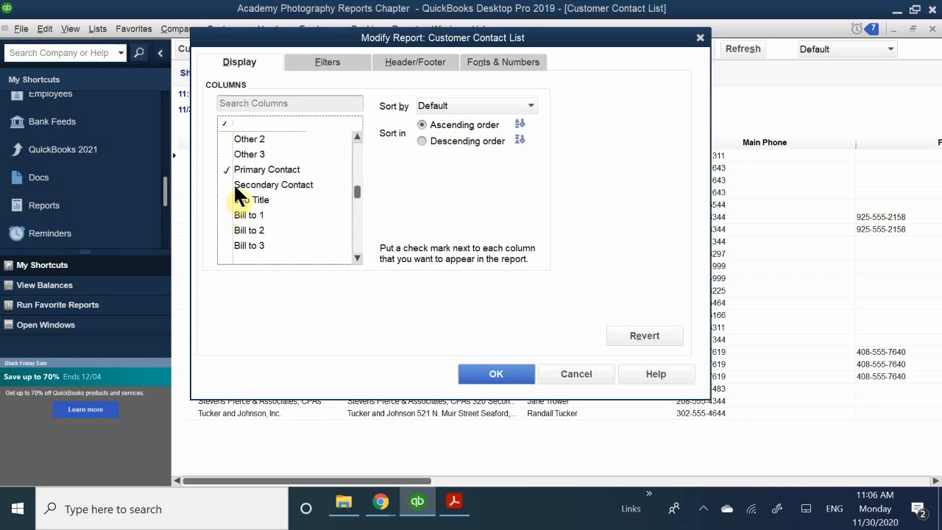
click(226, 169)
scroll(222, 185, down, 3)
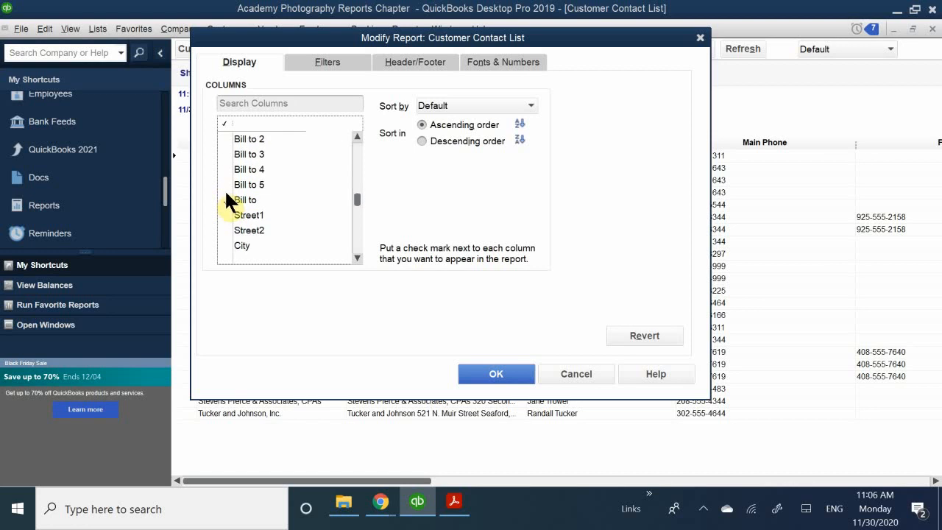
Add the billing address columns Street1, City, State, Zip and Country, keeping the Bill to column selected
click(225, 198)
scroll(230, 195, down, 1)
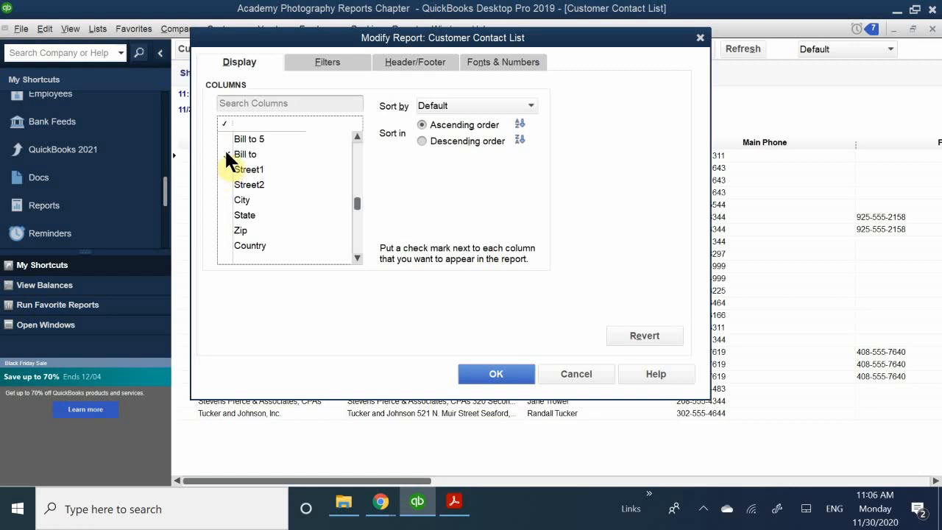
scroll(226, 158, down, 1)
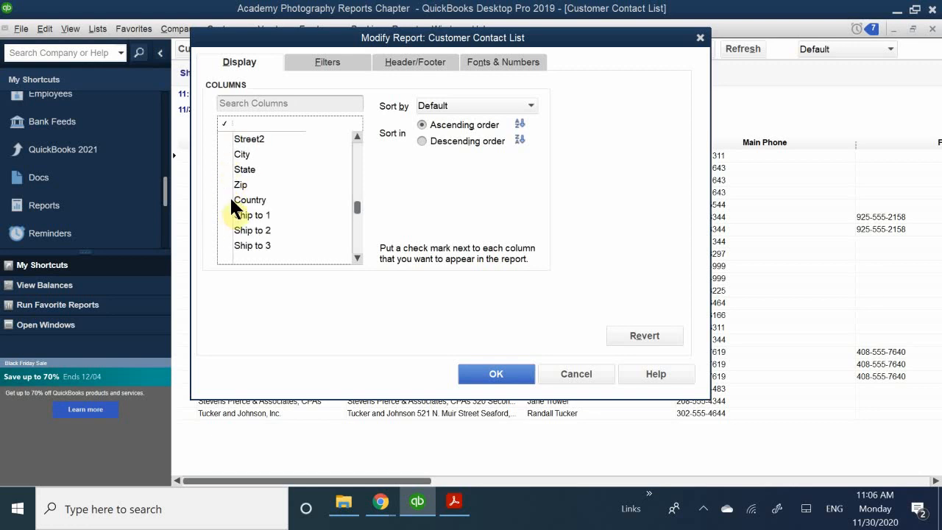
scroll(238, 212, down, 2)
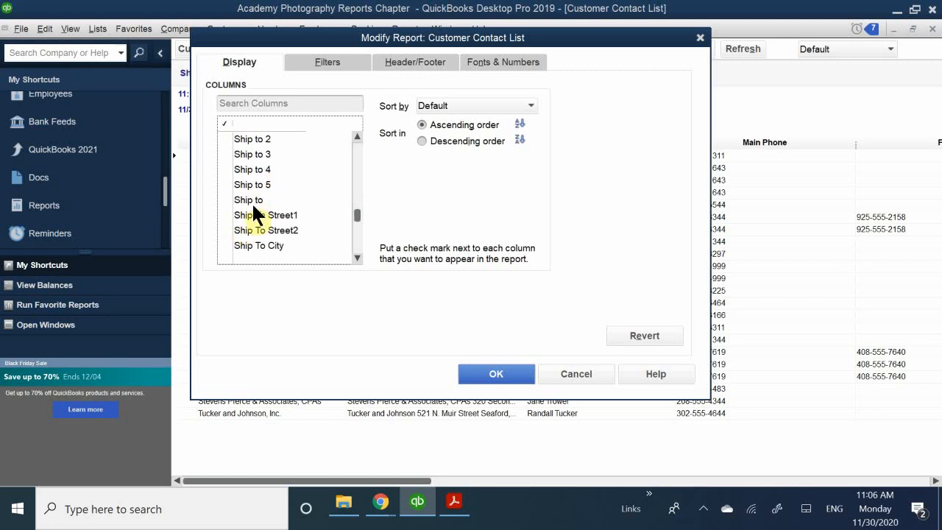
scroll(253, 213, up, 2)
scroll(254, 163, up, 1)
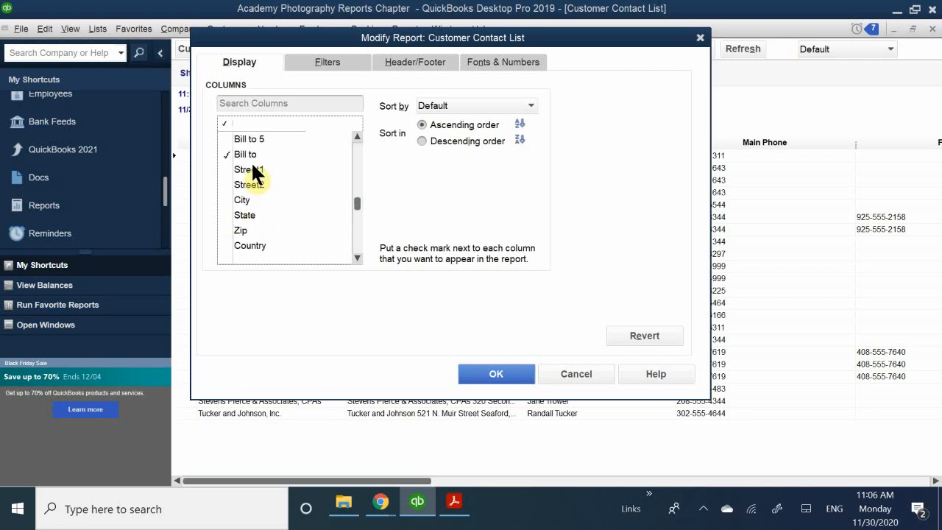
scroll(247, 180, down, 3)
scroll(246, 178, up, 3)
click(223, 169)
click(223, 198)
click(223, 213)
click(223, 229)
click(225, 246)
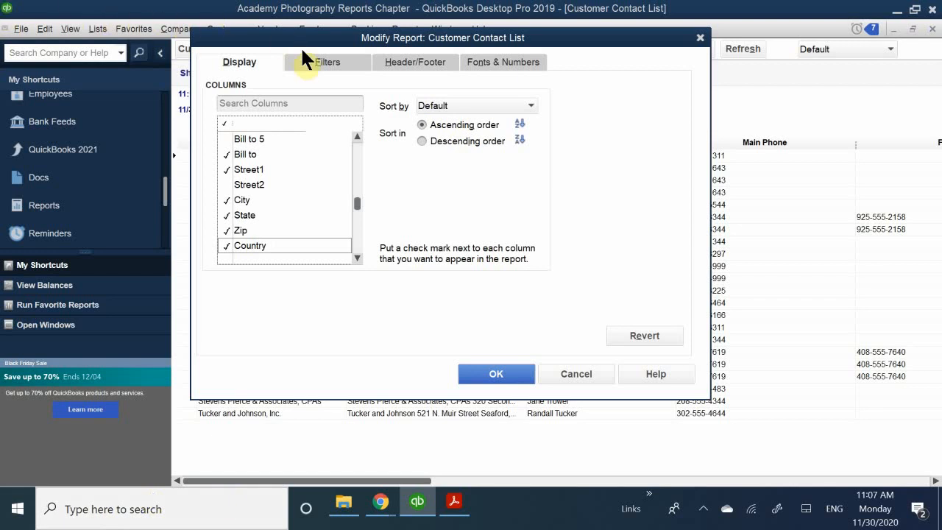
Look over the report's available filters, its header and footer settings, and its font and number options
click(311, 62)
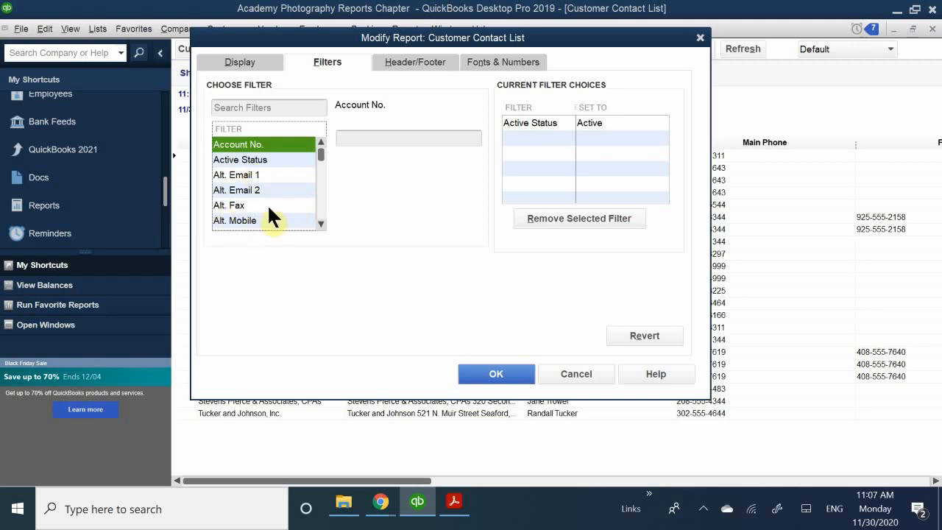
scroll(266, 209, down, 7)
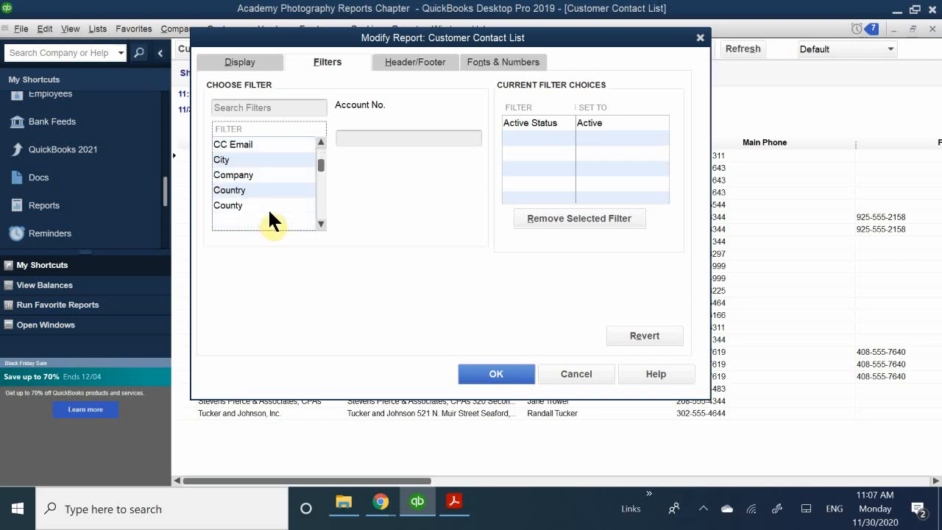
scroll(270, 210, up, 7)
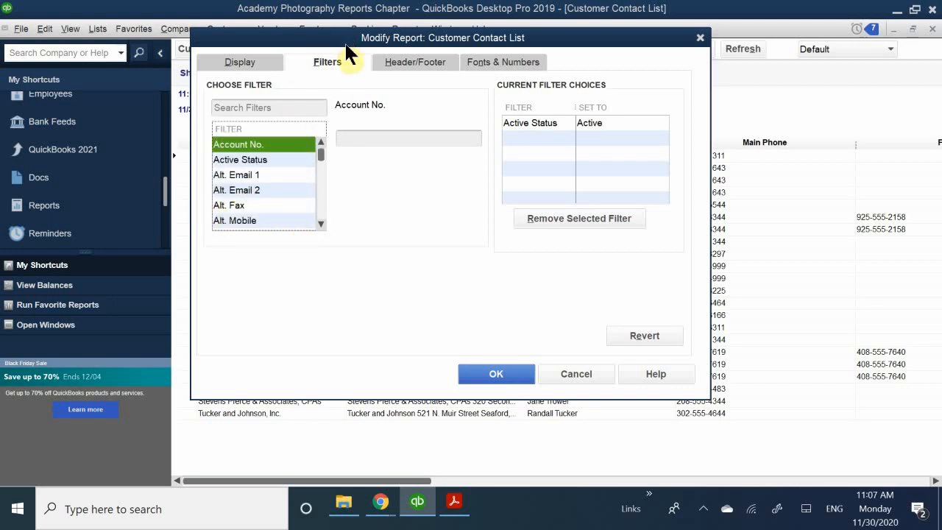
click(412, 68)
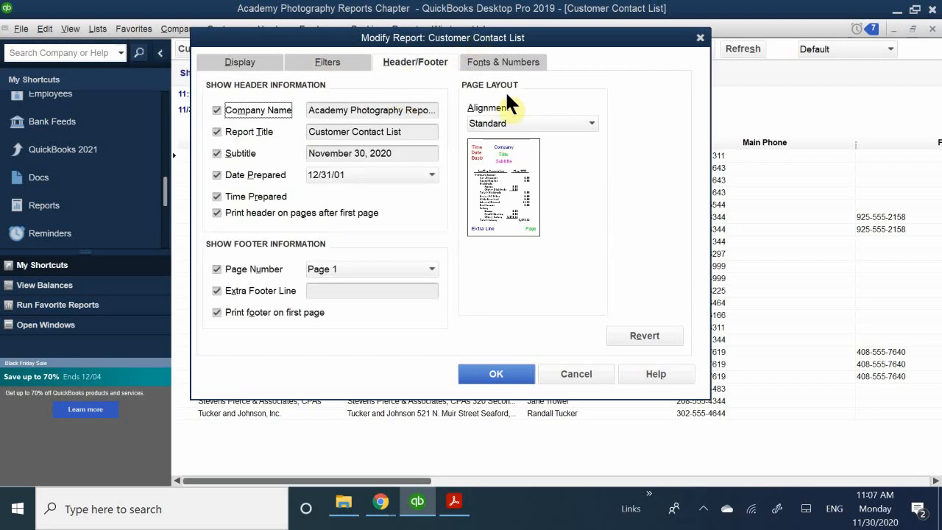
drag(483, 36, 553, 158)
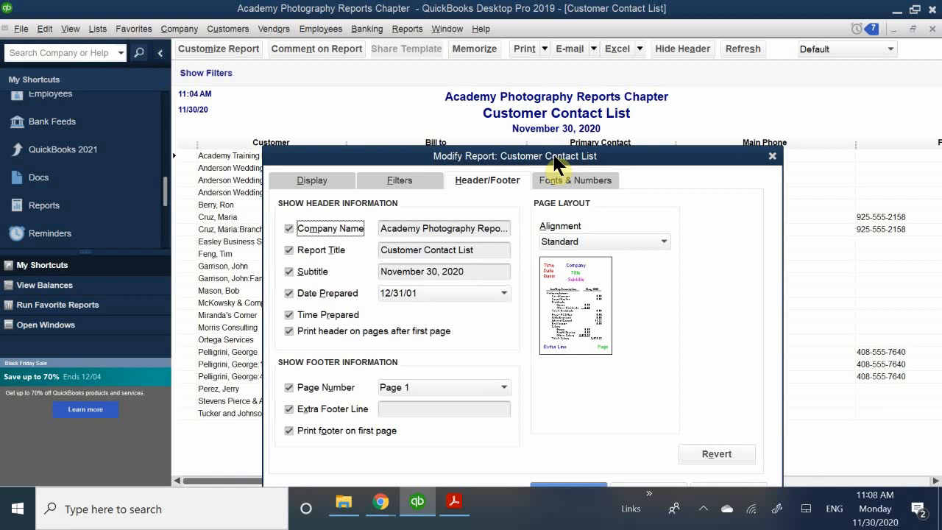
drag(553, 157, 528, 75)
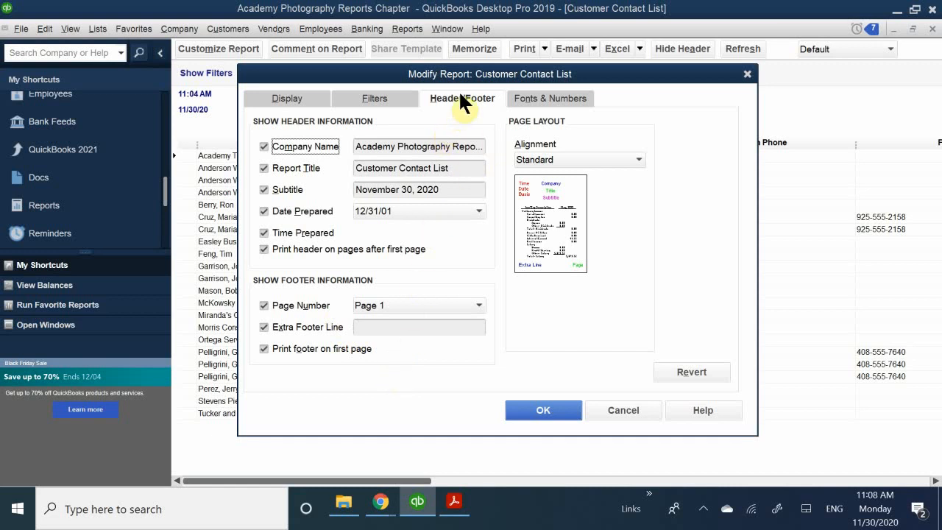
click(544, 100)
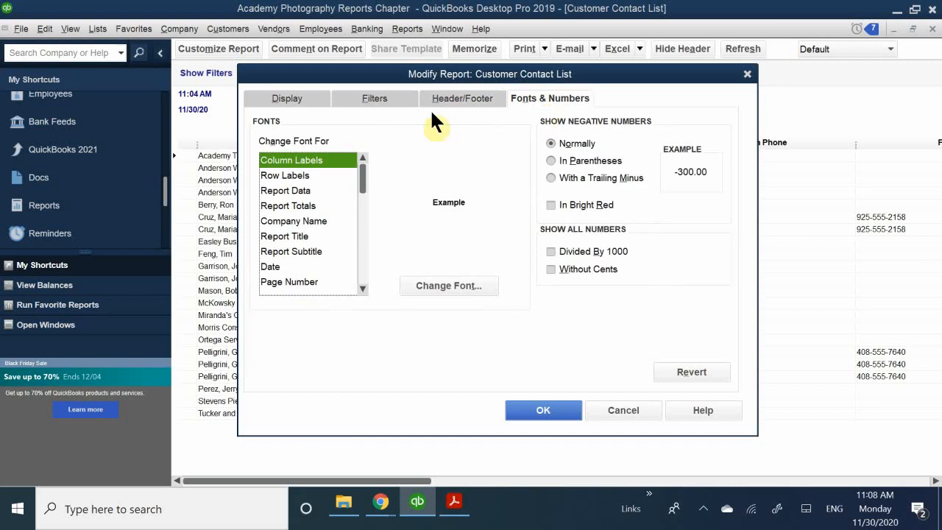
In the header and footer settings, try the Left page layout alignment and set it to Centered
click(447, 95)
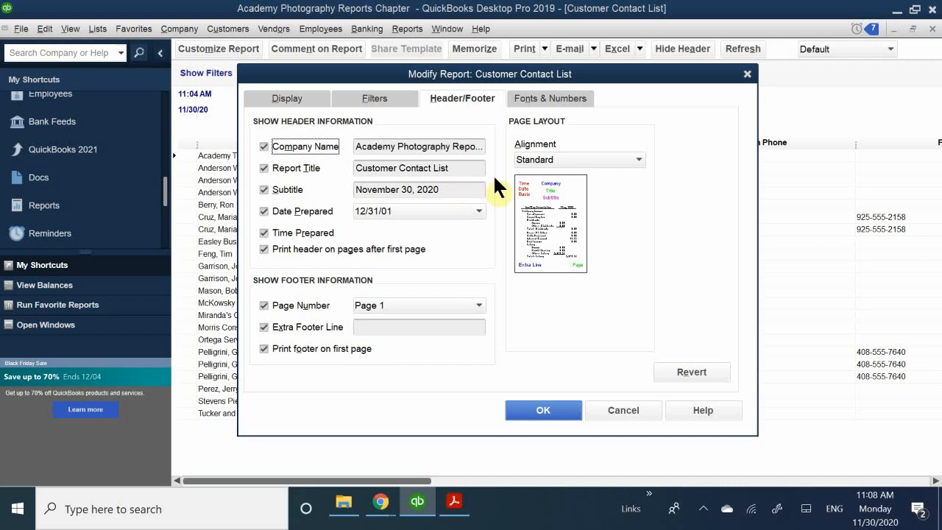
click(577, 160)
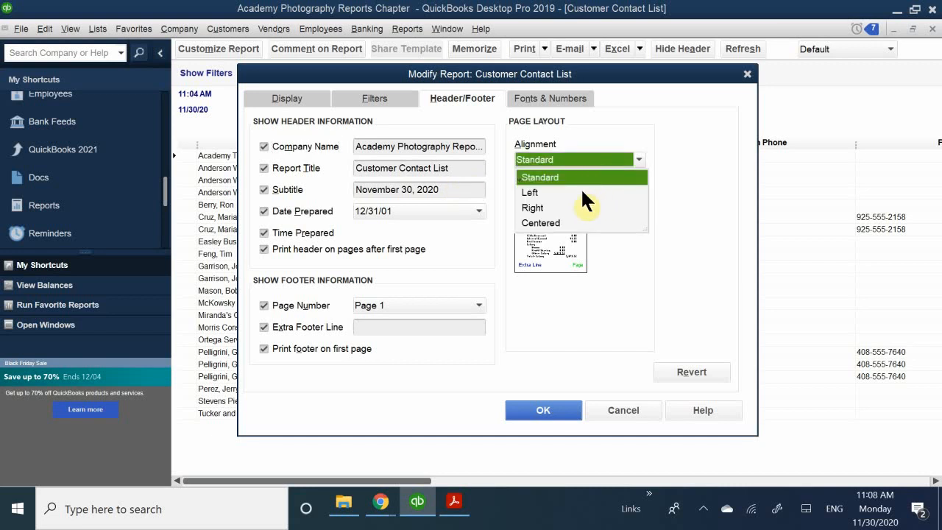
click(576, 192)
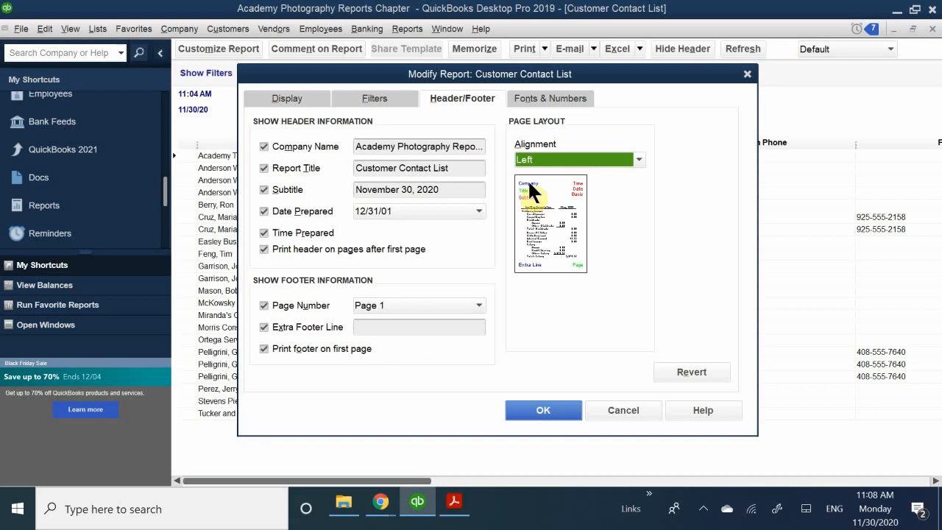
click(570, 160)
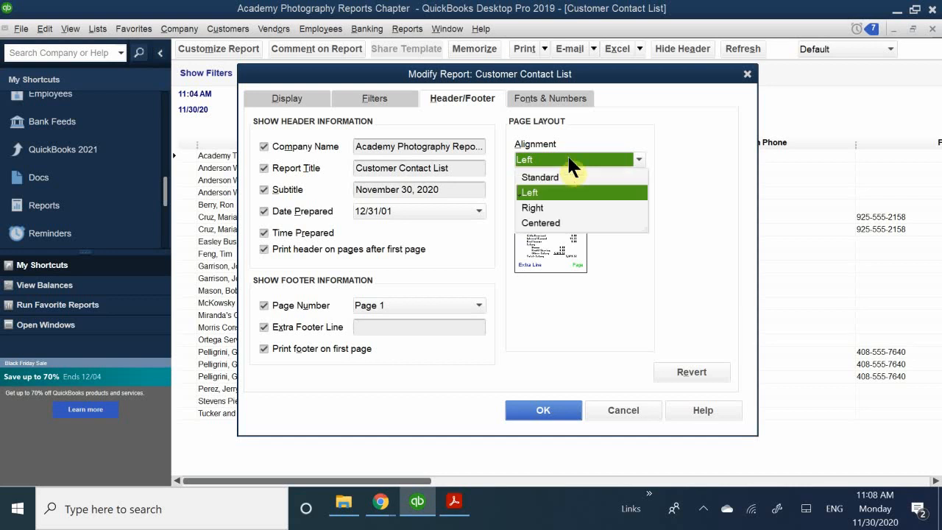
click(546, 221)
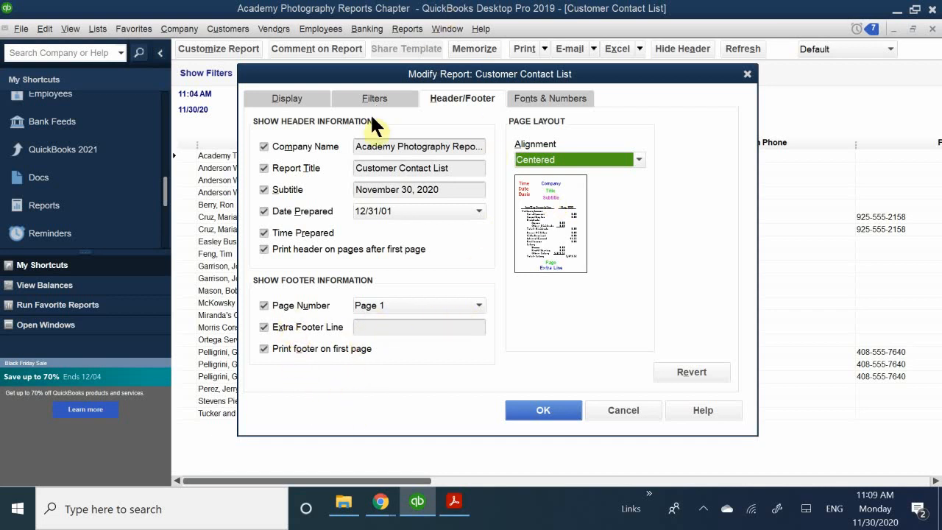
In the report's font settings, change the Company Name font to Maroon at size 18
click(527, 99)
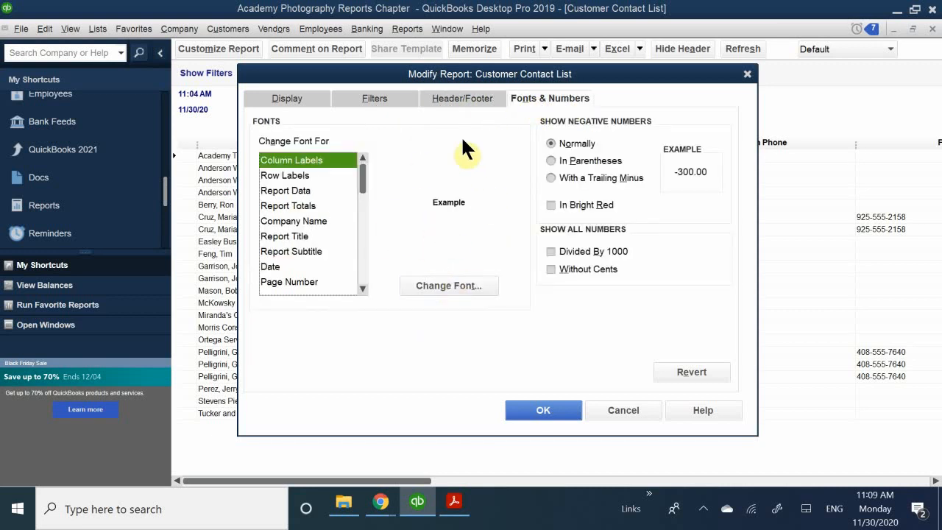
drag(465, 81, 478, 153)
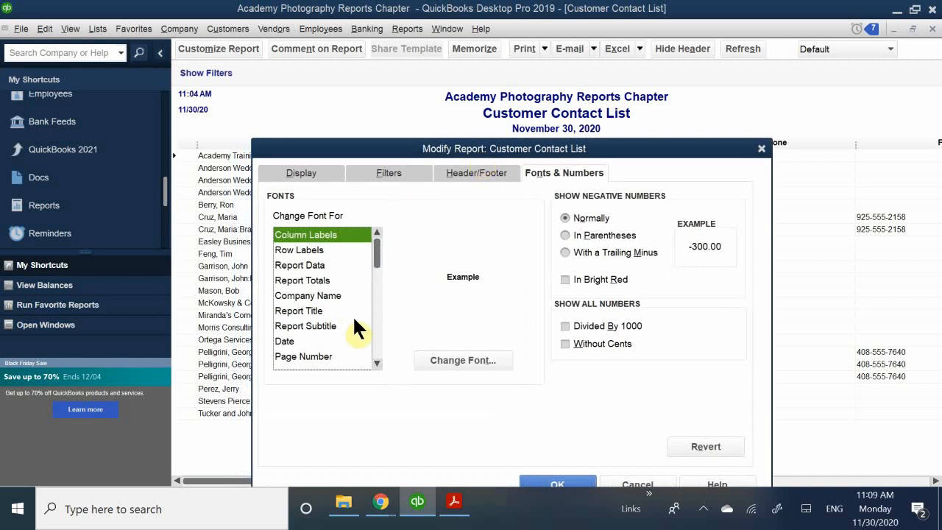
click(327, 295)
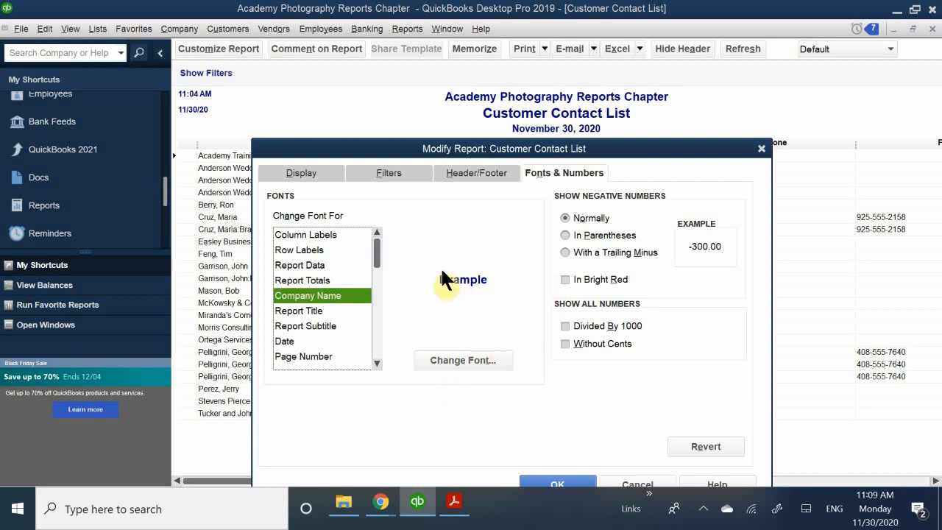
click(442, 359)
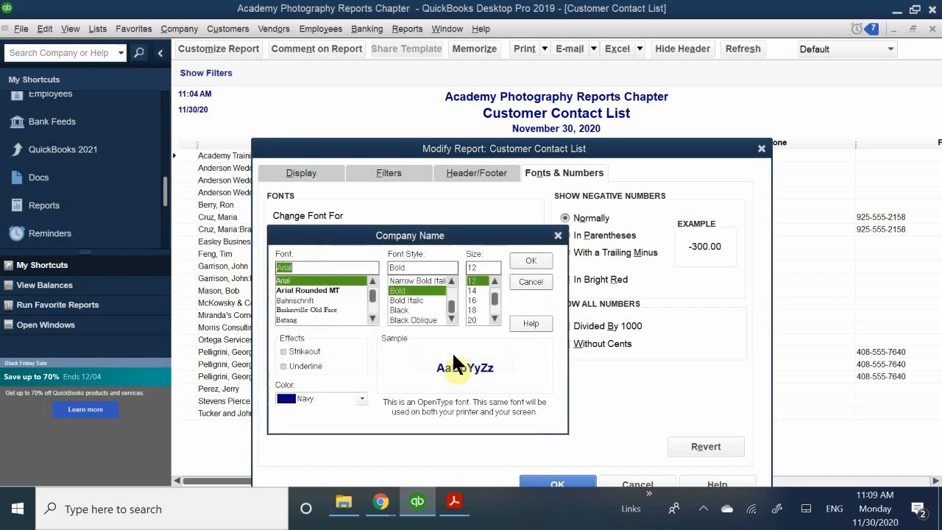
drag(378, 235, 409, 166)
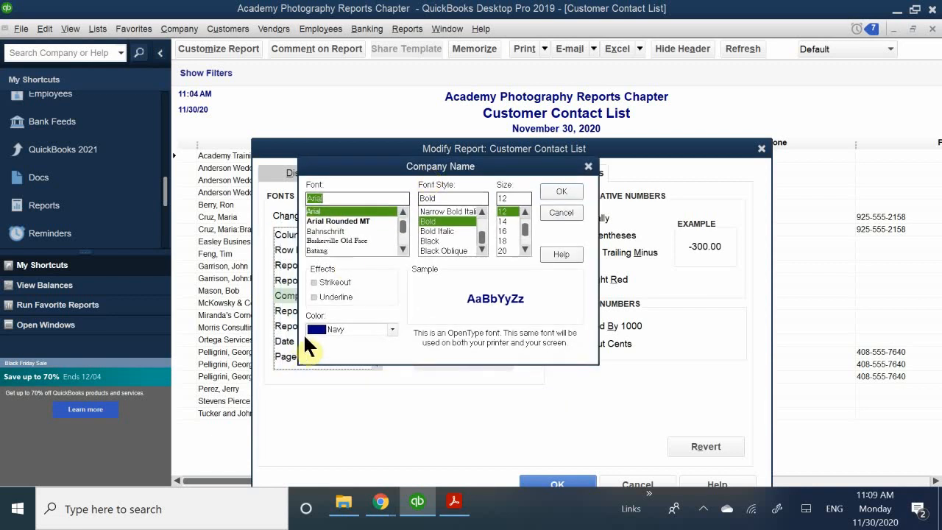
click(306, 333)
click(332, 343)
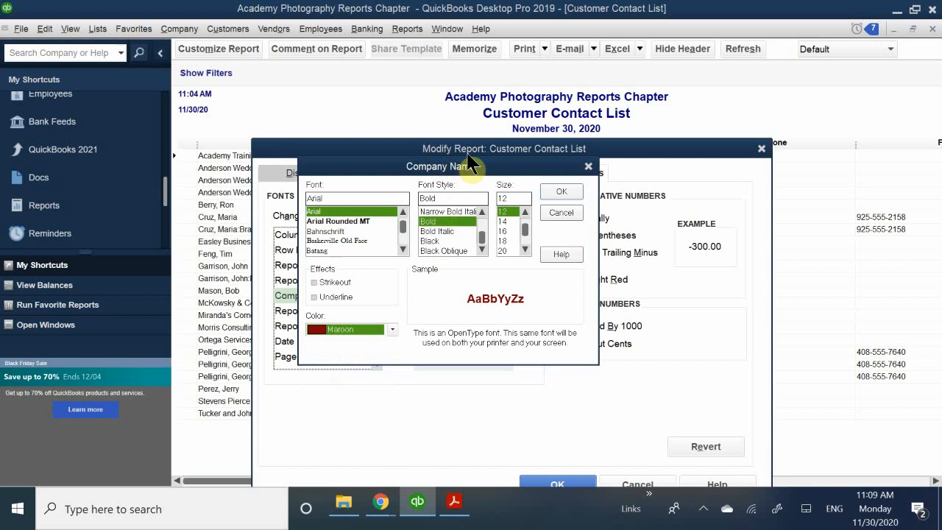
click(502, 241)
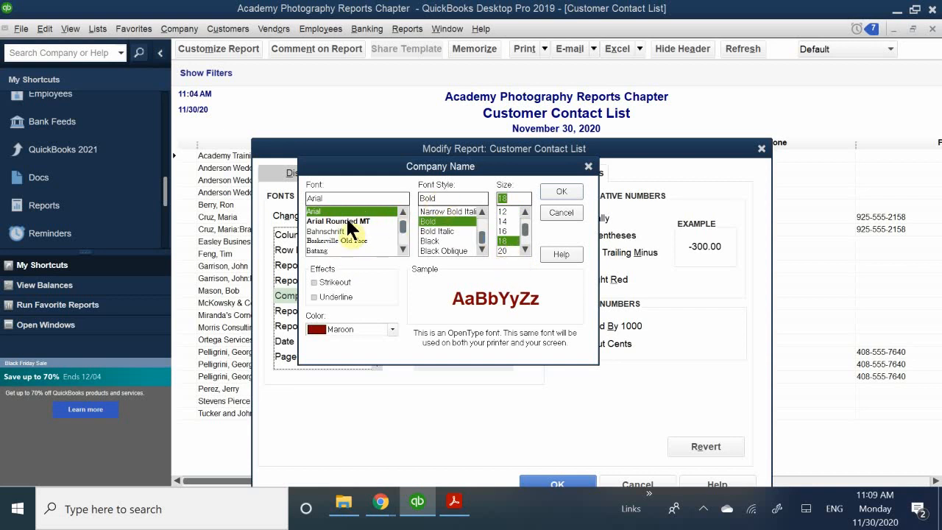
Set the Company Name font to Bernard MT Condensed Bold, change all related fonts as well, and apply the modifications to the report
click(402, 249)
click(402, 249)
click(402, 249)
click(402, 248)
click(403, 248)
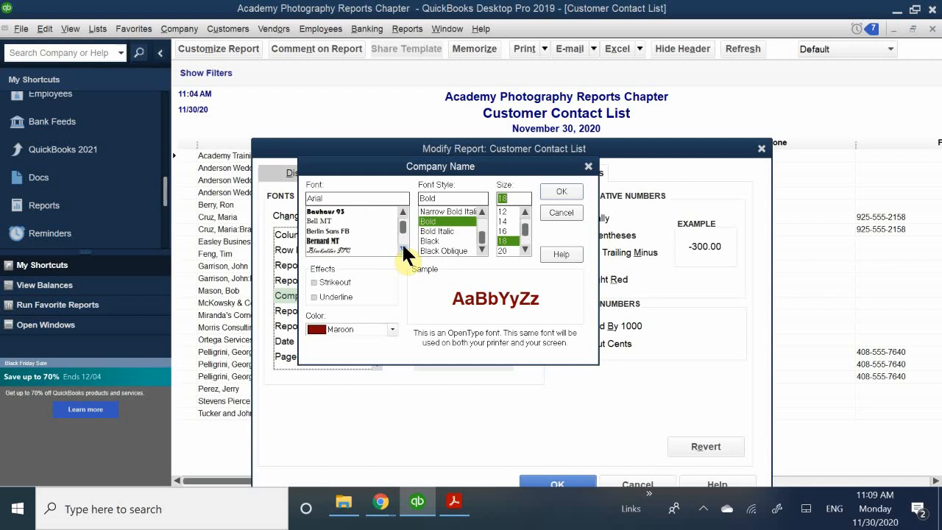
click(352, 242)
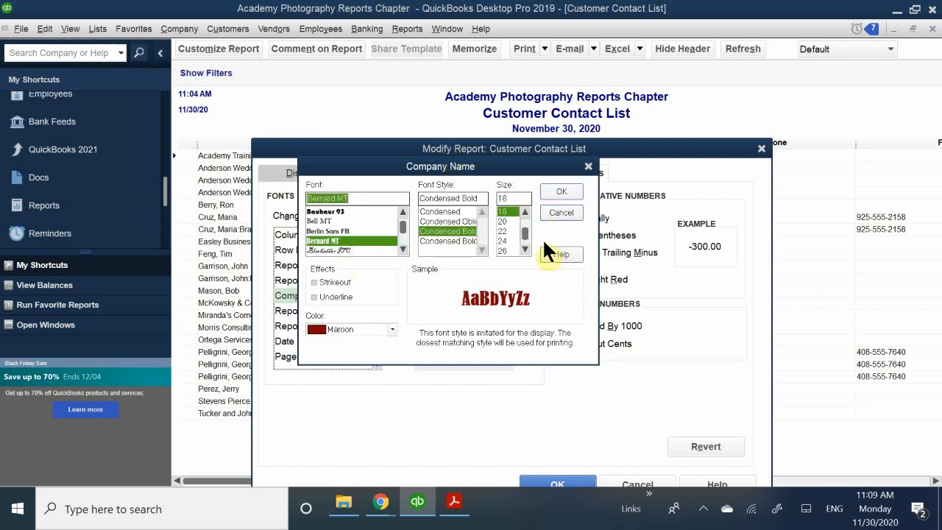
click(561, 191)
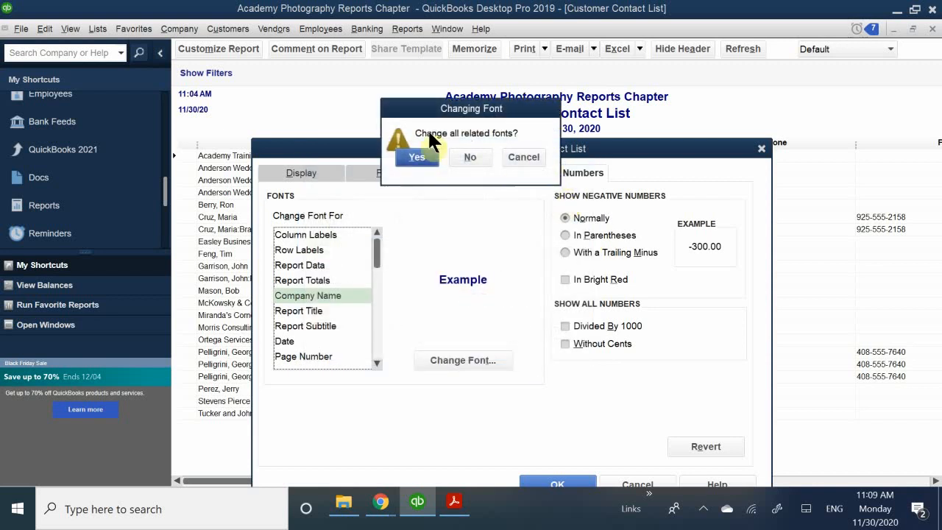
click(427, 156)
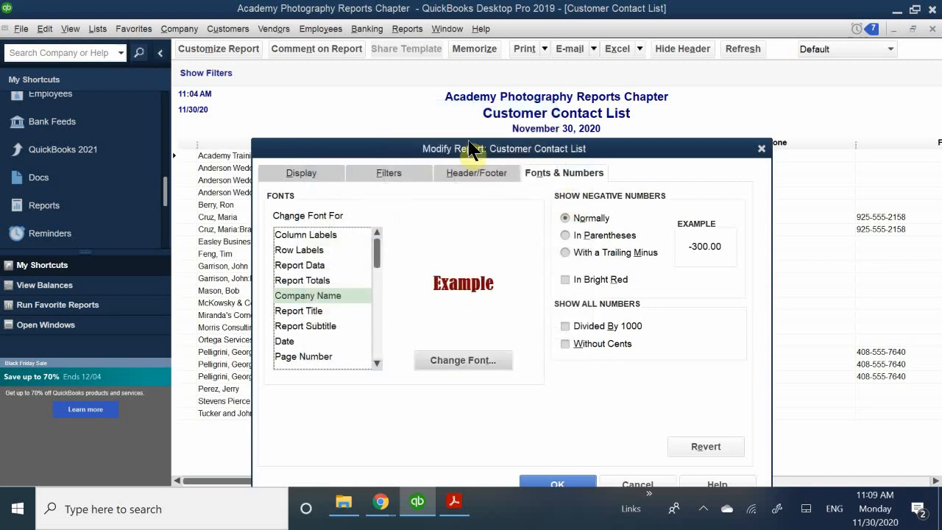
drag(456, 151, 476, 147)
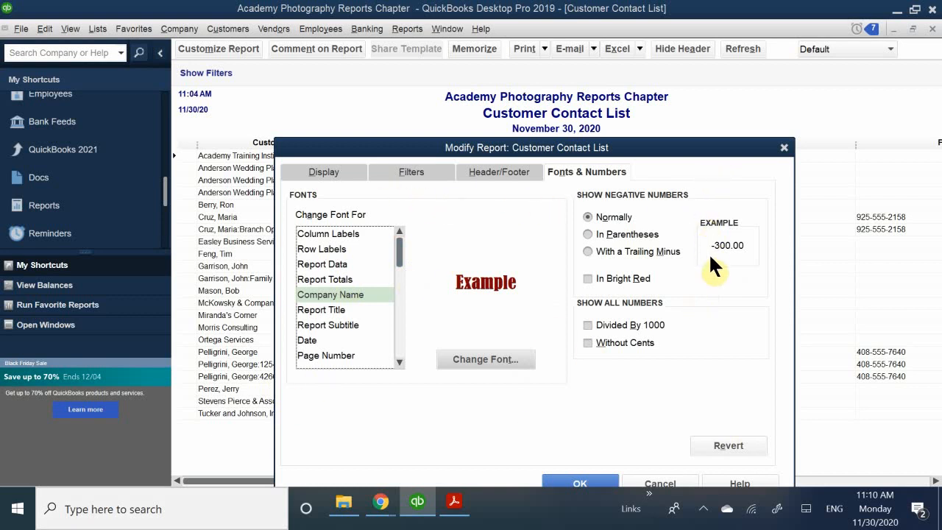
drag(526, 155, 517, 88)
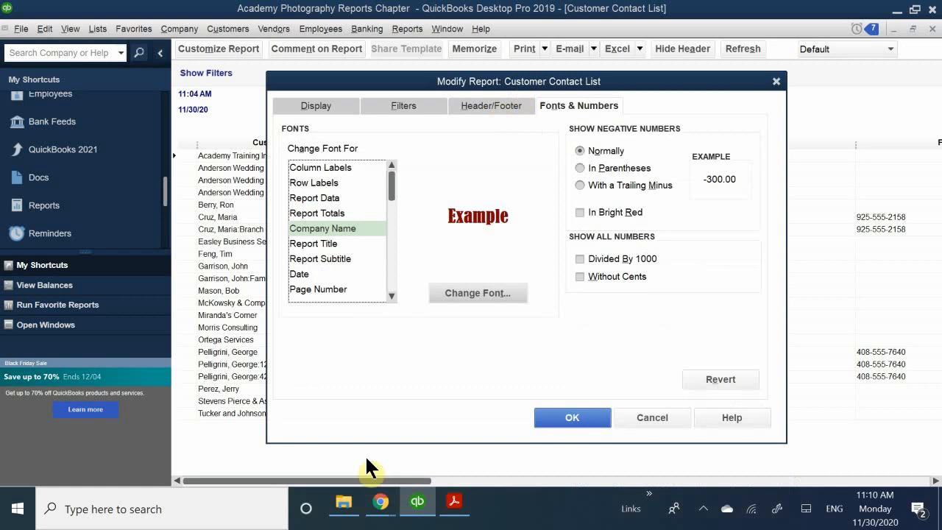
click(573, 416)
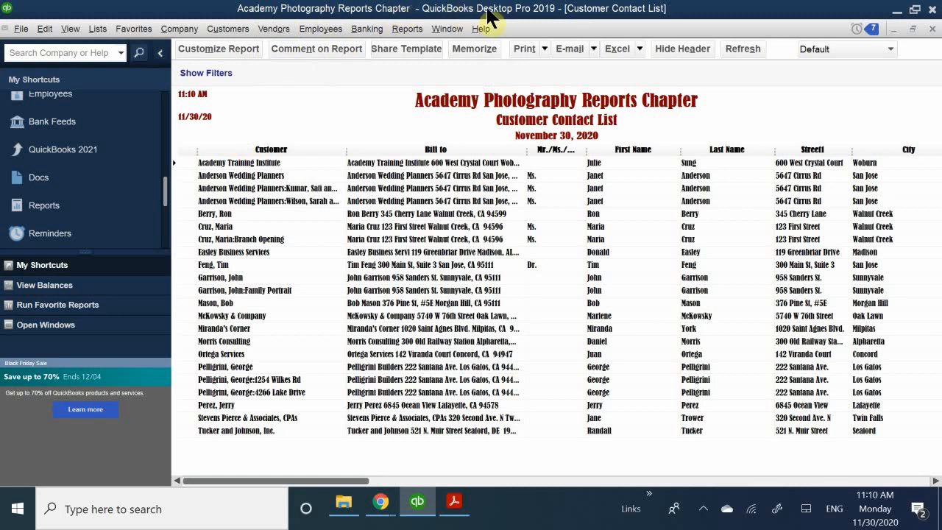
Start memorizing the customized report under the name Promotional Mailing Addresses
click(456, 51)
drag(239, 65, 499, 77)
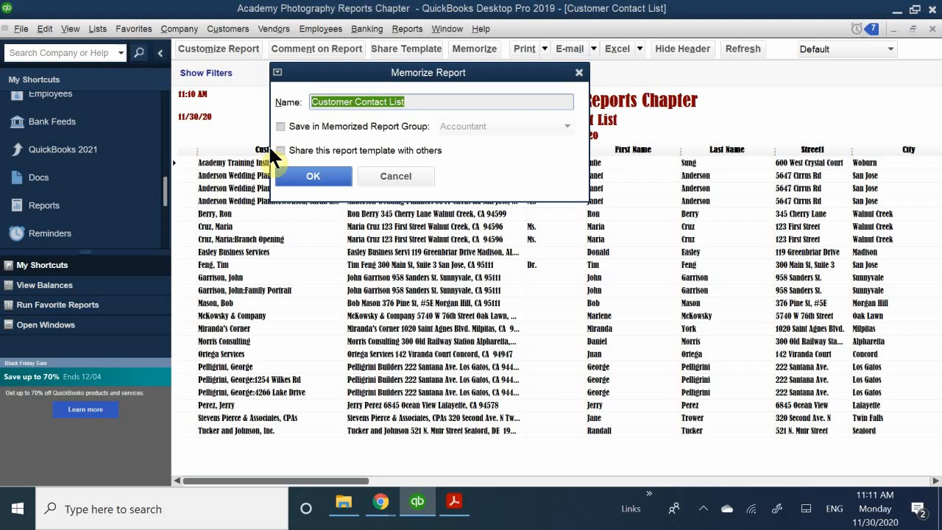
key(BackSpace)
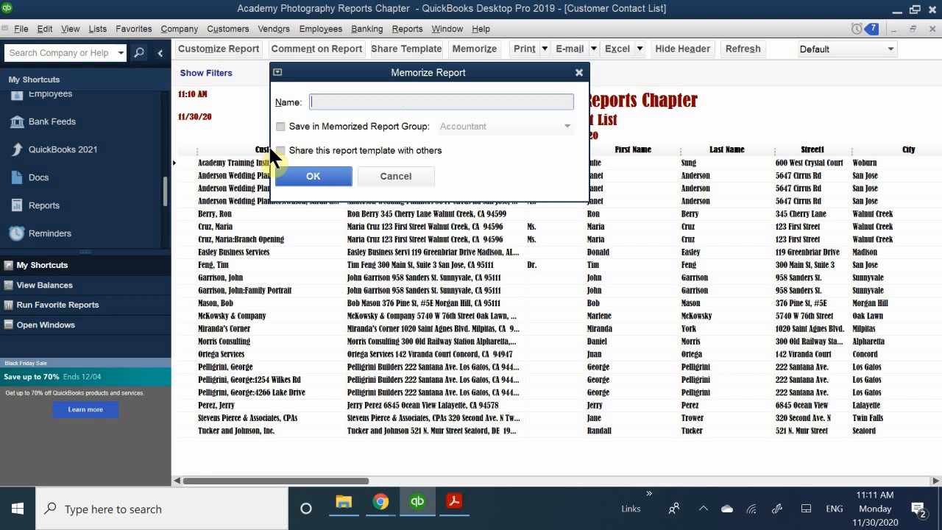
text(Pro)
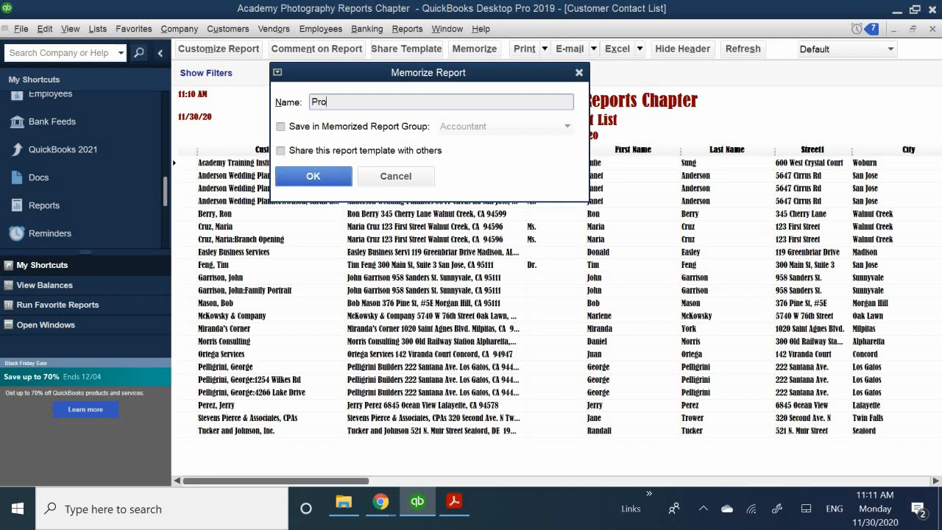
text(mo)
key(BackSpace)
key(BackSpace)
key(BackSpace)
text(Mailing Addresses)
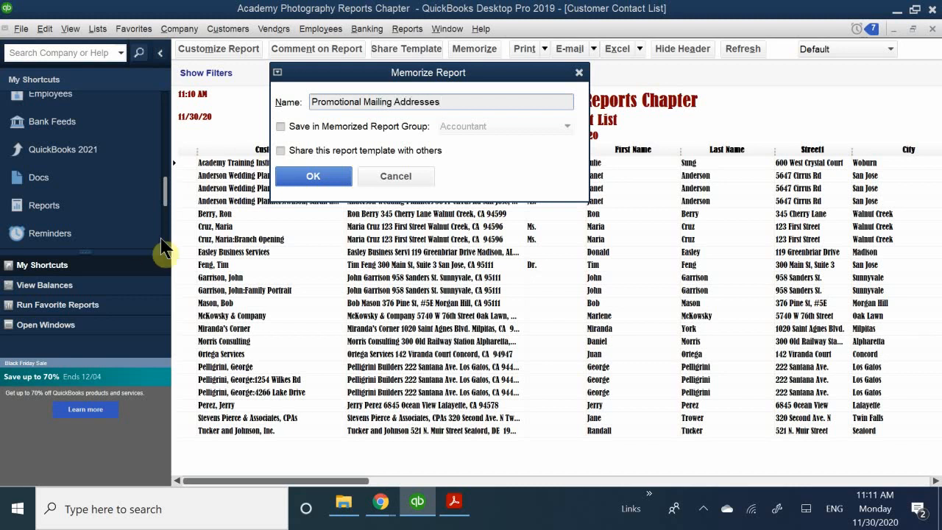
Save the memorized report in the Customers memorized report group
click(302, 131)
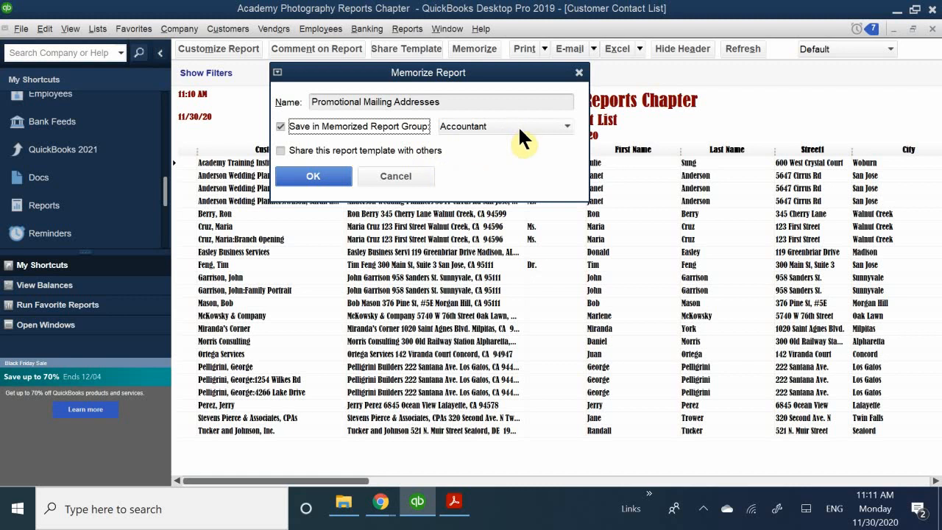
click(562, 127)
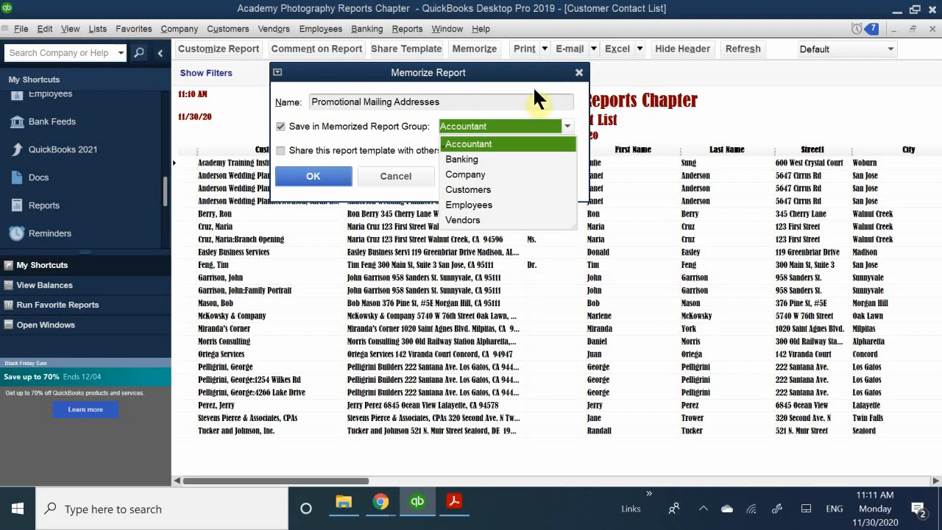
click(471, 189)
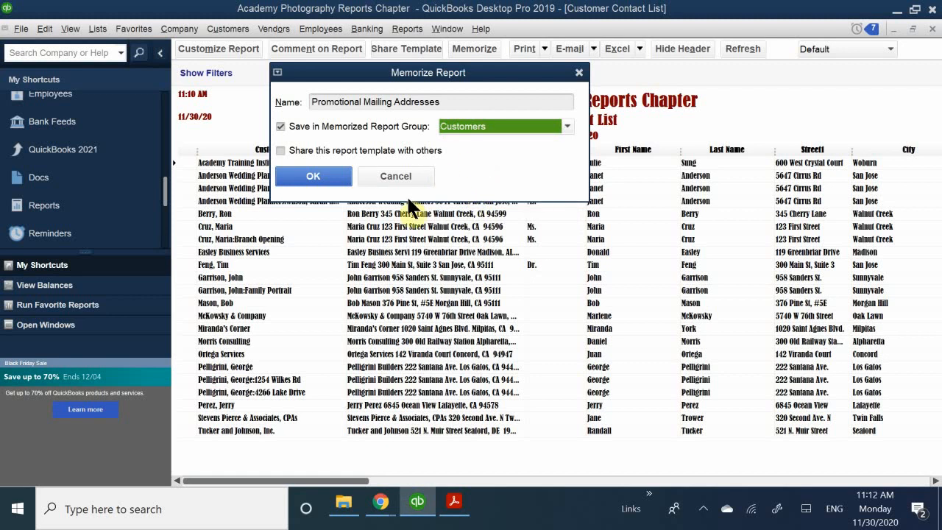
click(314, 175)
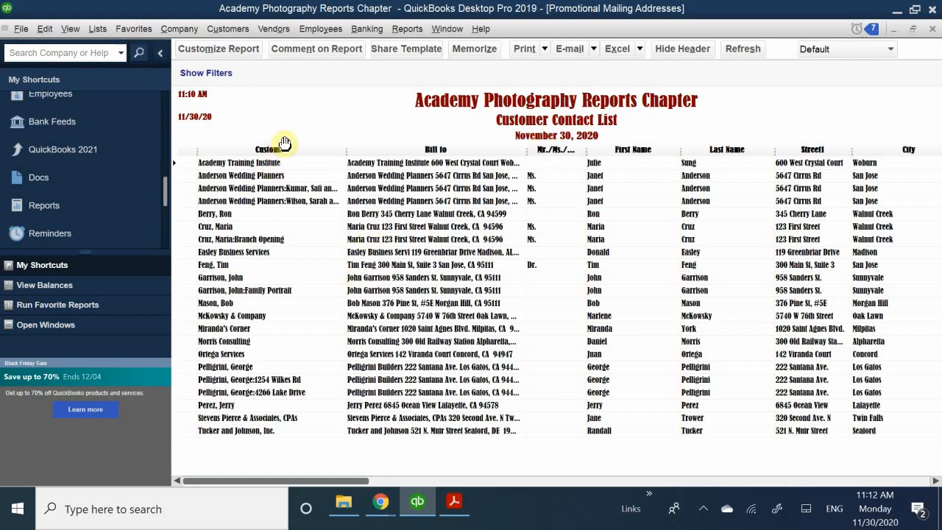
Close the report and look over the memorized, favorite and recent reports in the Report Center
click(931, 30)
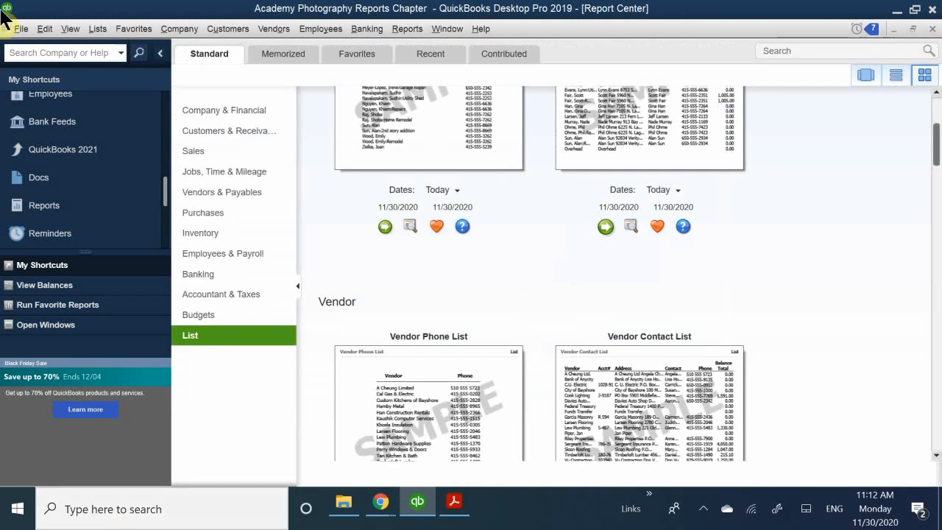
click(28, 205)
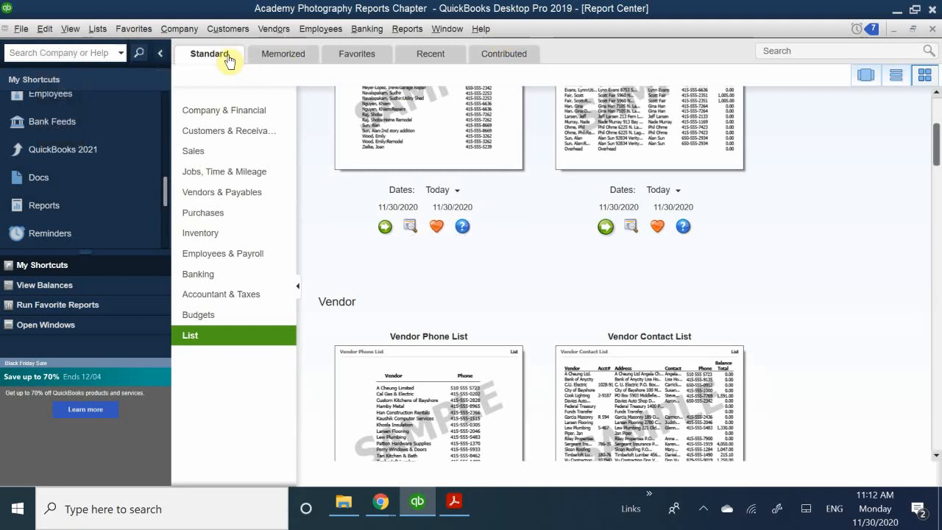
click(290, 57)
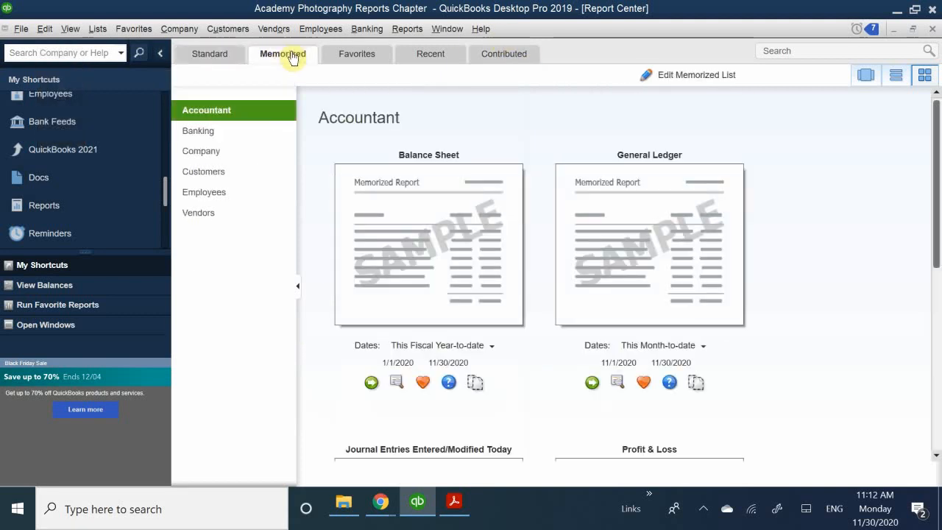
click(356, 55)
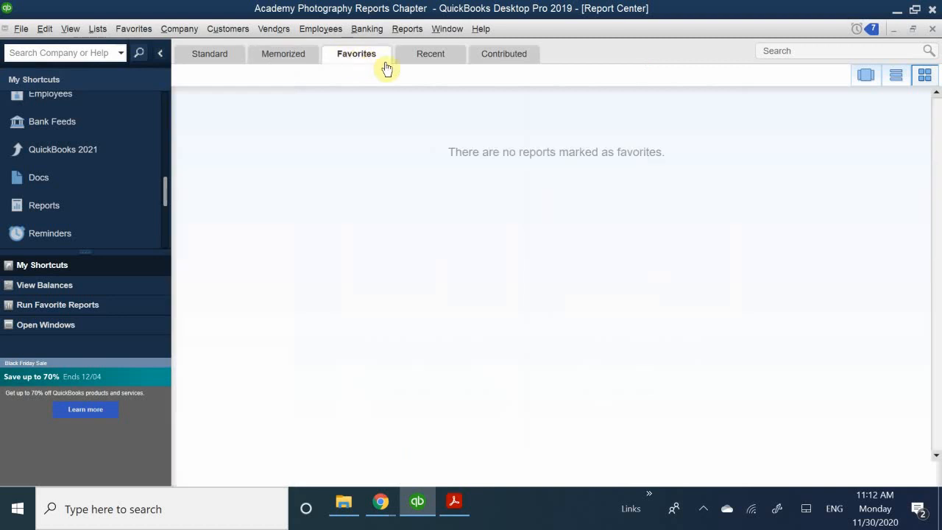
click(433, 57)
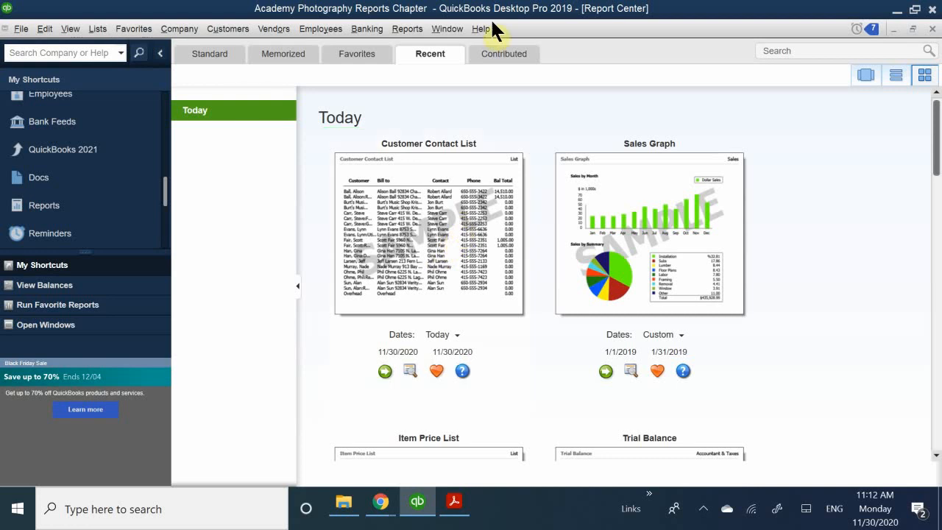
Browse the memorized Customers reports to locate Promotional Mailing Addresses among them
click(270, 55)
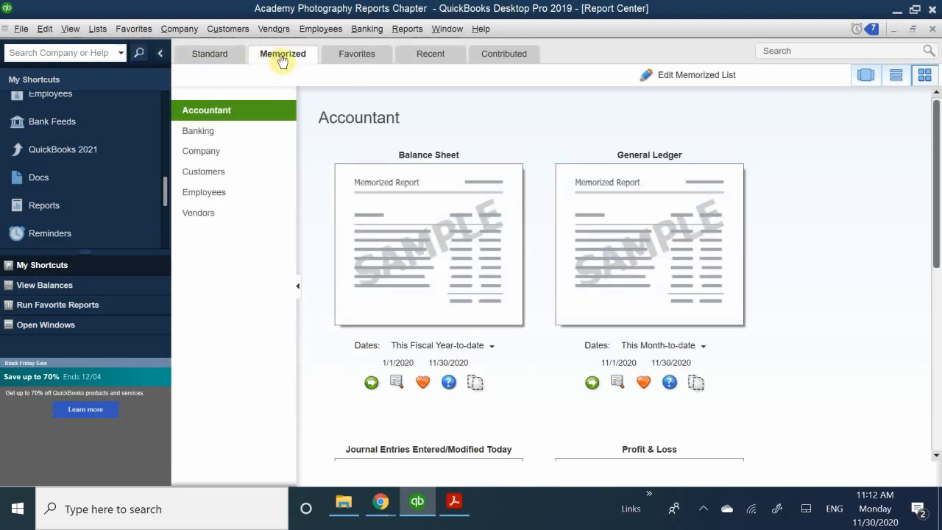
click(211, 177)
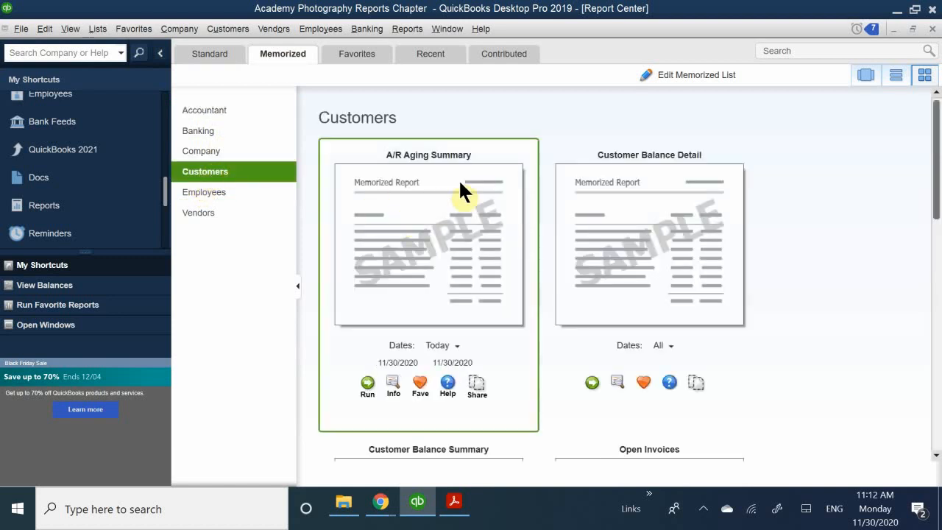
scroll(574, 228, down, 8)
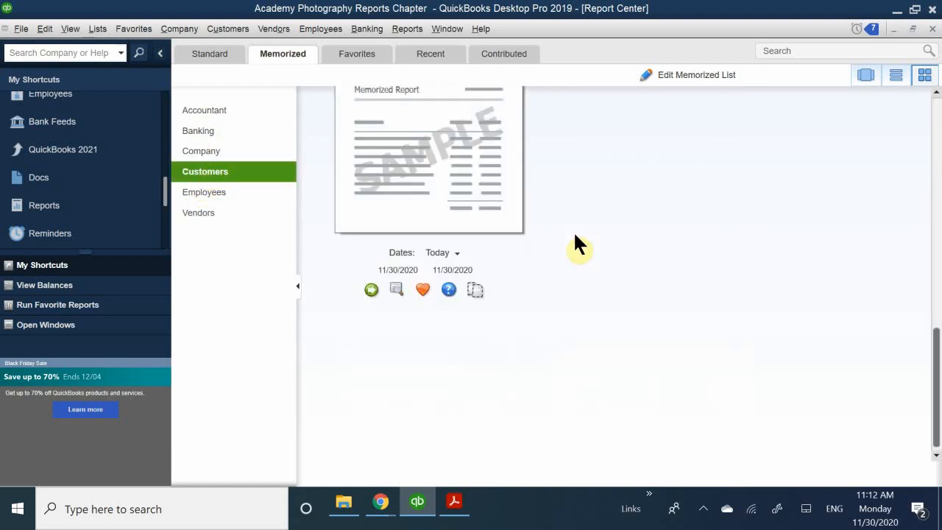
scroll(574, 235, up, 1)
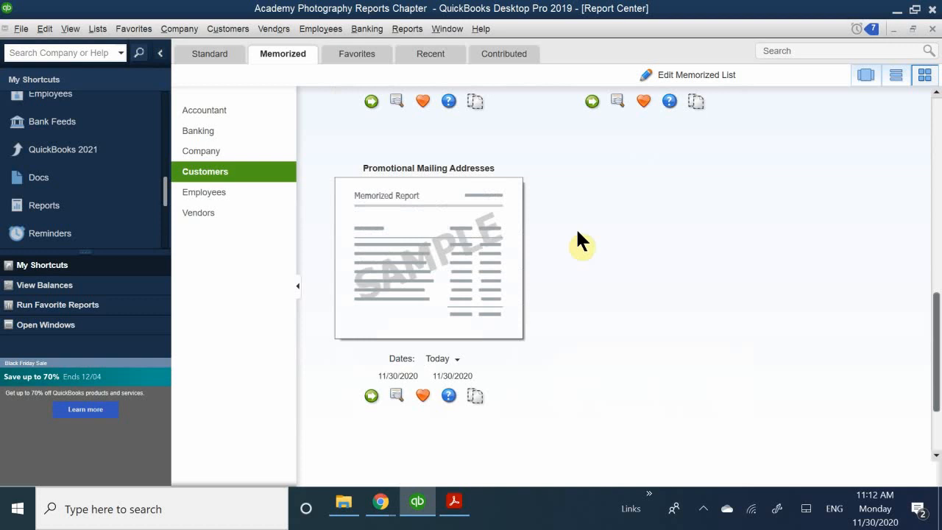
scroll(575, 227, up, 2)
scroll(576, 227, up, 4)
scroll(576, 227, up, 1)
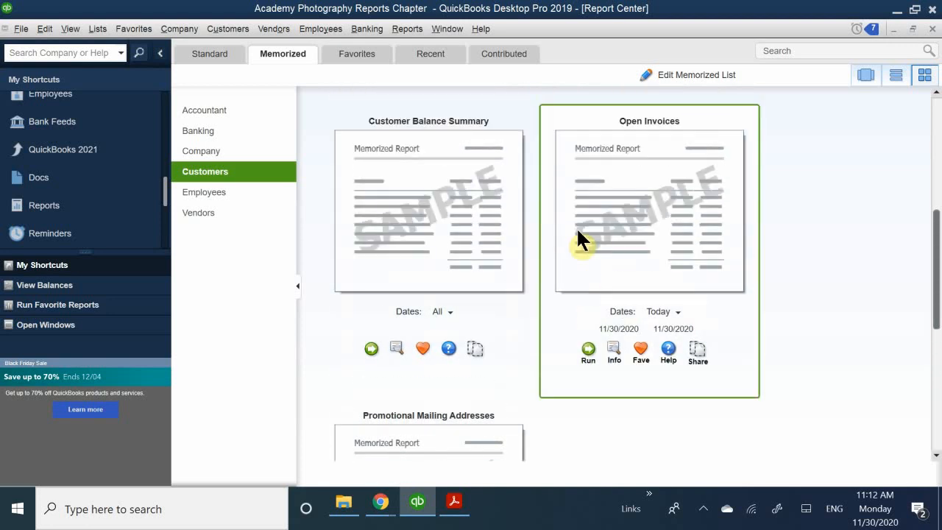
scroll(576, 227, up, 6)
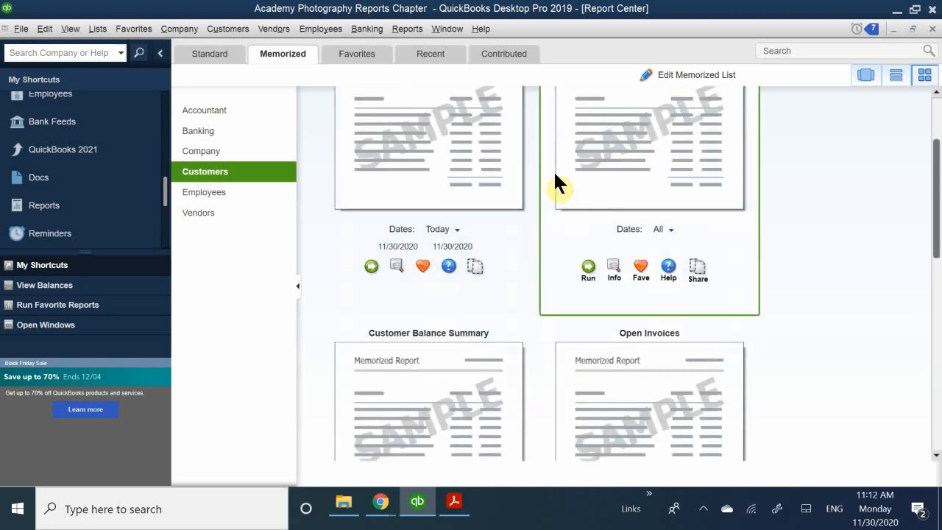
scroll(559, 179, up, 3)
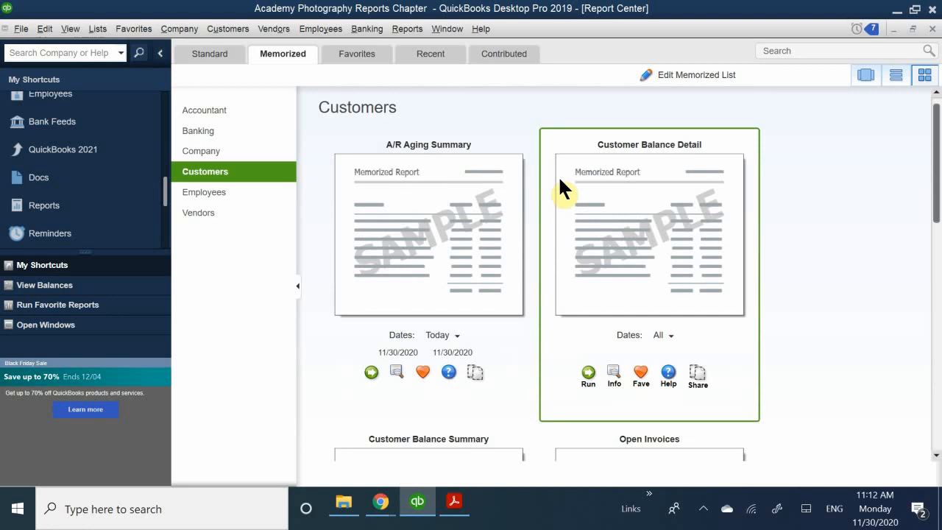
scroll(559, 179, down, 6)
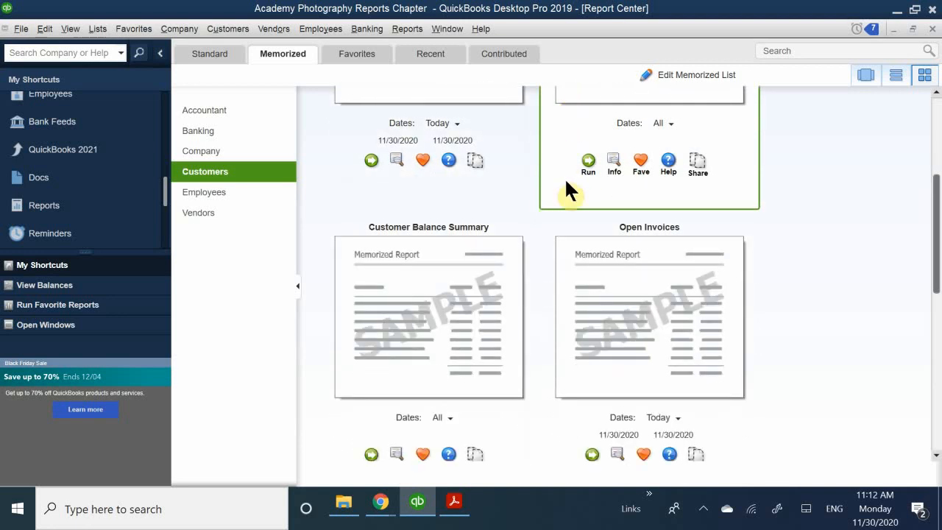
Open the Promotional Mailing Addresses report from the memorized Customers reports
scroll(578, 200, down, 3)
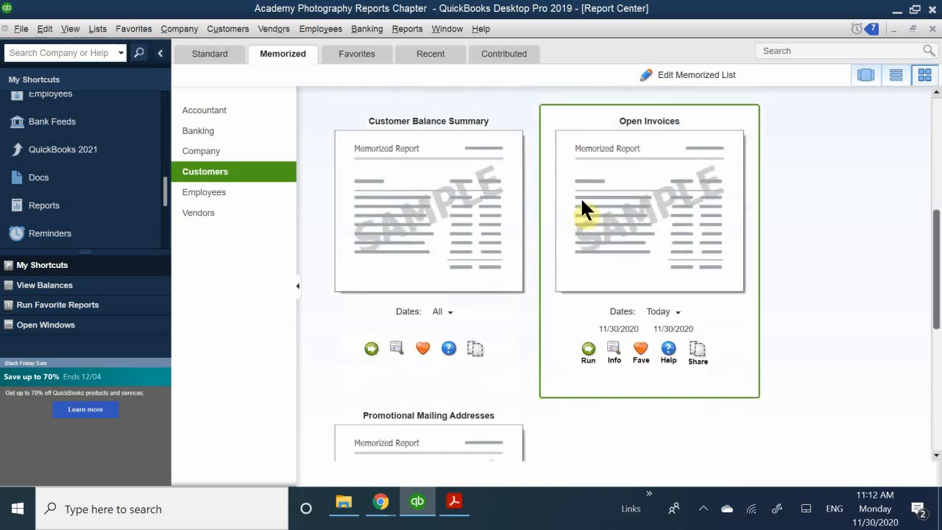
scroll(581, 201, down, 3)
scroll(582, 202, down, 3)
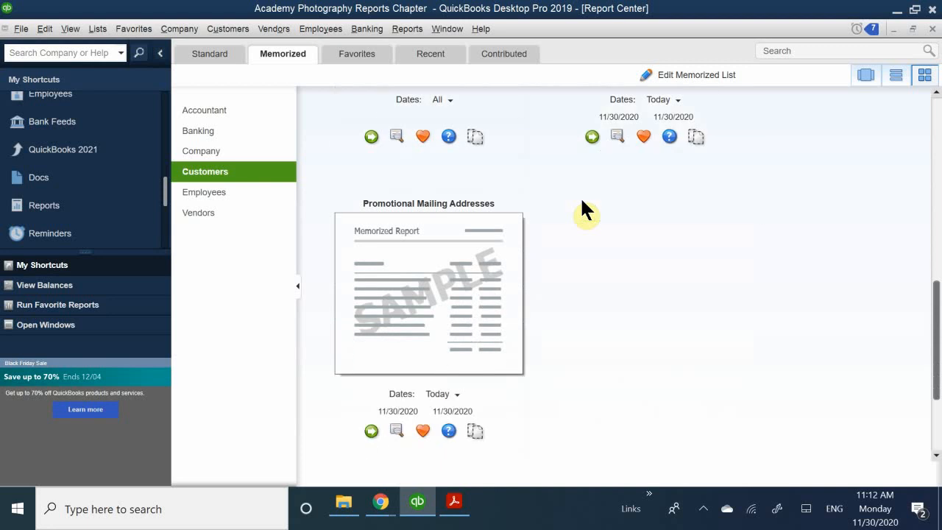
scroll(581, 194, down, 2)
scroll(583, 194, up, 1)
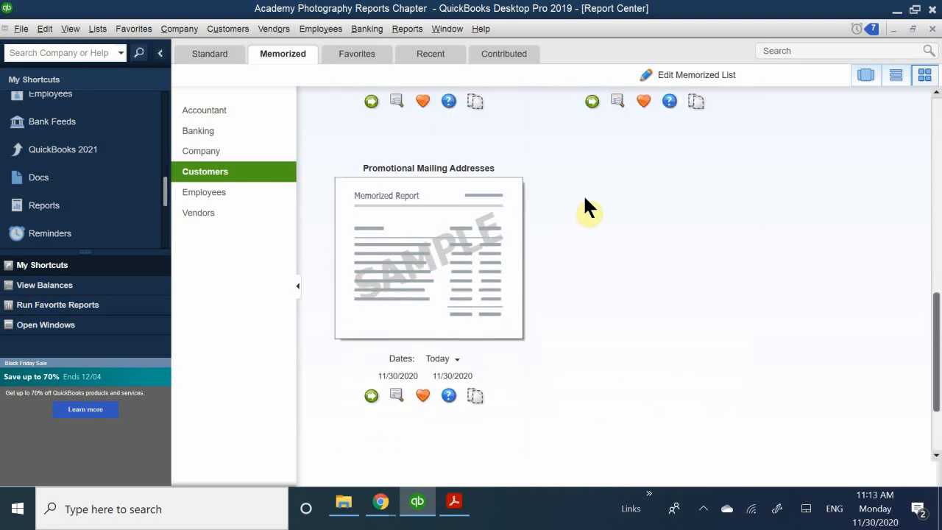
double_click(425, 242)
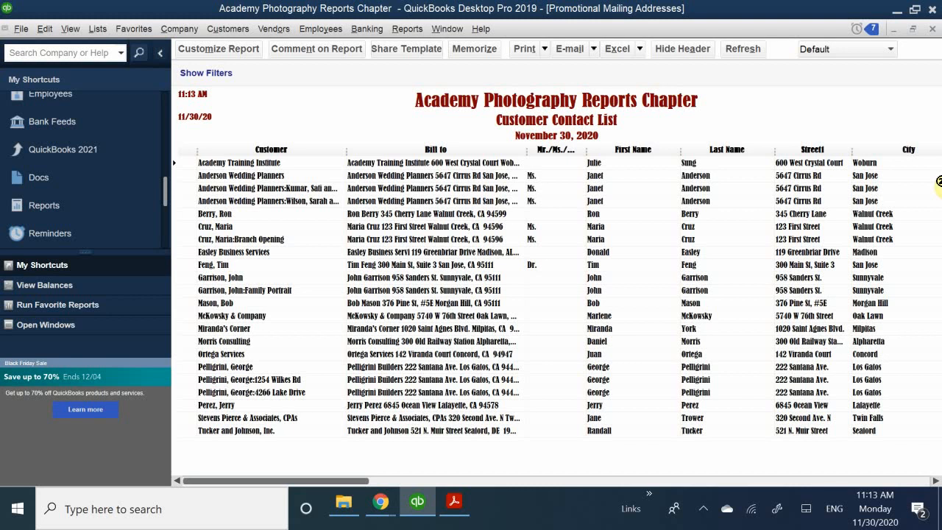
Switch to the QB CH 6 PDF and read the Custom Transaction Detail report practice through the column selection figure
click(454, 502)
scroll(446, 321, down, 10)
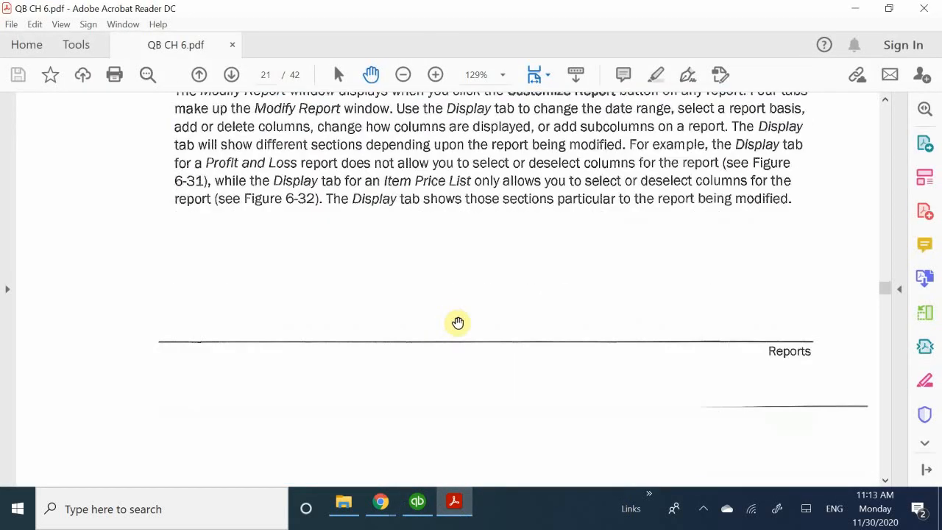
scroll(466, 319, down, 15)
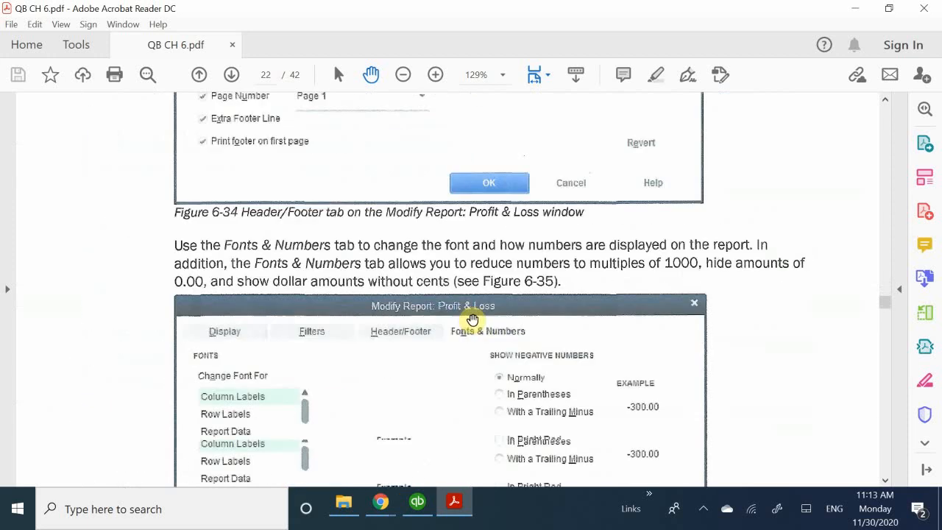
scroll(473, 319, down, 12)
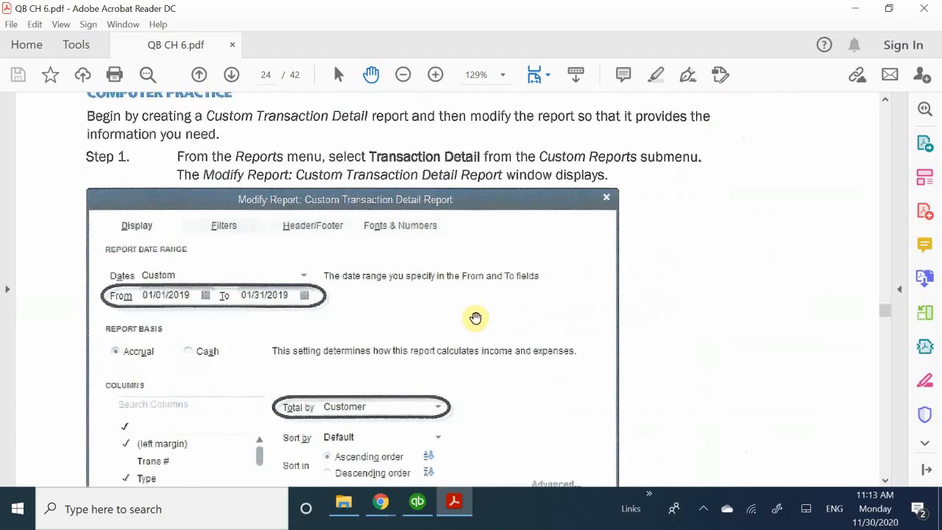
scroll(476, 317, down, 12)
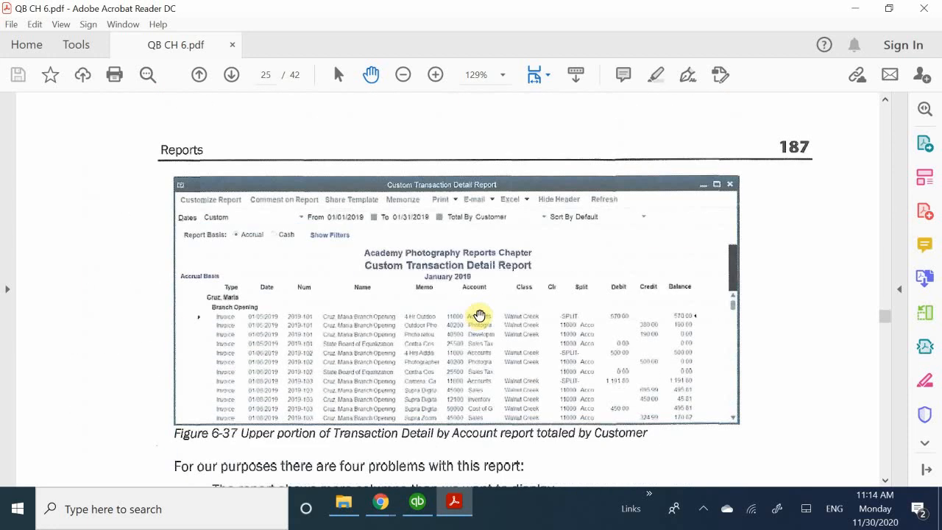
scroll(481, 313, down, 12)
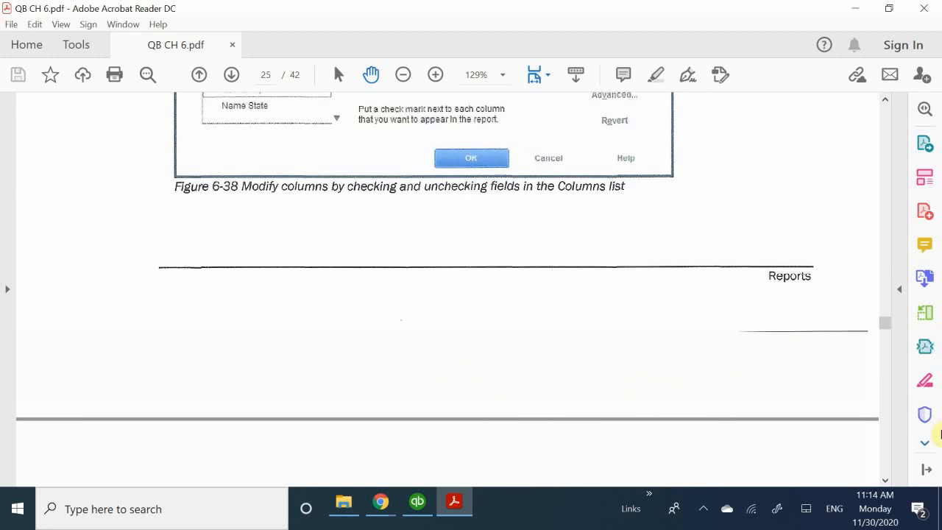
click(701, 509)
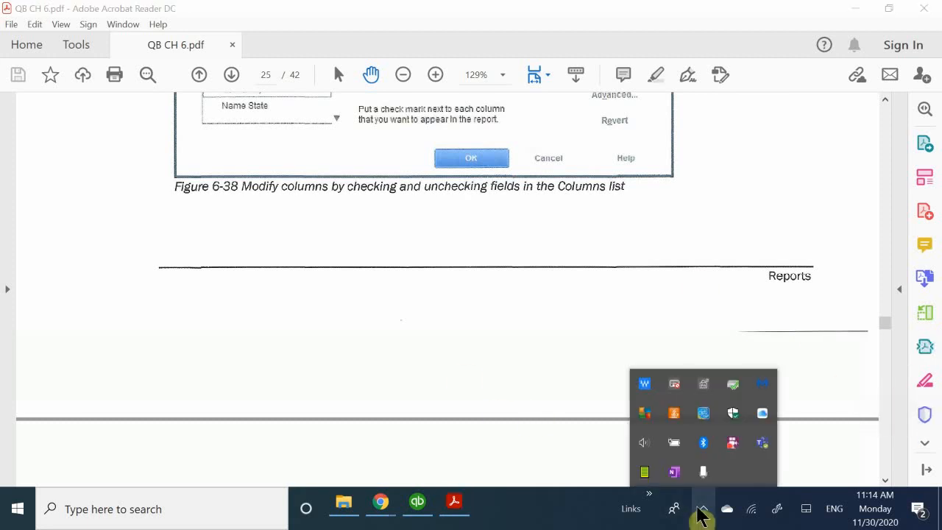
click(701, 515)
scroll(442, 311, up, 10)
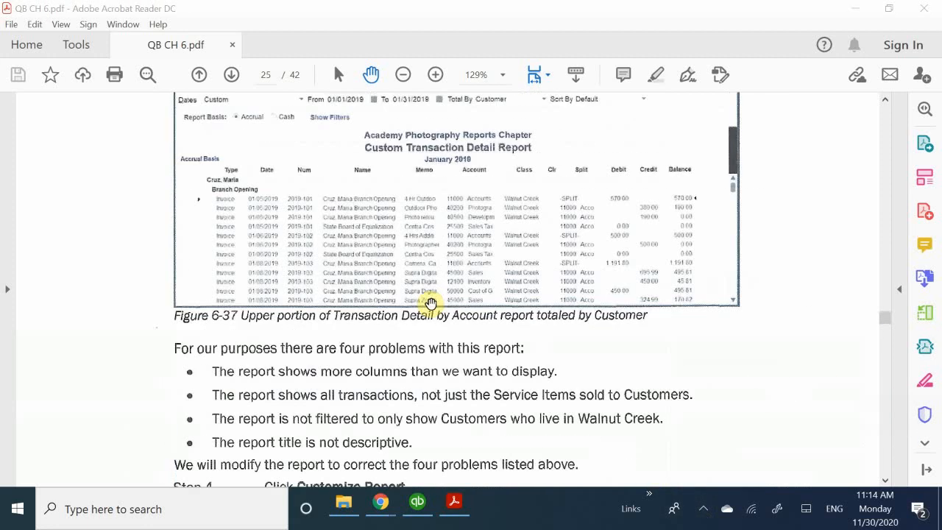
scroll(430, 303, up, 6)
scroll(427, 300, down, 10)
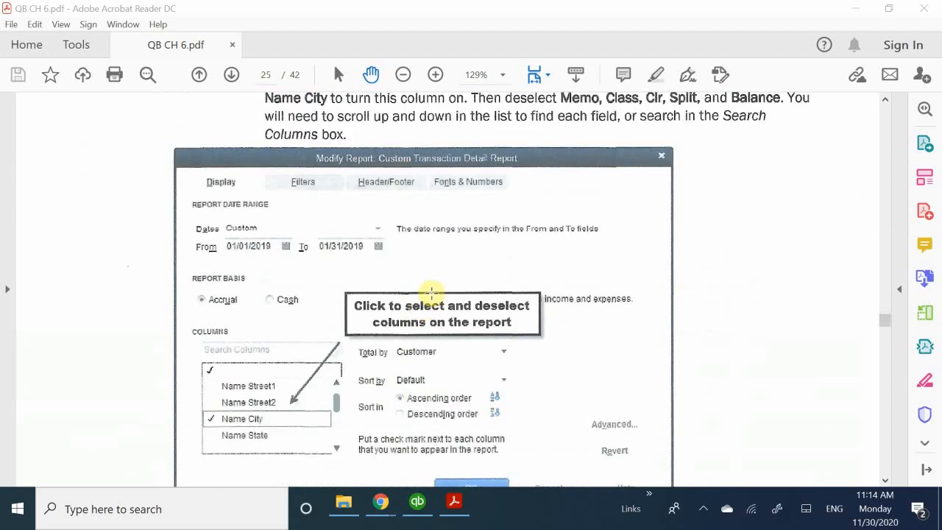
scroll(367, 294, down, 9)
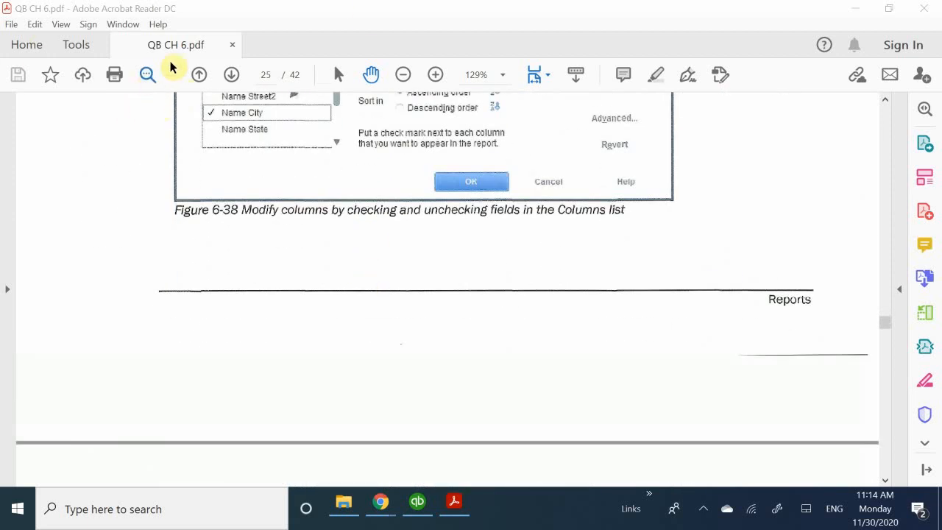
Page through the chapter's remaining sections on filtering, memorizing, processing multiple reports, searching and exporting to spreadsheets
click(233, 74)
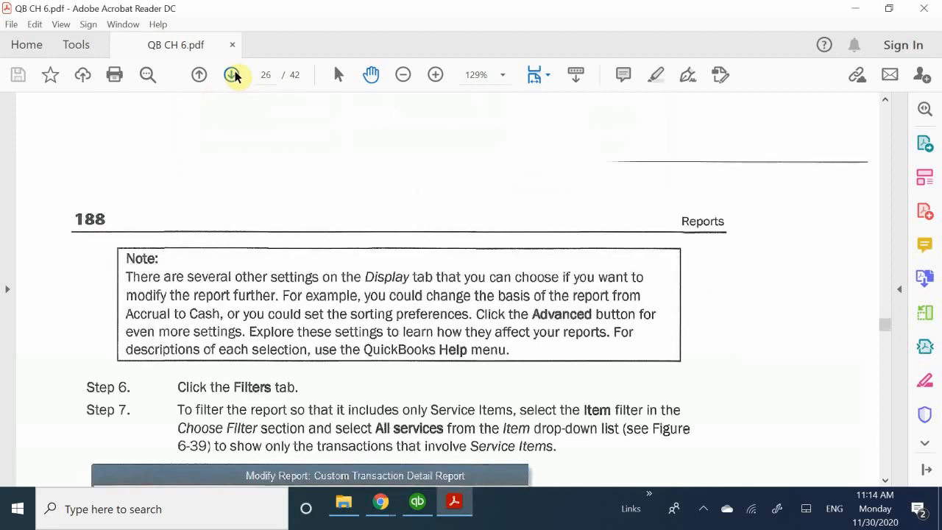
click(232, 74)
click(233, 74)
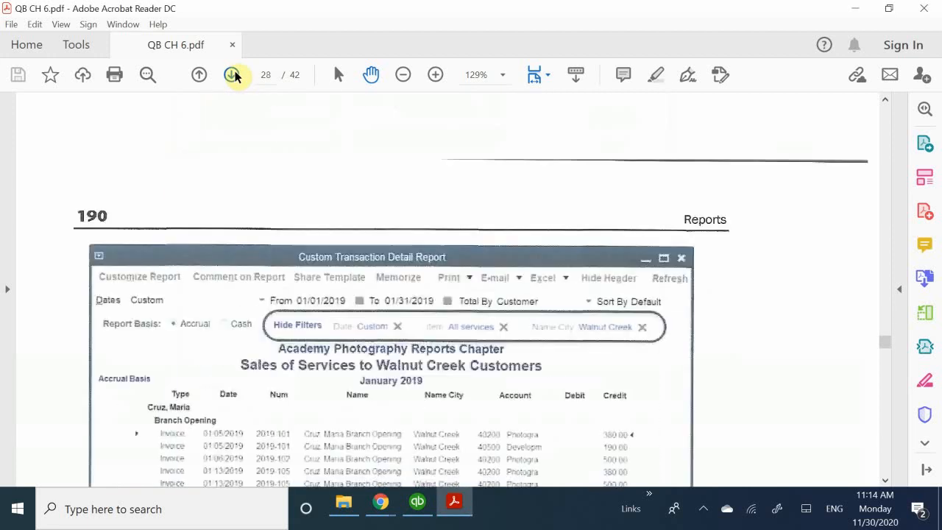
click(233, 74)
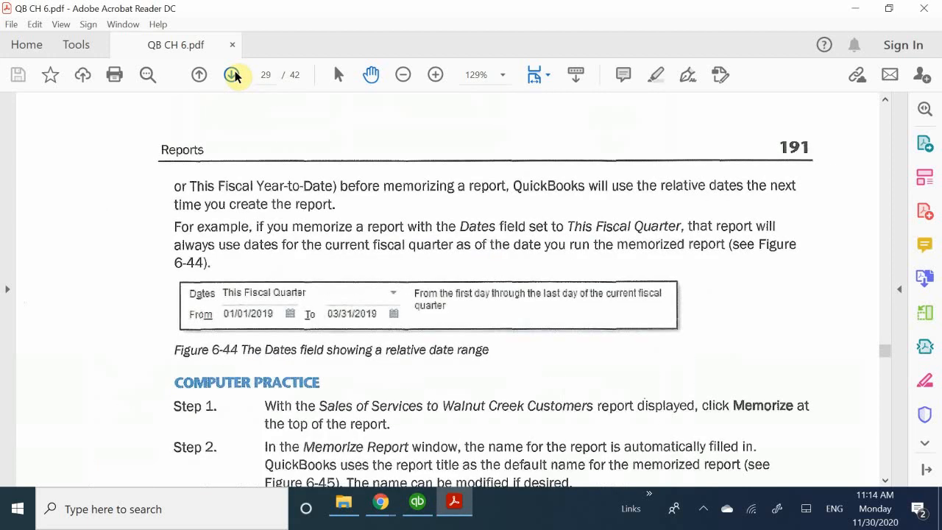
click(233, 74)
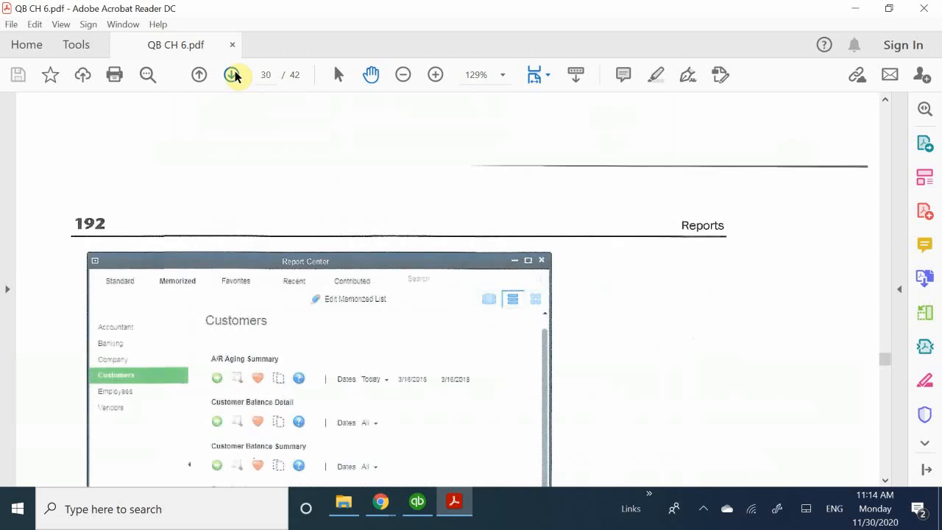
click(233, 74)
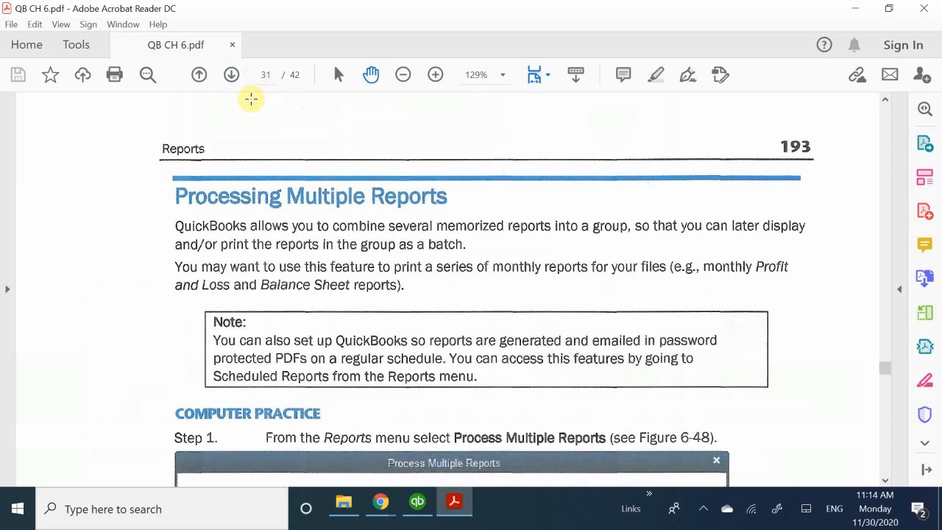
click(231, 75)
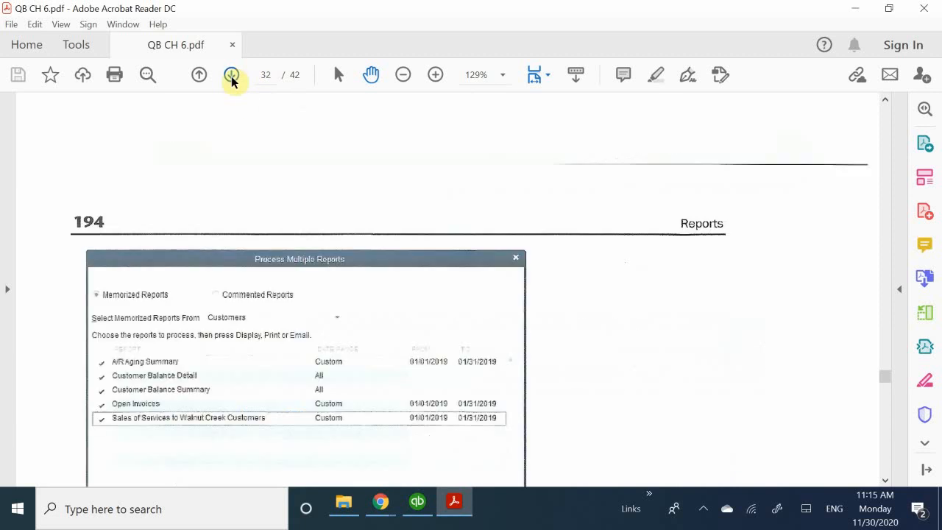
click(231, 75)
click(231, 75)
click(231, 75)
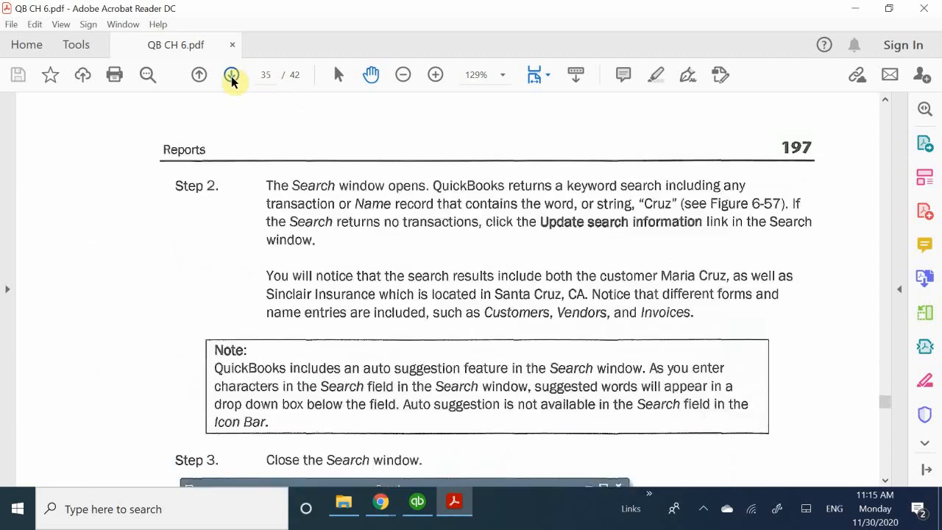
click(231, 75)
click(231, 75)
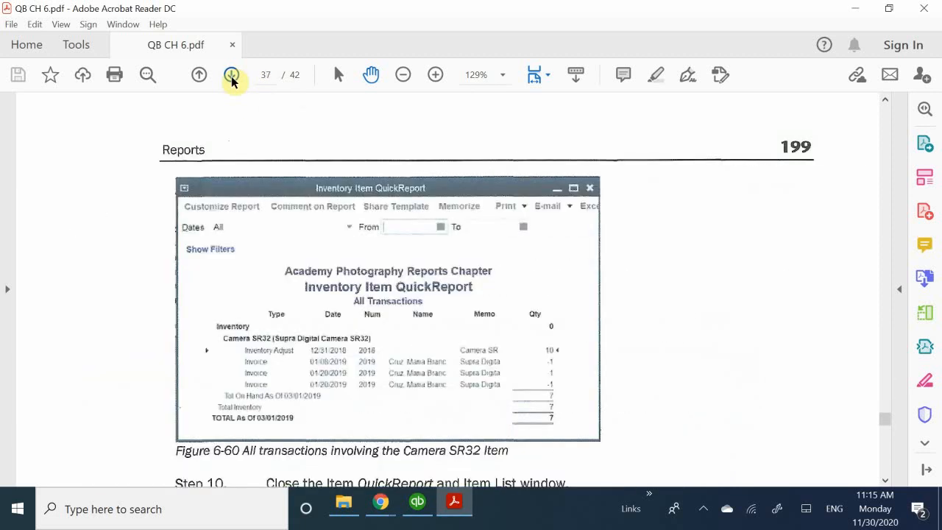
click(231, 75)
click(231, 75)
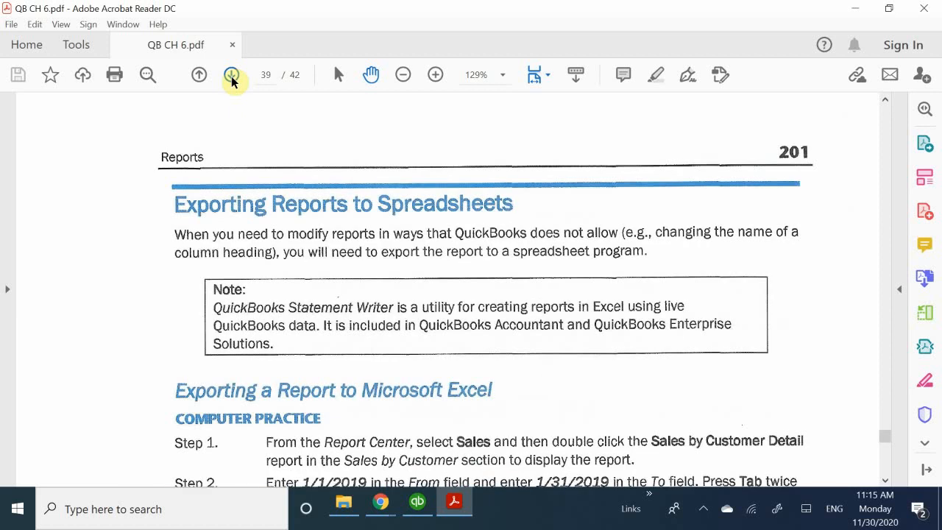
click(231, 76)
click(231, 75)
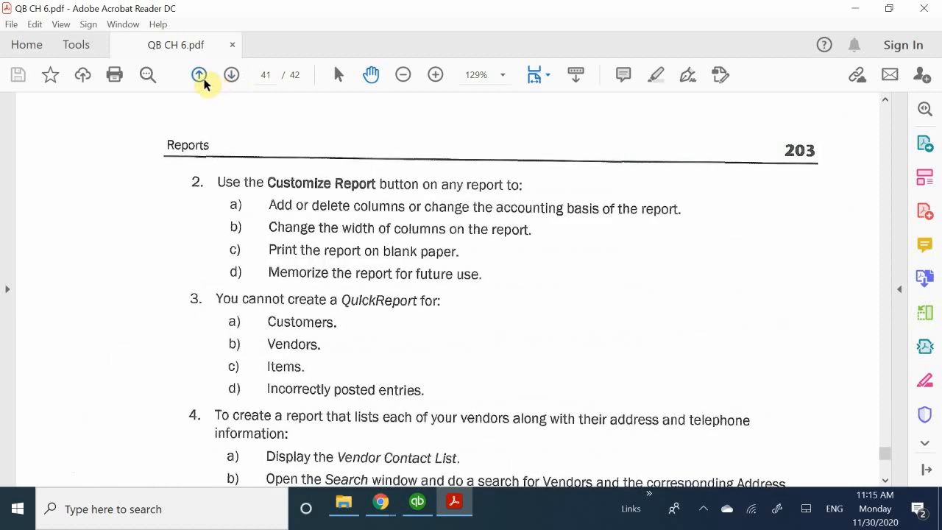
click(201, 77)
Switch back to QuickBooks and start exporting the Promotional Mailing Addresses report as a comma separated values (.csv) file
click(418, 502)
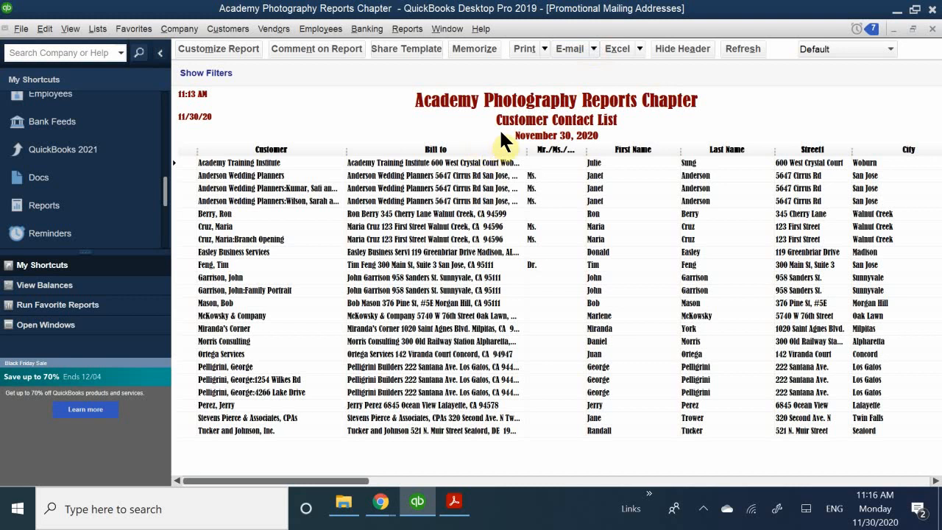
click(638, 52)
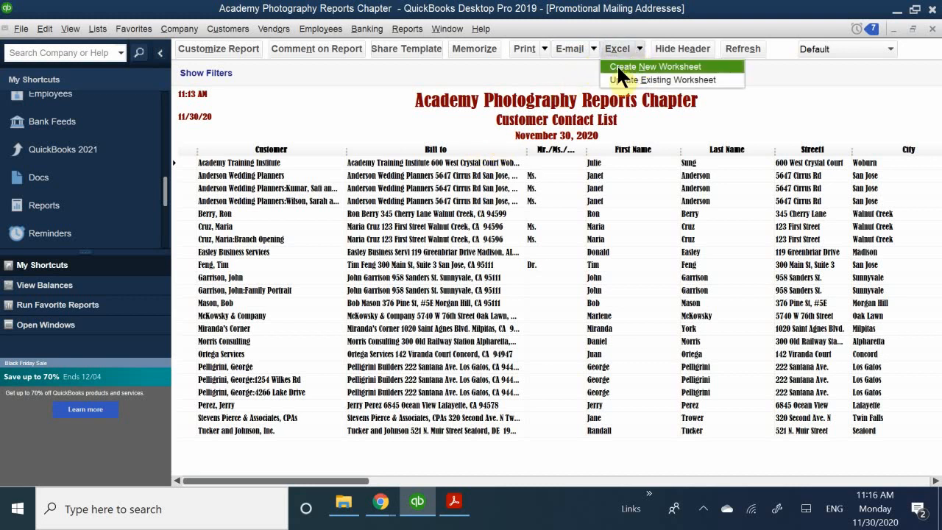
click(618, 68)
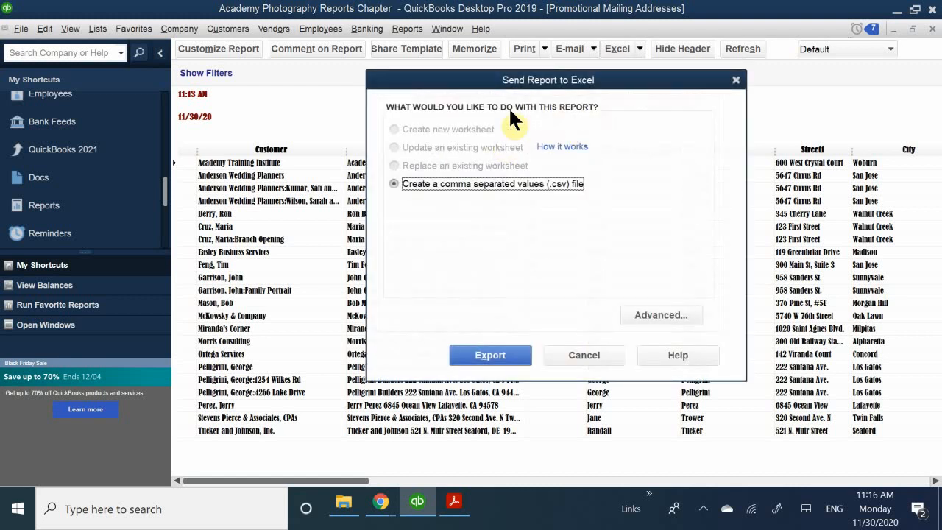
drag(515, 81, 453, 69)
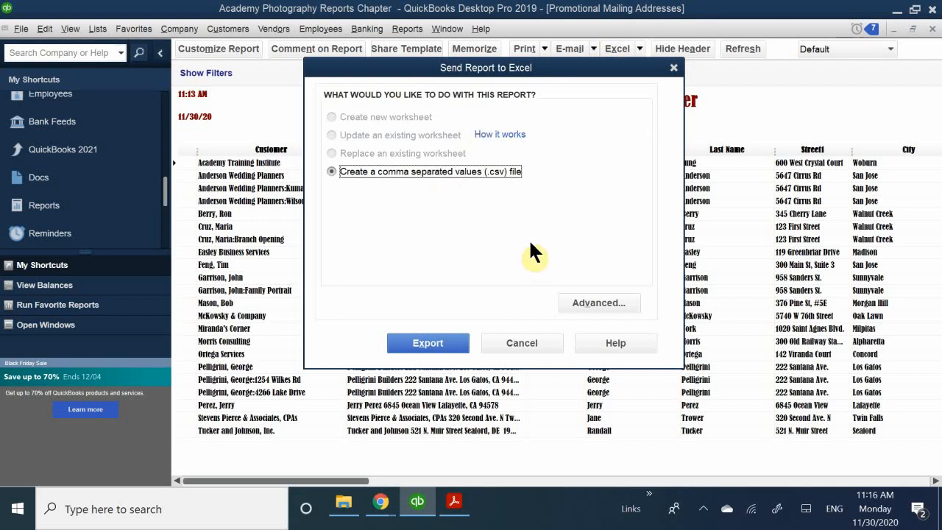
click(426, 342)
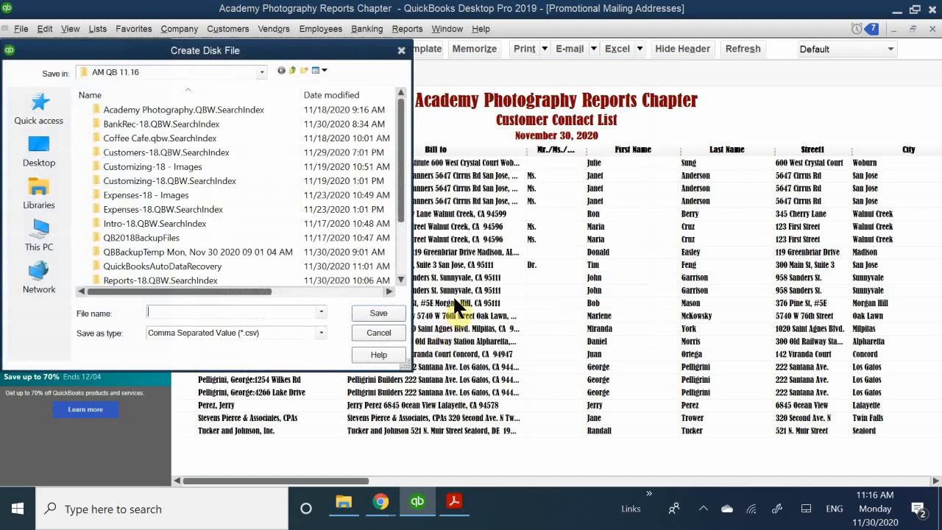
Save the CSV file in the AM QB 11.16 folder under the name Pormotional Mailing Addresses List
drag(217, 53, 450, 46)
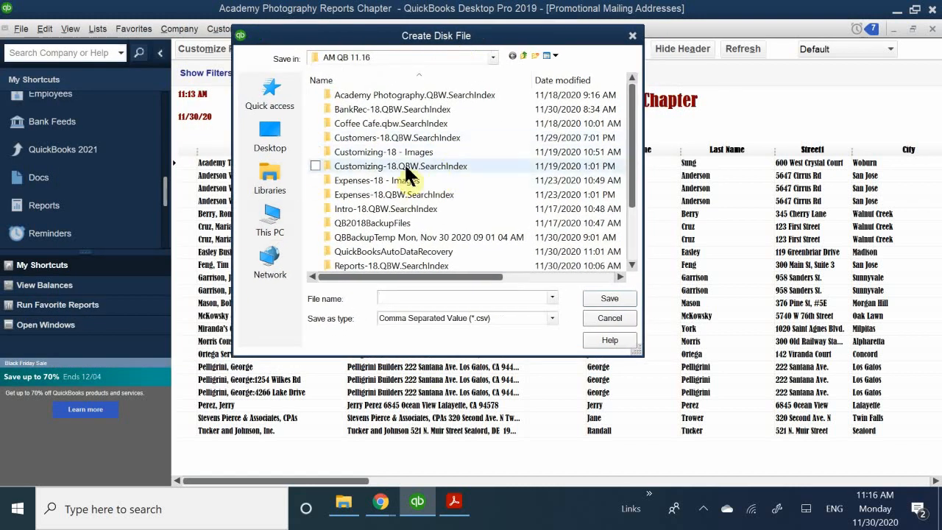
scroll(405, 180, down, 2)
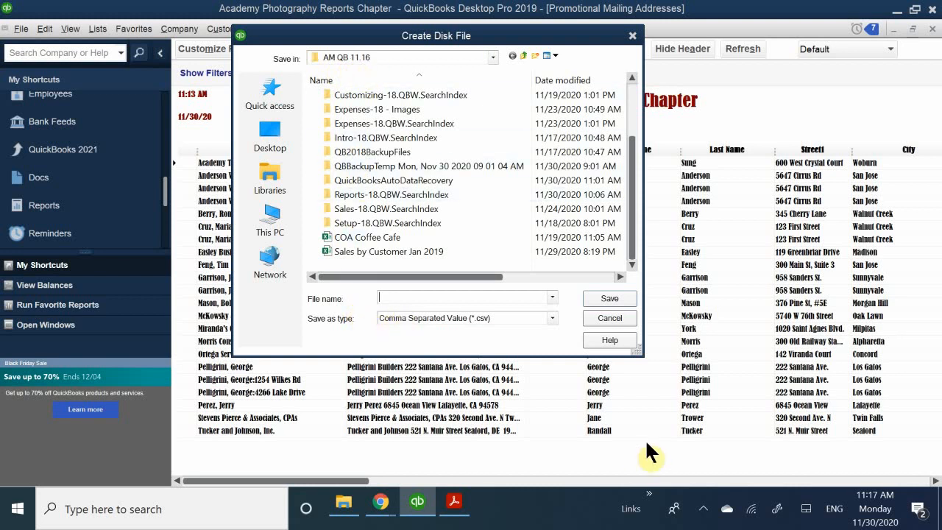
text(Pormotion)
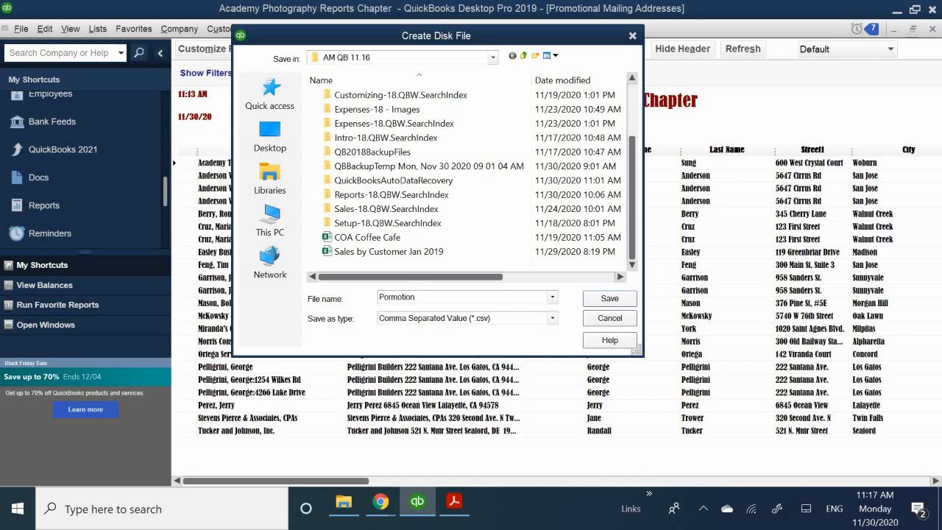
text(al Mailing Addresses List)
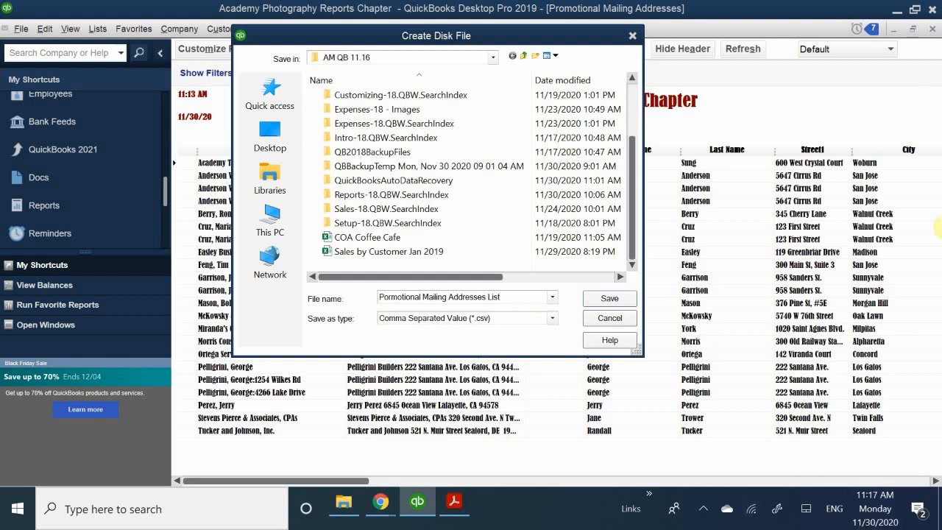
click(613, 297)
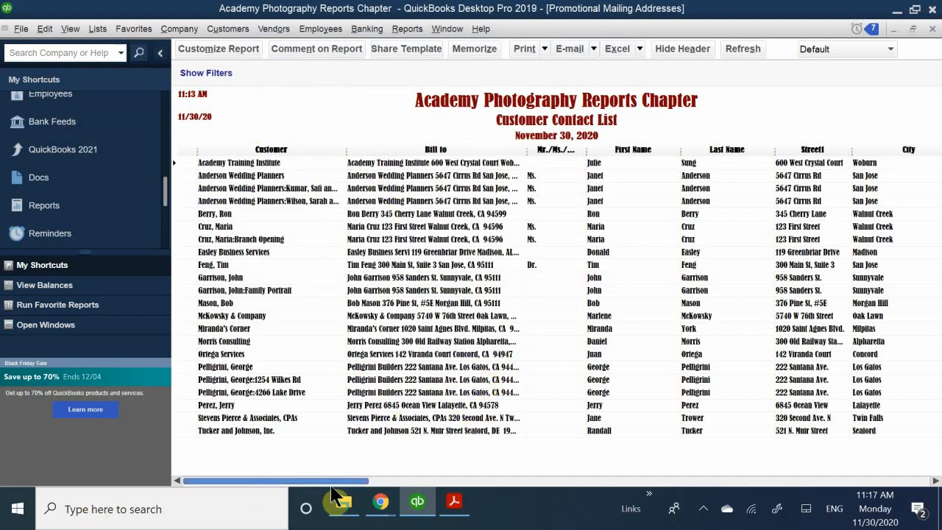
Switch to File Explorer and open the Pormotional Mailing Addresses List CSV from the AM QB 11.16 folder in Quickbooks Portable Files
click(345, 503)
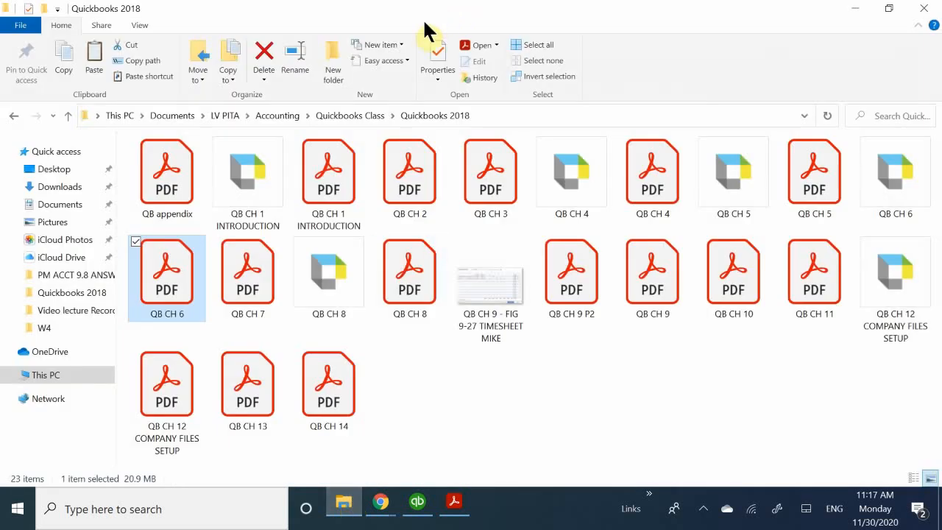
click(10, 119)
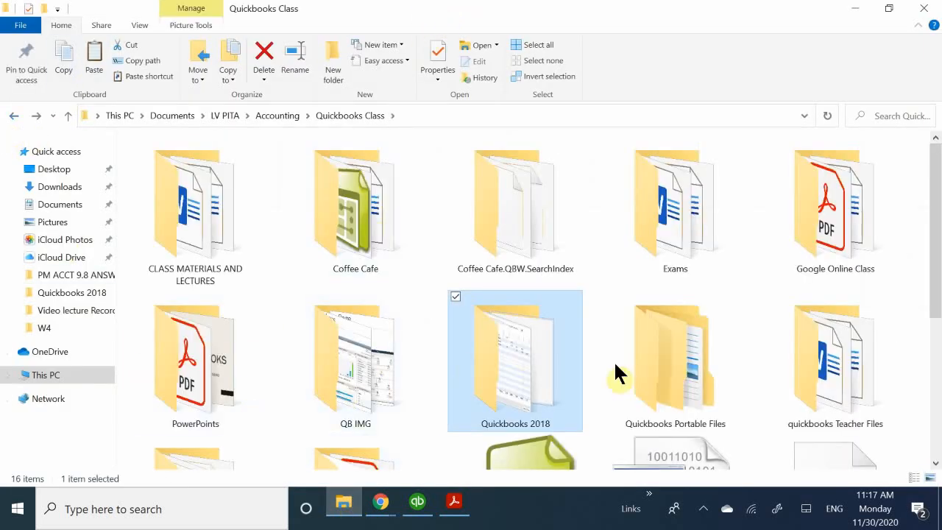
double_click(662, 362)
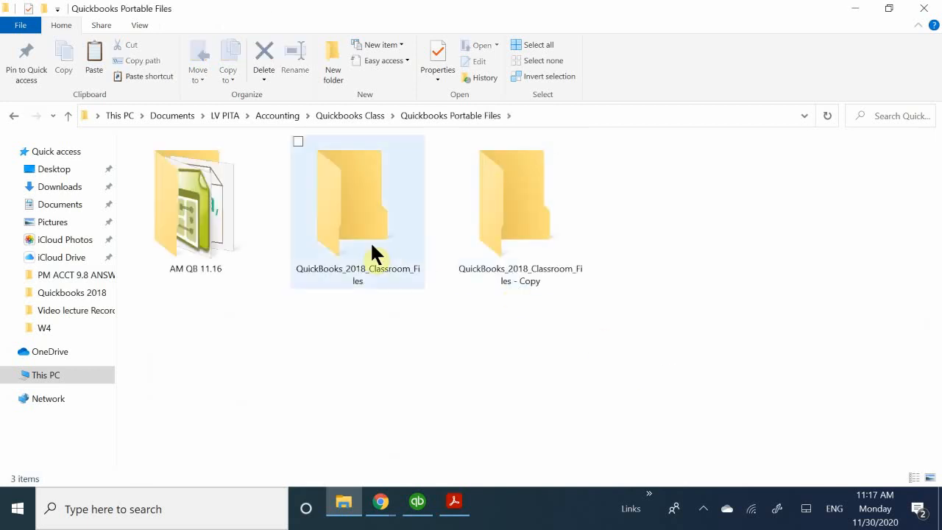
double_click(229, 238)
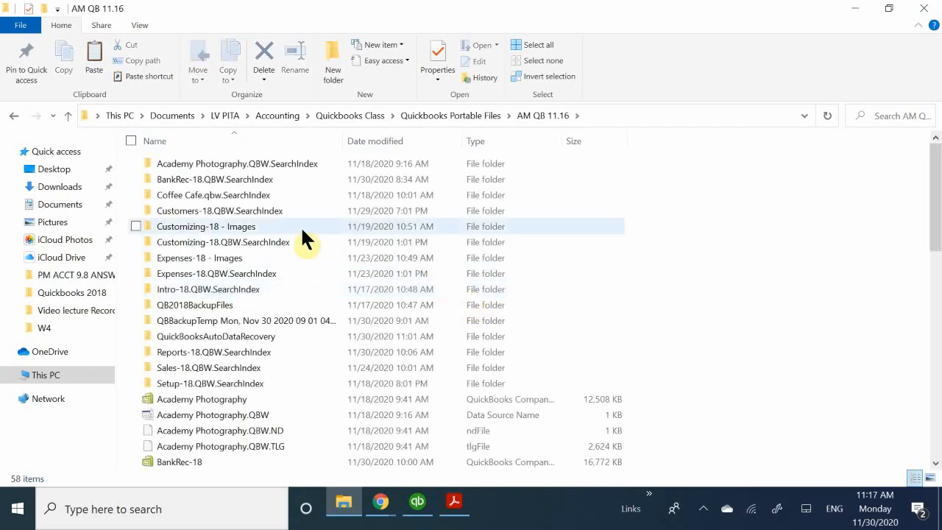
scroll(295, 237, down, 9)
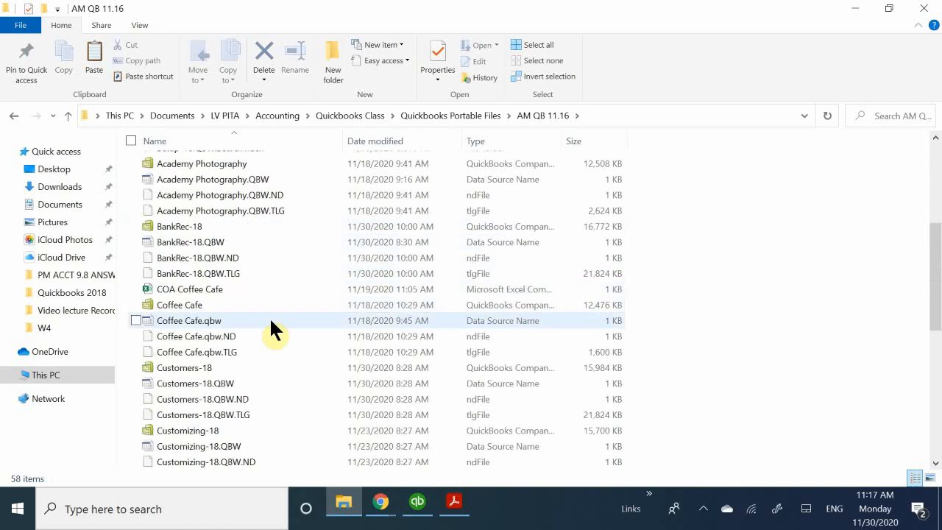
scroll(272, 359, down, 4)
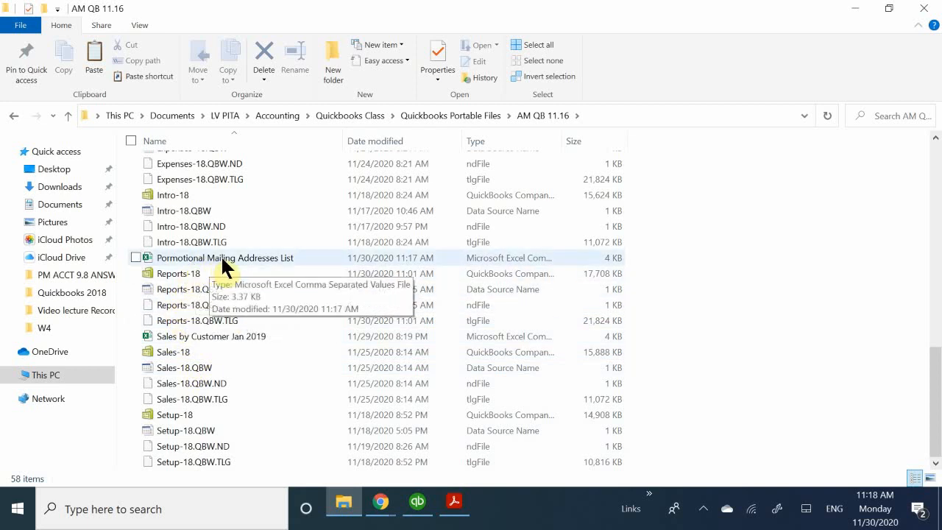
click(163, 262)
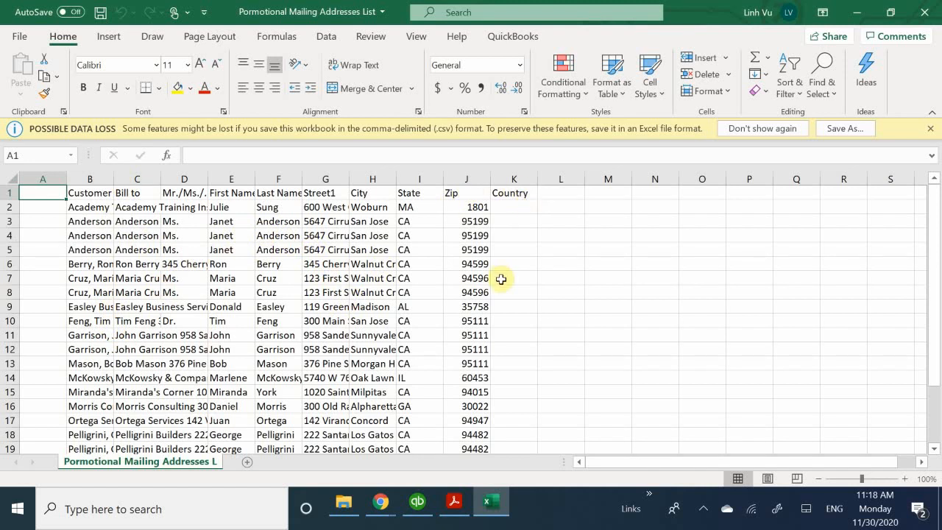
Review the exported mailing address rows in Excel from the header row down to the last customer
scroll(501, 278, down, 11)
scroll(505, 273, up, 11)
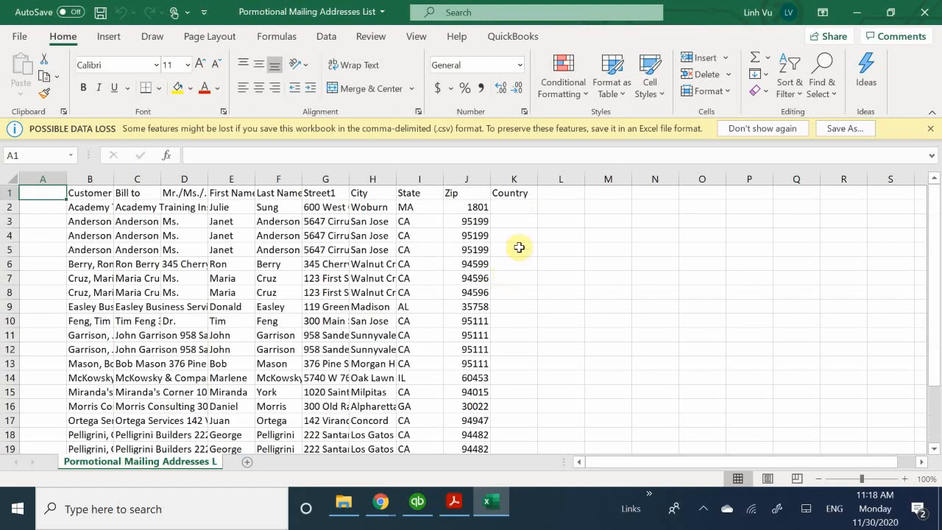
scroll(518, 248, down, 6)
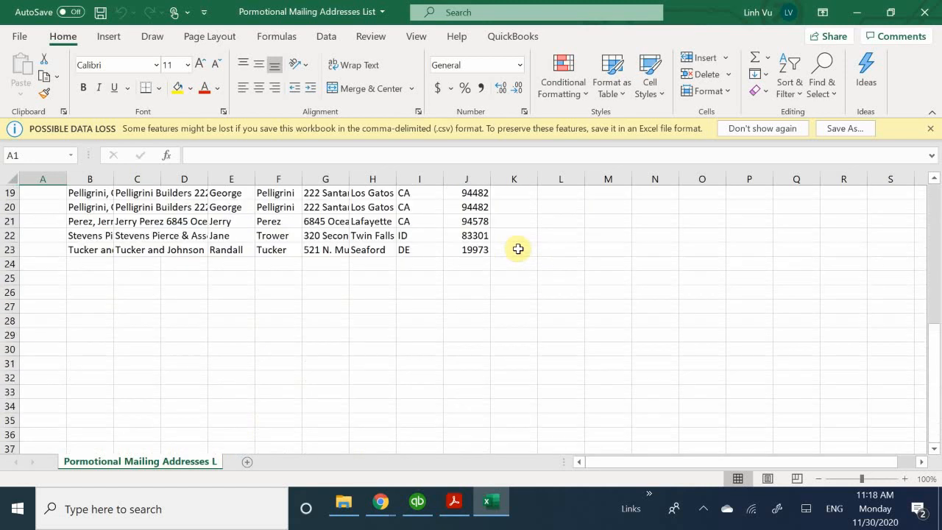
scroll(517, 248, up, 6)
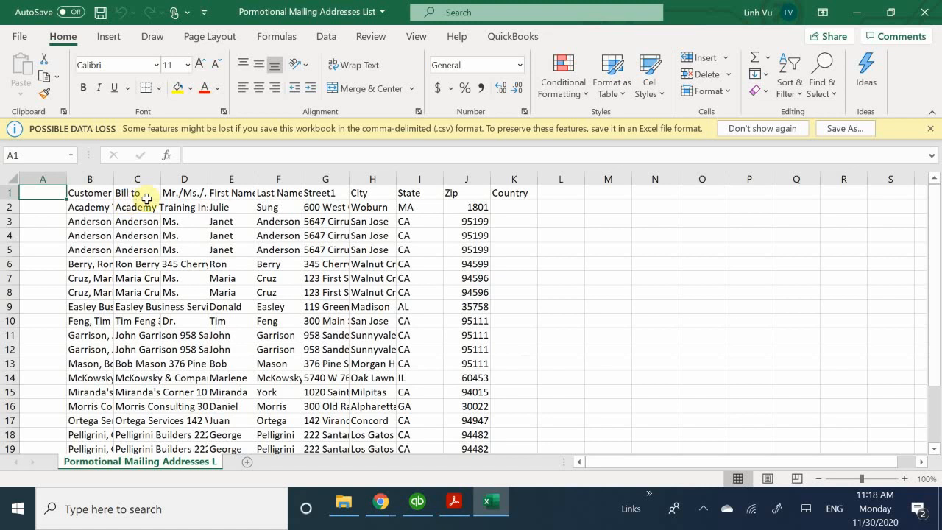
scroll(430, 337, down, 4)
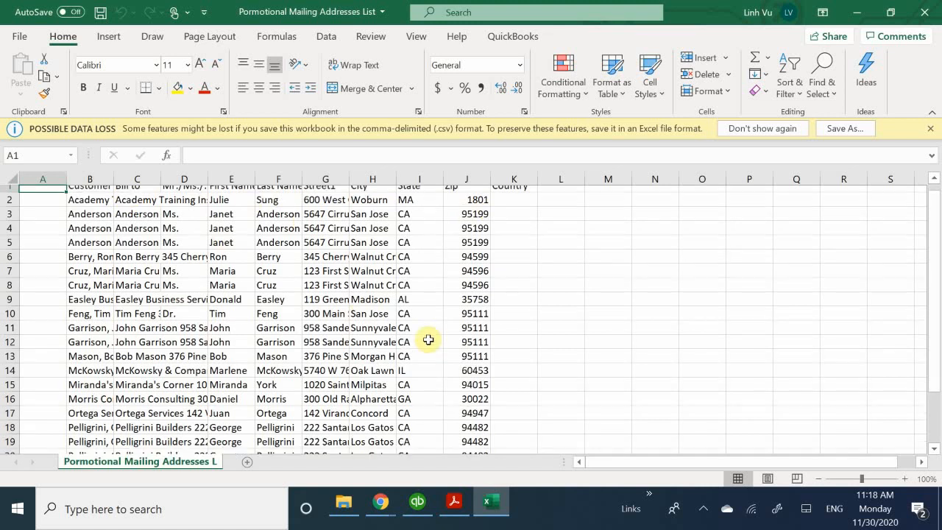
scroll(432, 334, up, 4)
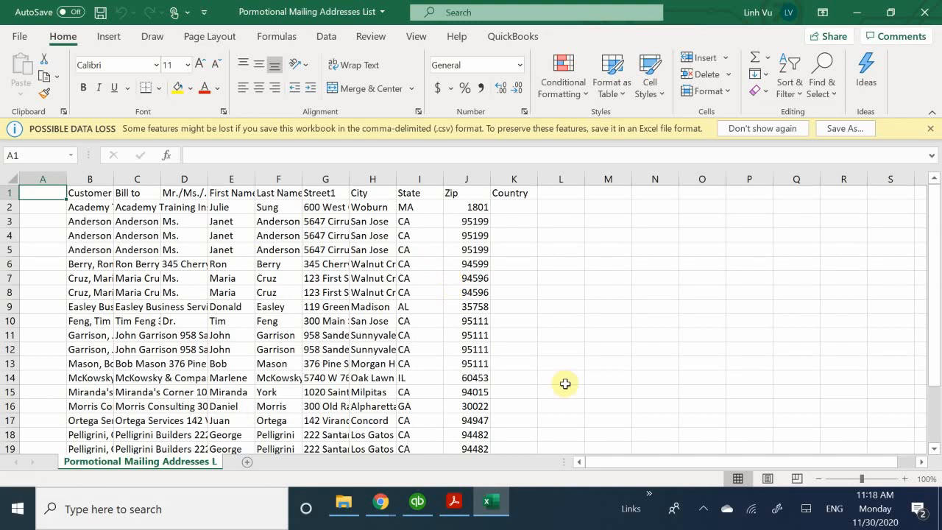
Switch to QuickBooks and close the Promotional Mailing Addresses report
click(418, 507)
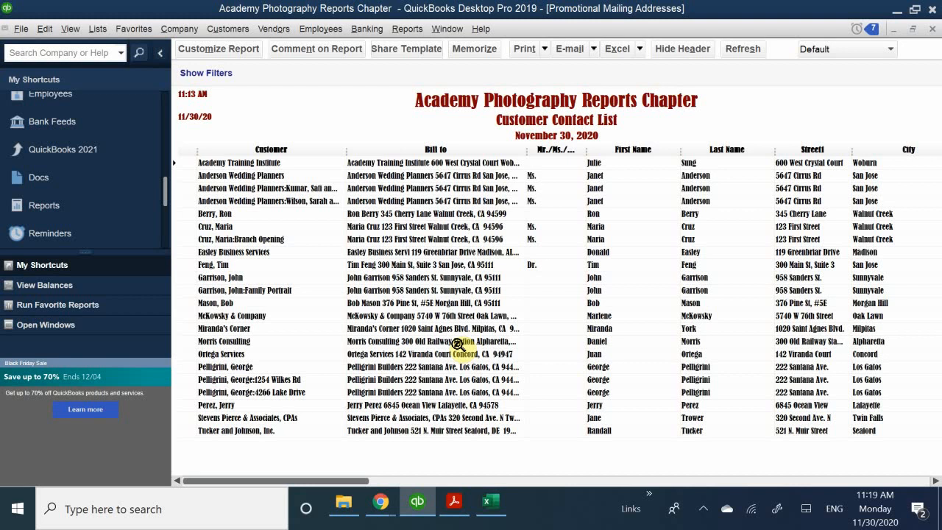
click(931, 30)
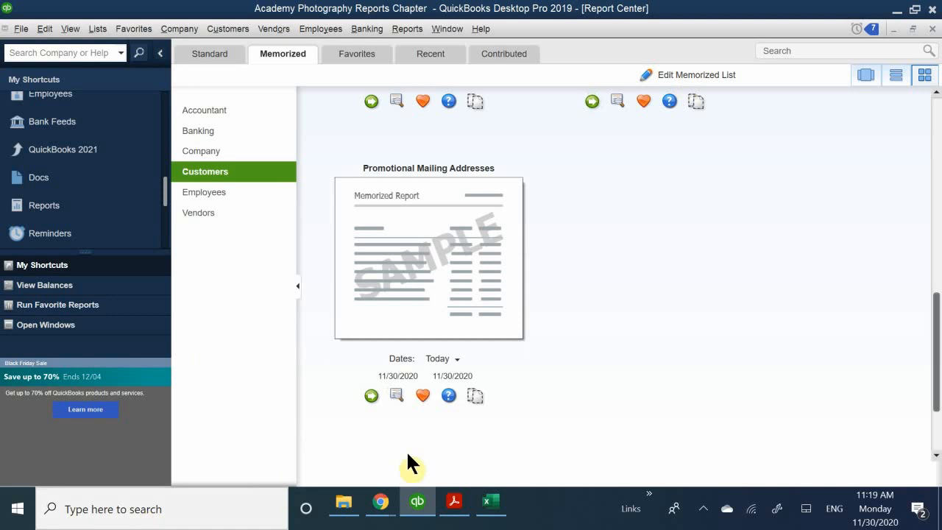
Switch to the QB CH 6 PDF and go back to the QuickReports section to read the table of QuickReport types
click(460, 506)
scroll(388, 346, up, 3)
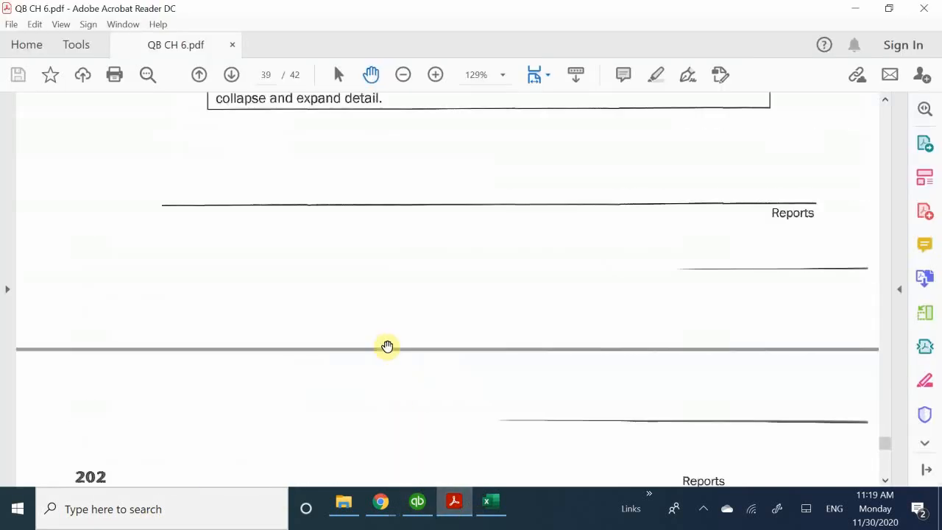
scroll(387, 347, up, 15)
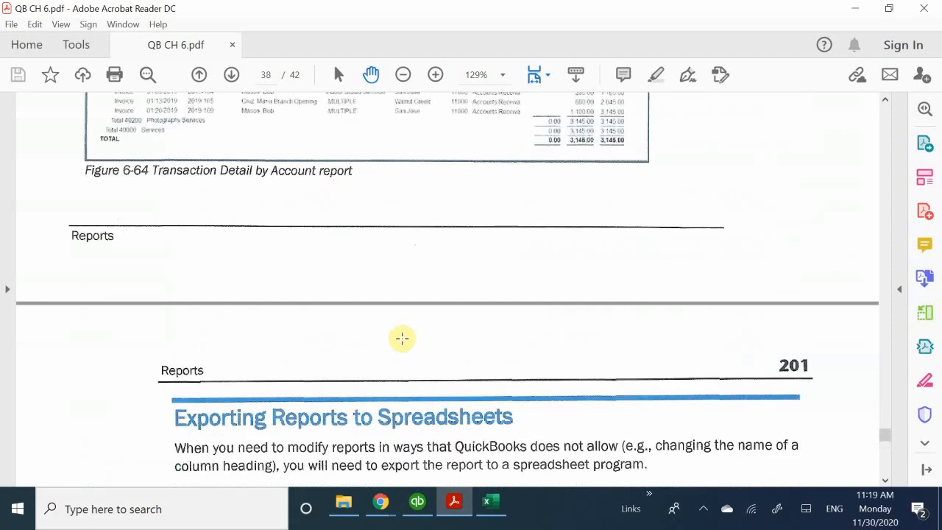
scroll(401, 339, down, 1)
scroll(401, 338, up, 8)
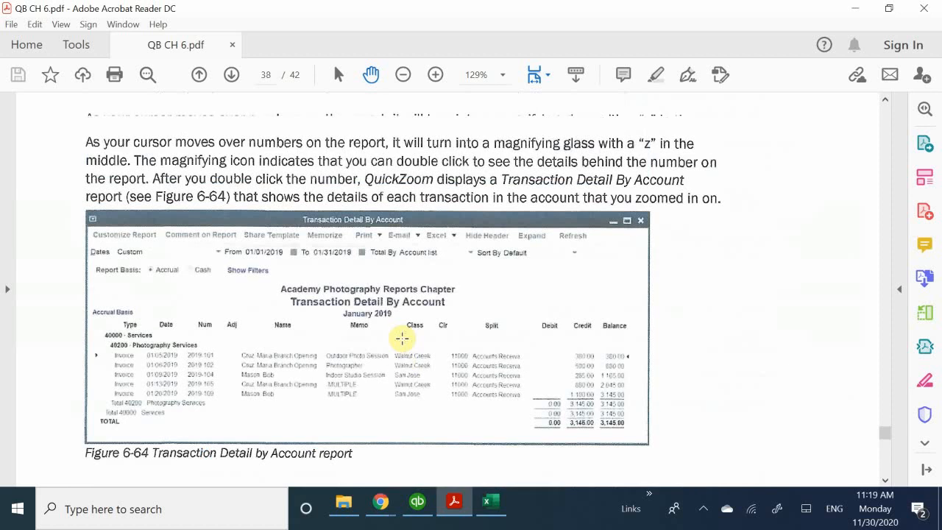
scroll(402, 339, up, 12)
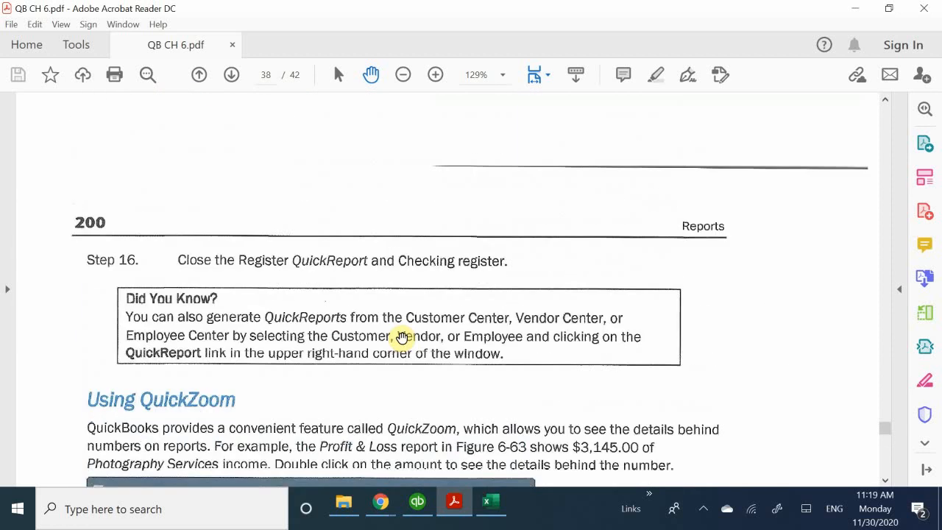
scroll(402, 338, up, 15)
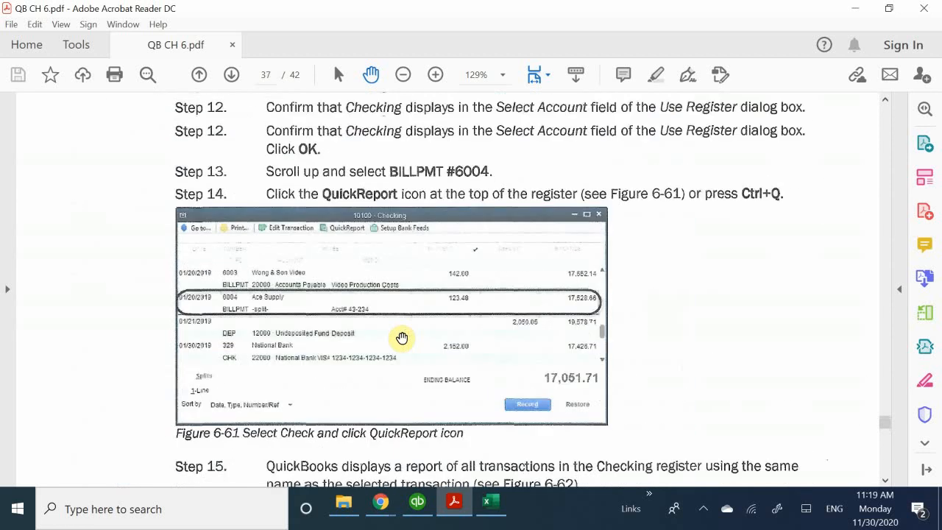
scroll(401, 337, up, 15)
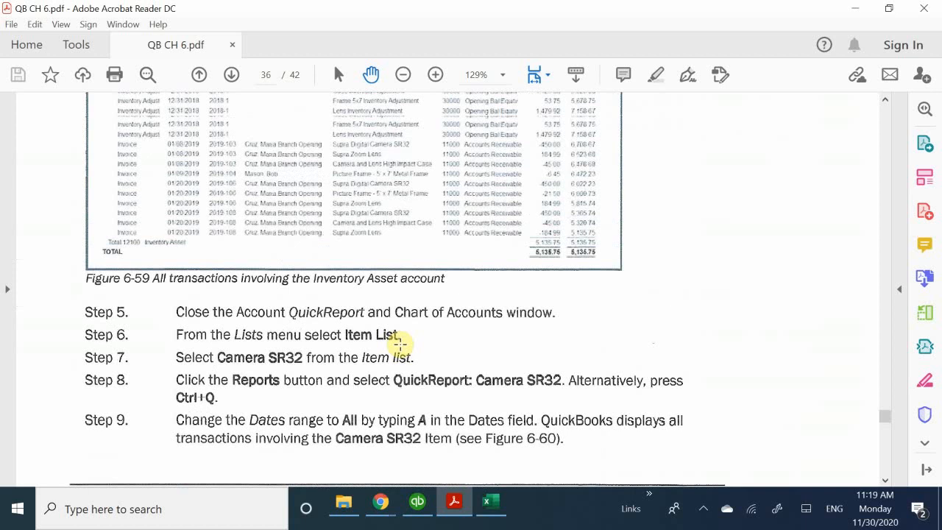
scroll(400, 343, up, 15)
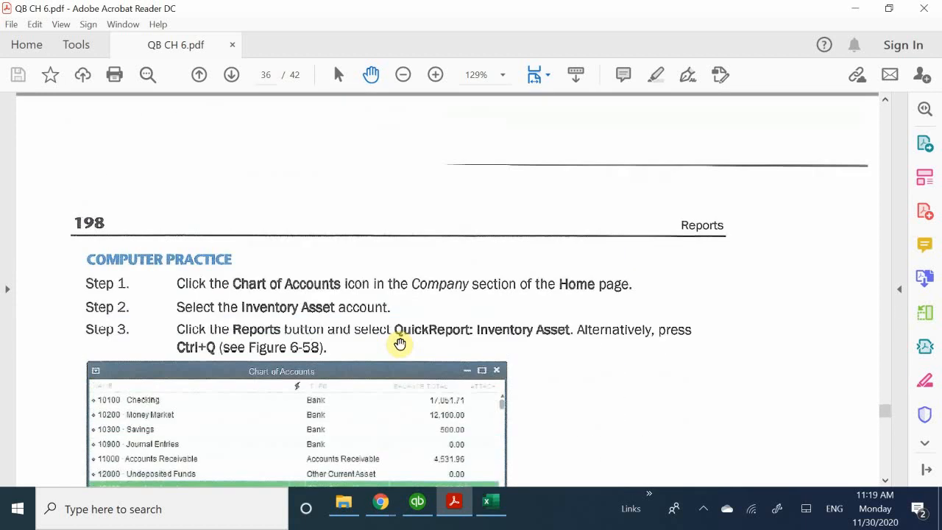
scroll(399, 343, up, 15)
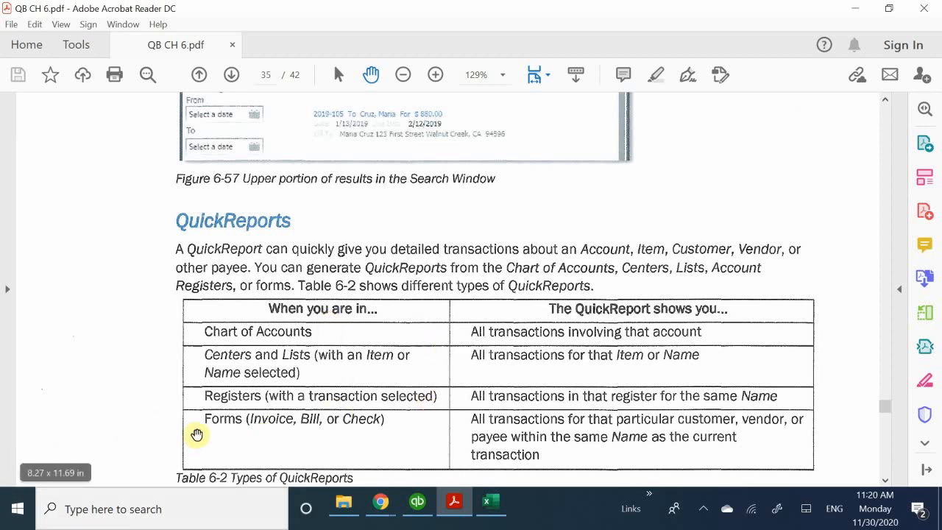
Switch back to QuickBooks, close the Report Center and open the Chart of Accounts
click(417, 506)
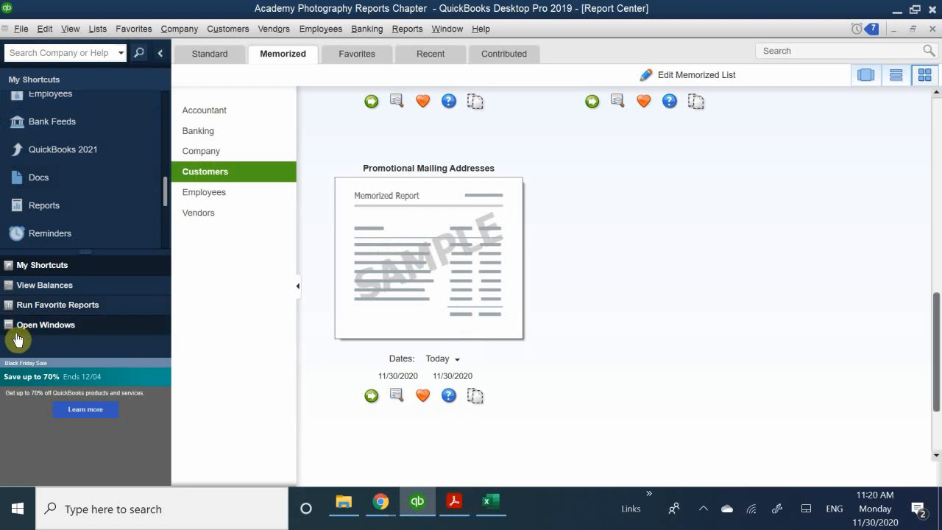
click(932, 29)
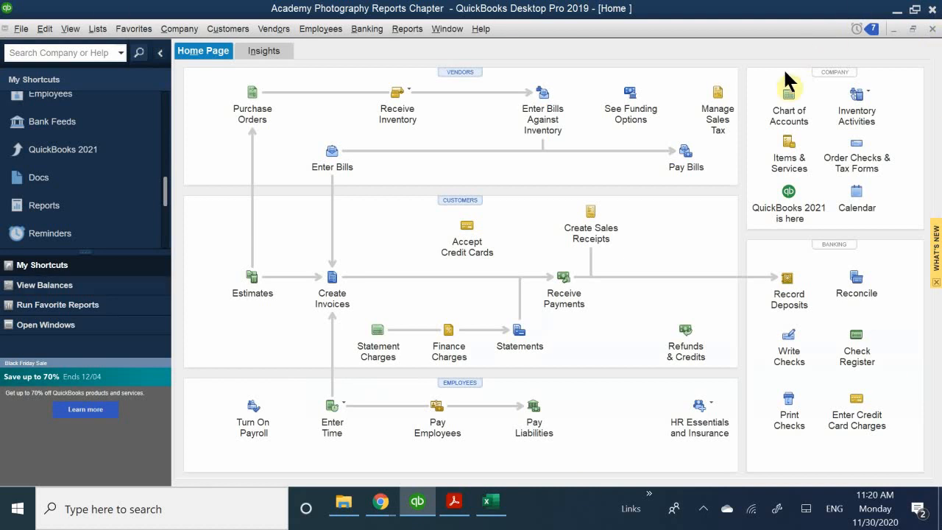
click(786, 99)
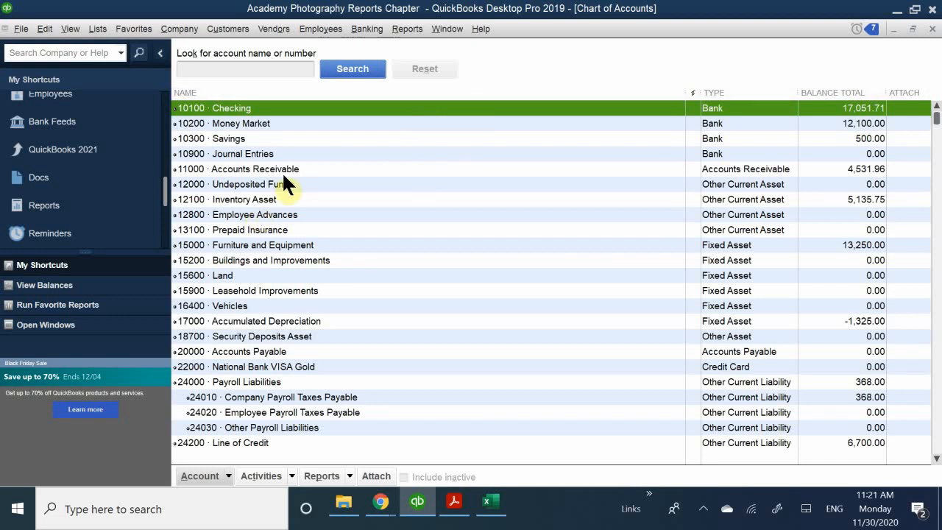
View the register of the 10100 Checking account and return to the Chart of Accounts
double_click(272, 107)
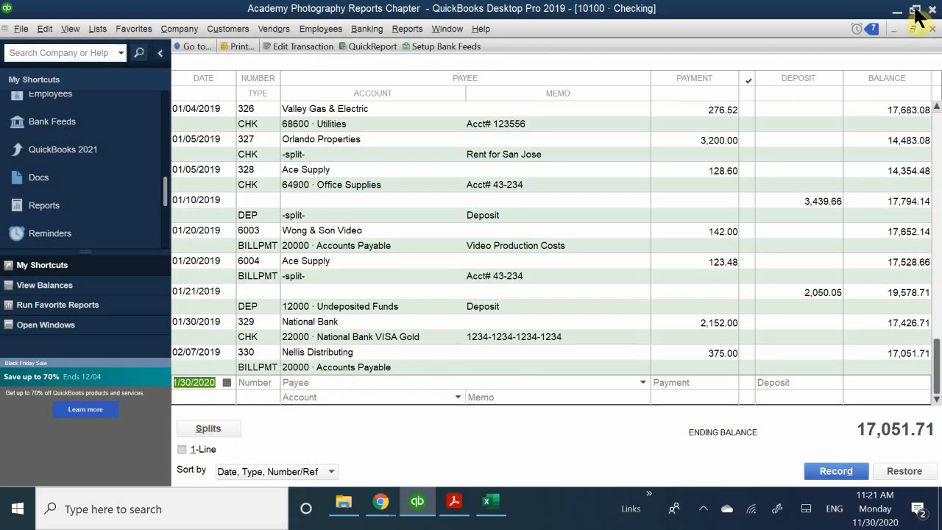
click(932, 28)
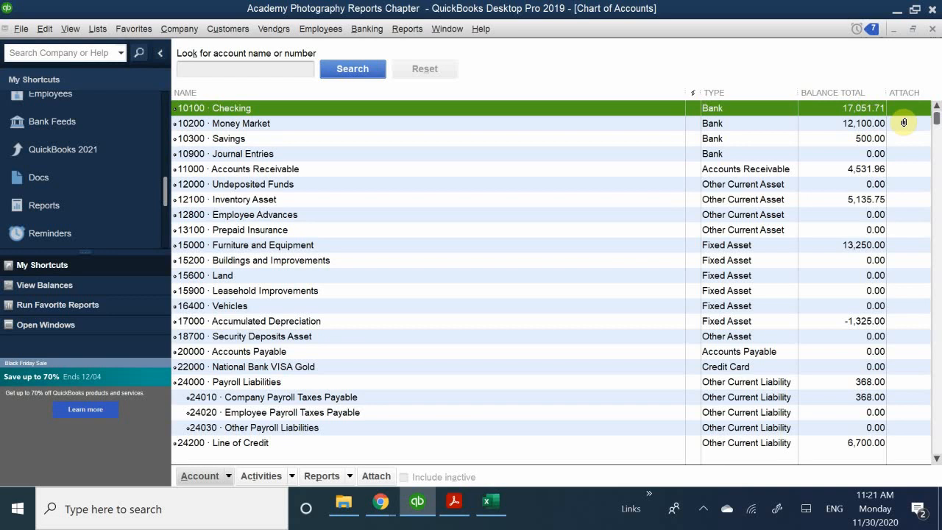
View the Account QuickReport for the 68600 Utilities expense account, and close it
scroll(295, 323, down, 15)
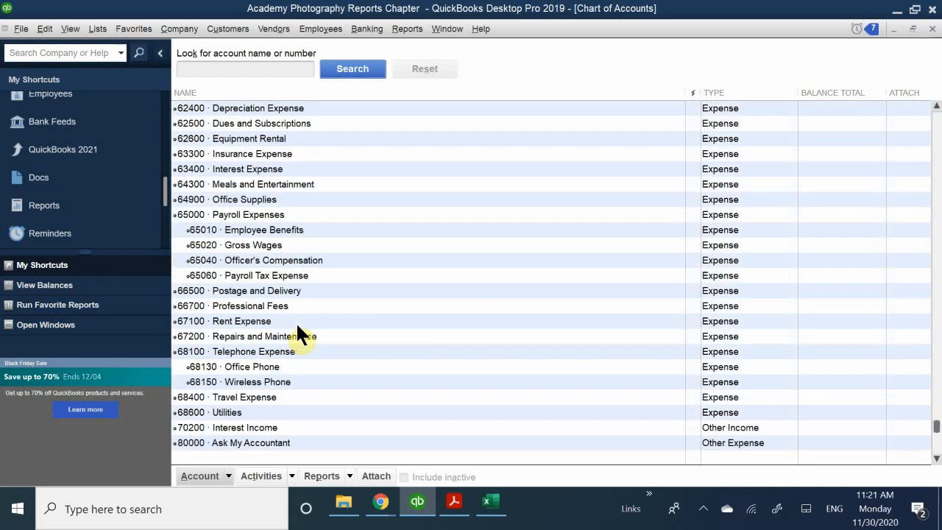
scroll(296, 322, down, 1)
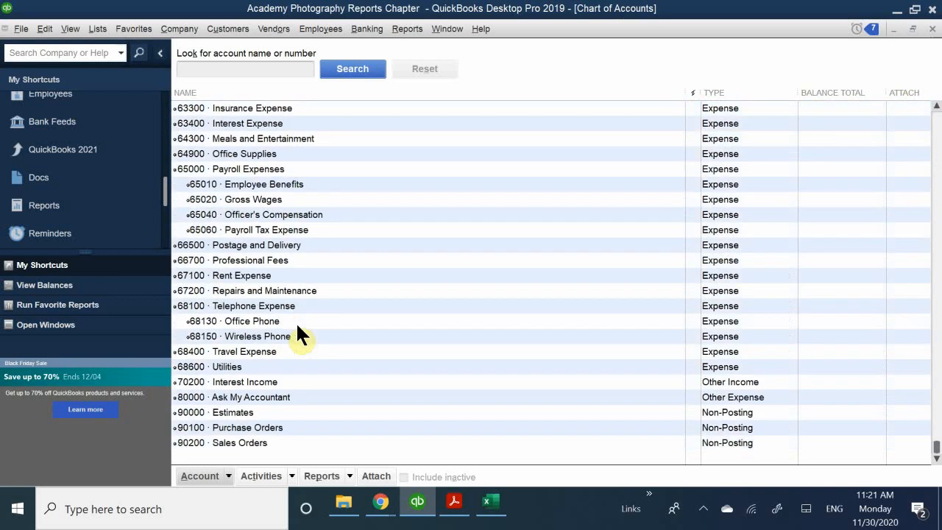
double_click(265, 366)
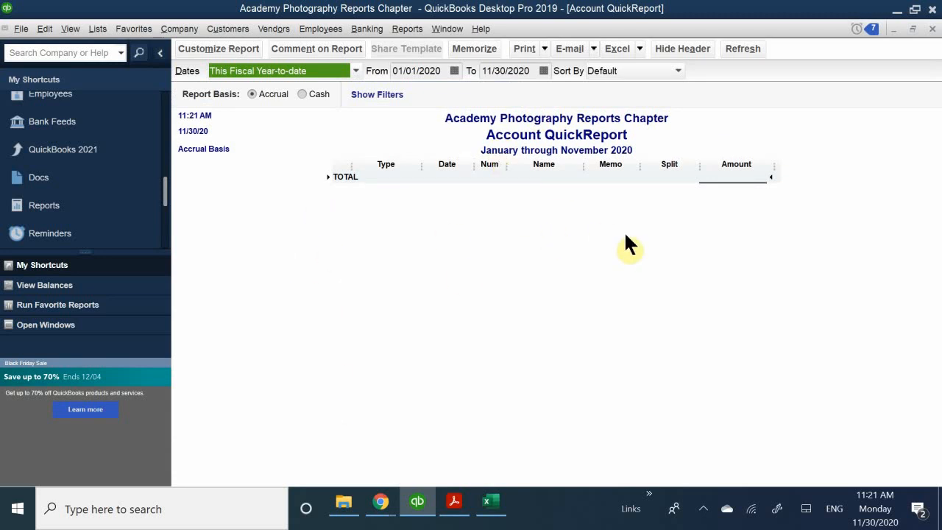
click(931, 28)
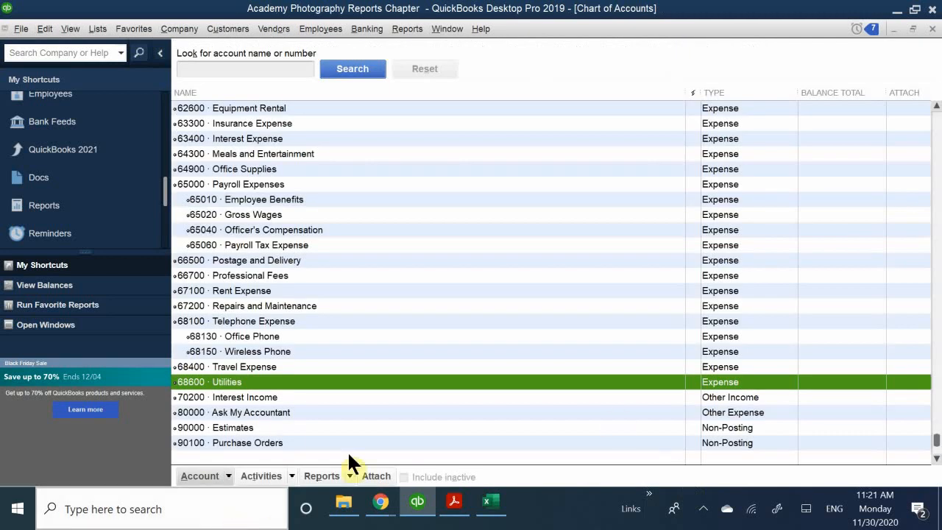
Open the Account QuickReport for the 50000 Cost of Goods Sold account and set its date range to All
scroll(283, 378, up, 2)
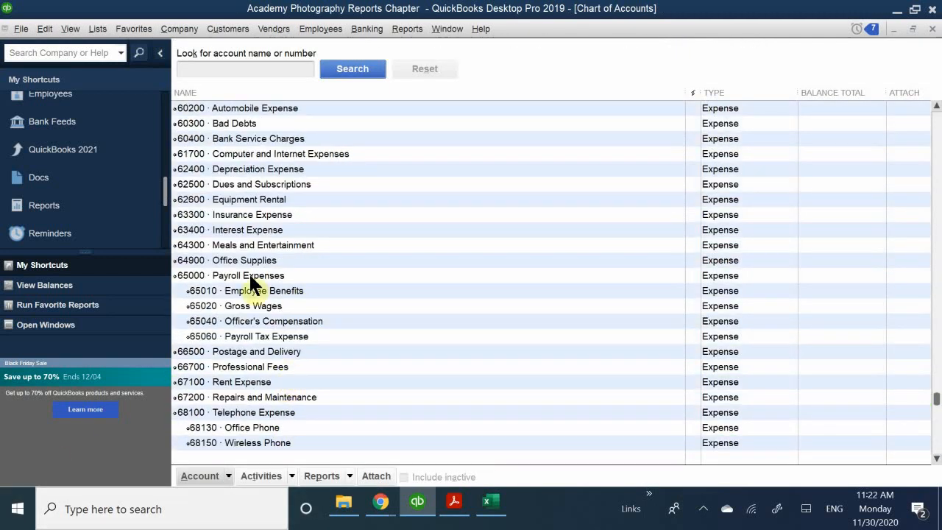
scroll(266, 305, up, 3)
scroll(267, 306, up, 4)
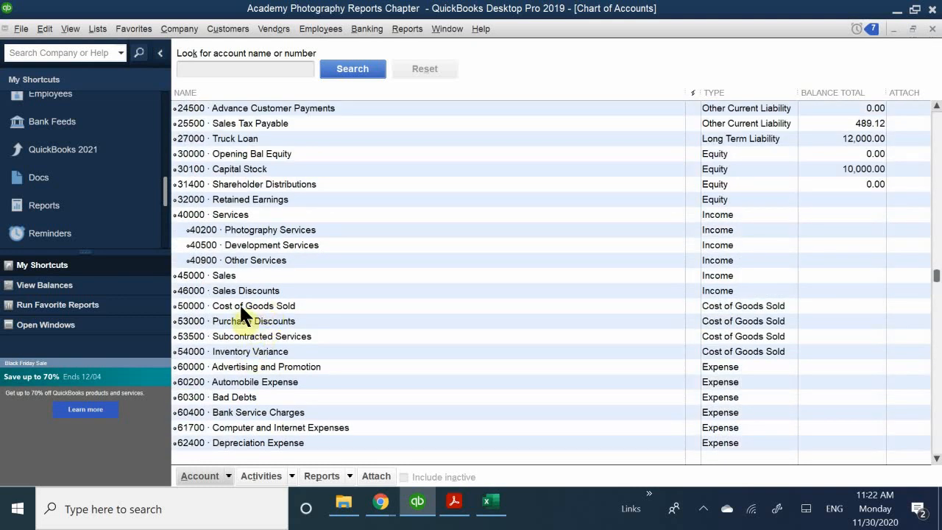
double_click(239, 305)
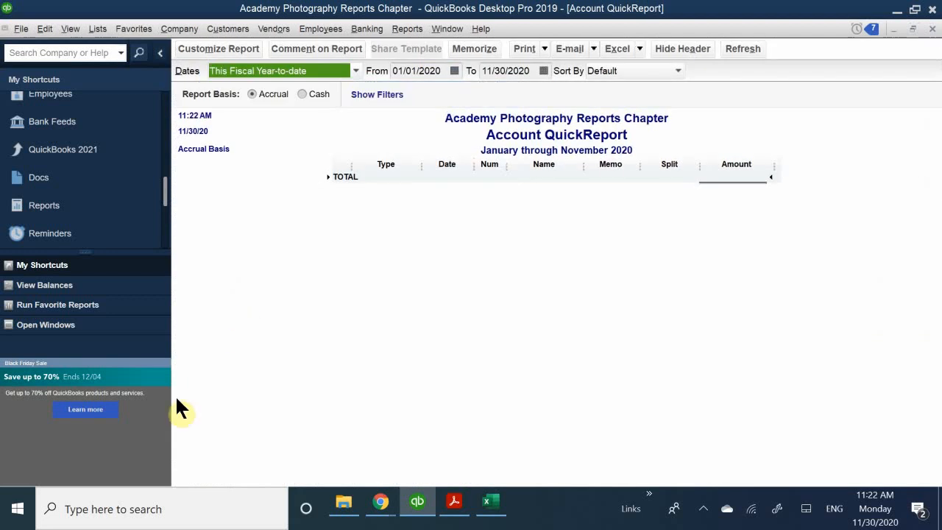
click(274, 71)
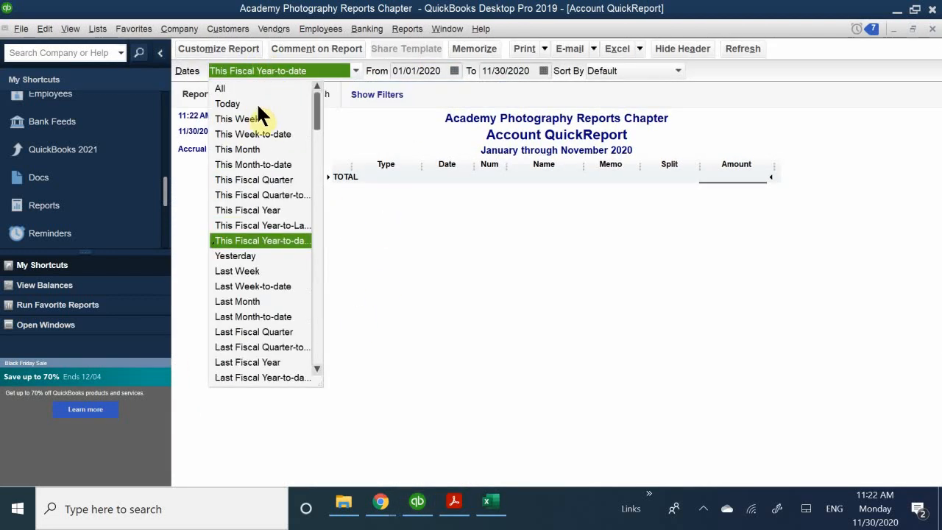
click(272, 87)
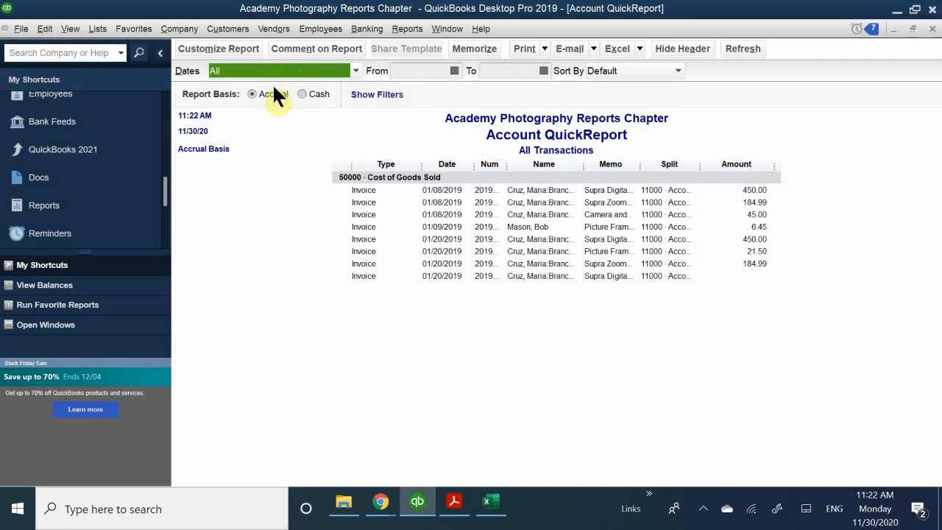
Set the QuickReport's From date to 01/01/2019 and close the report
click(453, 71)
click(404, 94)
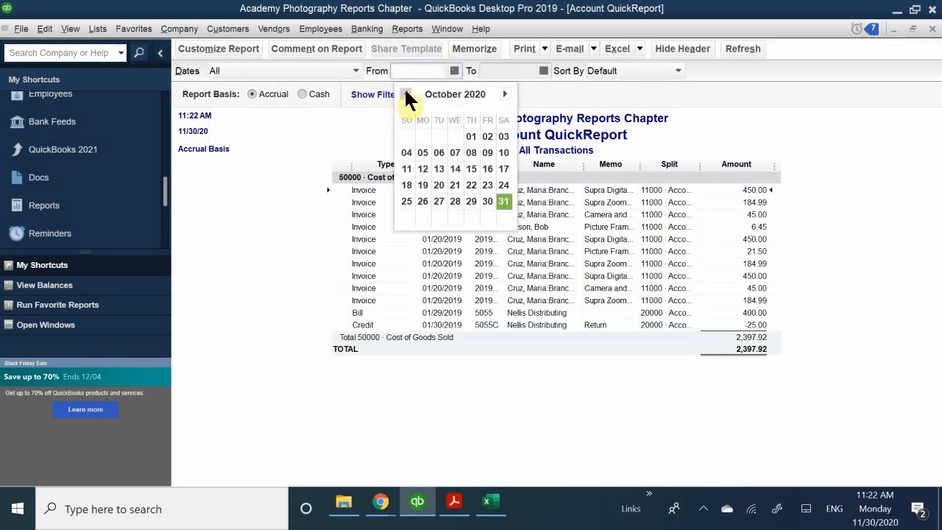
click(404, 94)
click(403, 94)
click(403, 94)
click(403, 94)
click(404, 94)
click(404, 94)
click(404, 94)
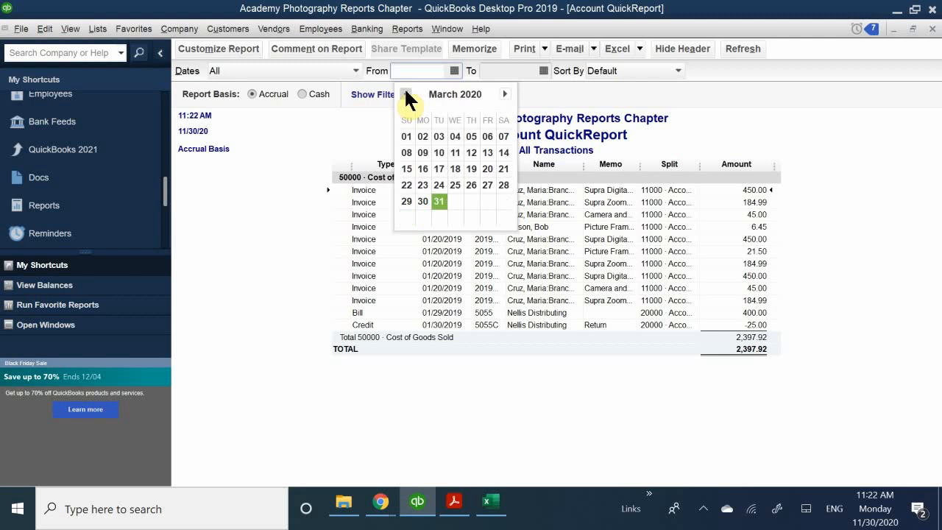
click(404, 94)
click(404, 94)
click(403, 94)
click(403, 94)
click(404, 93)
click(405, 93)
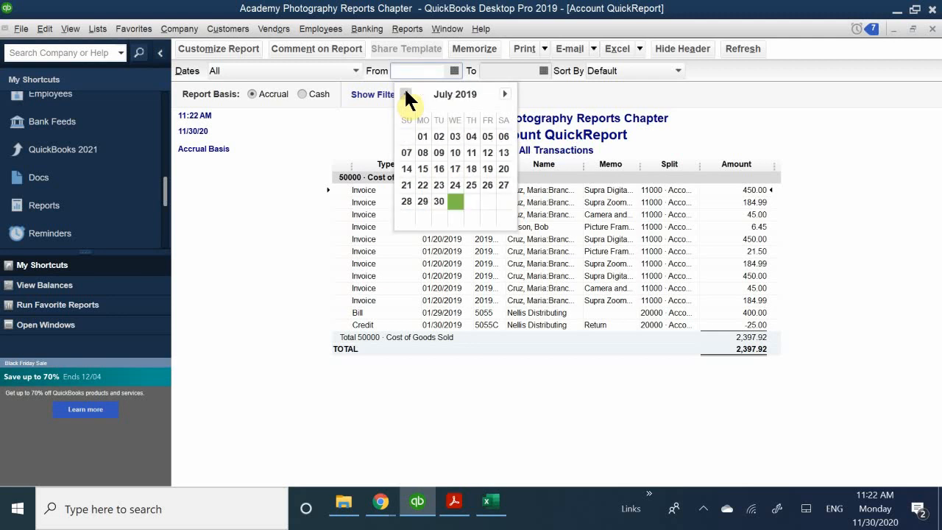
click(405, 93)
click(405, 92)
click(405, 93)
click(404, 93)
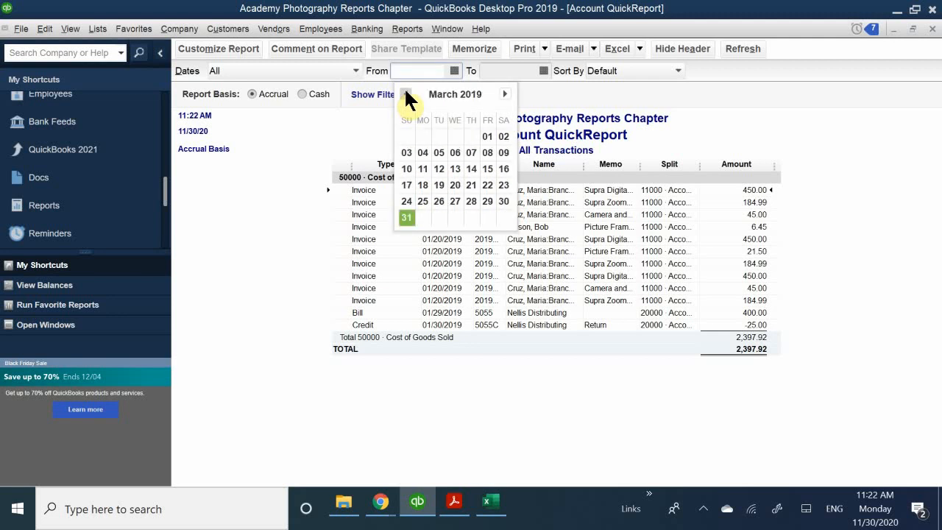
click(405, 93)
click(404, 94)
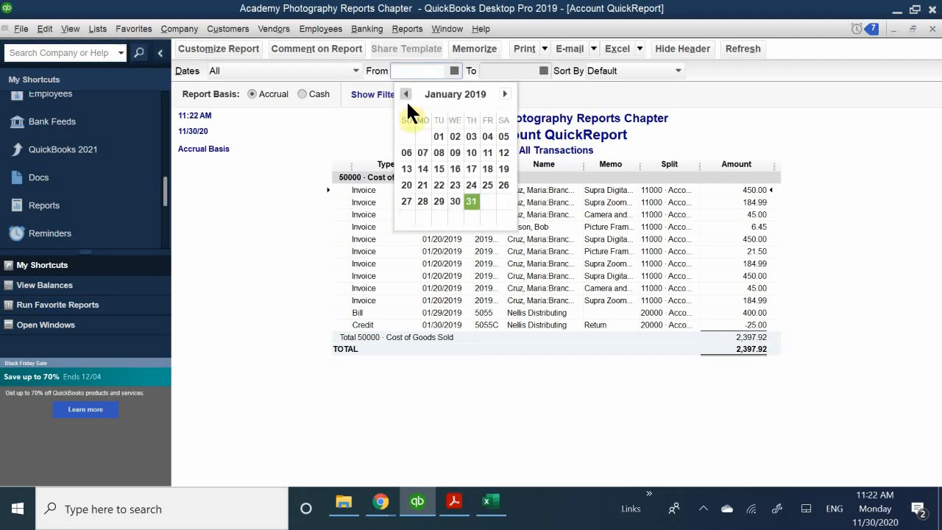
click(439, 136)
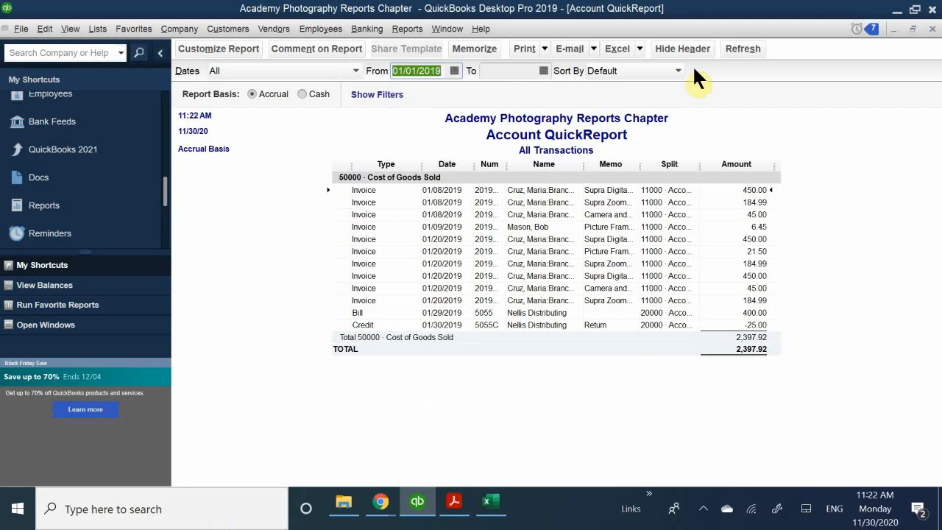
click(932, 29)
View the 10100 Checking register, close it, and run the QuickReport for the same account
scroll(440, 209, up, 2)
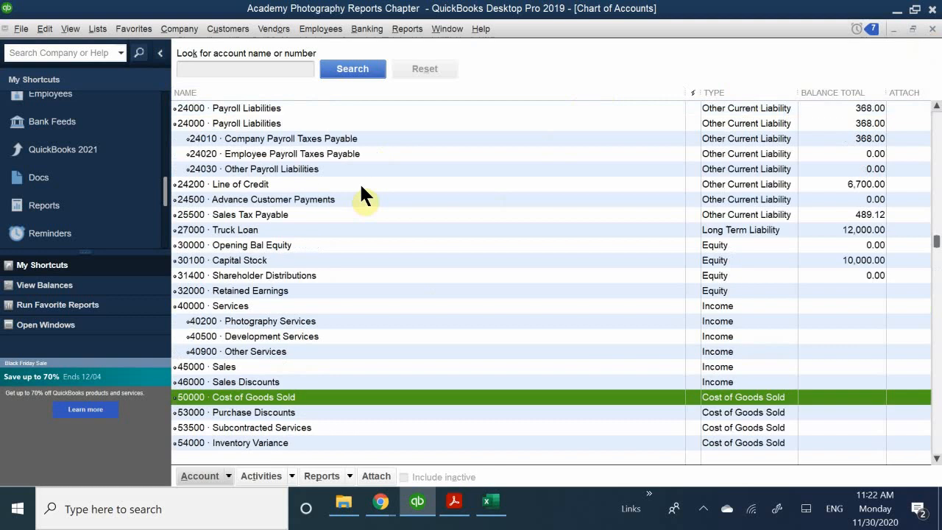
scroll(361, 187, up, 6)
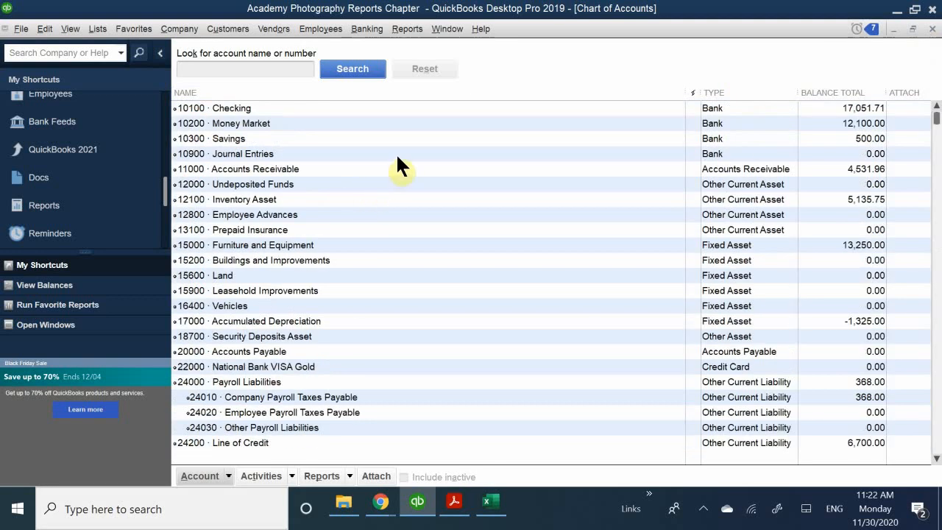
double_click(283, 102)
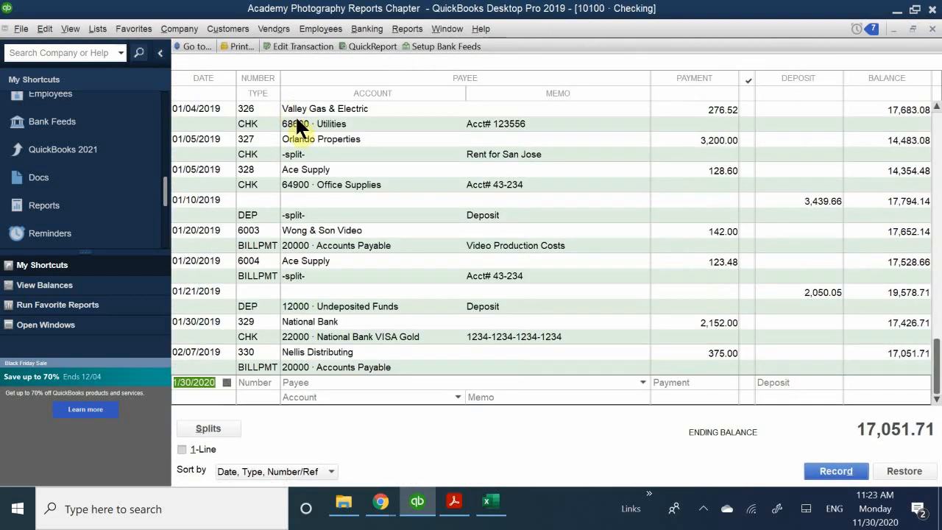
scroll(296, 118, up, 1)
scroll(296, 118, down, 1)
scroll(632, 225, up, 2)
click(932, 28)
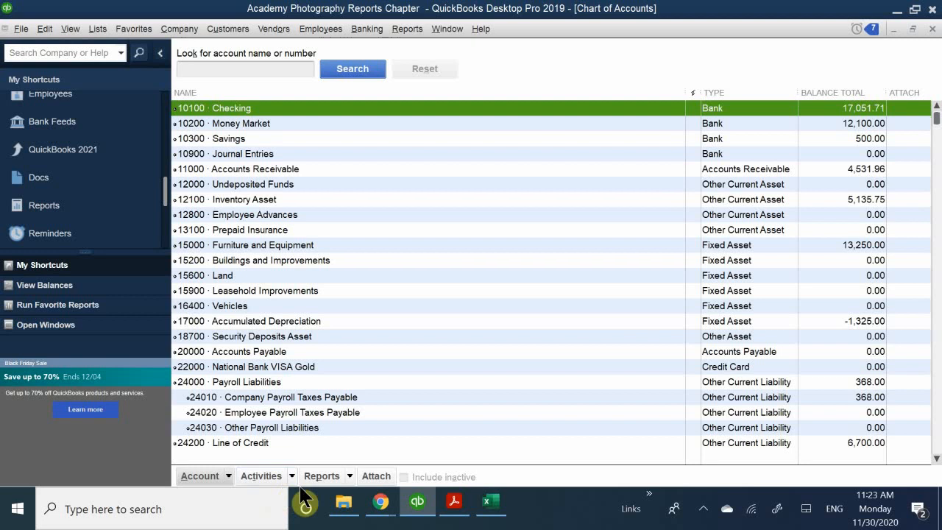
click(348, 477)
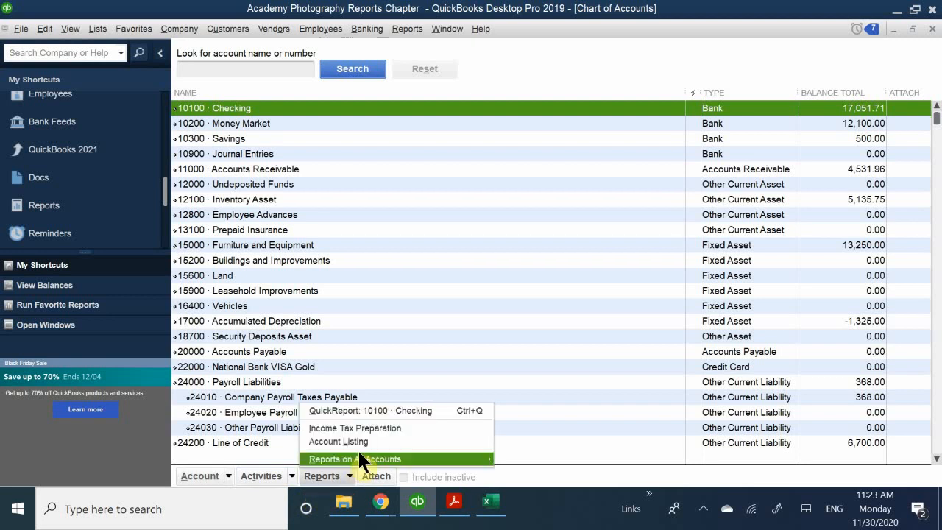
click(377, 413)
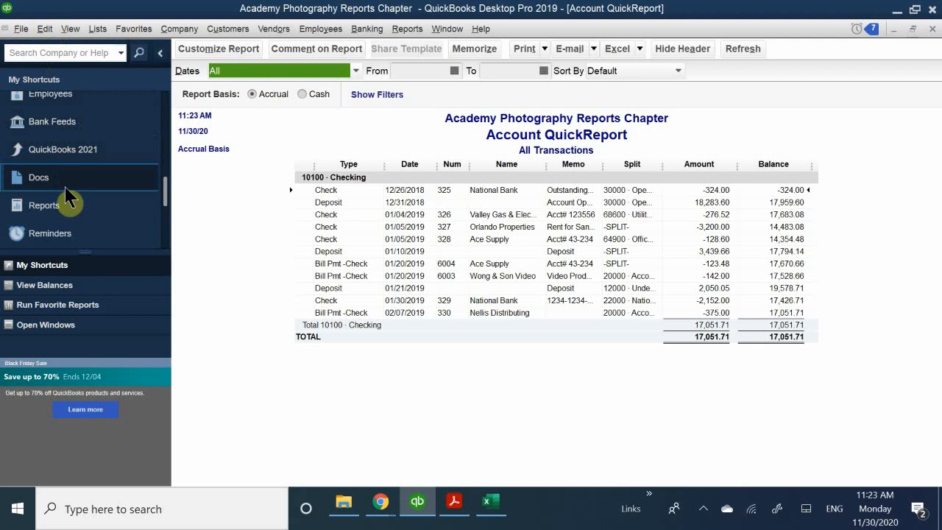
In the Customer Center, widen the customer list and view the transactions of the customer with the Branch Opening job as a report
scroll(89, 187, up, 3)
scroll(96, 221, down, 2)
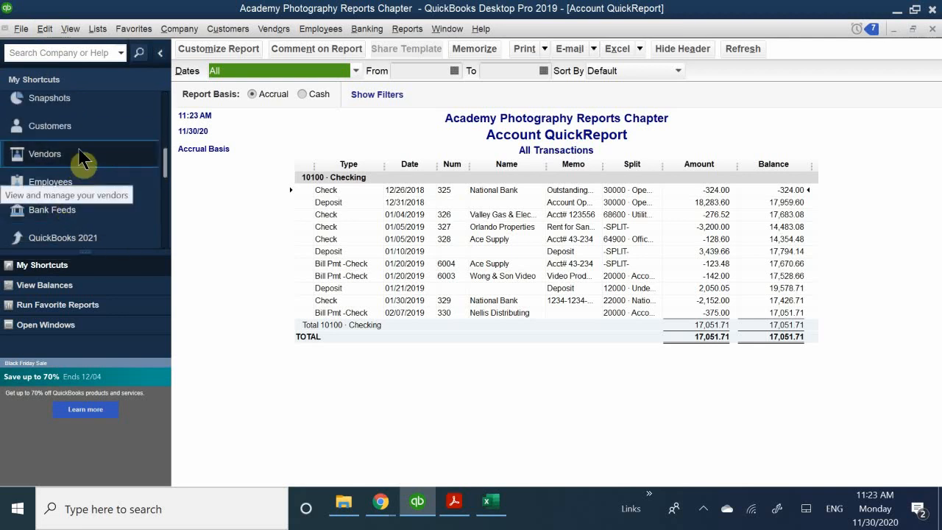
click(87, 140)
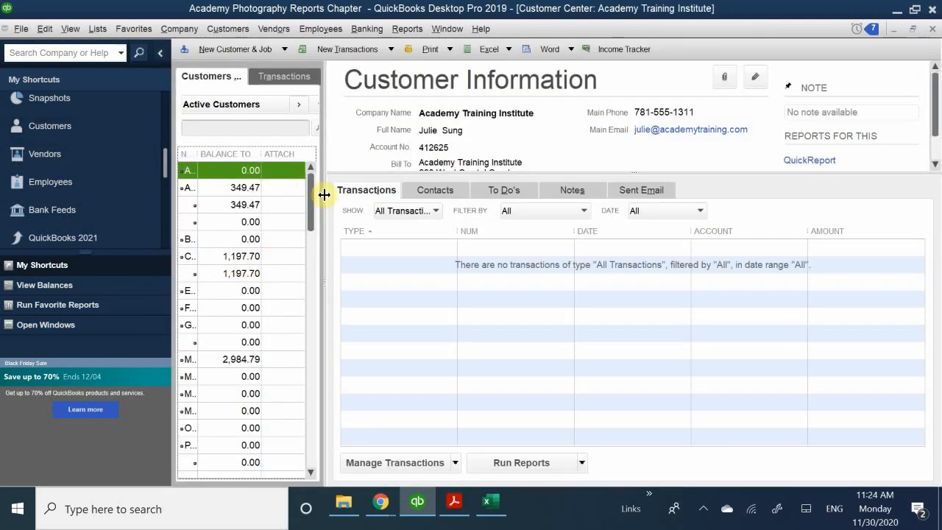
drag(324, 194, 513, 192)
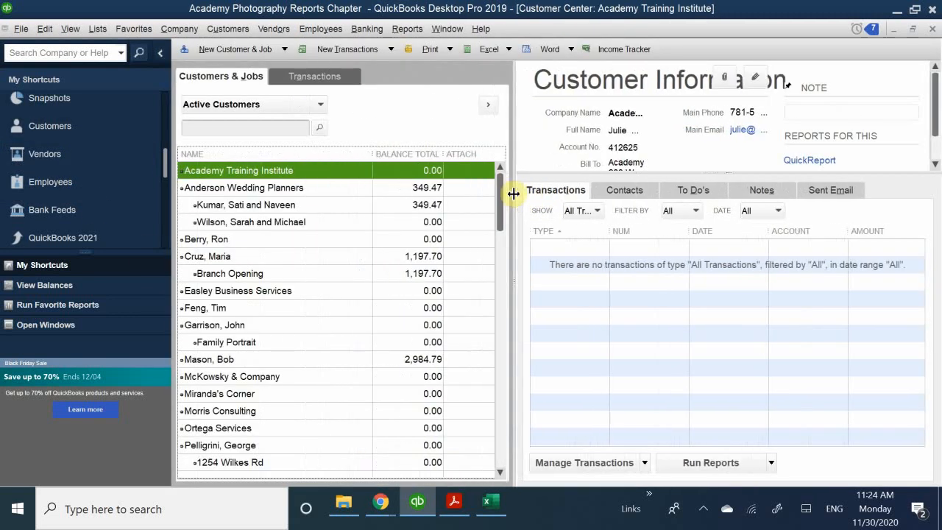
click(222, 254)
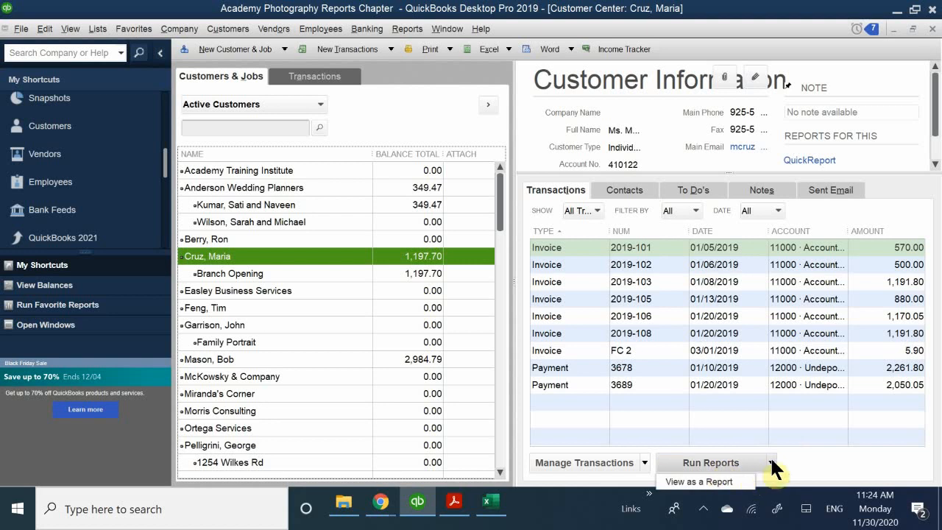
click(695, 469)
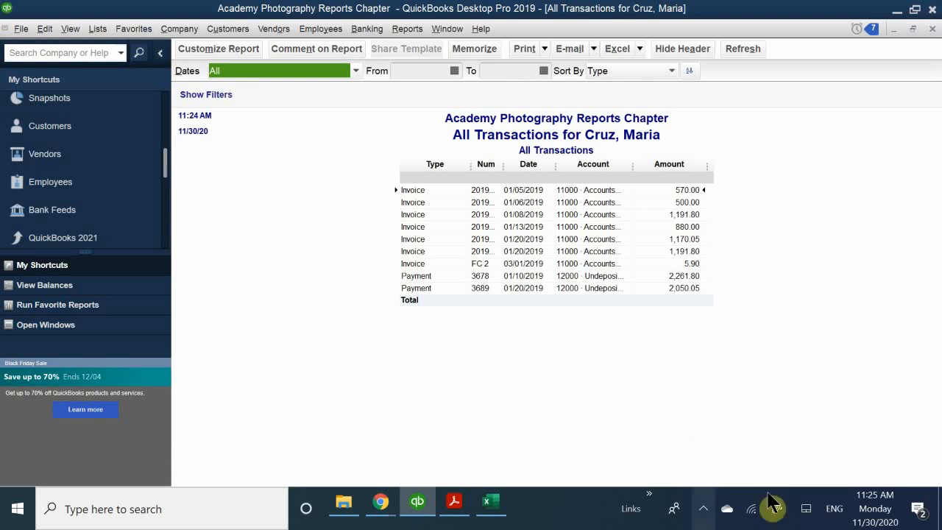
Switch to the QB CH 6 PDF and go forward to page 40 to read the Excel export steps, the note and the first review question
click(454, 503)
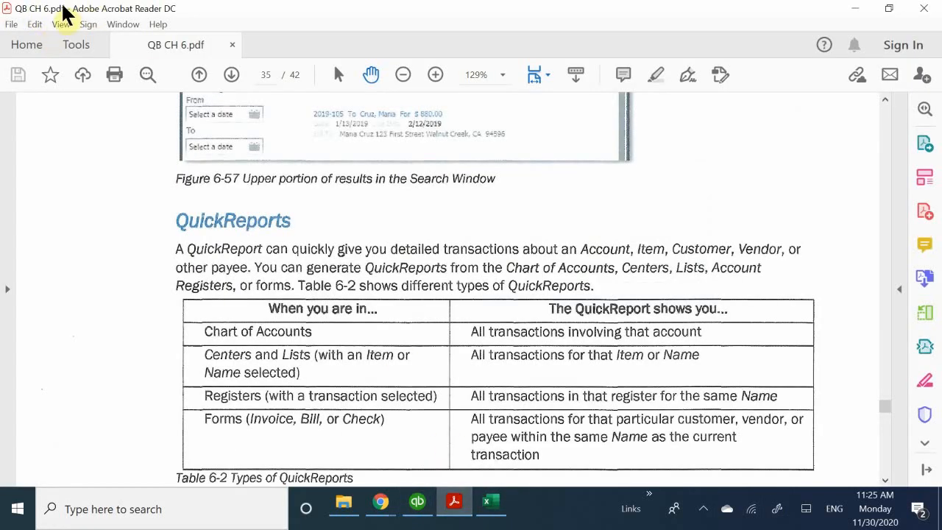
click(231, 76)
click(231, 76)
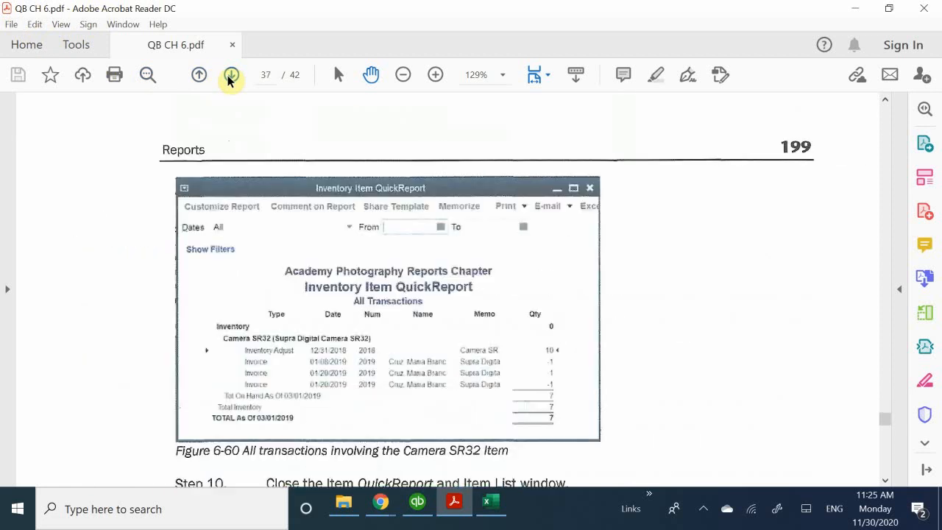
click(231, 76)
click(231, 75)
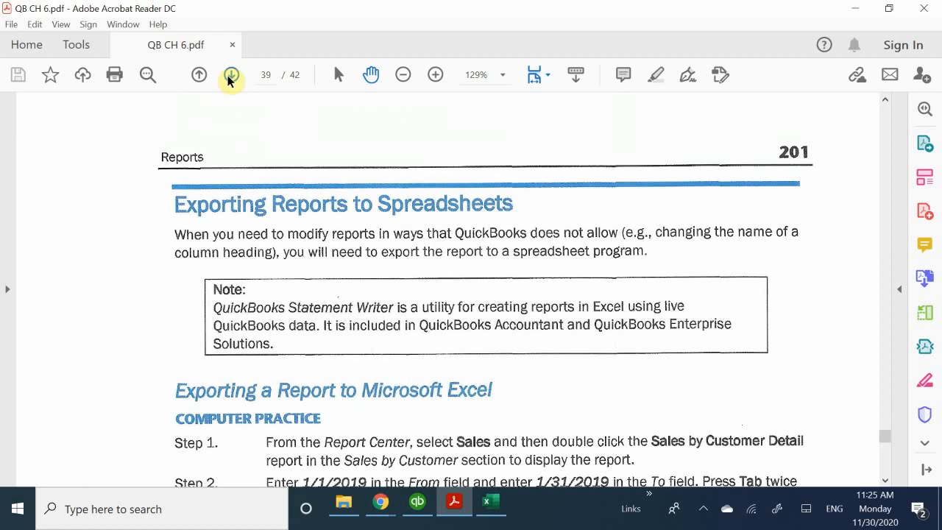
click(231, 76)
click(231, 76)
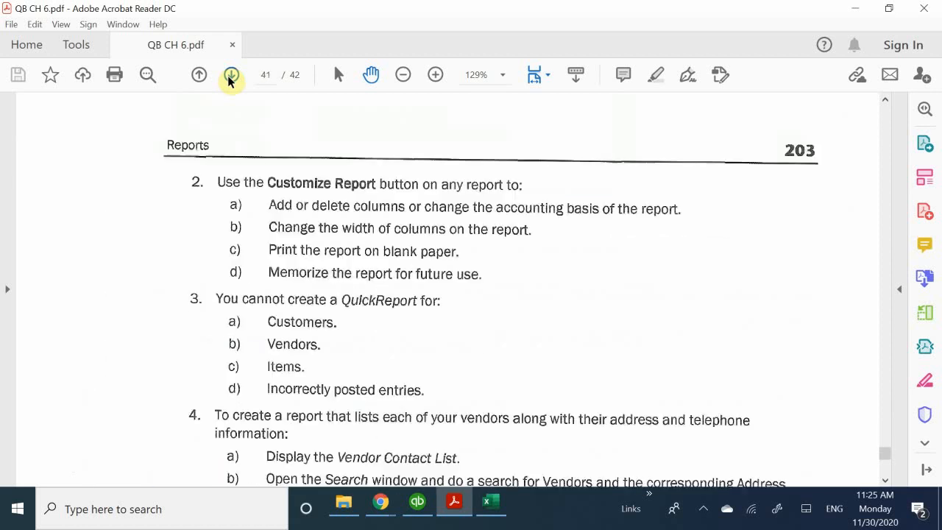
click(199, 74)
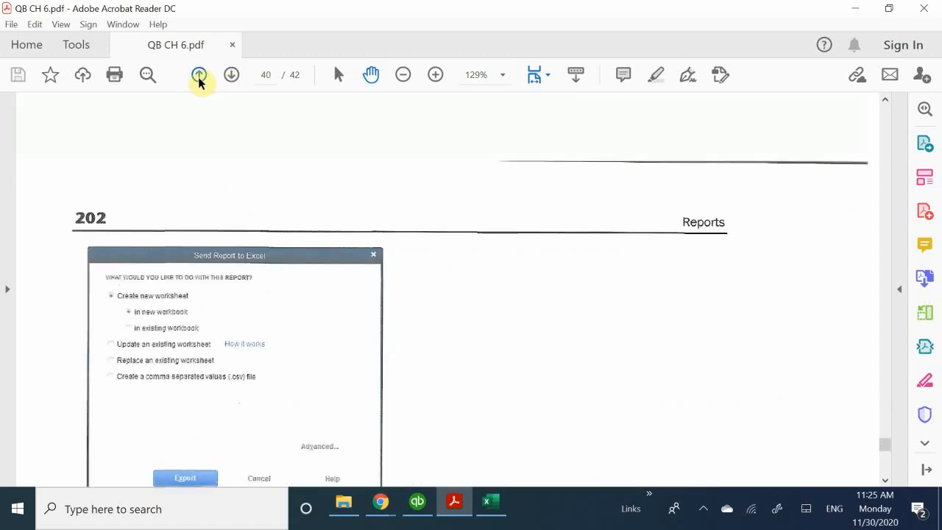
scroll(253, 147, down, 3)
scroll(253, 147, down, 13)
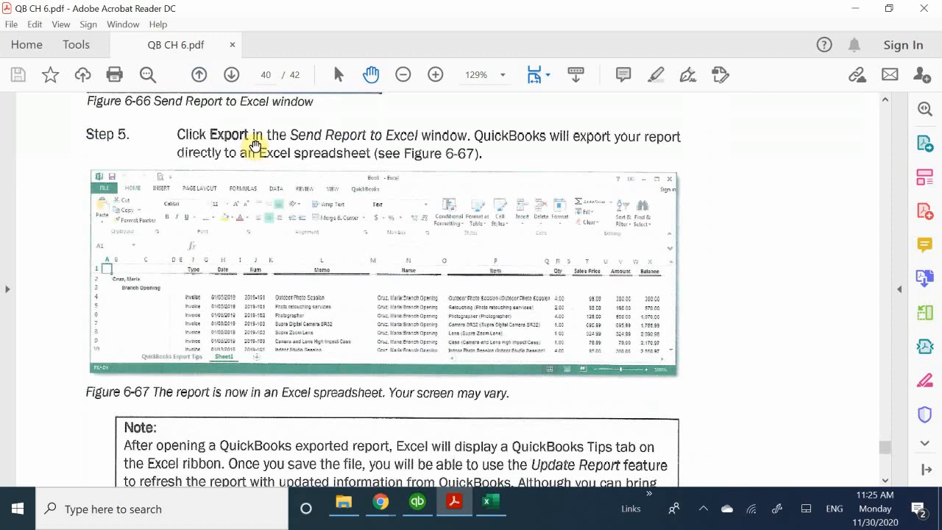
scroll(284, 218, down, 2)
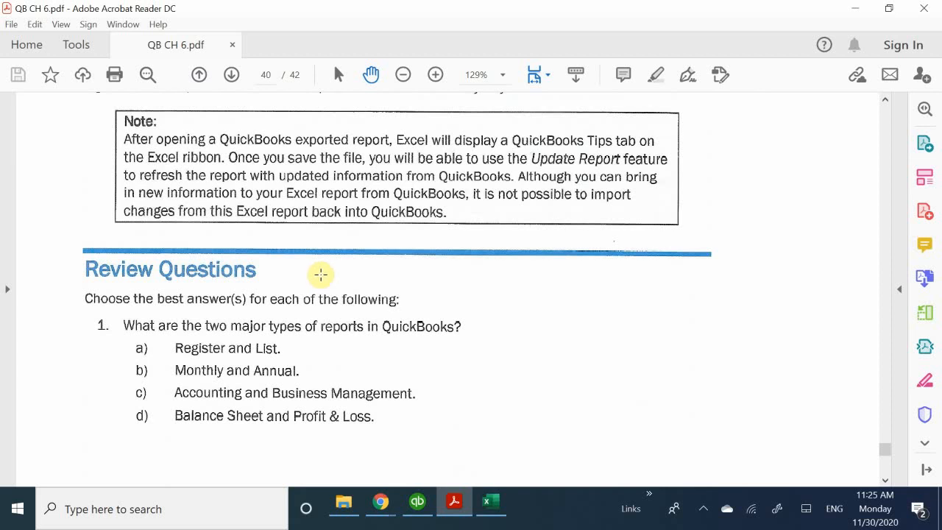
scroll(318, 274, down, 1)
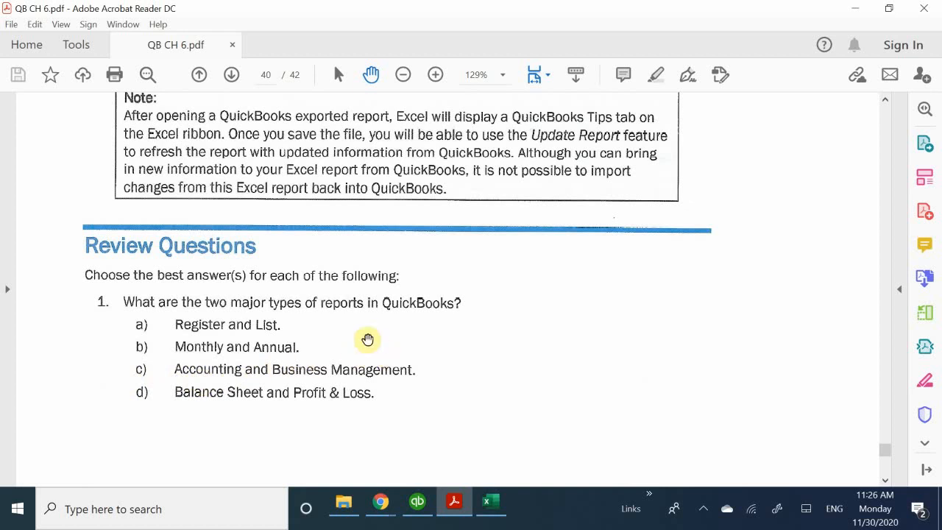
Continue to page 41 of the PDF and read review questions 2 to 4
scroll(169, 316, down, 4)
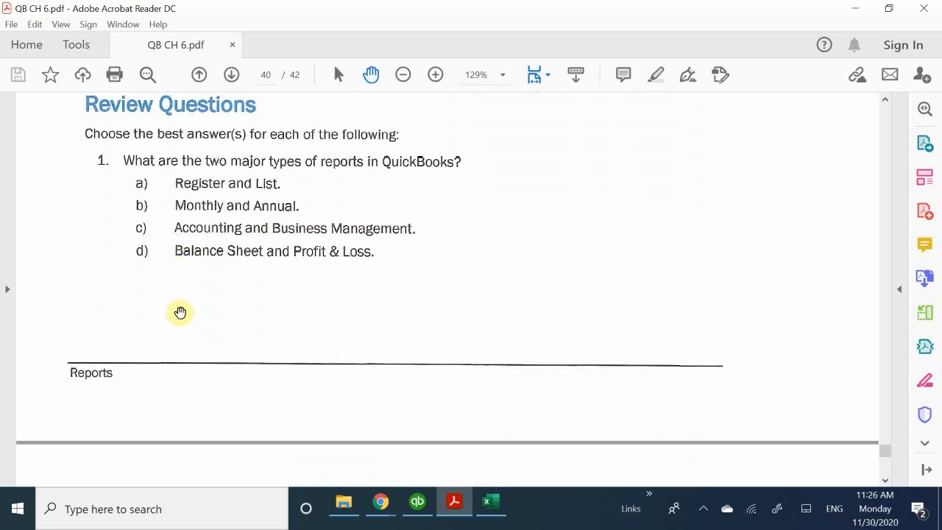
scroll(180, 313, down, 8)
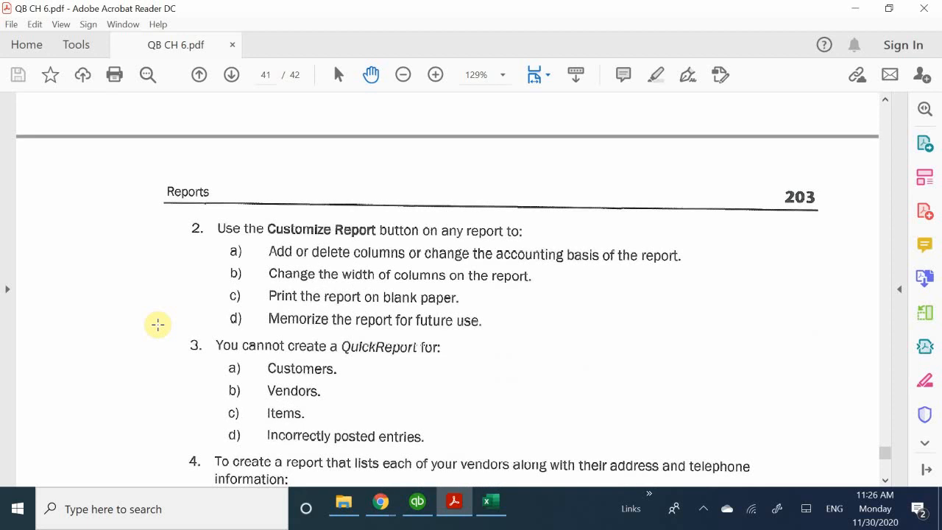
scroll(157, 324, up, 1)
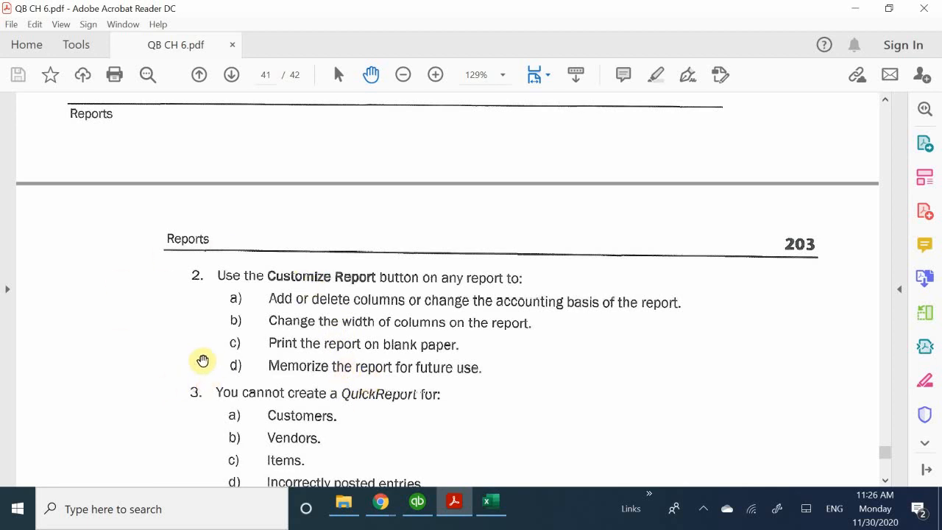
scroll(147, 421, down, 2)
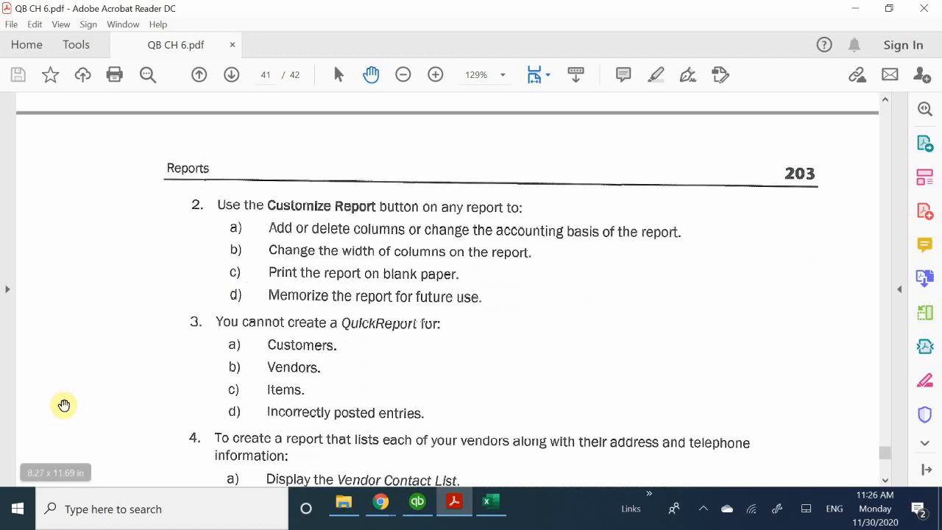
scroll(63, 403, down, 2)
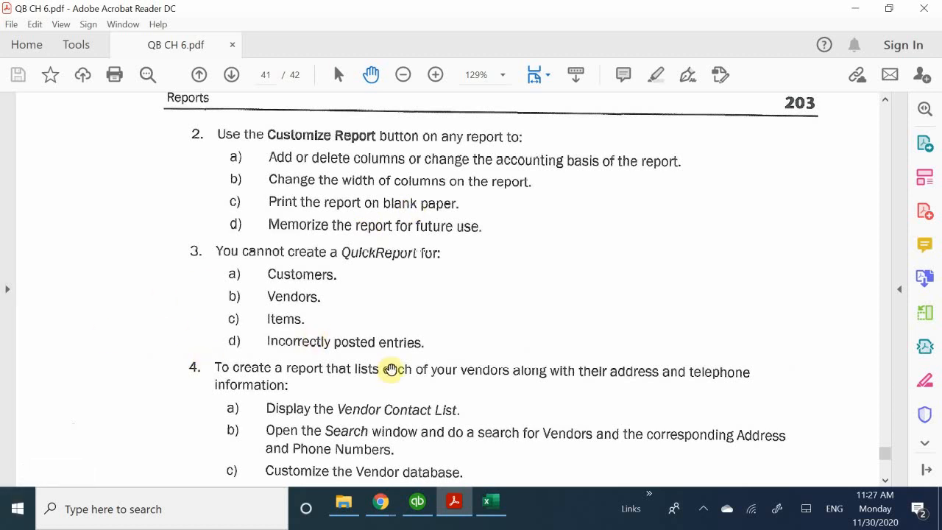
Read review questions 4 and 5 on page 41 of the PDF, down to the start of Reports Problem 1
scroll(336, 355, down, 3)
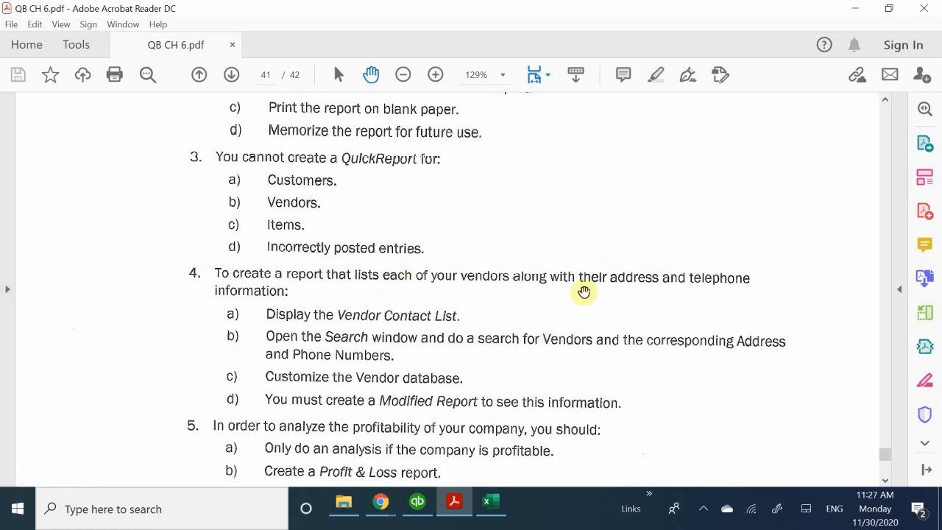
scroll(410, 294, down, 1)
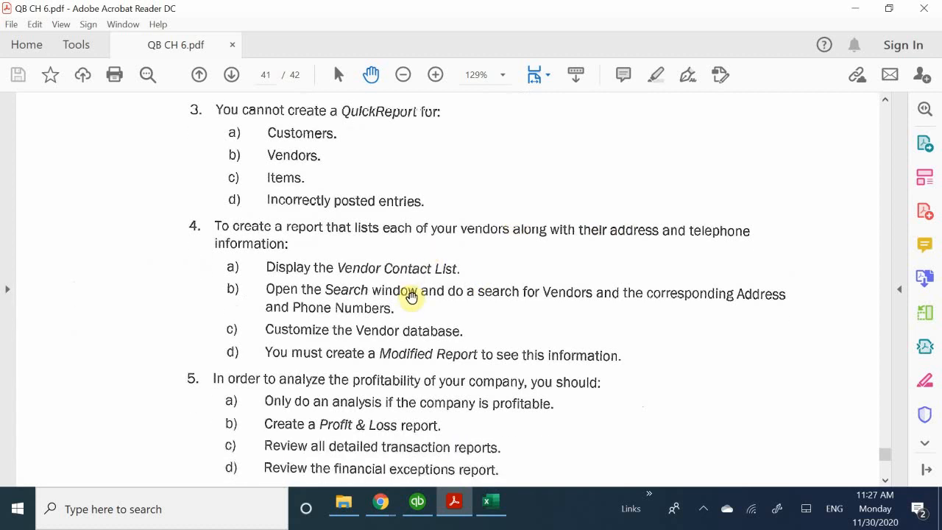
scroll(410, 295, down, 3)
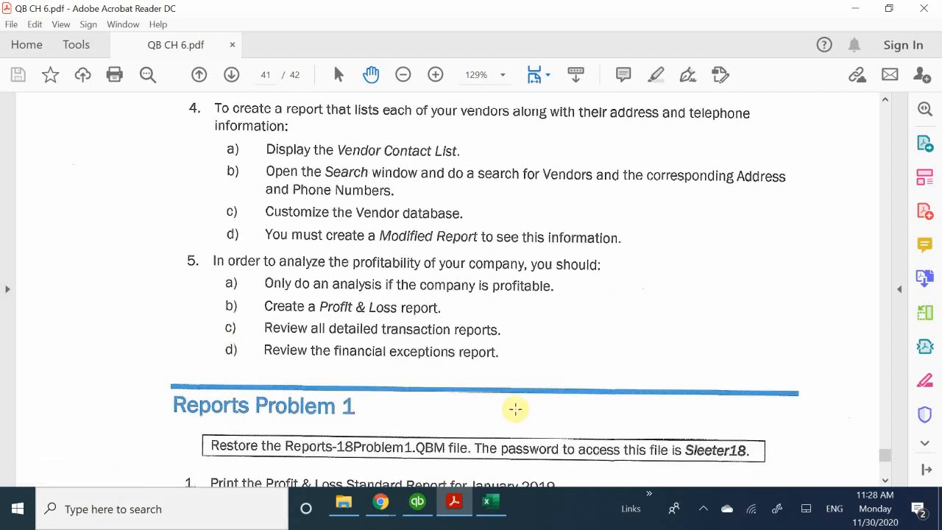
scroll(515, 409, down, 3)
scroll(515, 409, up, 2)
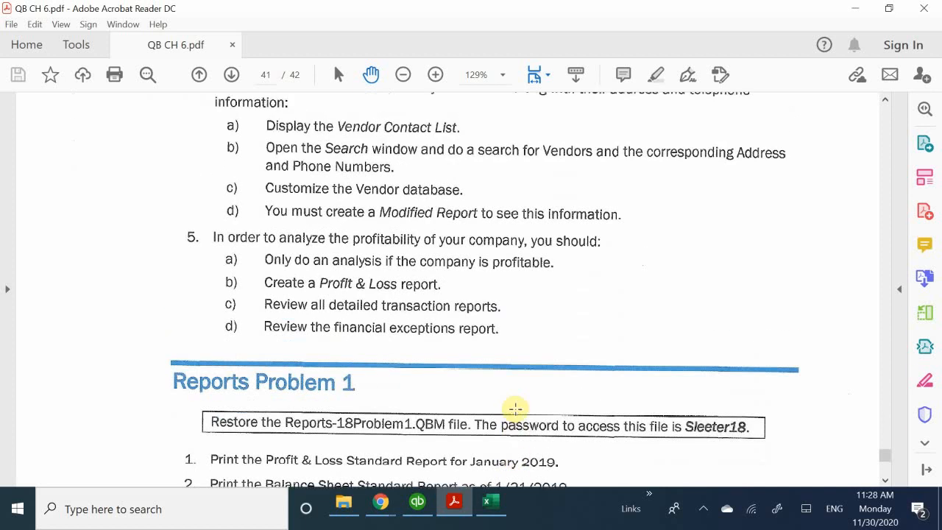
scroll(515, 409, up, 3)
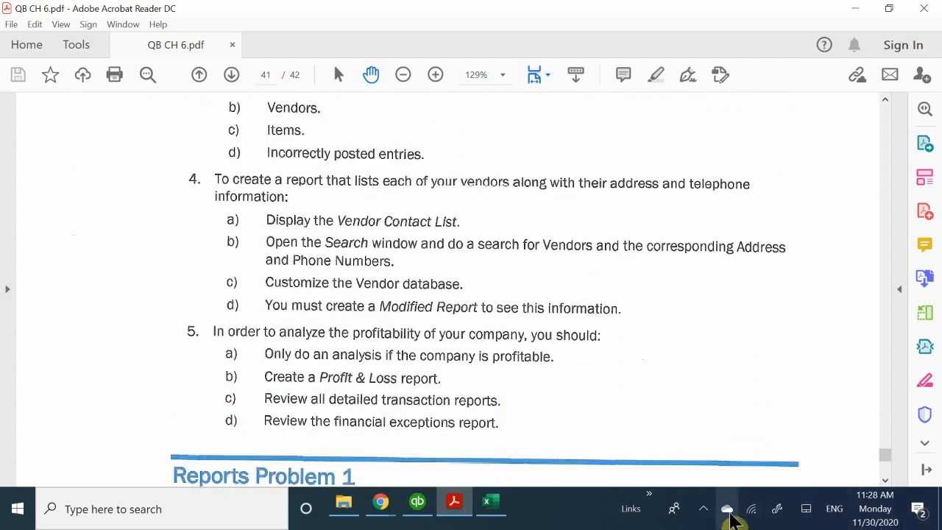
click(702, 508)
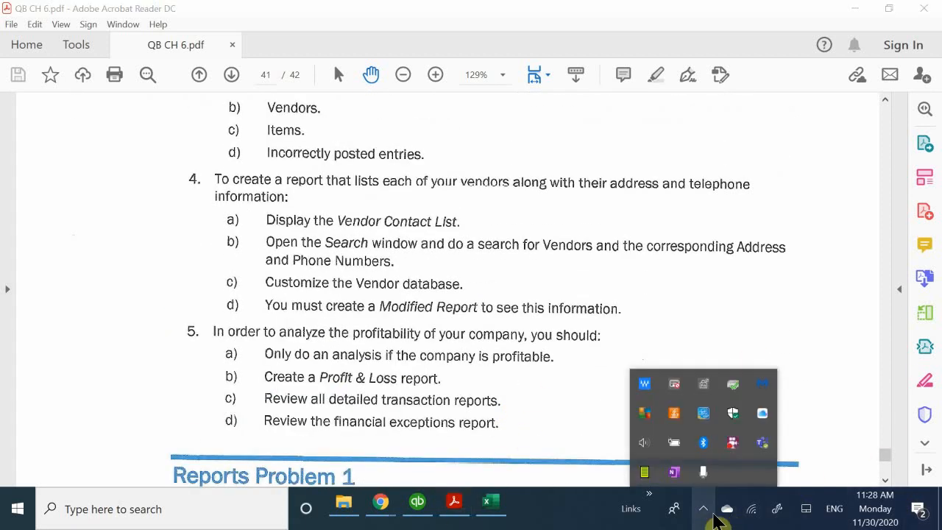
right_click(734, 446)
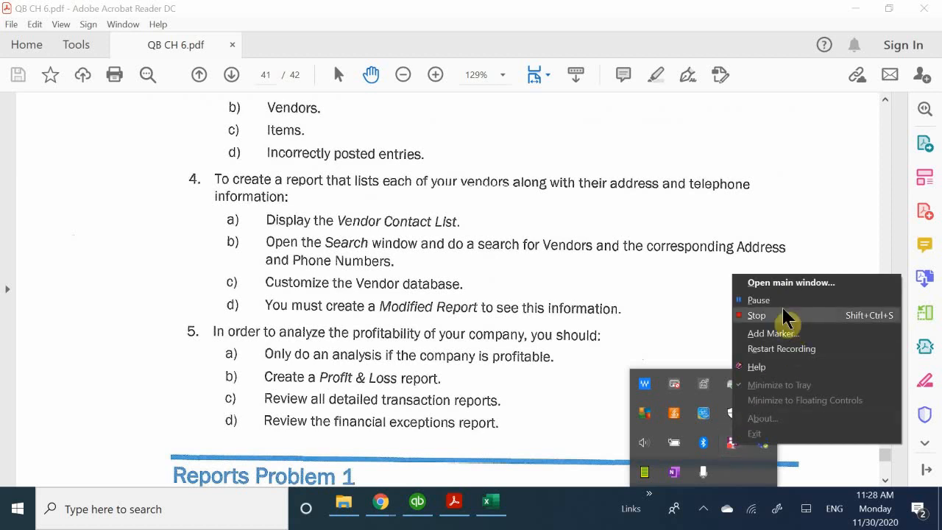